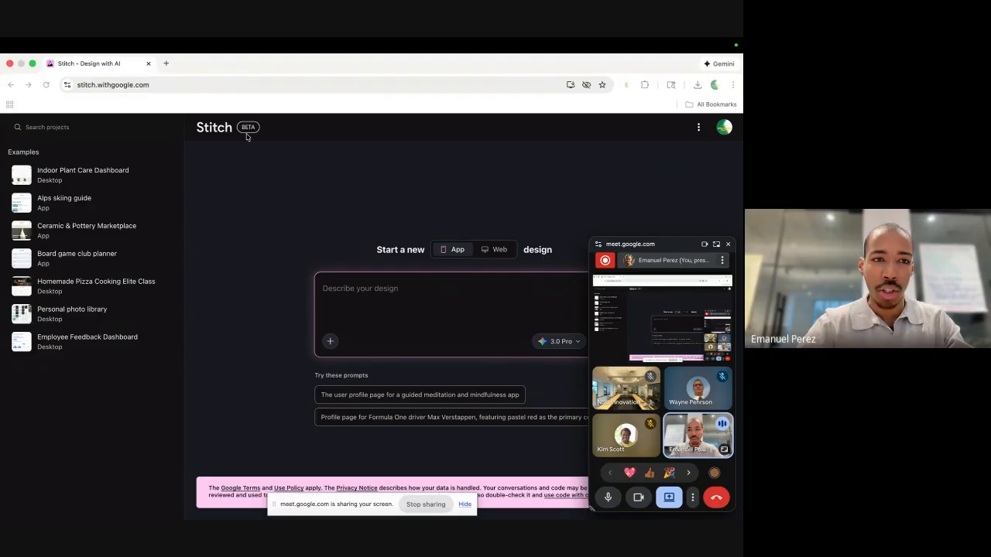
pyautogui.click(167, 85)
pyautogui.press('super+c')
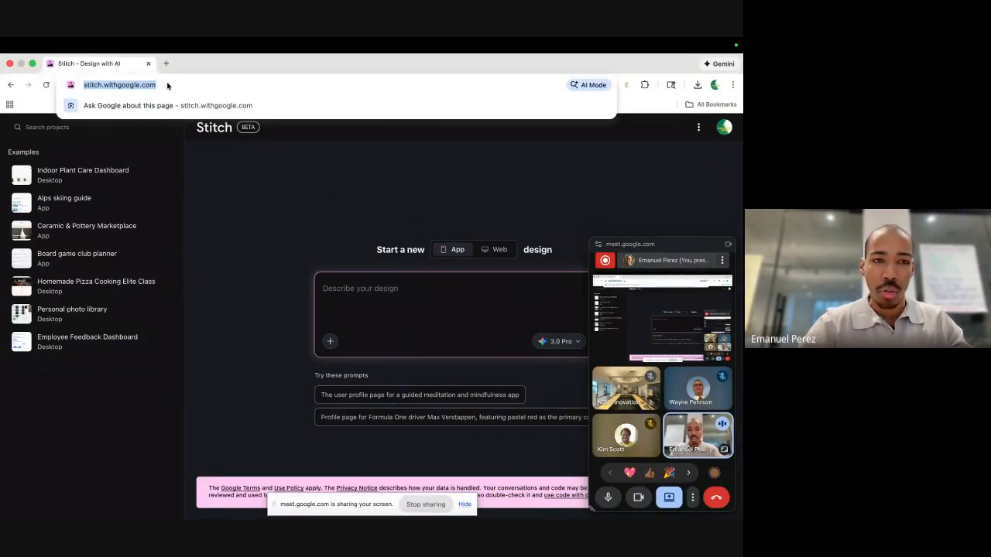
pyautogui.click(692, 497)
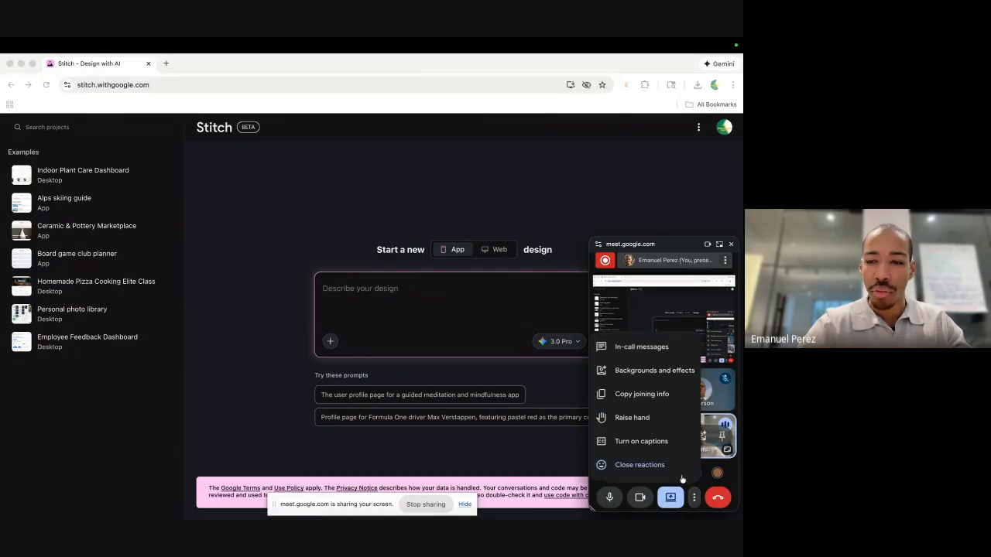
pyautogui.click(641, 347)
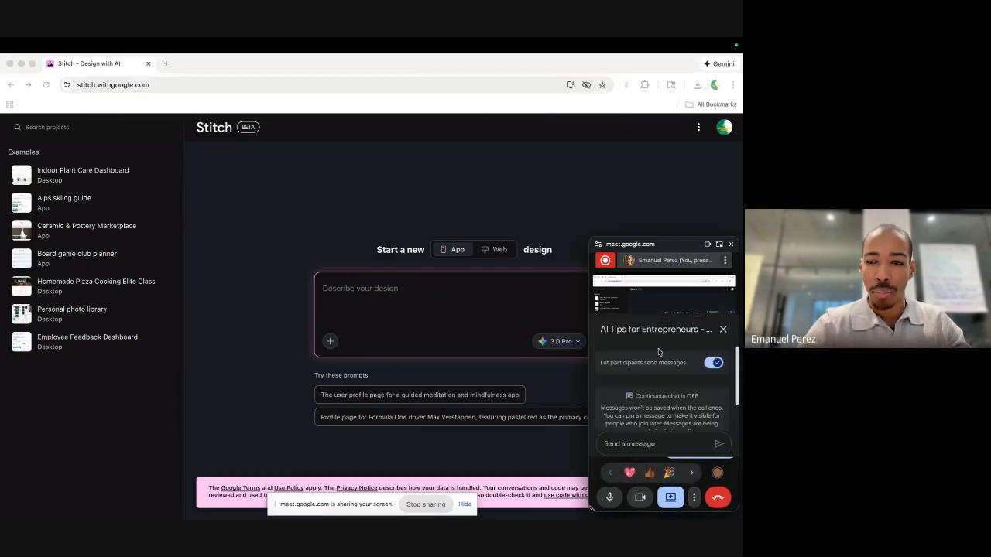
pyautogui.click(631, 446)
pyautogui.press('super+v')
pyautogui.press('Return')
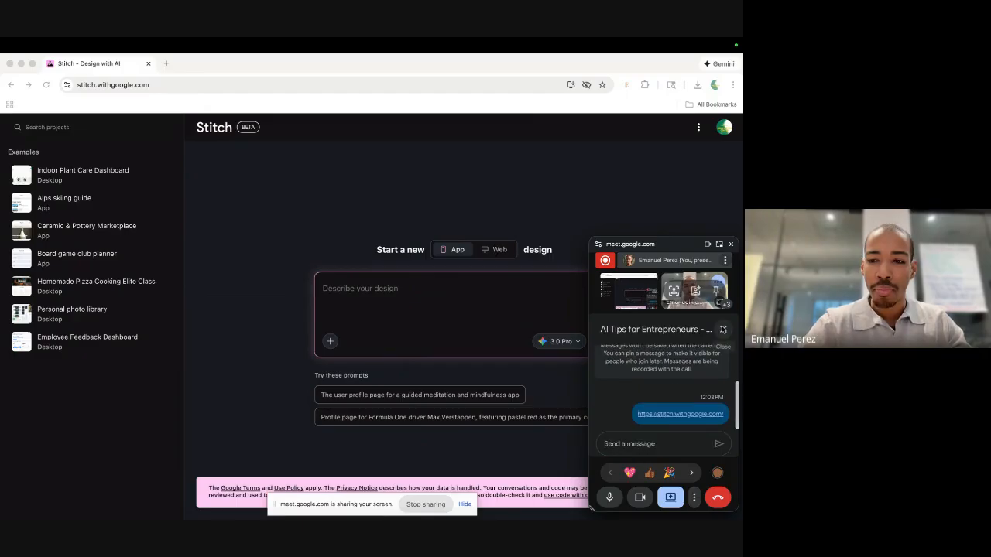
pyautogui.click(723, 329)
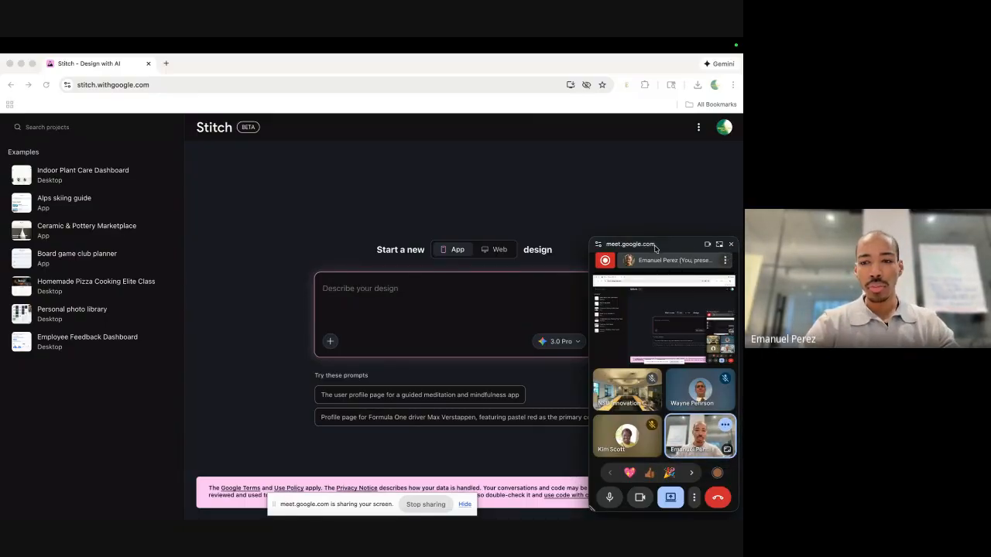
pyautogui.moveTo(654, 246); pyautogui.dragTo(673, 482)
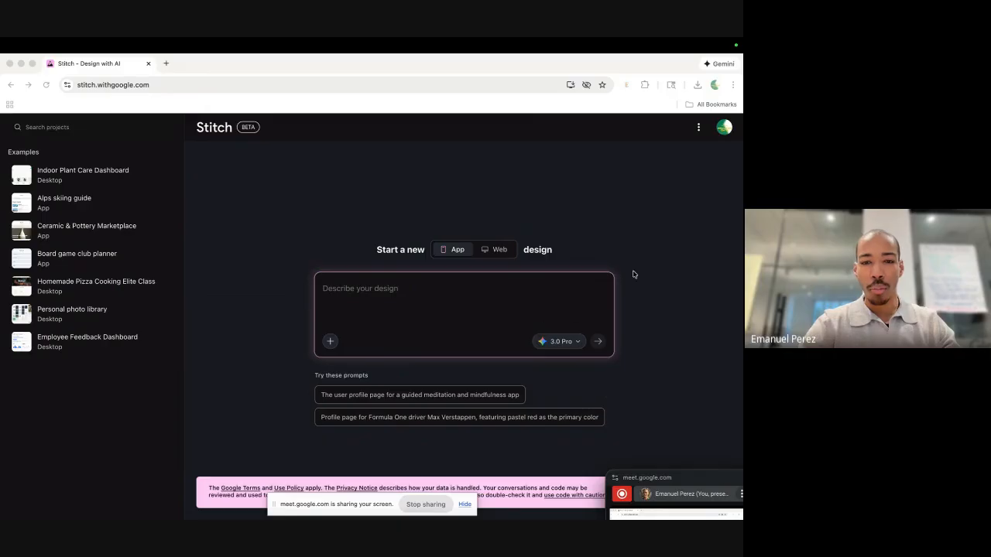
# Compare the App and Web suggested prompts, leaving App selected for the new design.
pyautogui.click(666, 246)
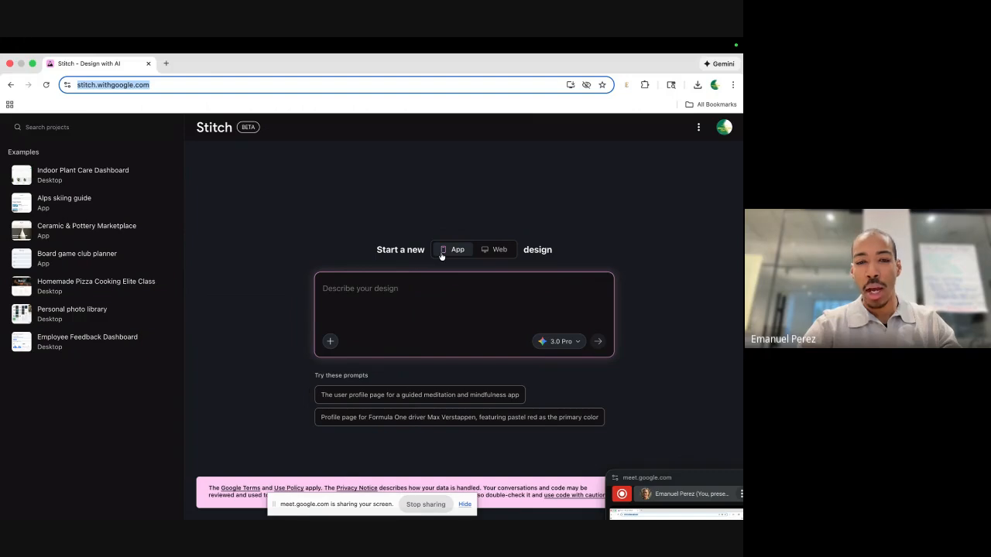
pyautogui.click(497, 249)
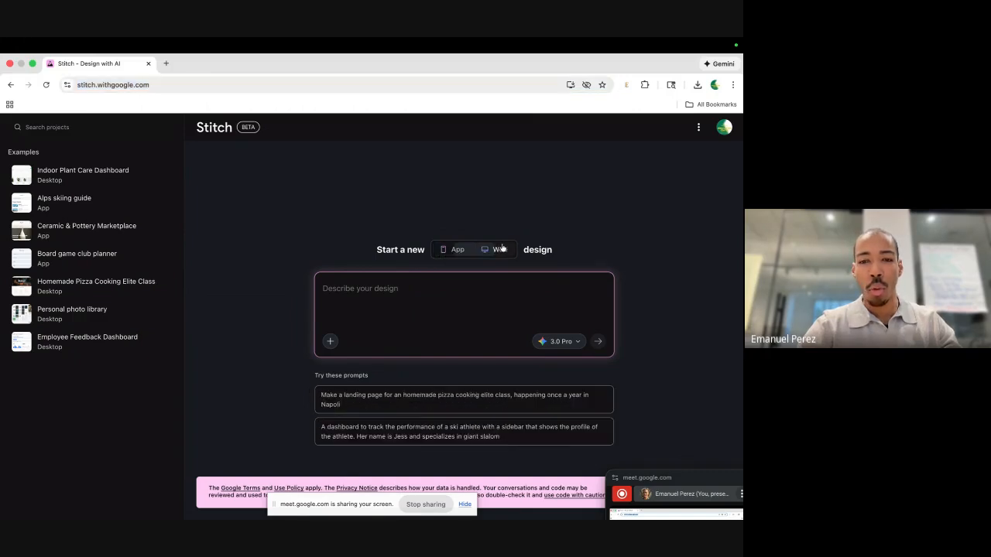
pyautogui.click(455, 251)
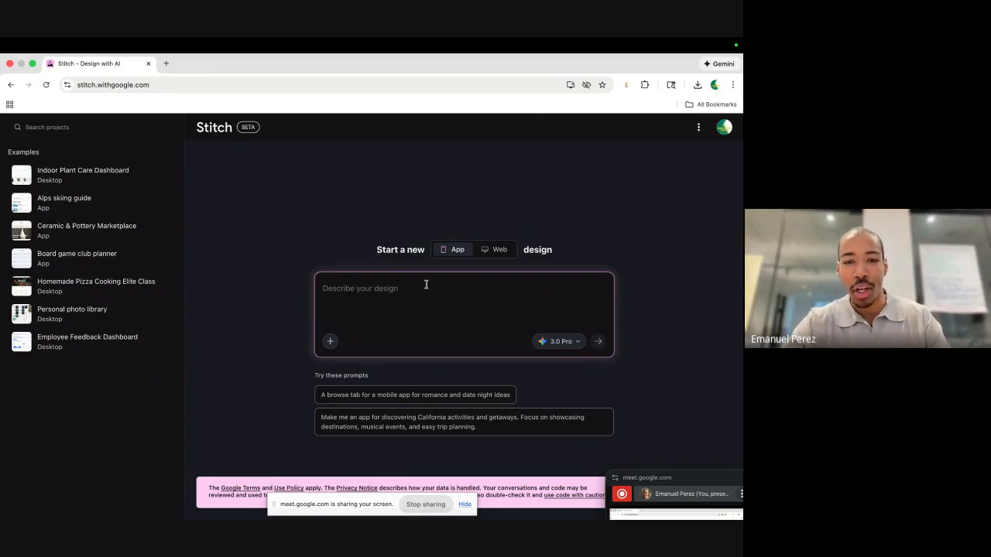
pyautogui.click(499, 257)
pyautogui.click(454, 254)
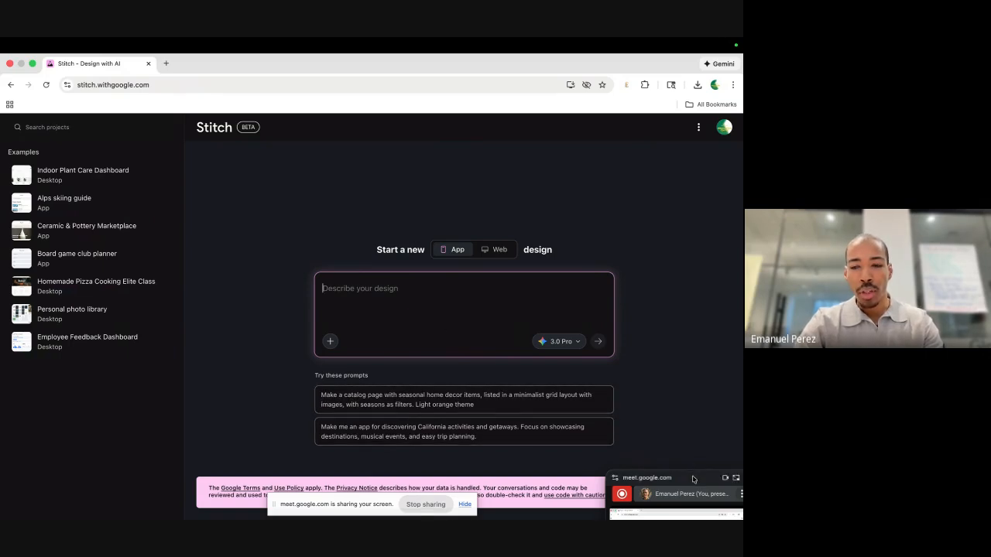
# Show the model list offering Fast, 2.5 Pro, Thinking with 3 Pro and Redesign.
pyautogui.moveTo(693, 477); pyautogui.dragTo(679, 467)
pyautogui.click(400, 281)
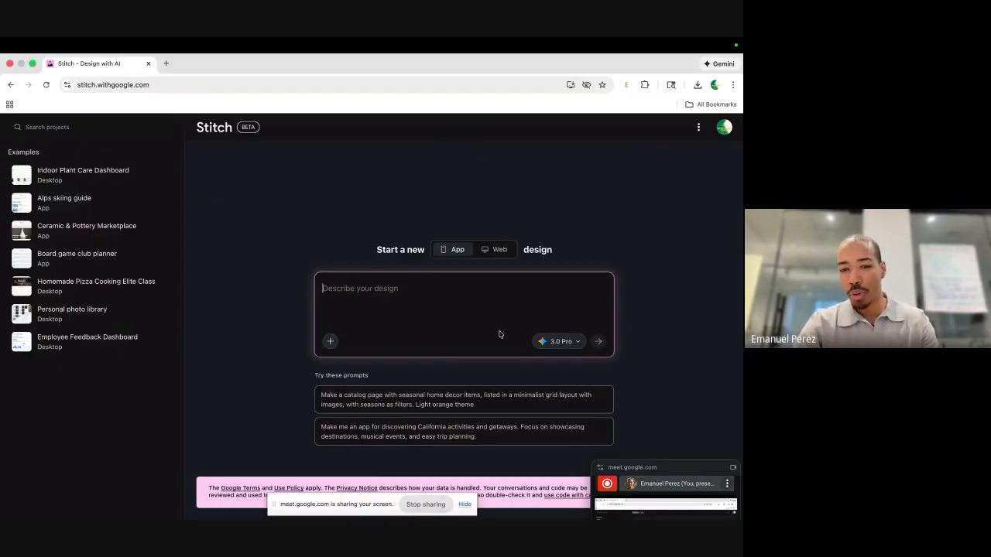
pyautogui.click(554, 344)
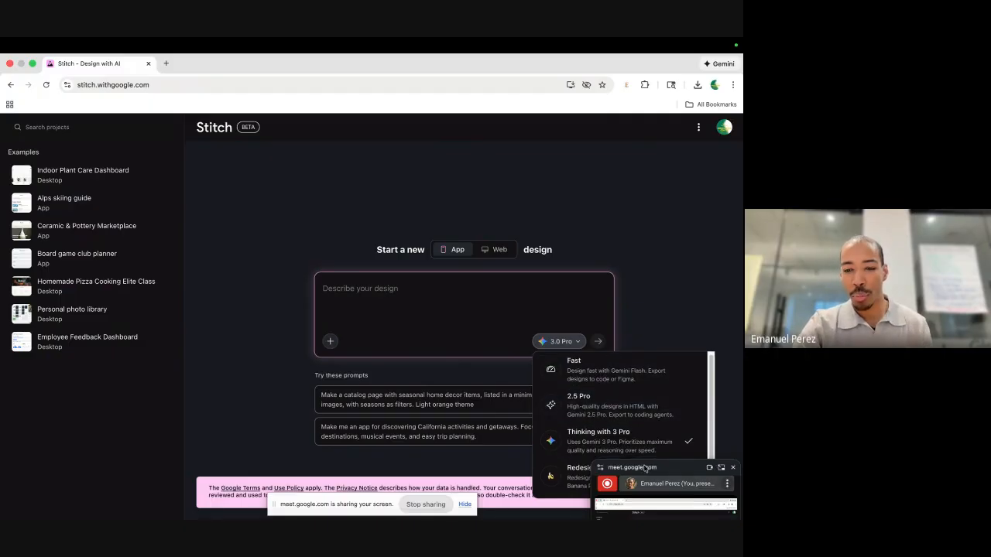
# Review the model options again, then dismiss the list into the empty App prompt box.
pyautogui.moveTo(645, 468); pyautogui.dragTo(647, 506)
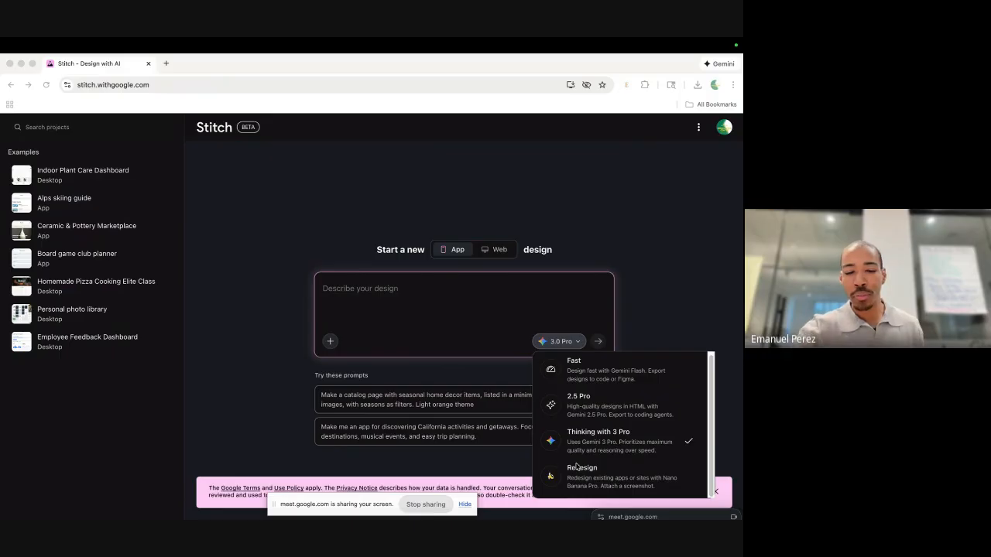
pyautogui.click(482, 308)
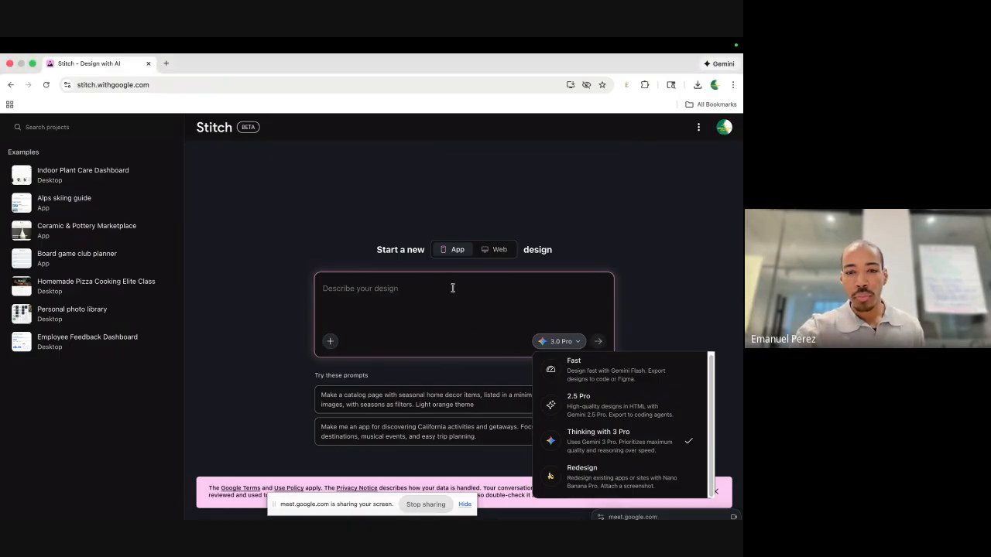
pyautogui.click(453, 288)
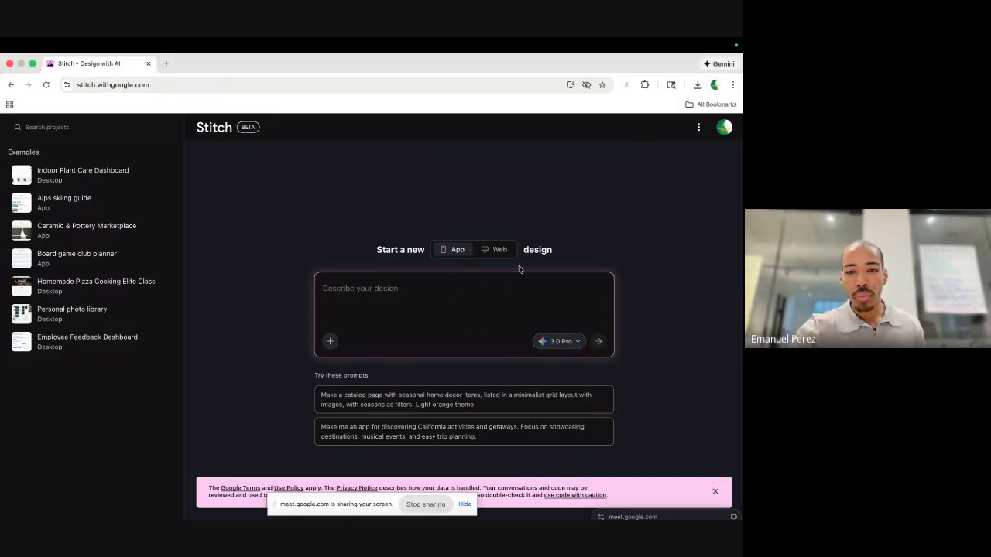
pyautogui.click(556, 343)
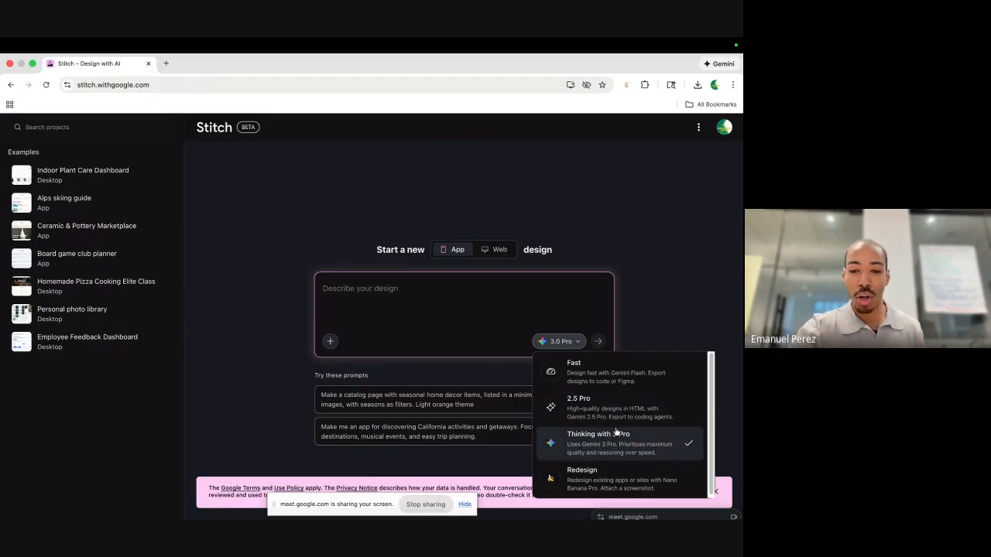
pyautogui.click(448, 298)
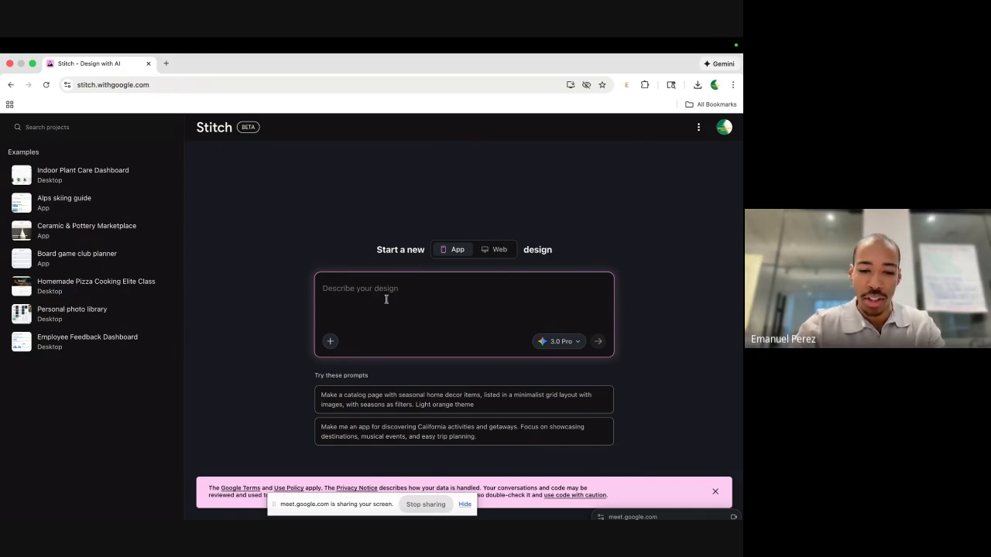
# Describe yaptrack in the prompt as an app that logs workouts using your voice.
pyautogui.write("I'")
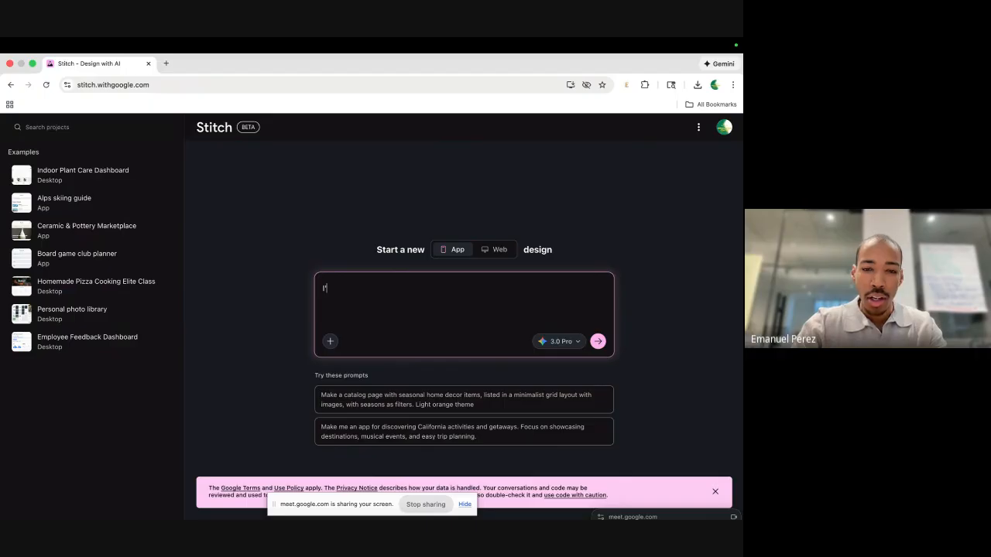
pyautogui.write('m building an ')
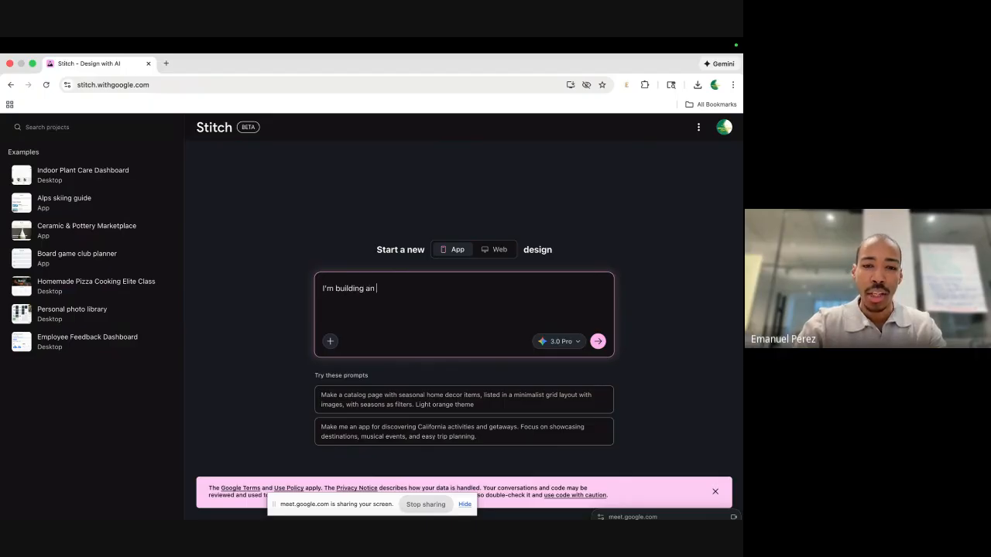
pyautogui.write('app called yap')
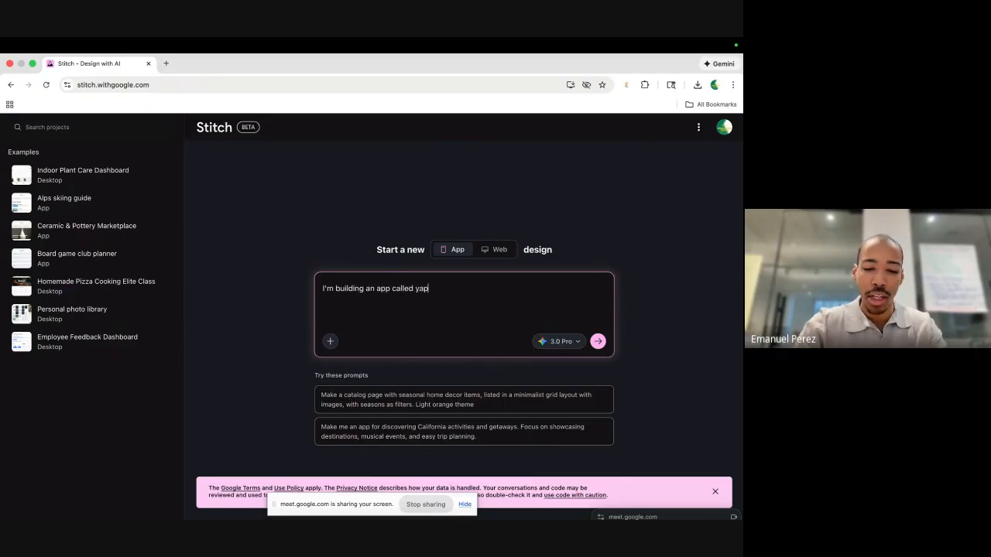
pyautogui.write('track. yap')
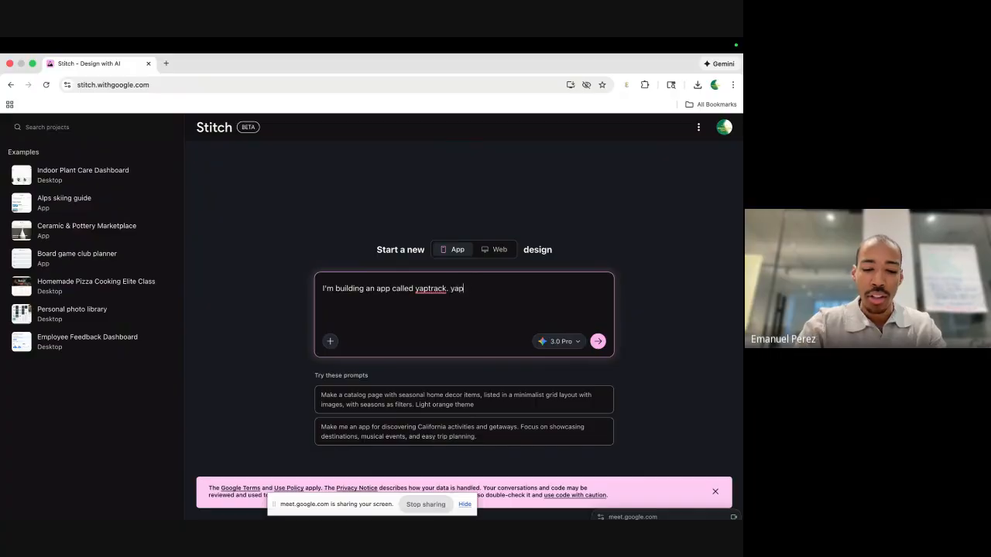
pyautogui.write('track turns ')
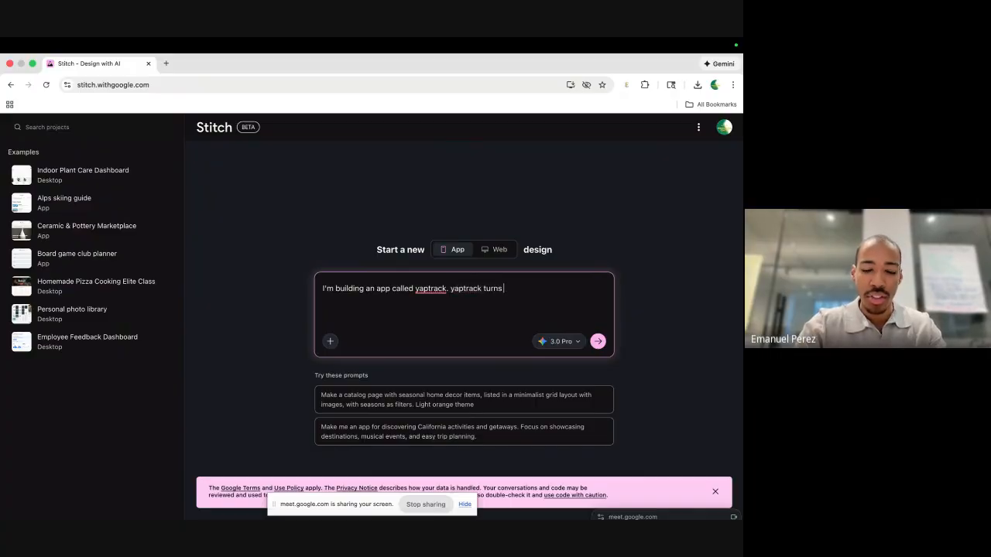
pyautogui.write('you')
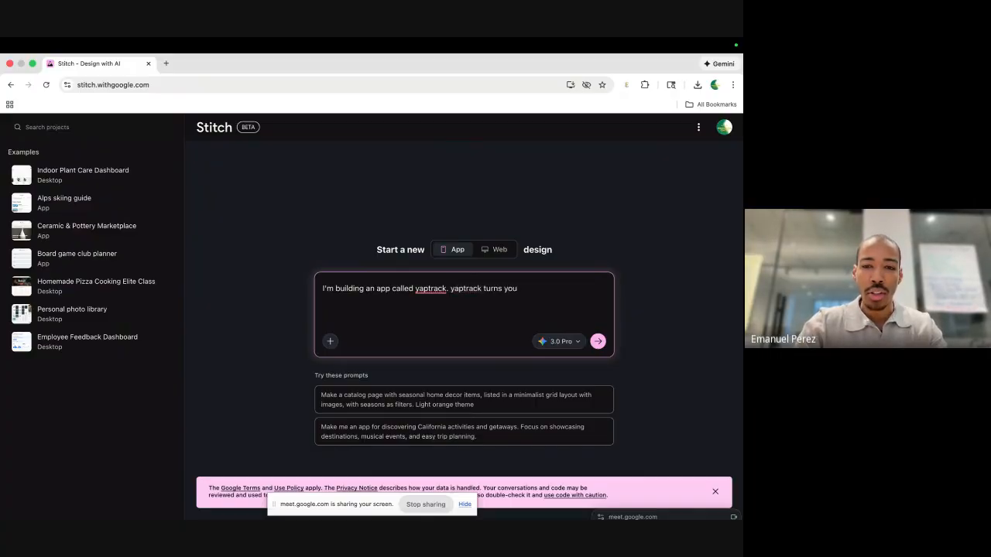
pyautogui.write('r voic')
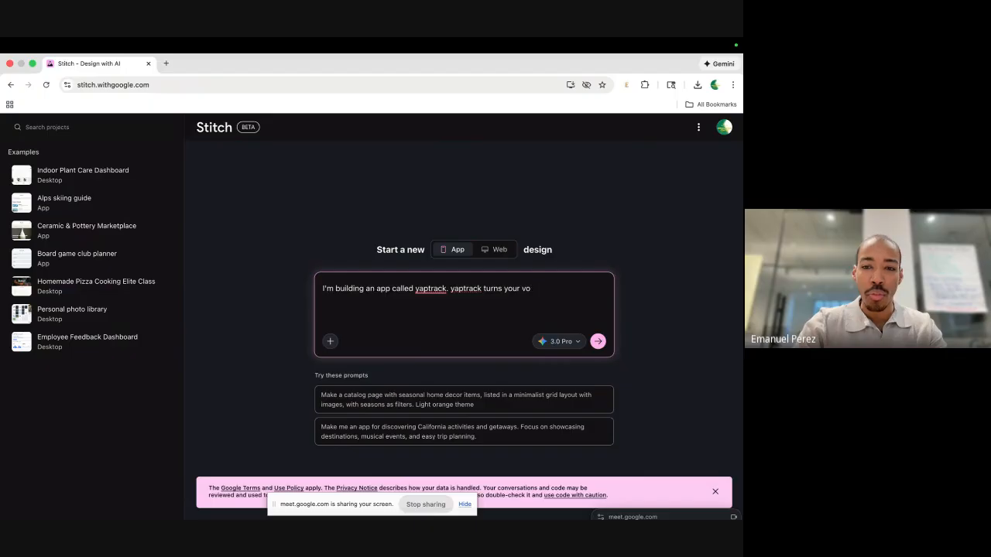
pyautogui.press('BackSpace')
pyautogui.press('BackSpace')
pyautogui.press('BackSpace')
pyautogui.press('BackSpace')
pyautogui.press('BackSpace')
pyautogui.press('BackSpace')
pyautogui.press('BackSpace')
pyautogui.press('BackSpace')
pyautogui.press('BackSpace')
pyautogui.press('BackSpace')
pyautogui.press('BackSpace')
pyautogui.press('BackSpace')
pyautogui.press('BackSpace')
pyautogui.press('BackSpace')
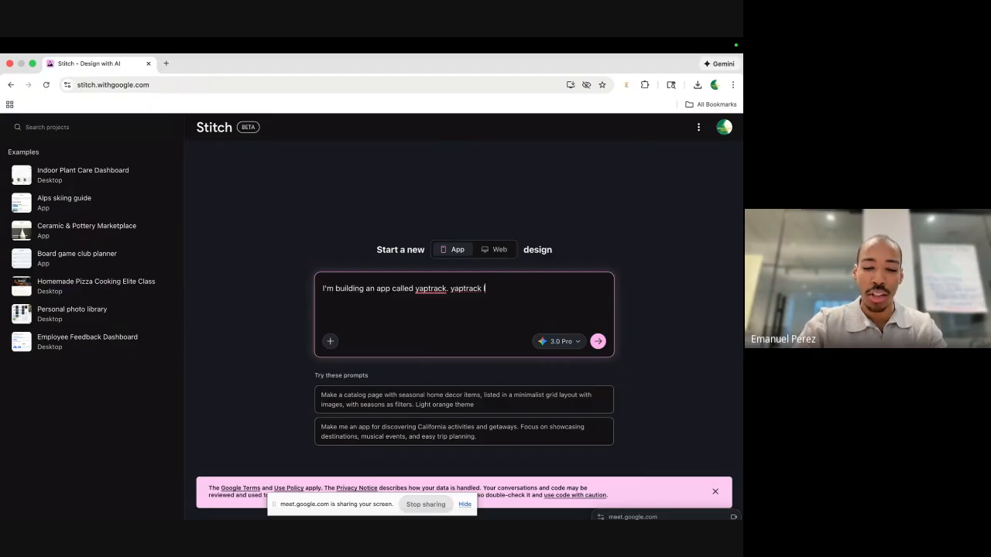
pyautogui.write('logs worko')
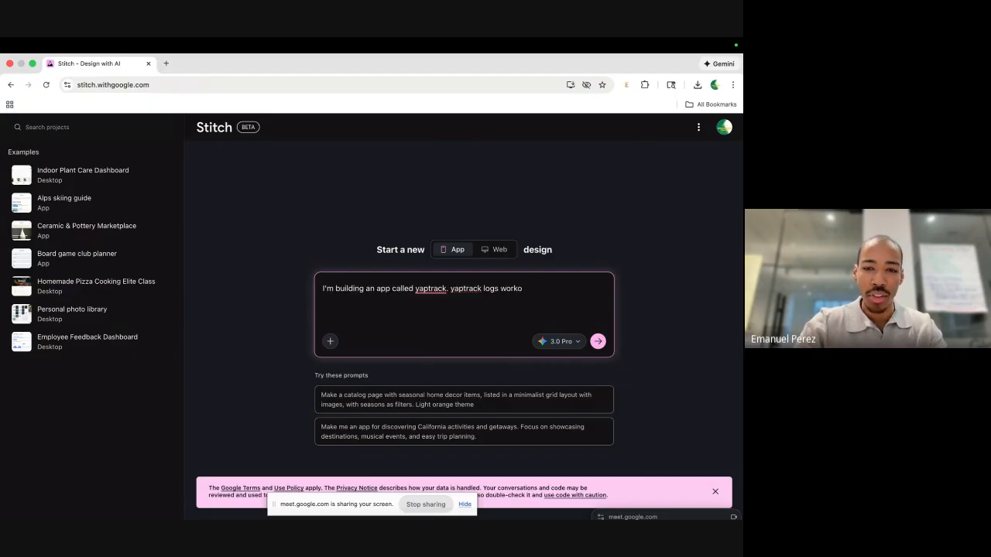
pyautogui.write('uts your')
pyautogui.press('BackSpace')
pyautogui.press('BackSpace')
pyautogui.press('BackSpace')
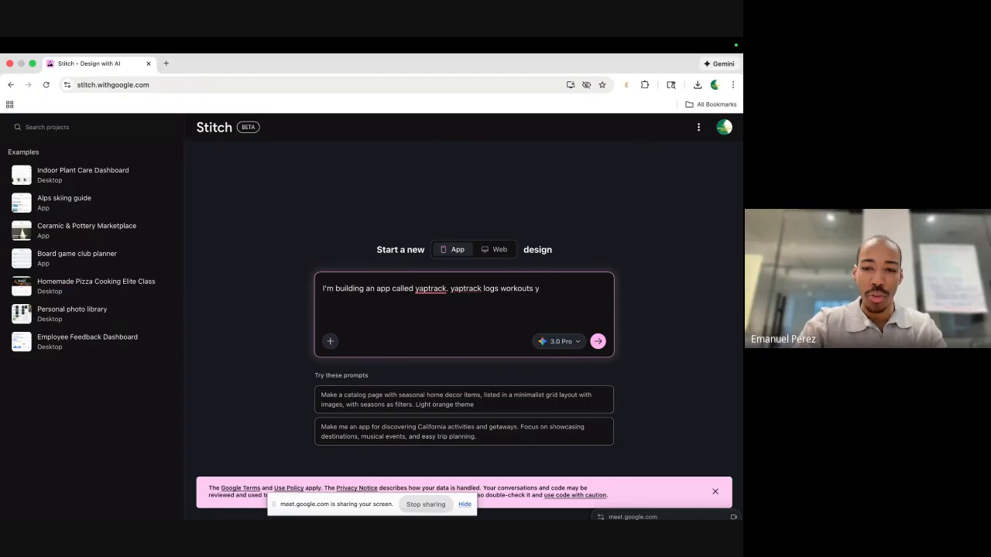
pyautogui.write('sing your')
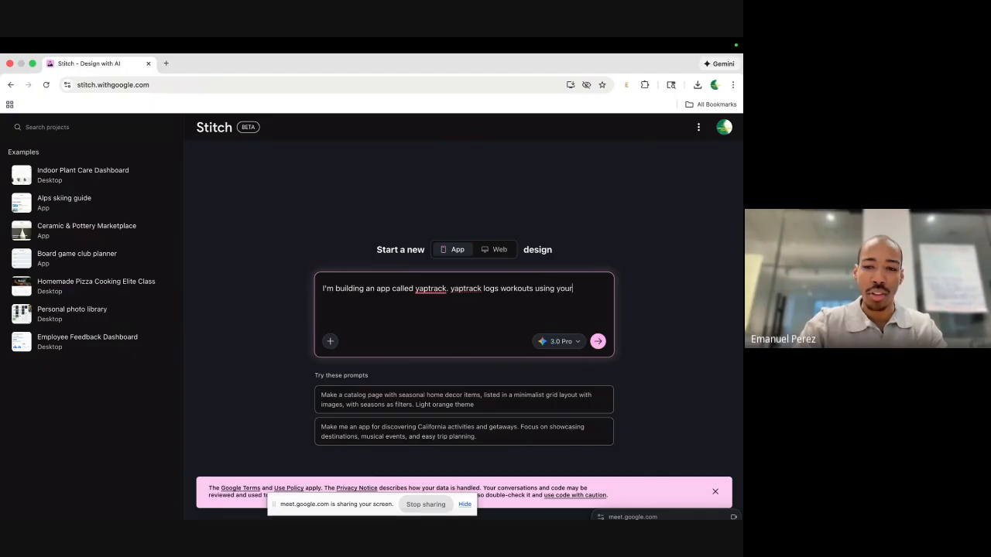
pyautogui.write(' voice.')
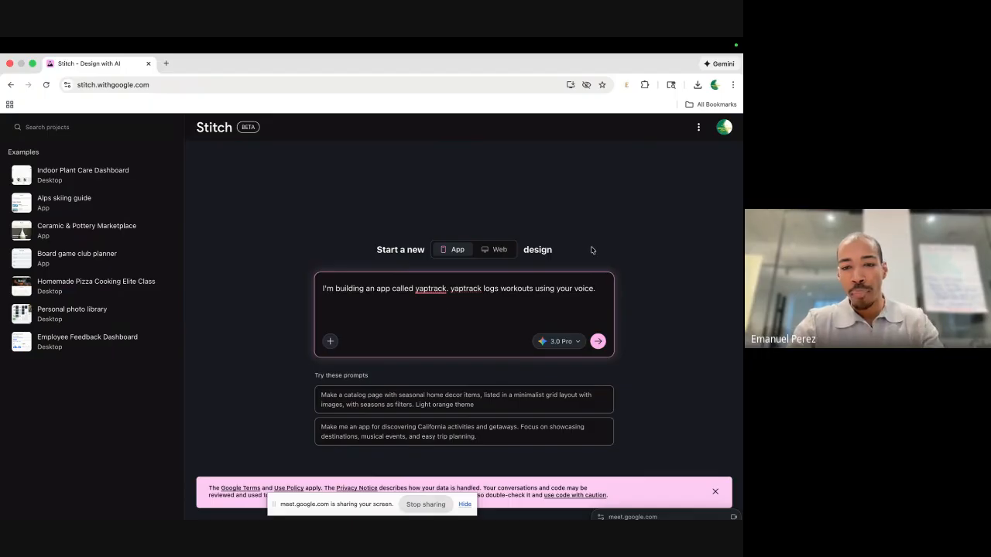
# Add a new prompt line asking for a clean and simple user interface.
pyautogui.hotkey('shift', 'Return')
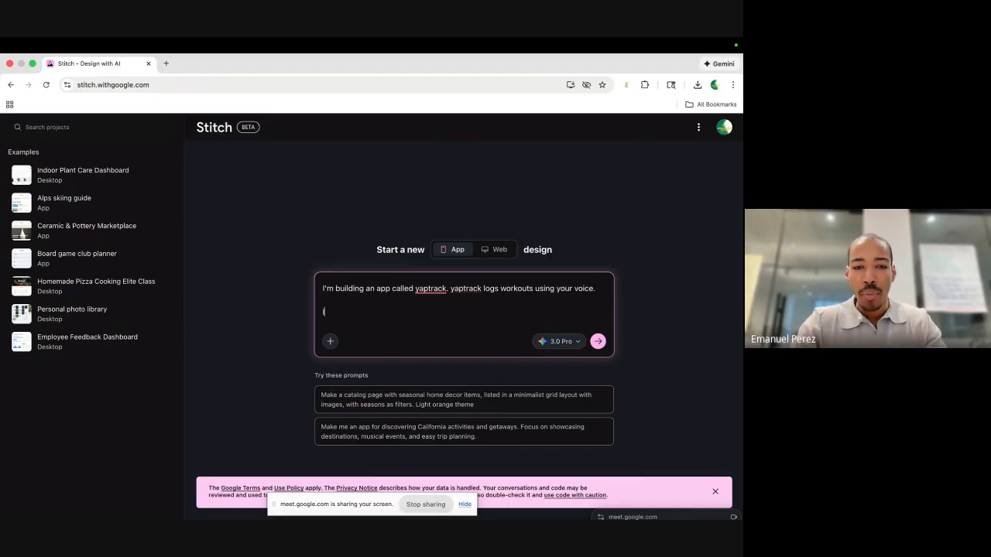
pyautogui.write('I want a clean')
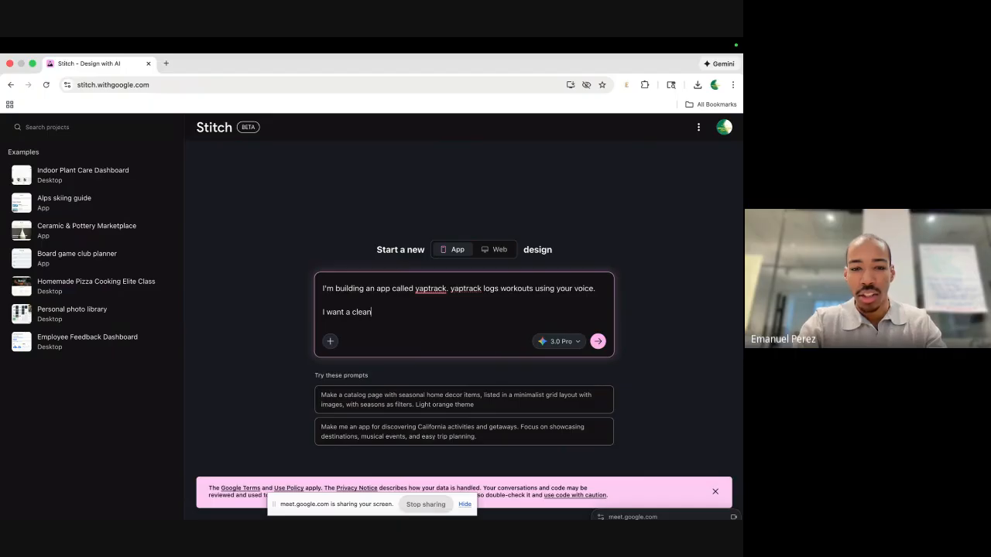
pyautogui.write(' and s')
pyautogui.press('BackSpace')
pyautogui.write('and sm')
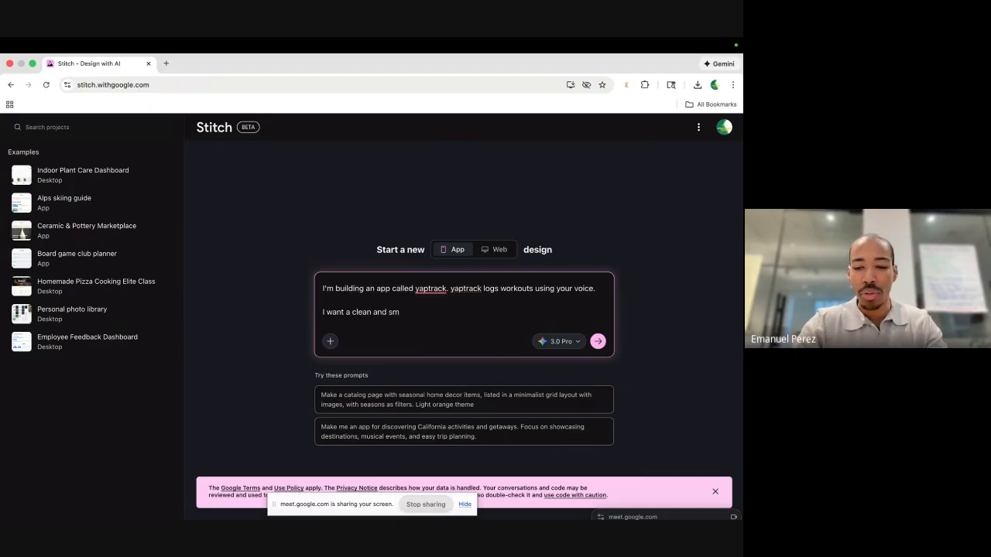
pyautogui.press('BackSpace')
pyautogui.write('imple user')
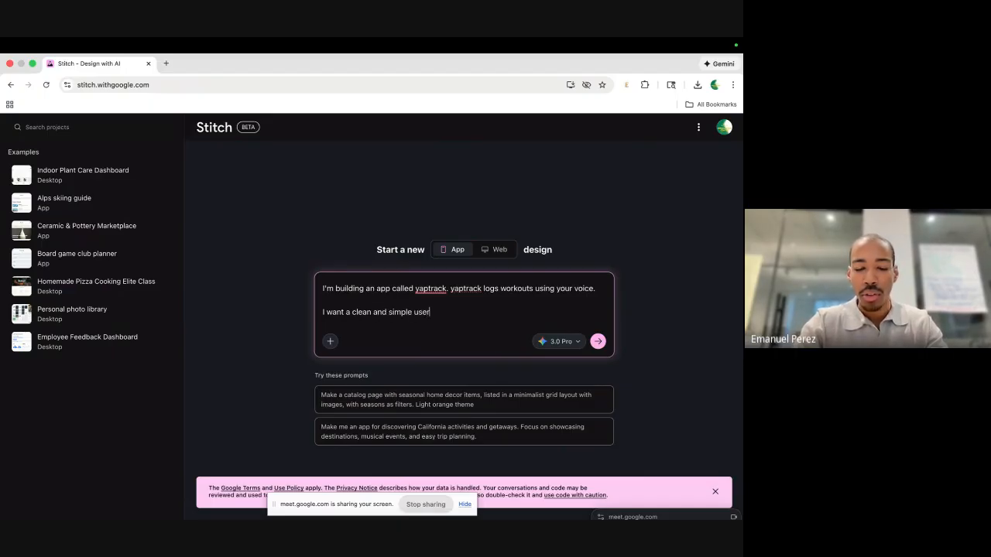
pyautogui.write(' interface')
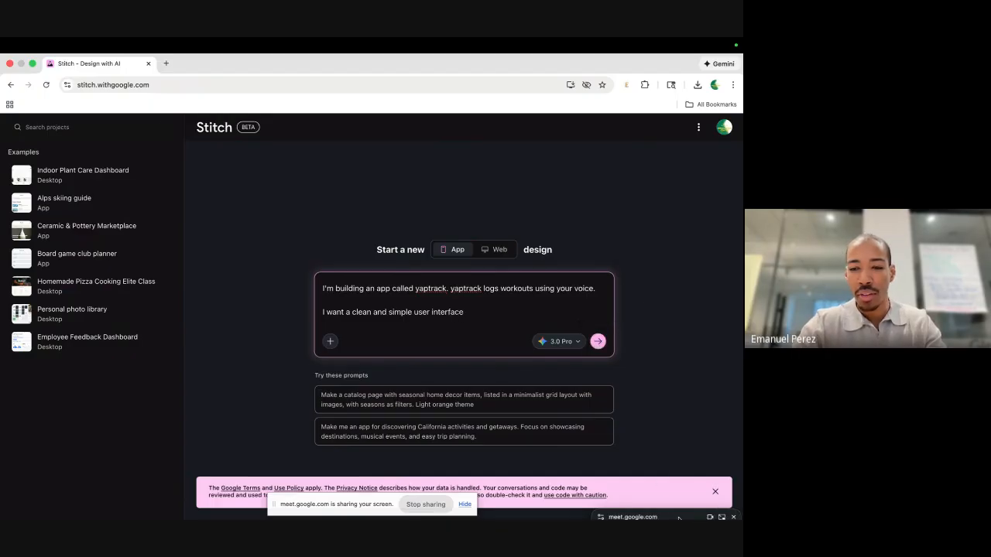
pyautogui.moveTo(679, 518); pyautogui.dragTo(658, 291)
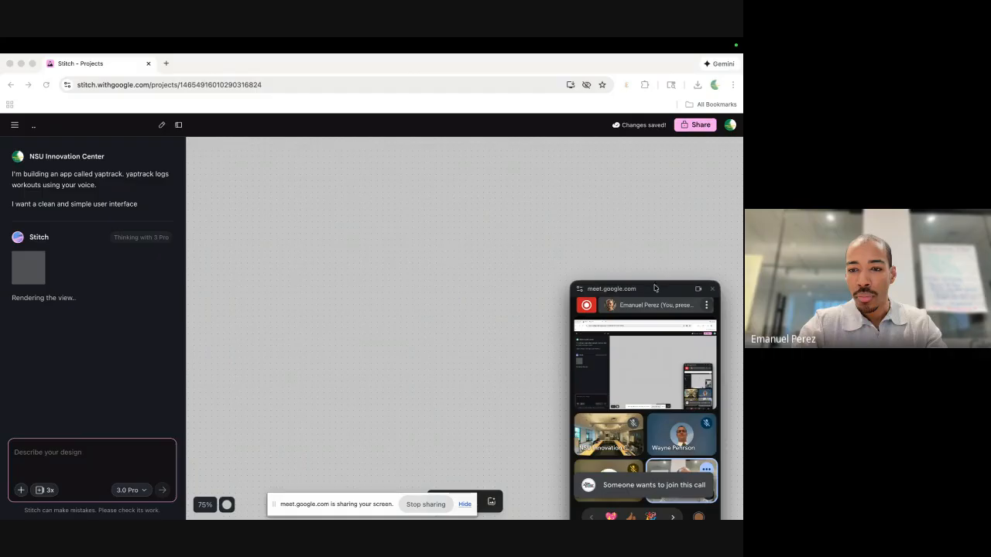
pyautogui.moveTo(654, 288); pyautogui.dragTo(654, 262)
# Admit the waiting participant from the Meet People panel and return to Stitch.
pyautogui.click(690, 261)
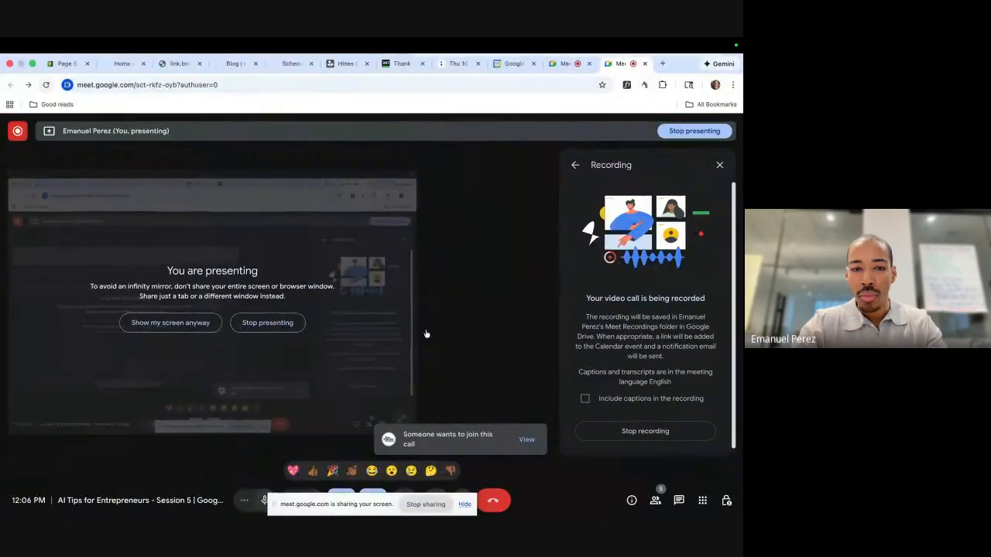
pyautogui.click(527, 440)
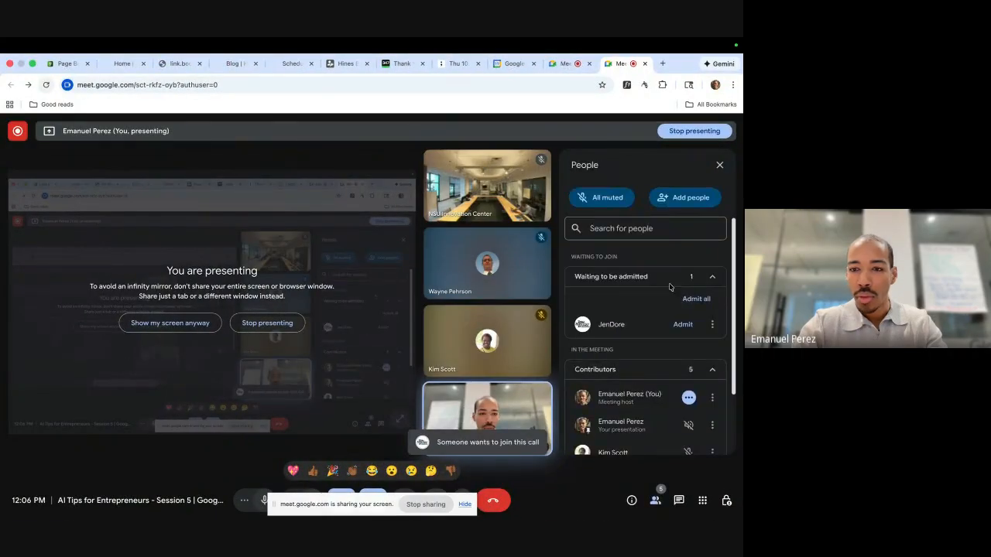
pyautogui.click(682, 324)
pyautogui.hotkey('ctrl', 'Right')
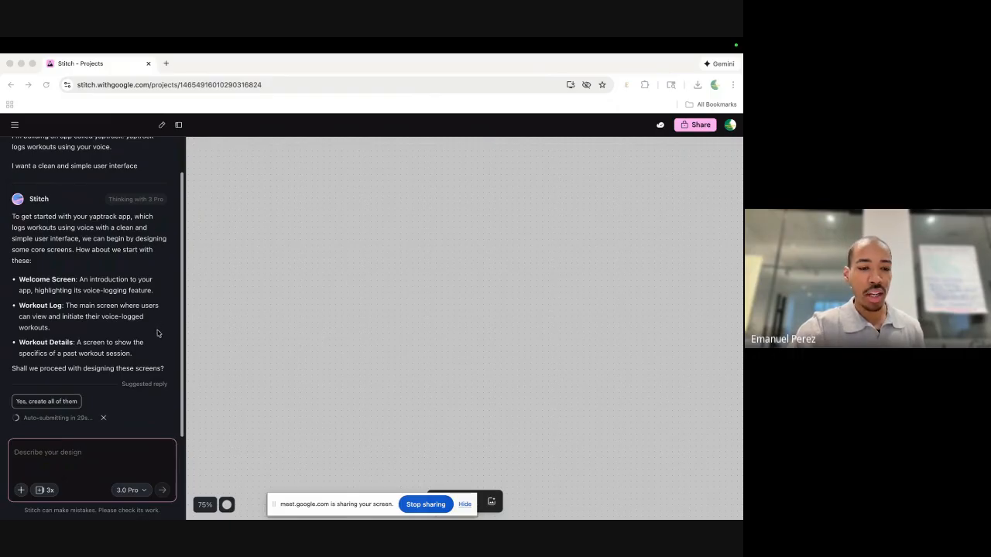
# Reply 'Yes, create all of them' to approve the Welcome, Workout Log and Workout Details screens.
pyautogui.click(59, 403)
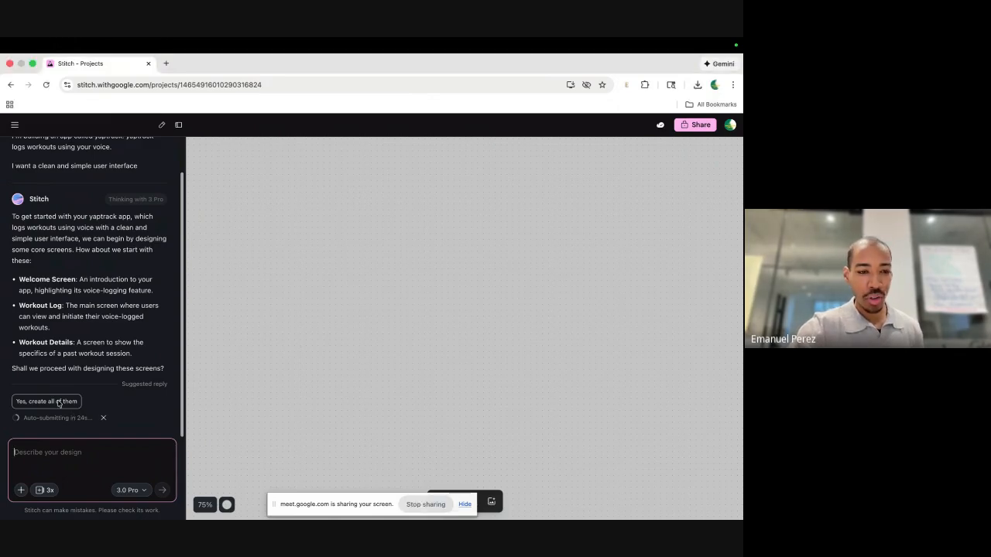
pyautogui.click(34, 403)
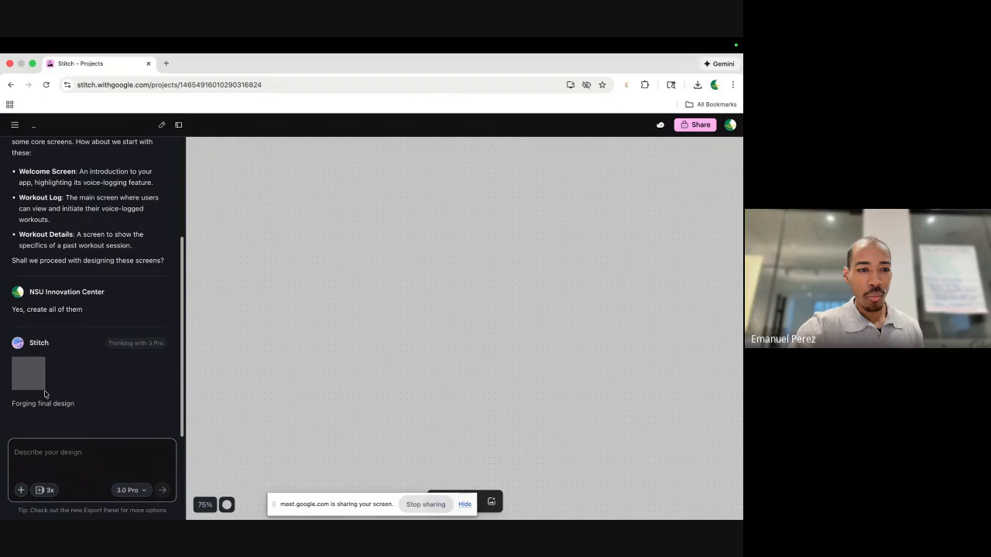
pyautogui.scroll(3, 46, 371)
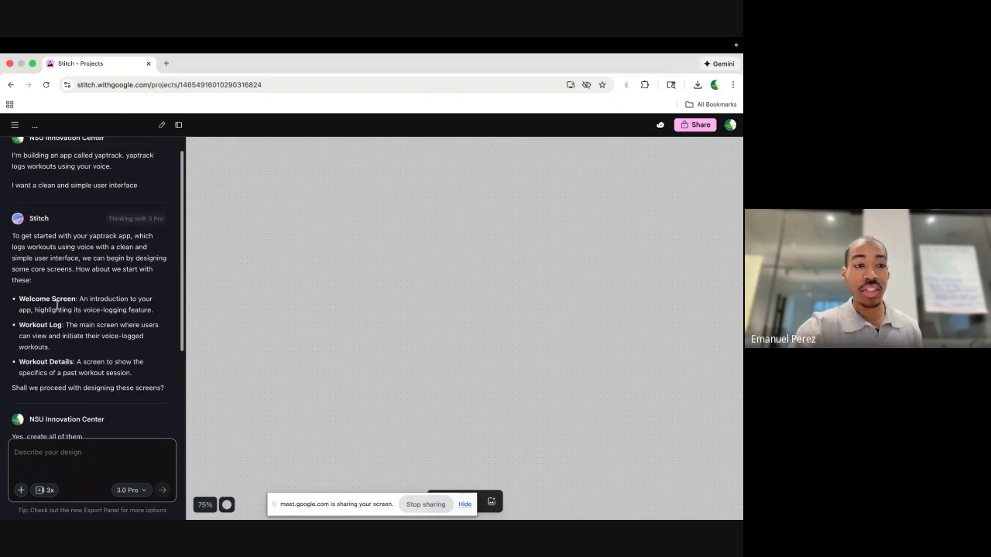
pyautogui.scroll(1, 57, 306)
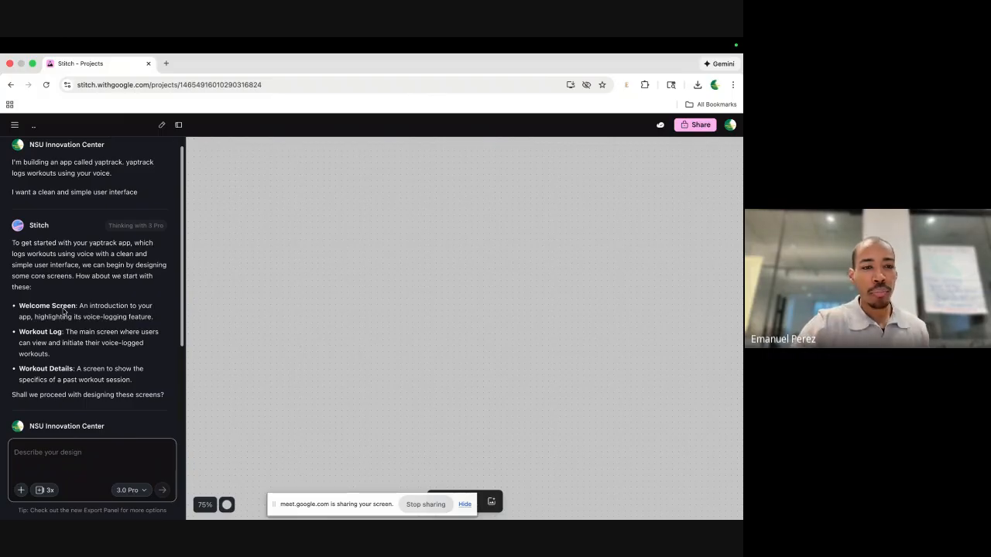
pyautogui.scroll(1, 64, 311)
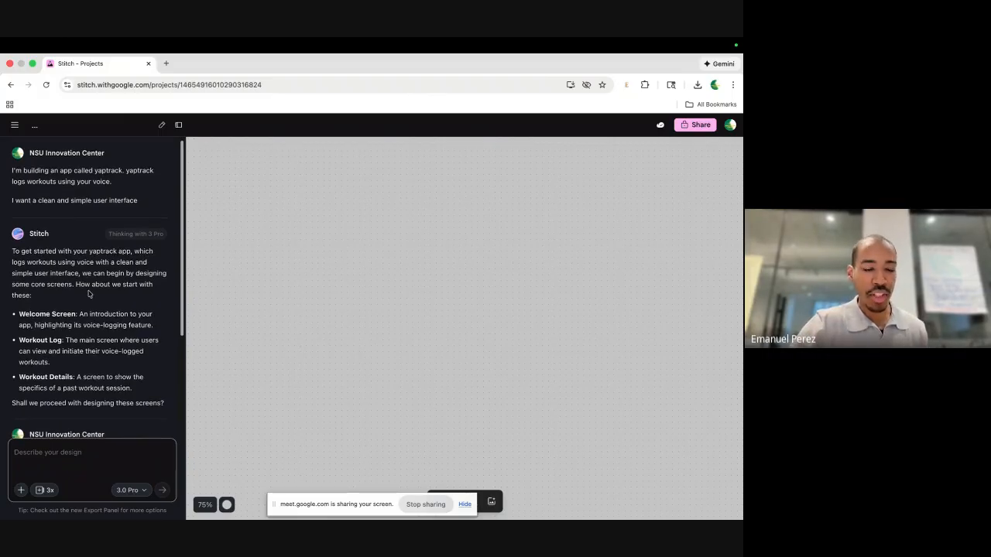
pyautogui.scroll(-5, 89, 293)
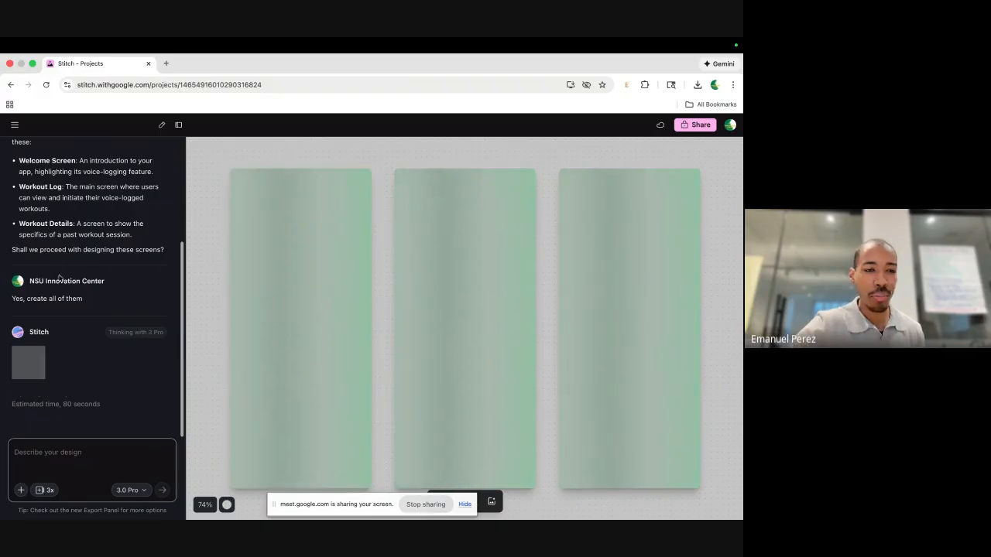
# Scroll the chat while the three dark green YapTrack screens finish generating.
pyautogui.scroll(3, 59, 203)
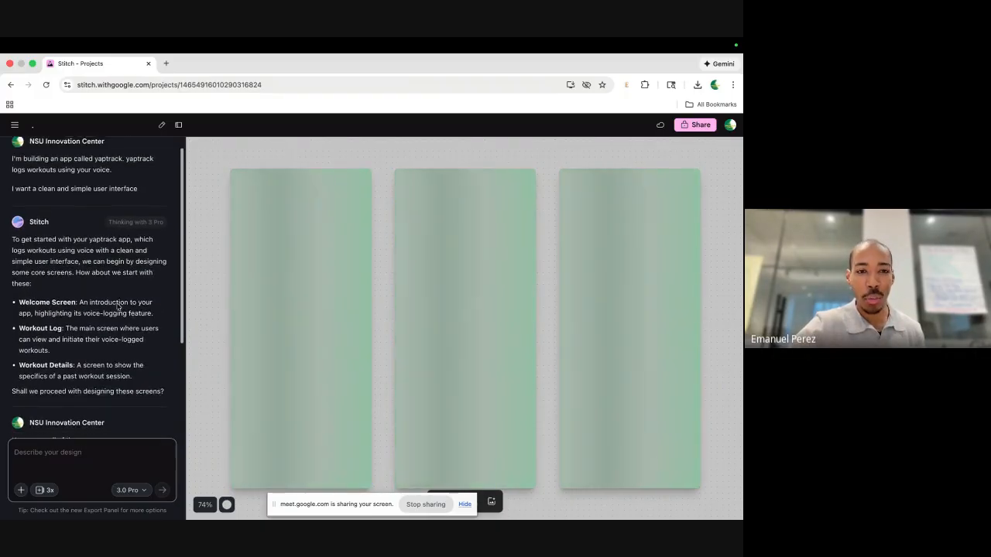
pyautogui.scroll(-4, 93, 310)
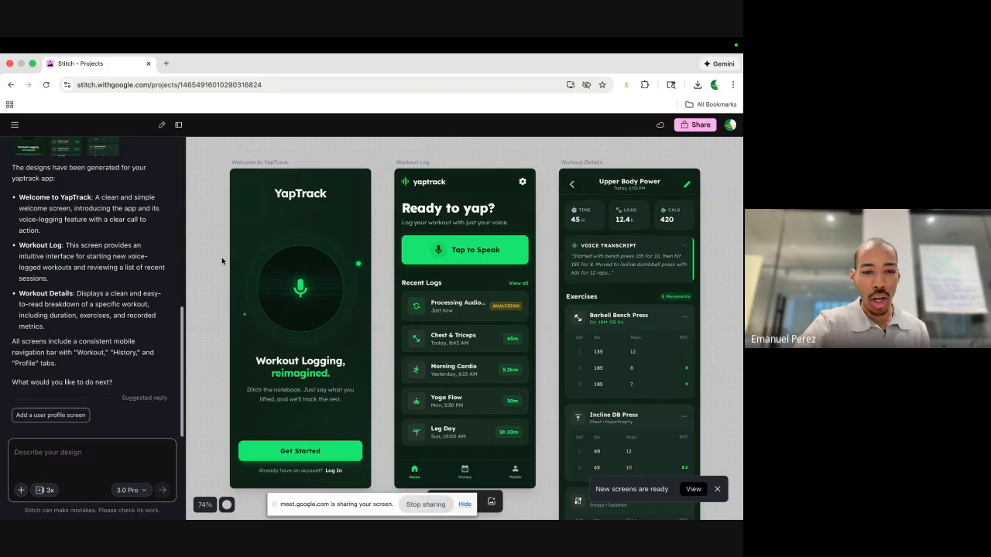
# Select each of the three screens in turn, then deselect and hide the screen-sharing notice.
pyautogui.click(287, 276)
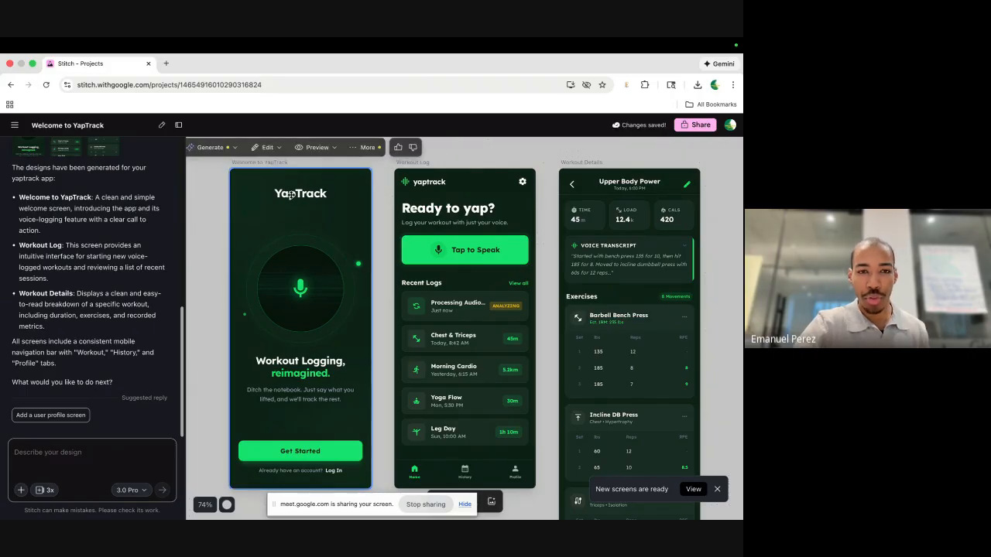
pyautogui.click(438, 200)
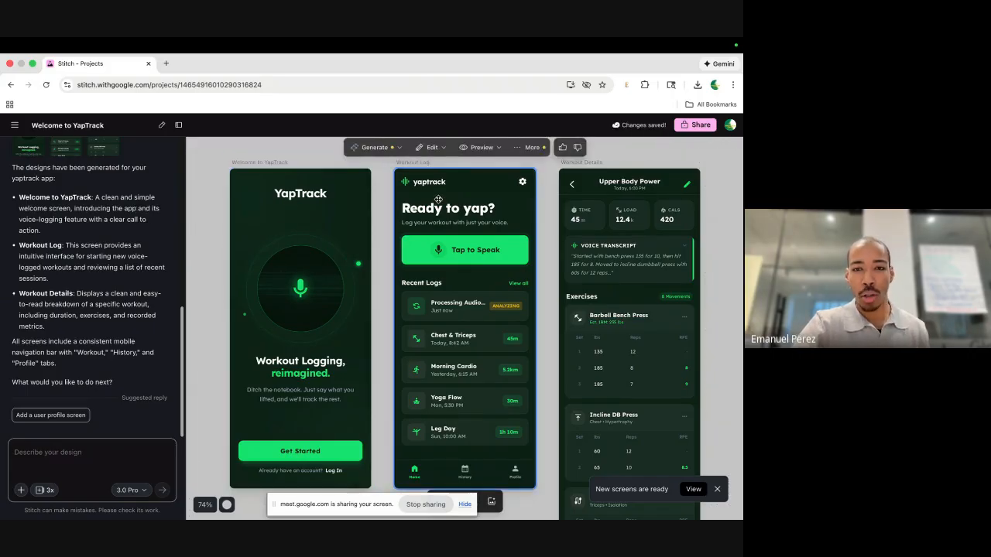
pyautogui.click(616, 189)
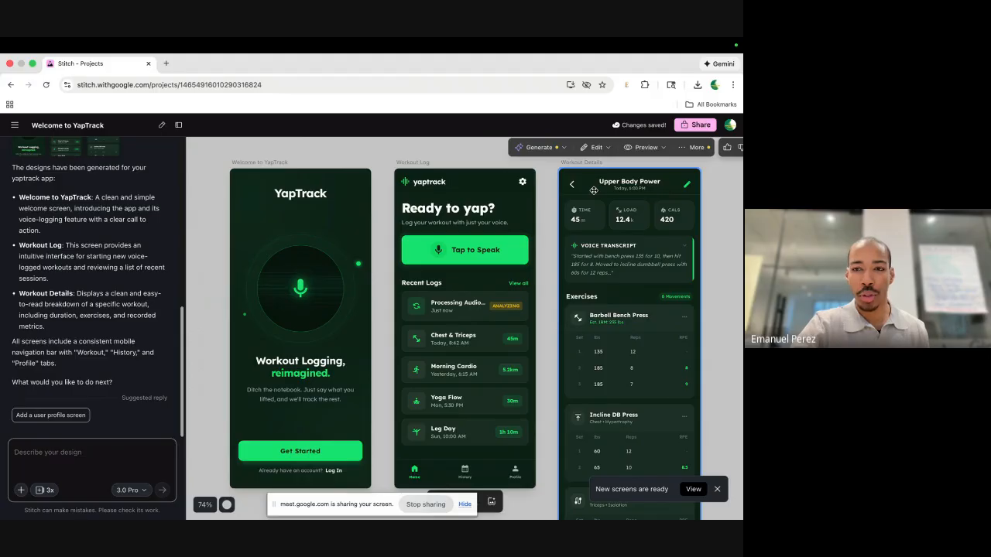
pyautogui.keyDown('ctrl'); pyautogui.scroll(-5, 593, 190); pyautogui.keyUp('ctrl')
pyautogui.click(457, 481)
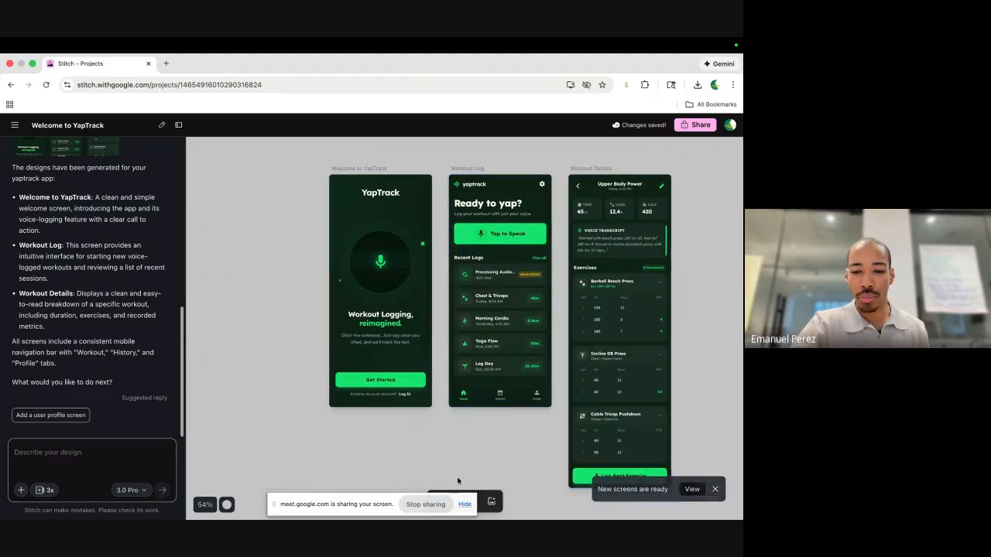
pyautogui.click(465, 505)
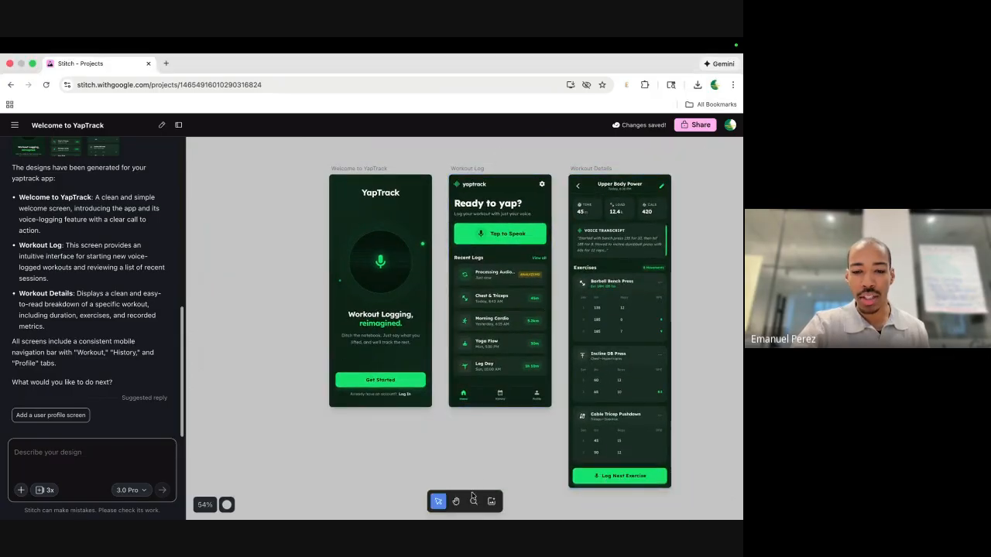
pyautogui.scroll(-2, 555, 235)
# Select Welcome to YapTrack and pan around the canvas to inspect the generated screens.
pyautogui.click(439, 243)
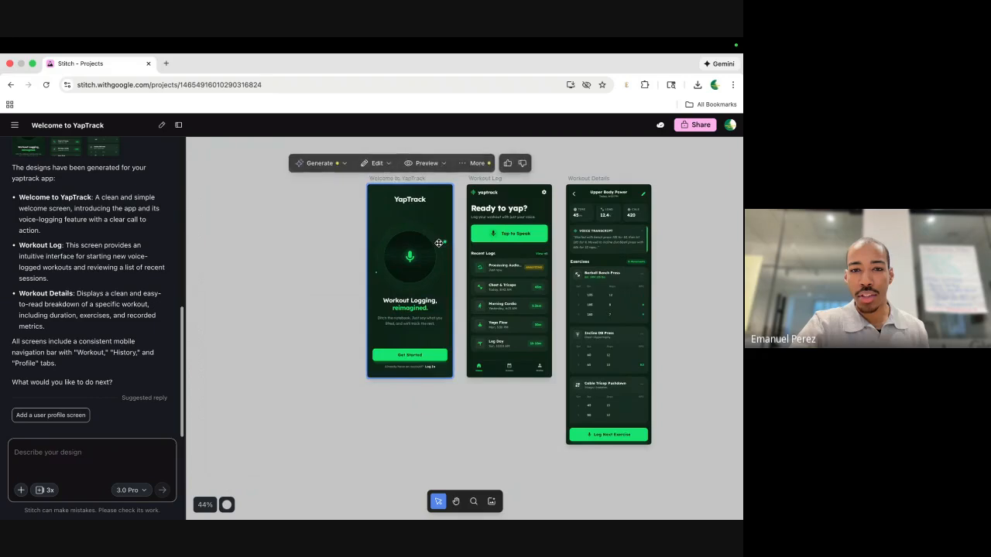
pyautogui.hscroll(2, 439, 244)
pyautogui.scroll(5, 360, 224)
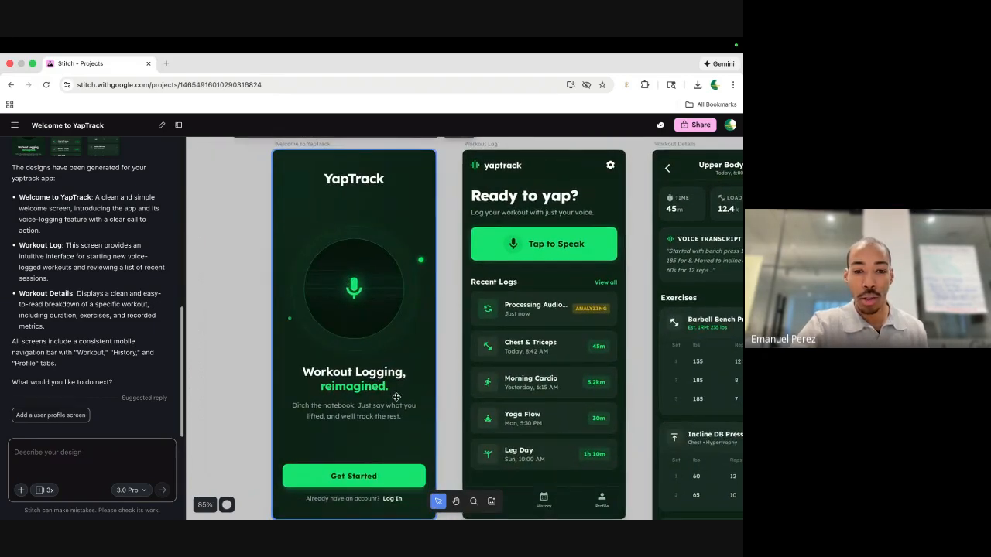
pyautogui.scroll(-1, 410, 428)
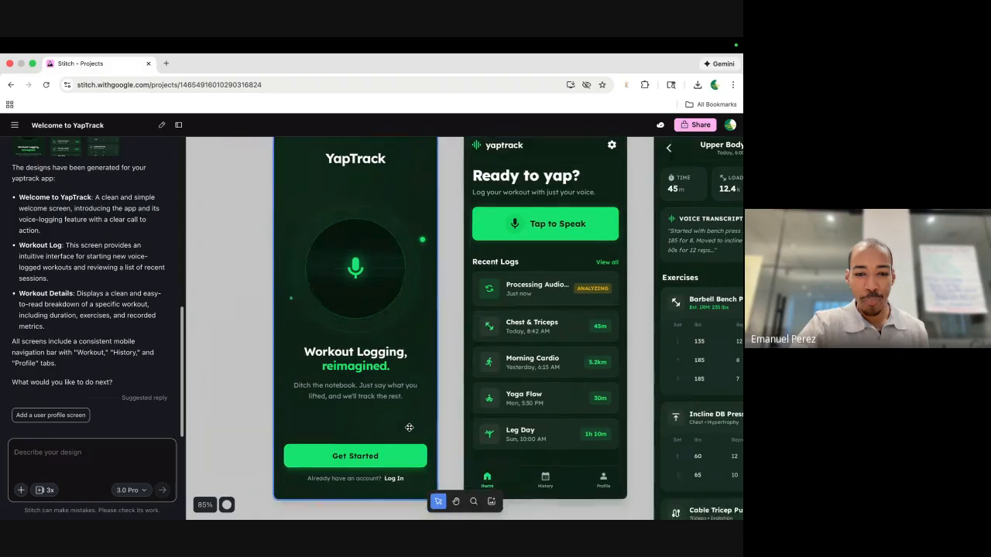
pyautogui.scroll(1, 409, 428)
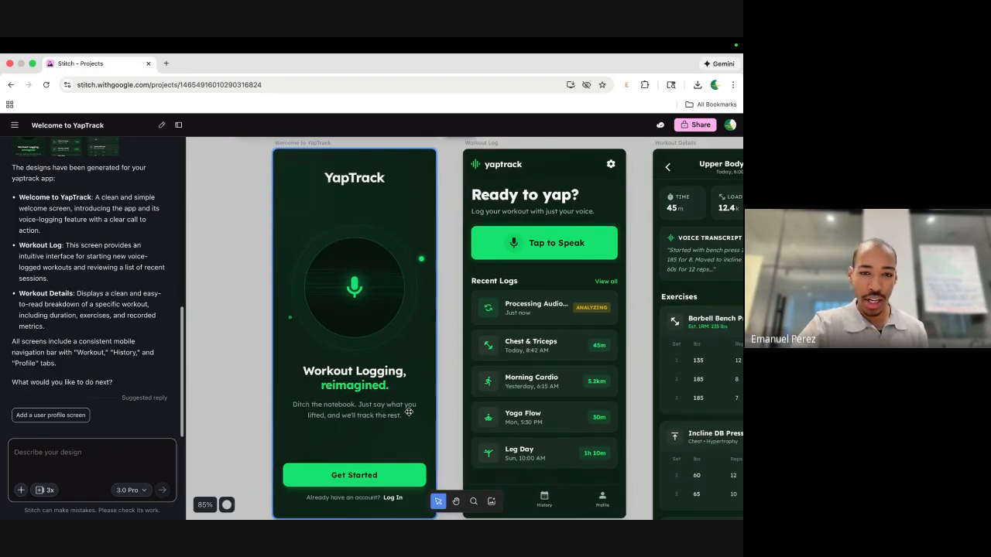
pyautogui.hscroll(3, 409, 412)
pyautogui.hscroll(1, 409, 412)
pyautogui.scroll(-1, 409, 411)
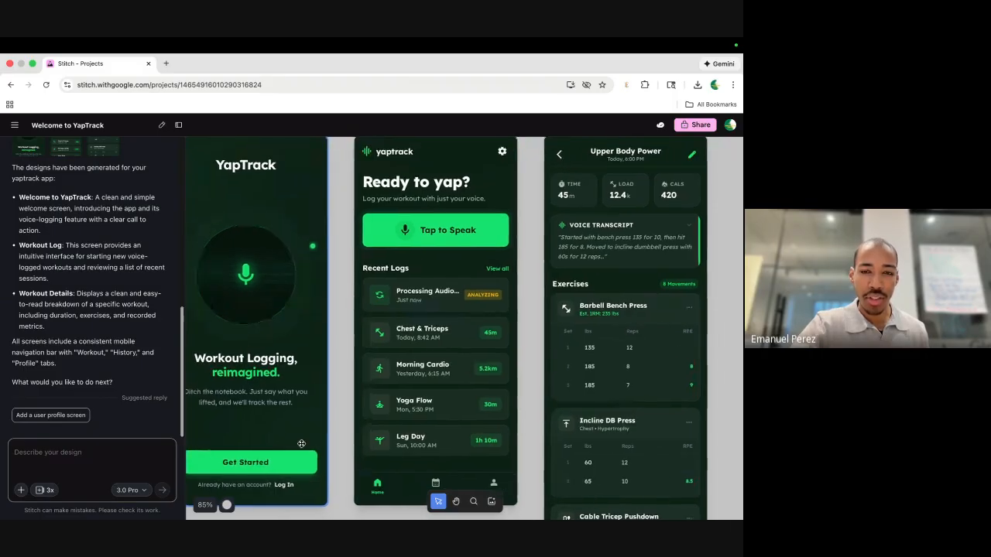
pyautogui.hscroll(2, 301, 444)
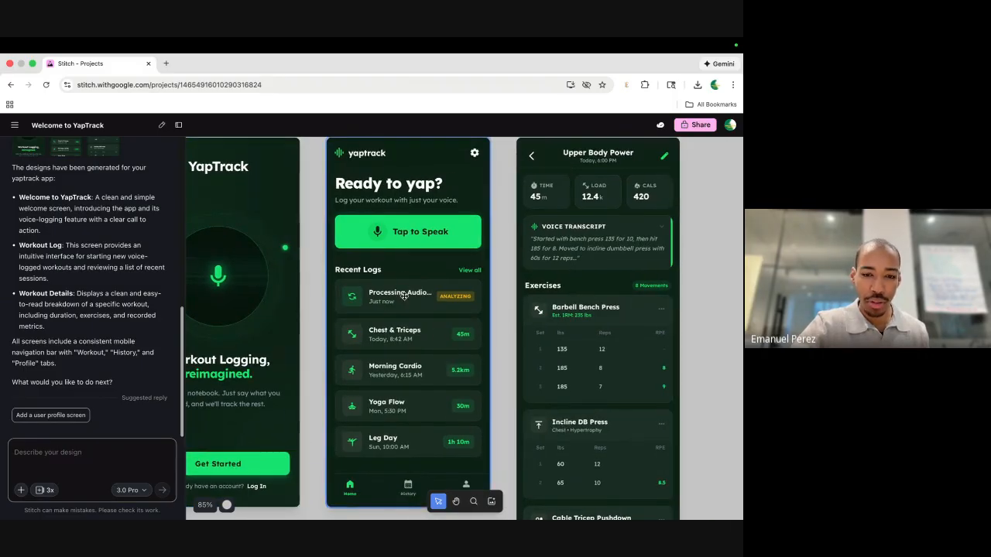
pyautogui.scroll(-1, 404, 339)
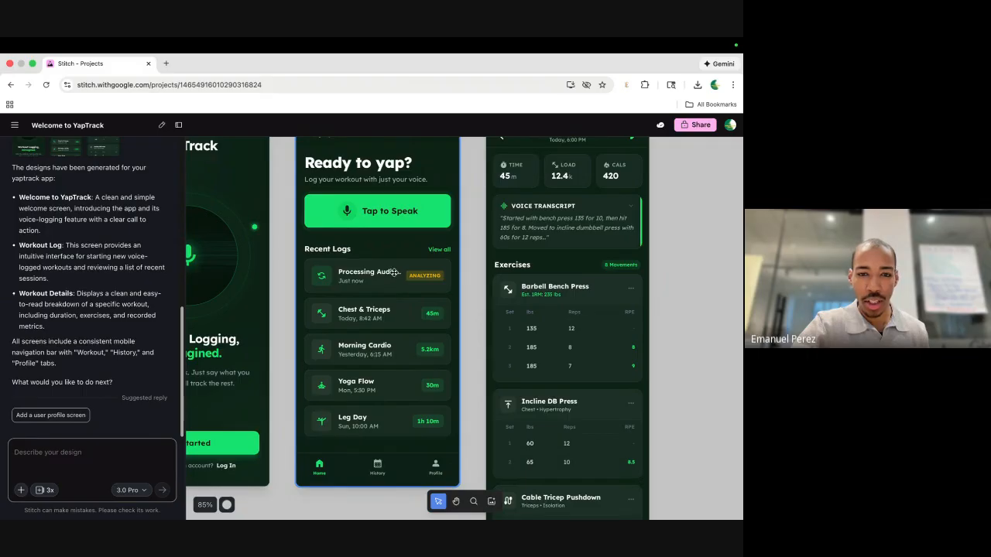
pyautogui.hscroll(5, 394, 316)
pyautogui.scroll(-4, 394, 316)
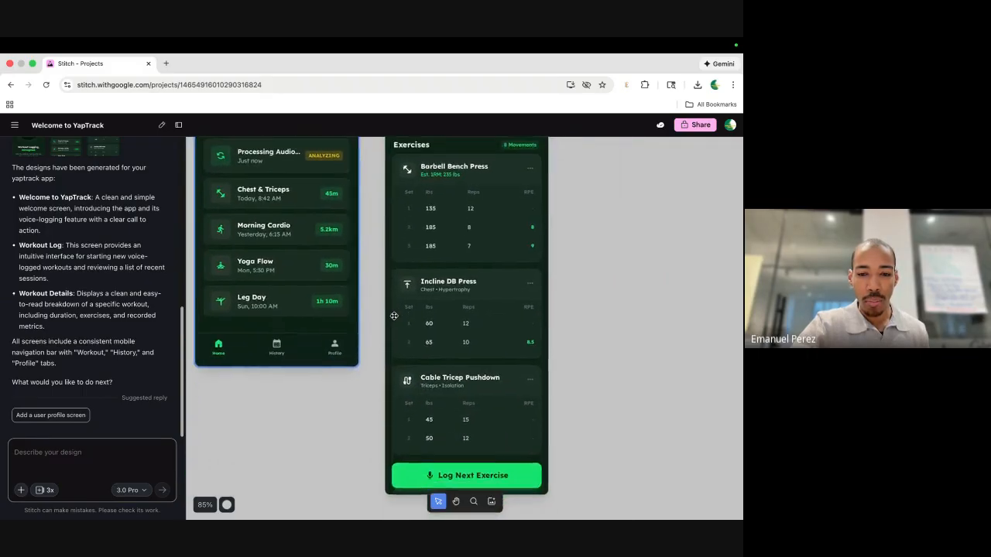
pyautogui.hscroll(-4, 394, 316)
pyautogui.scroll(4, 394, 316)
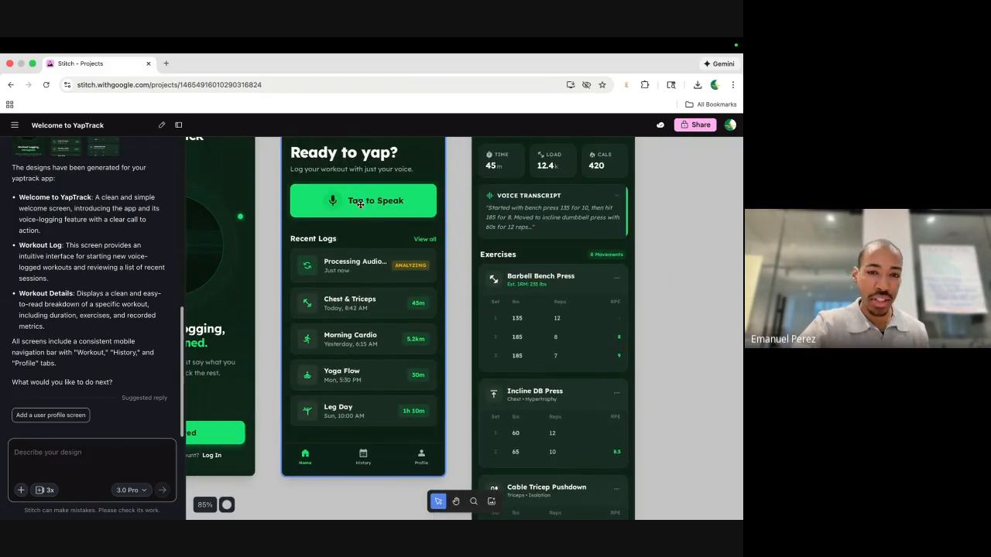
pyautogui.scroll(1, 368, 230)
pyautogui.hscroll(-1, 368, 230)
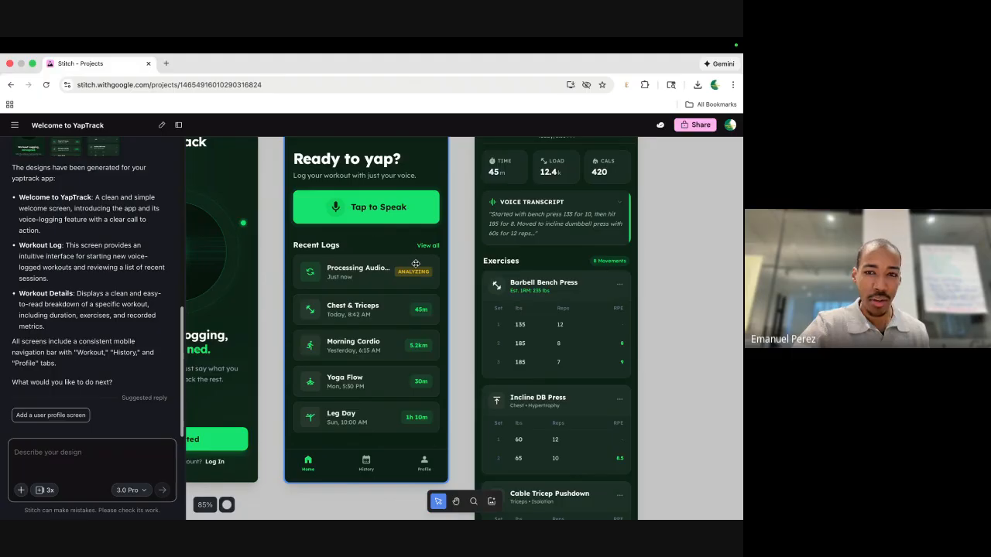
pyautogui.hscroll(1, 415, 264)
pyautogui.scroll(-1, 416, 264)
pyautogui.hscroll(5, 373, 292)
pyautogui.scroll(2, 373, 292)
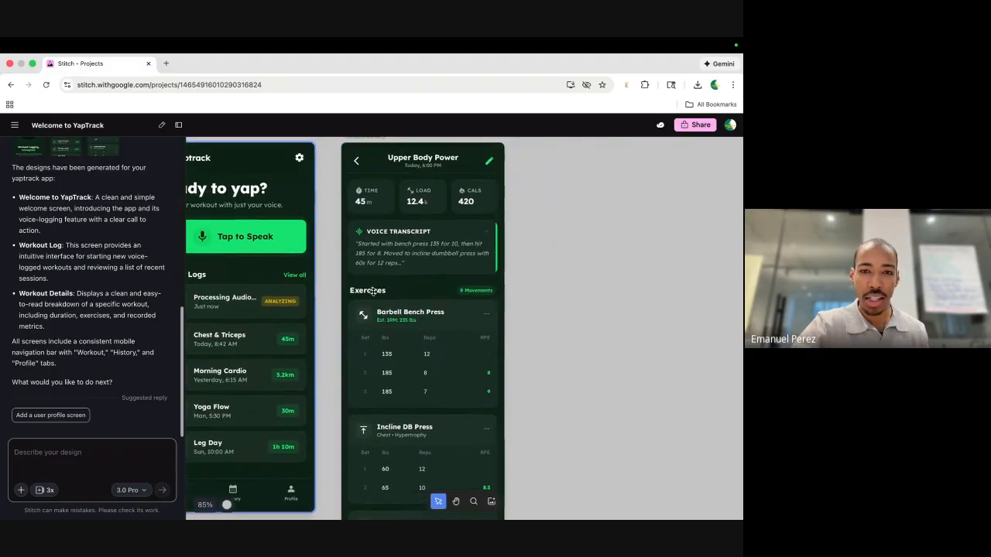
# Select the Workout Details screen and show its More actions for code, export and download.
pyautogui.click(397, 238)
pyautogui.scroll(1, 419, 213)
pyautogui.hscroll(1, 419, 212)
pyautogui.hscroll(1, 418, 212)
pyautogui.scroll(1, 419, 212)
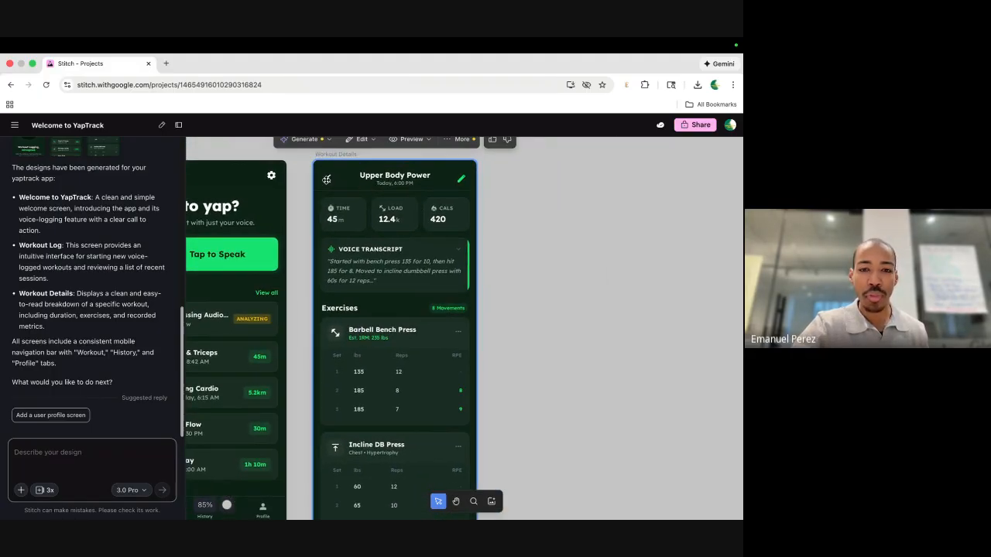
pyautogui.click(261, 364)
pyautogui.hscroll(-2, 261, 364)
pyautogui.scroll(-1, 261, 365)
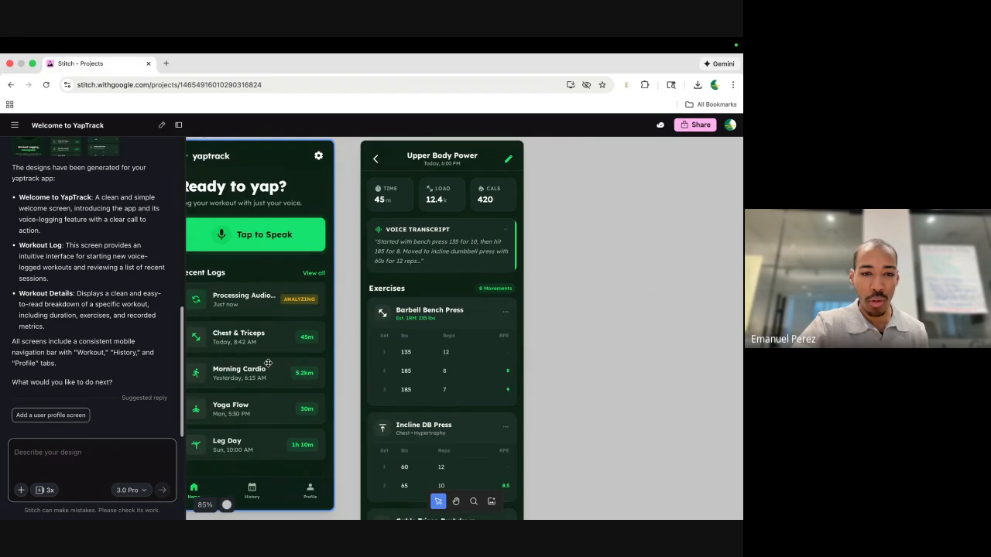
pyautogui.hscroll(3, 268, 363)
pyautogui.scroll(1, 268, 363)
pyautogui.click(340, 202)
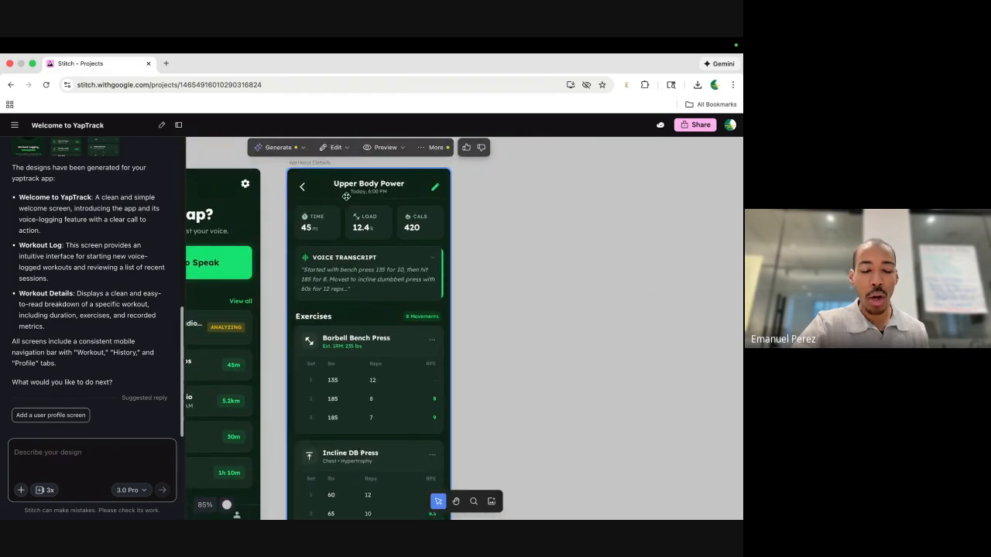
pyautogui.hscroll(-1, 346, 196)
pyautogui.click(438, 151)
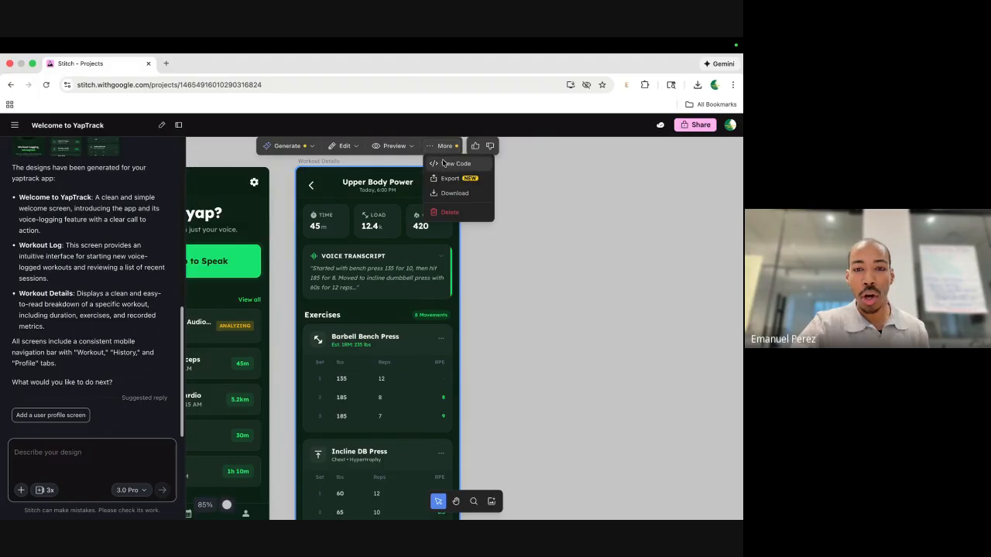
pyautogui.click(450, 165)
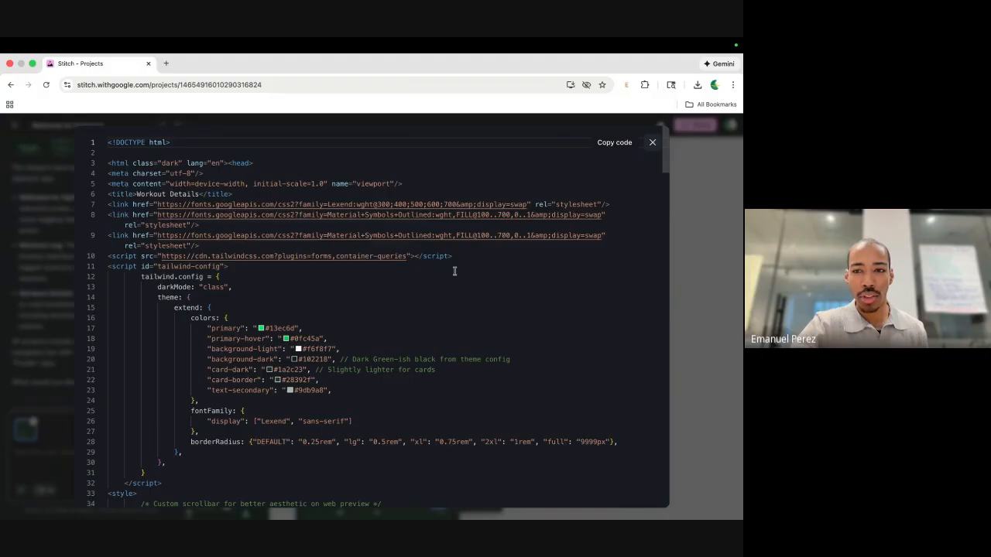
pyautogui.scroll(-10, 455, 271)
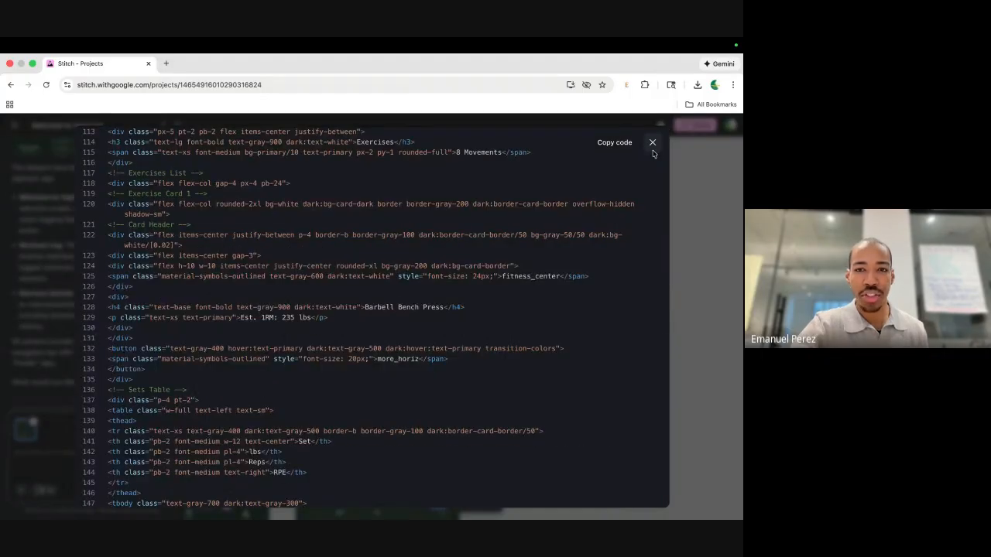
pyautogui.click(653, 142)
pyautogui.click(435, 147)
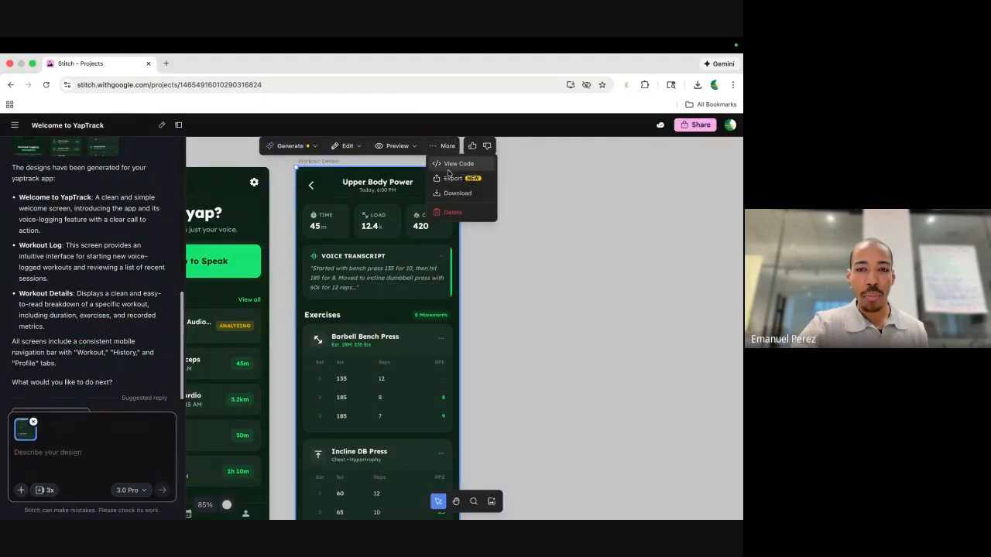
pyautogui.click(451, 177)
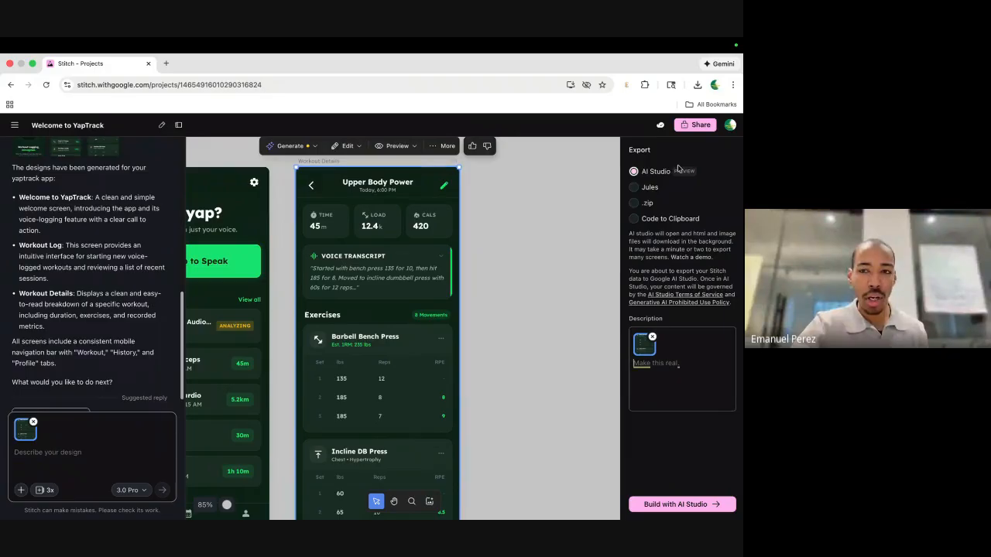
pyautogui.click(635, 187)
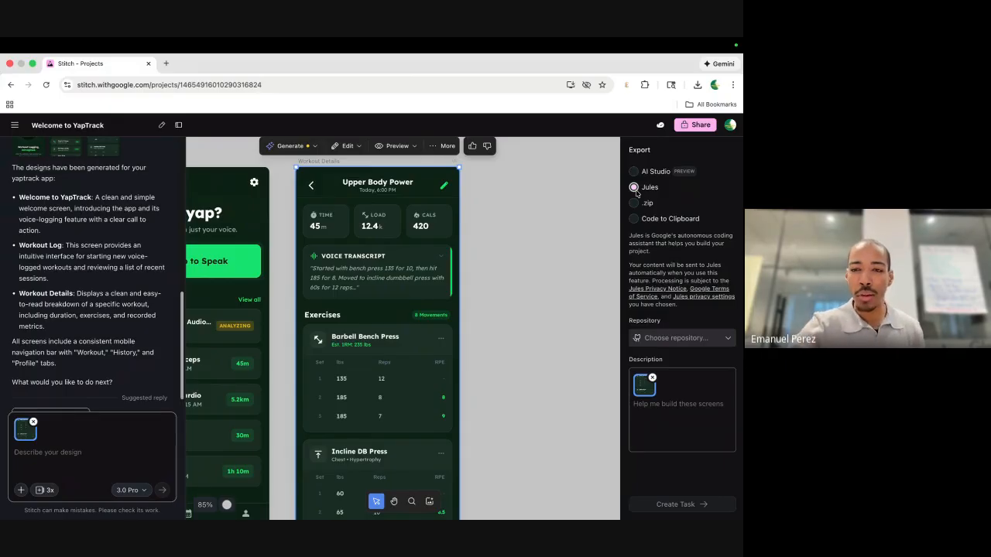
pyautogui.click(635, 202)
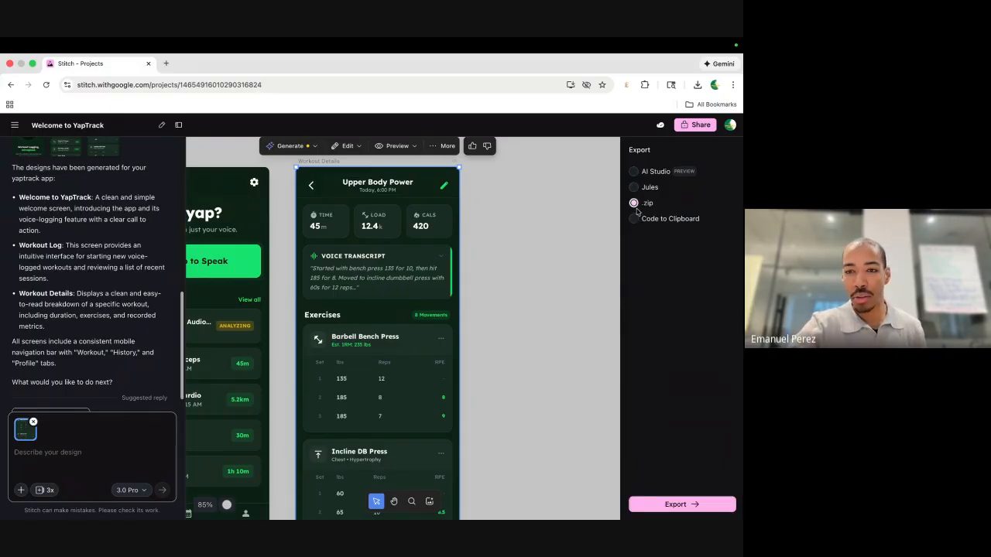
pyautogui.click(634, 220)
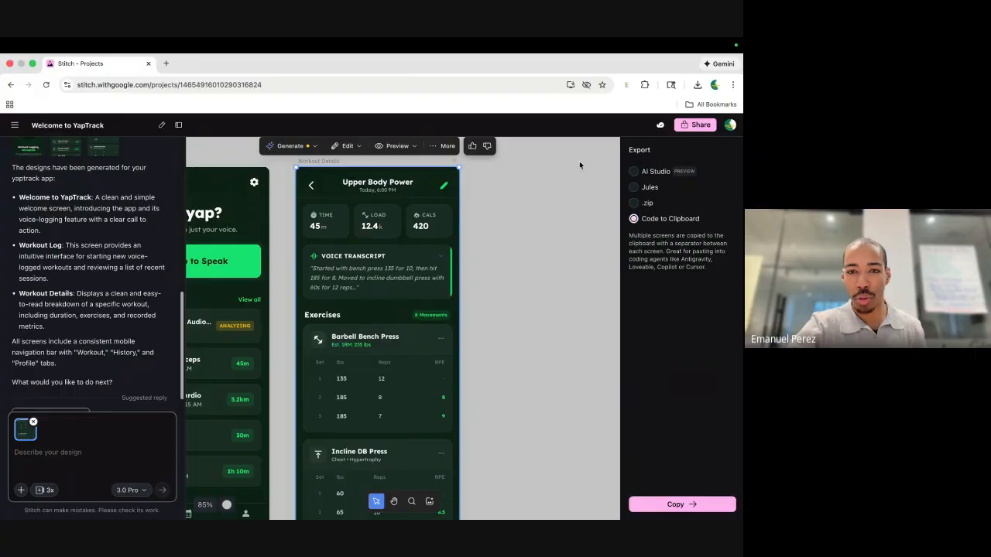
pyautogui.click(550, 159)
pyautogui.click(445, 146)
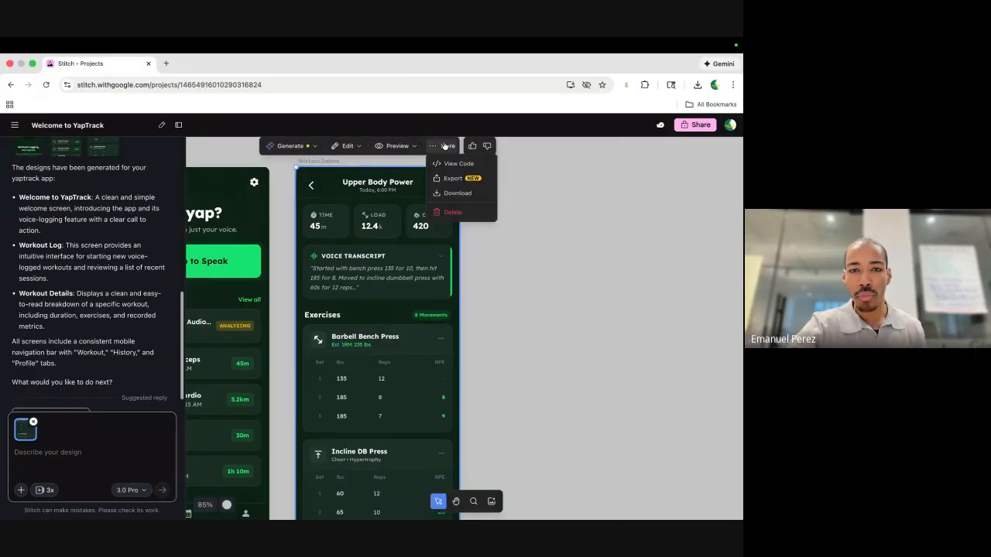
# Download the Workout Details screen and preview it at 1280 x 1024 desktop size.
pyautogui.click(453, 193)
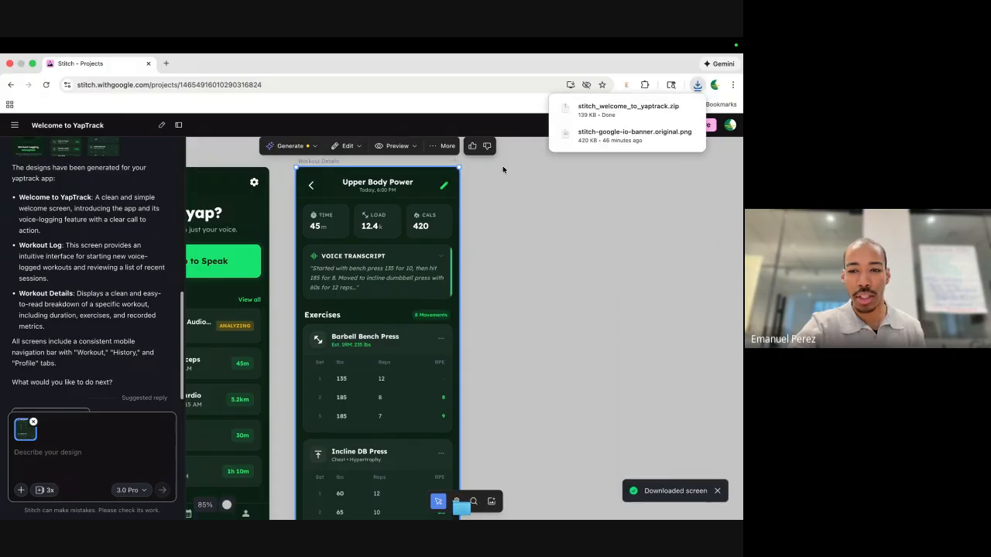
pyautogui.click(439, 152)
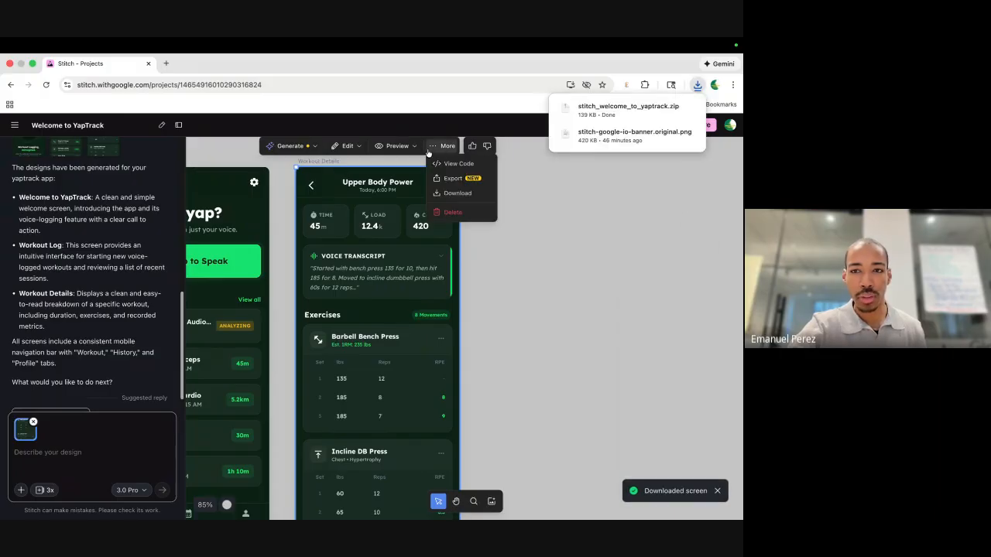
pyautogui.click(392, 149)
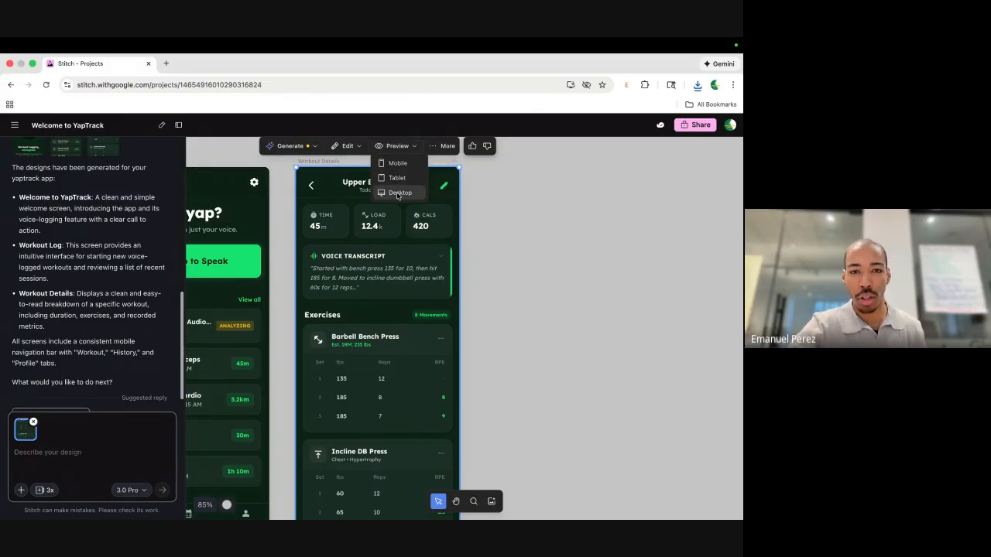
pyautogui.click(398, 192)
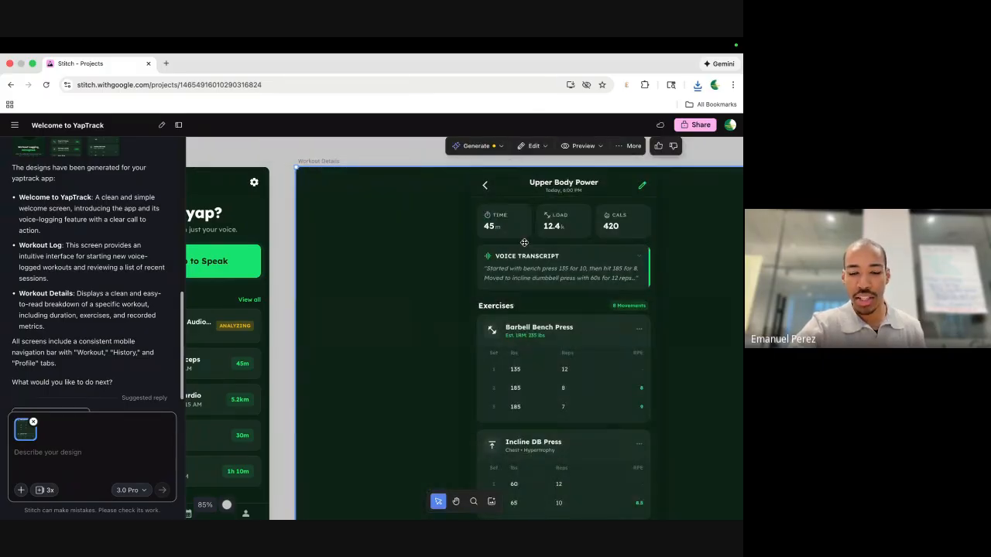
pyautogui.scroll(-4, 526, 247)
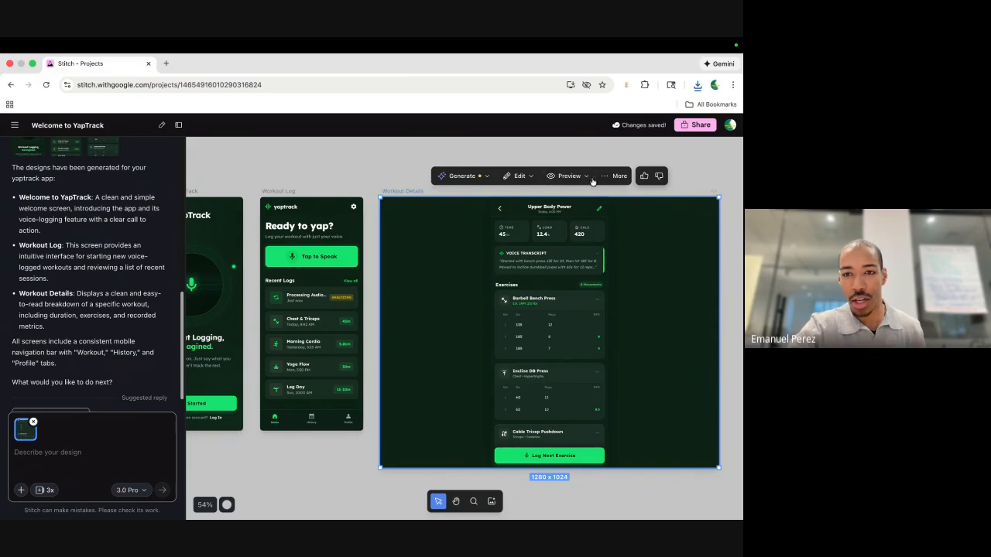
# Return the Workout Details screen to its 390 x 884 mobile size.
pyautogui.click(565, 176)
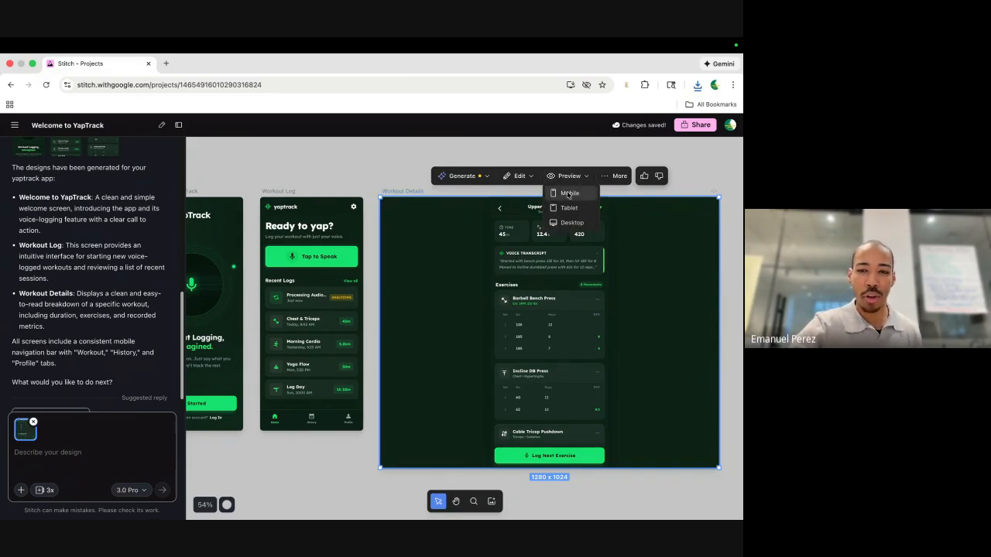
pyautogui.click(569, 194)
pyautogui.click(418, 181)
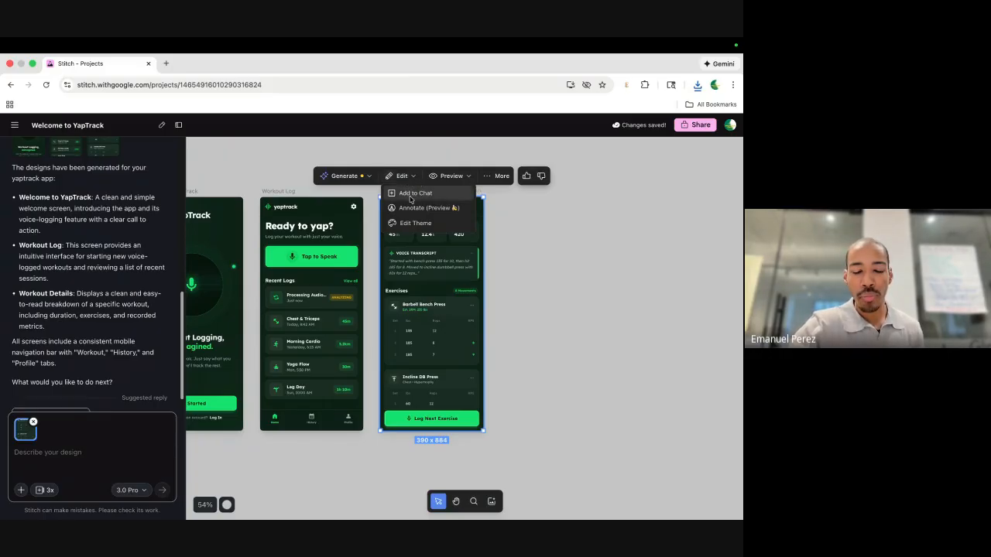
# Marquee-select all three YapTrack screens on the canvas.
pyautogui.hscroll(-1, 387, 322)
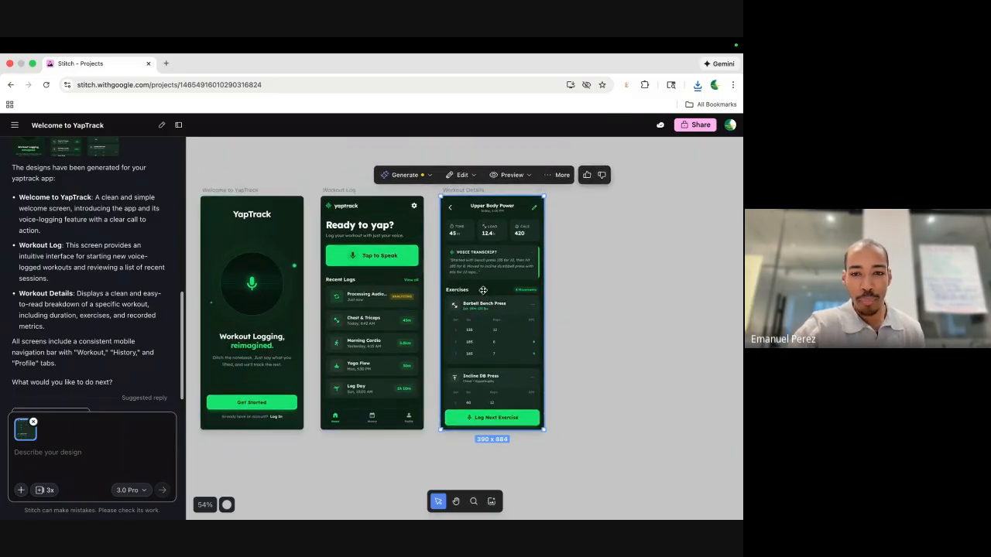
pyautogui.scroll(5, 380, 255)
pyautogui.scroll(-5, 379, 255)
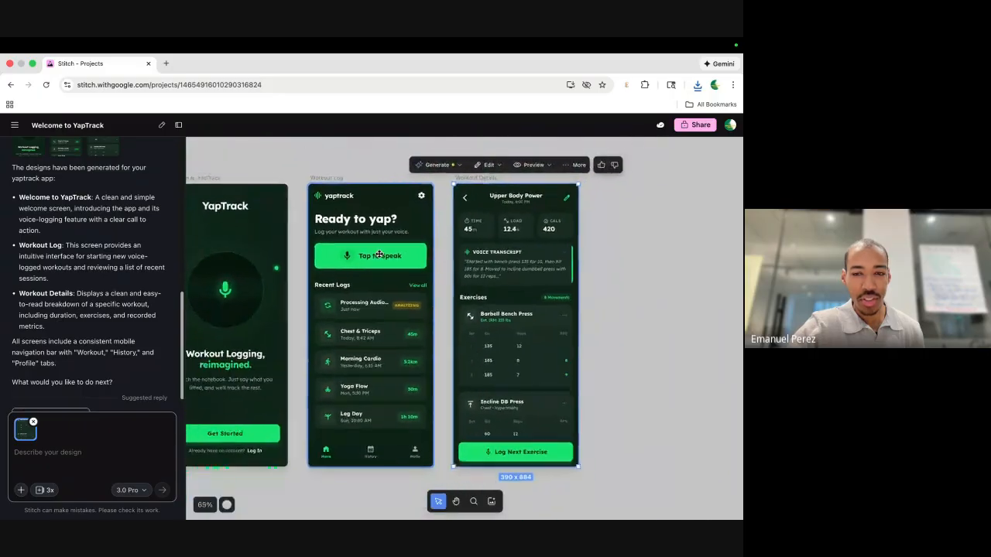
pyautogui.scroll(-2, 488, 266)
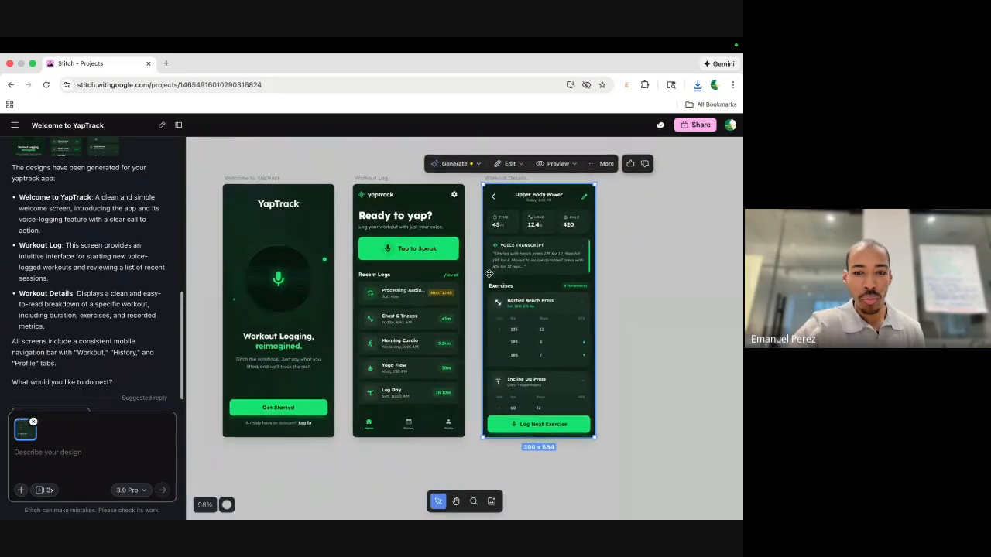
pyautogui.click(229, 165)
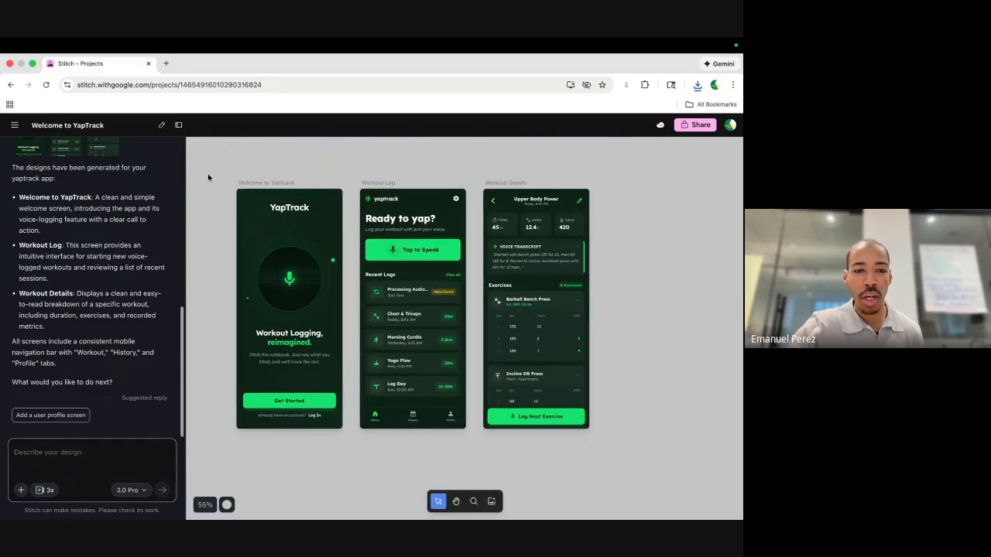
pyautogui.moveTo(208, 165); pyautogui.dragTo(618, 463)
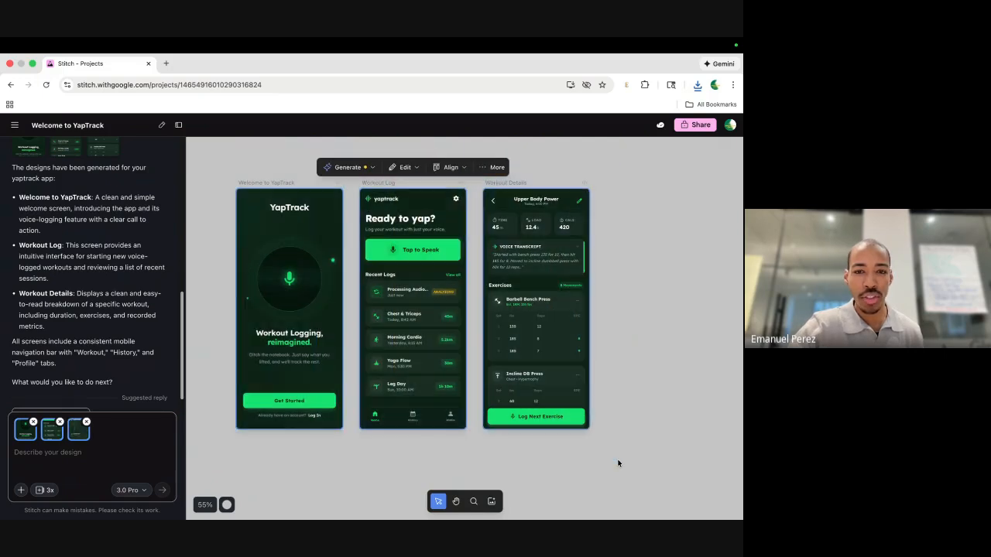
# Ask Stitch in chat for a cream primary colour with a navy blue accent colour.
pyautogui.click(53, 457)
pyautogui.write('Hey')
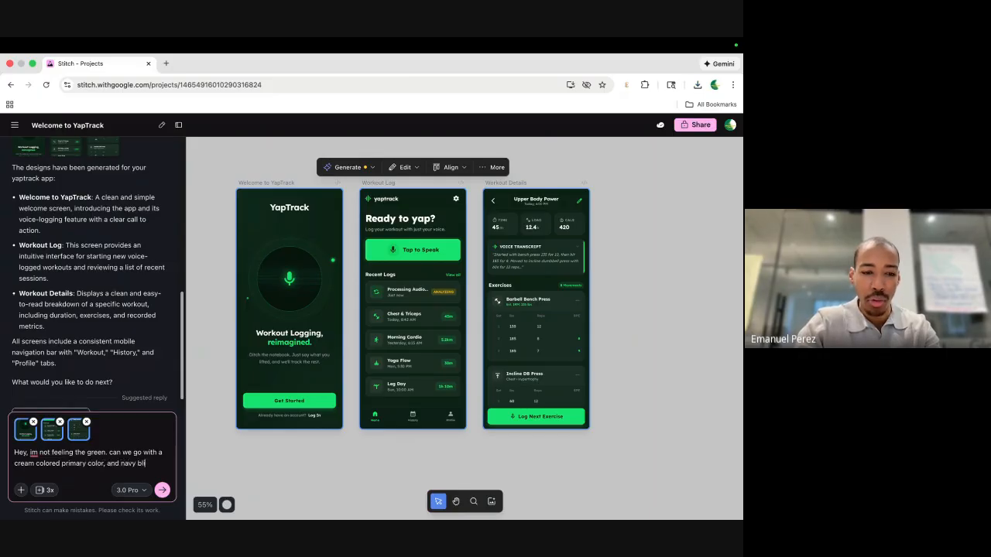
pyautogui.write('accent color?')
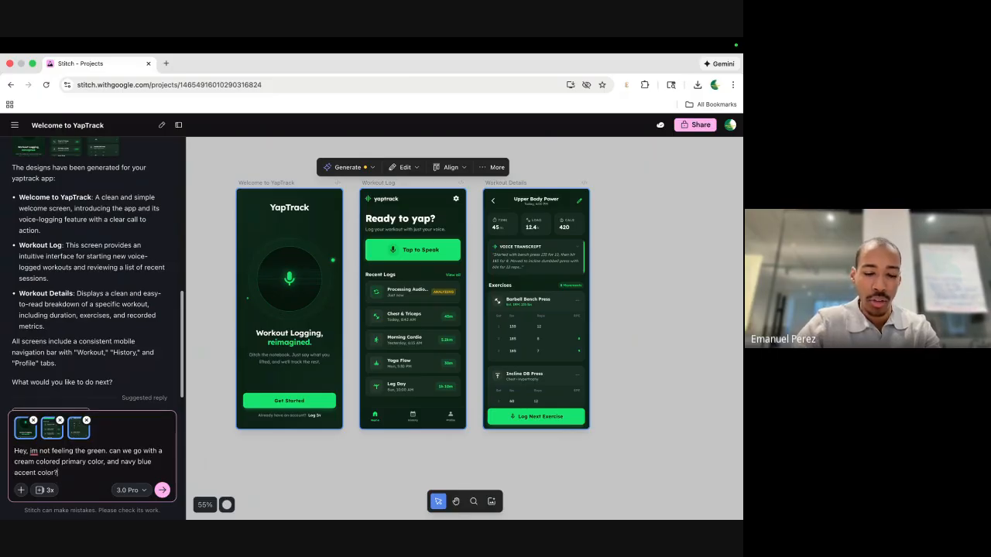
pyautogui.press('Return')
pyautogui.click(264, 352)
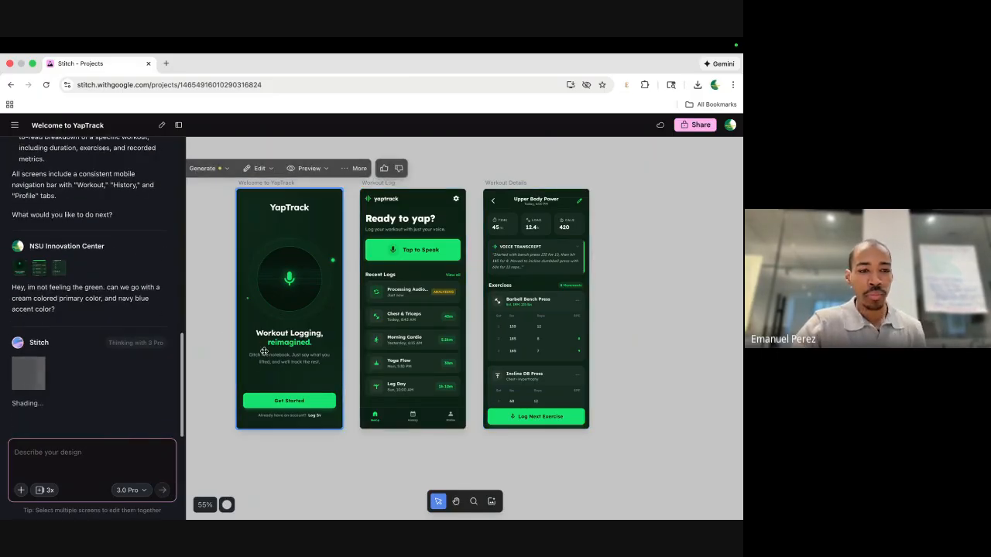
# Select the Welcome, Workout Log and Workout Details screens in turn while the cream-and-navy restyle generates.
pyautogui.hscroll(-1, 243, 367)
pyautogui.click(244, 368)
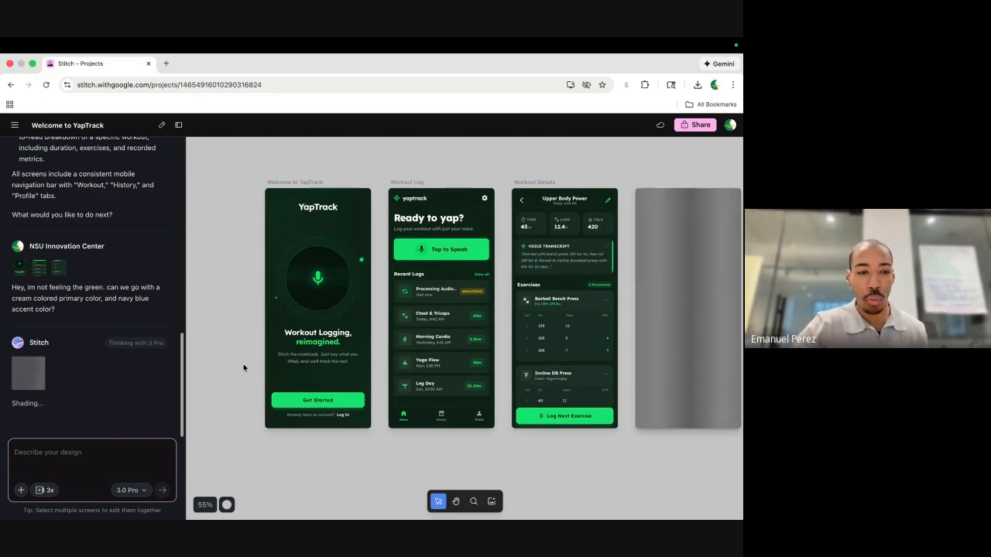
pyautogui.click(425, 347)
pyautogui.hscroll(1, 425, 347)
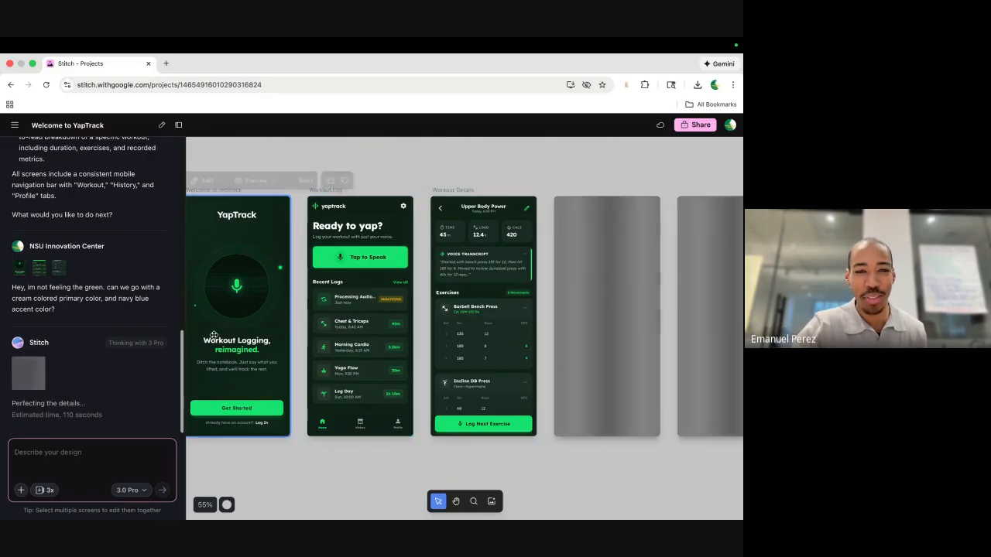
pyautogui.hscroll(-1, 433, 349)
pyautogui.click(489, 375)
pyautogui.hscroll(10, 488, 375)
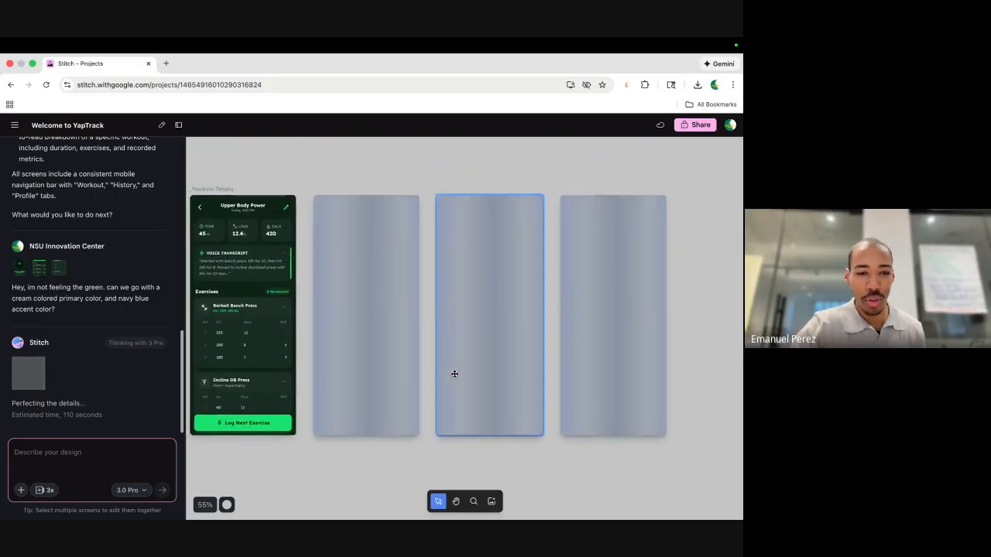
pyautogui.hscroll(1, 454, 374)
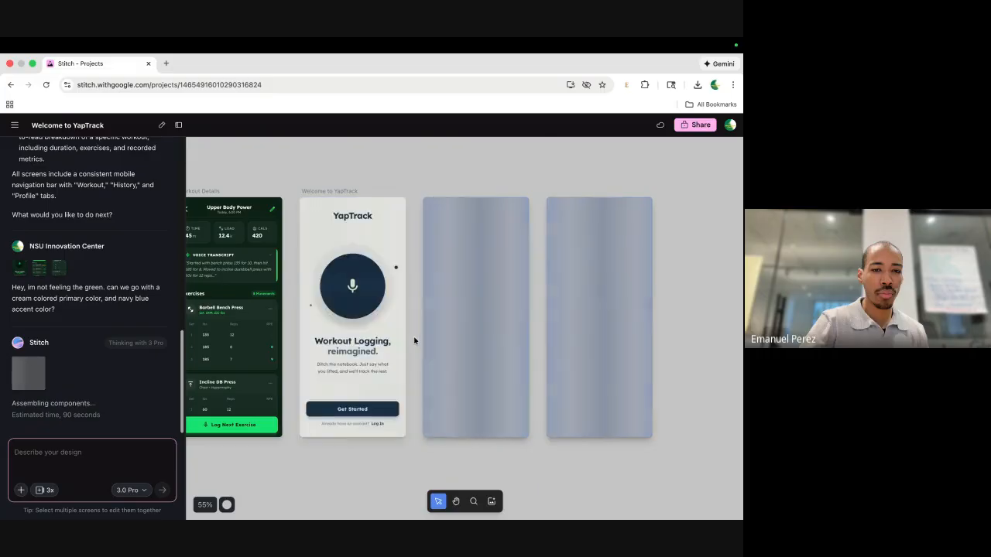
pyautogui.hscroll(5, 410, 351)
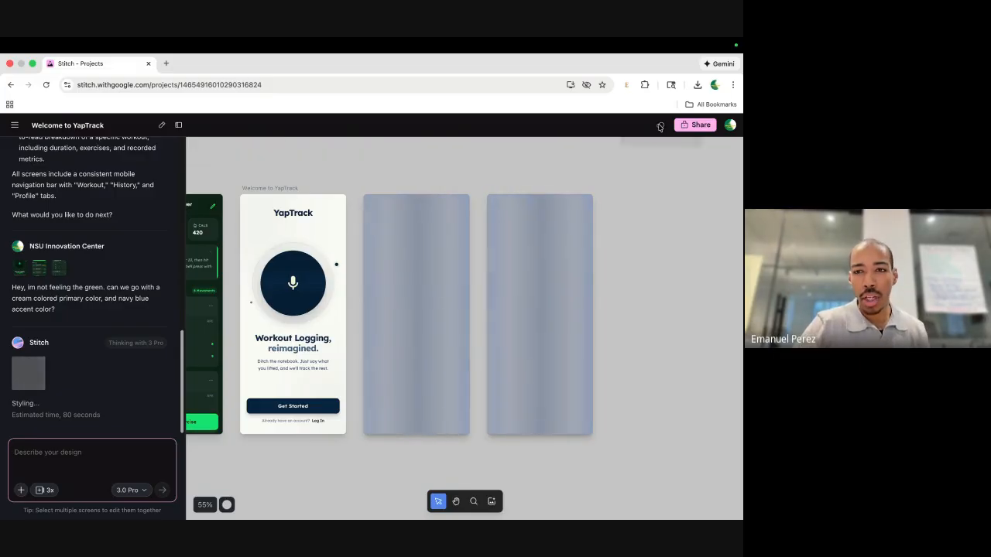
pyautogui.rightClick(732, 127)
# Dismiss the browser image menu and the page context menu.
pyautogui.click(568, 132)
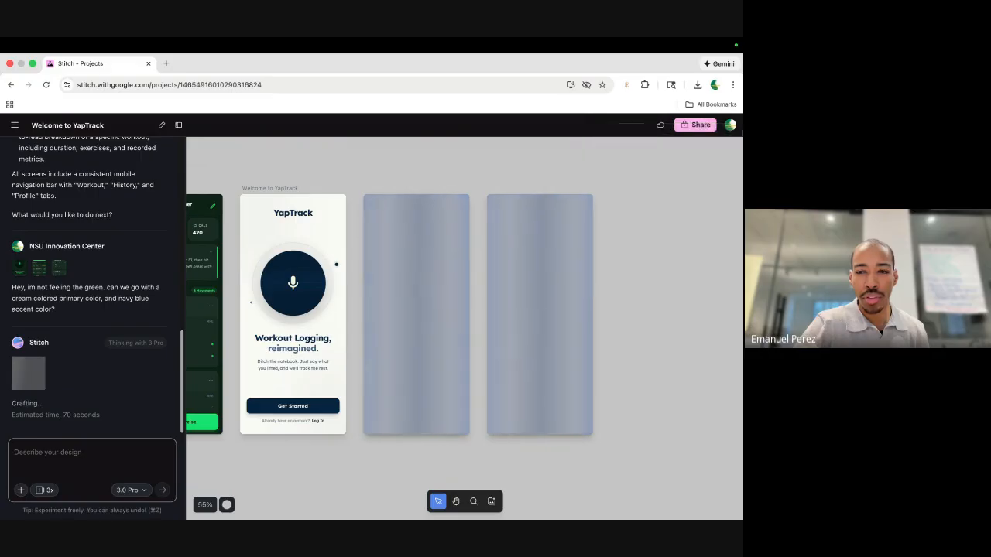
pyautogui.click(730, 126)
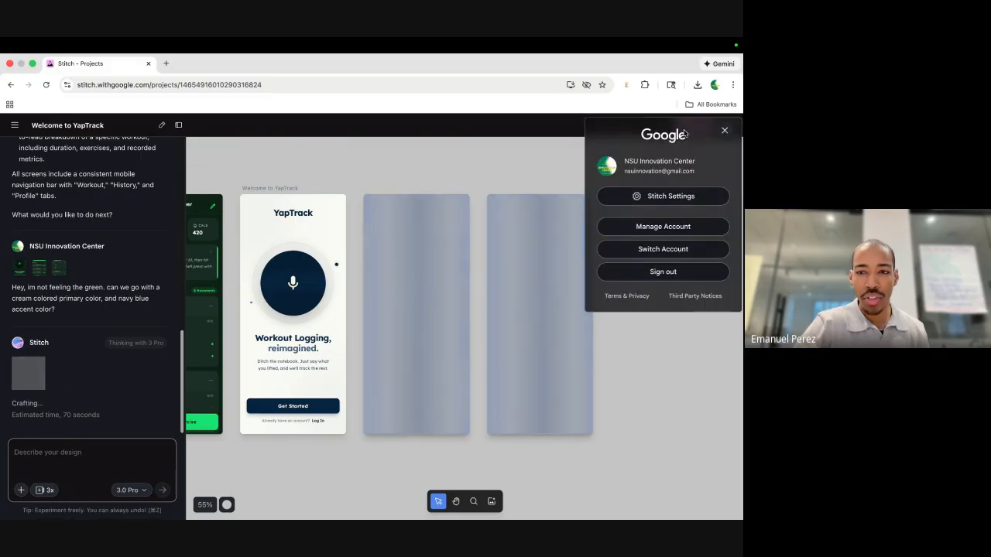
pyautogui.rightClick(647, 199)
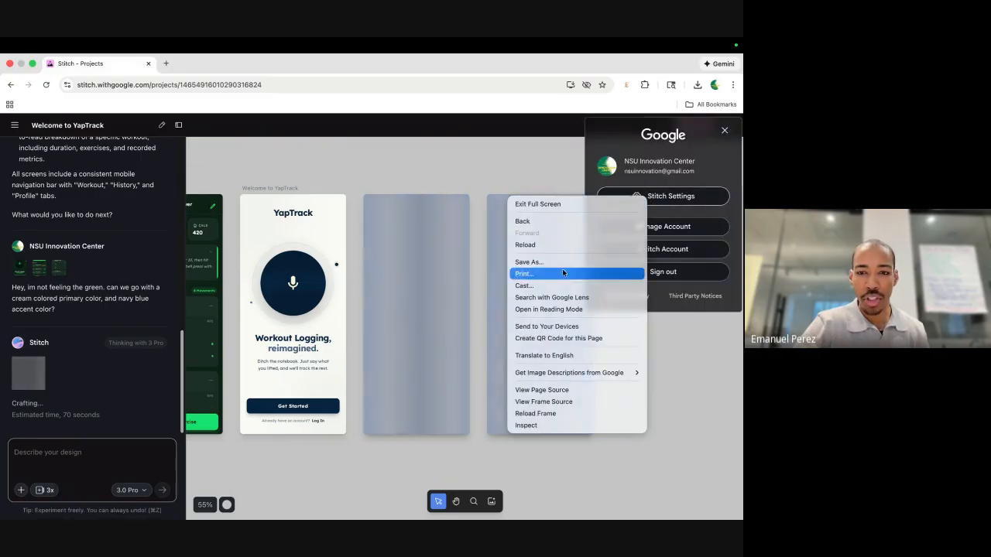
pyautogui.press('Escape')
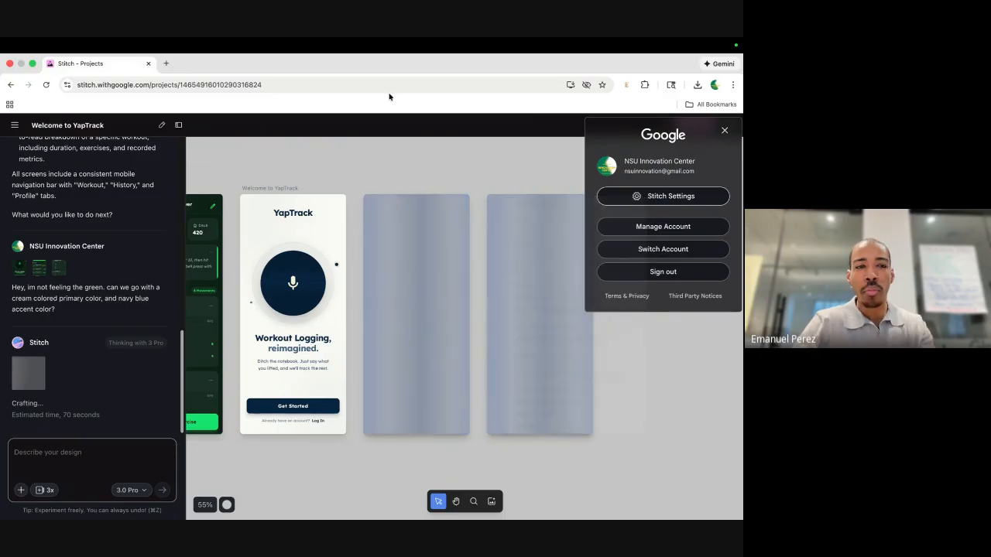
# Open Stitch in a new tab, review 12 of 150 daily credits in Settings, and return to the project.
pyautogui.click(166, 63)
pyautogui.write('sti')
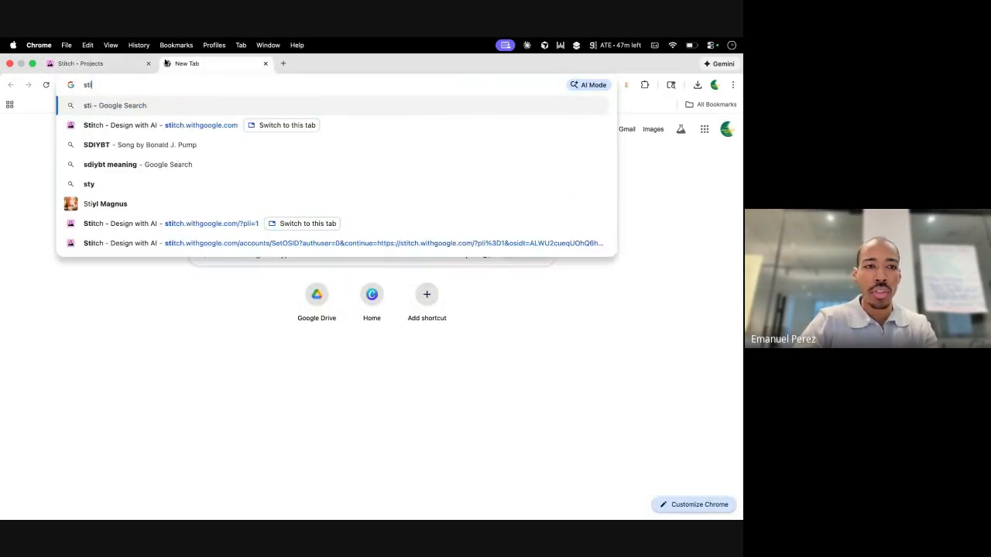
pyautogui.write('tc')
pyautogui.press('Return')
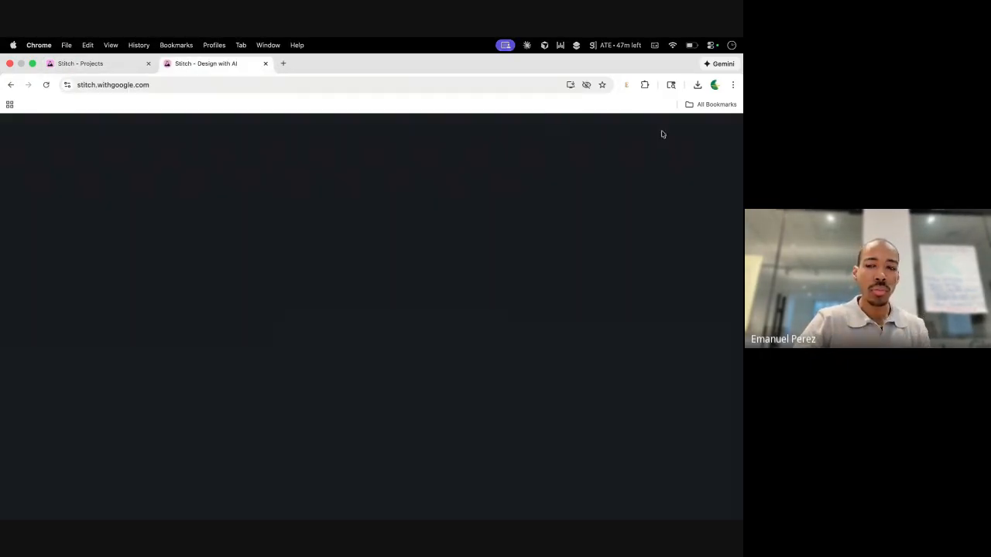
pyautogui.click(722, 128)
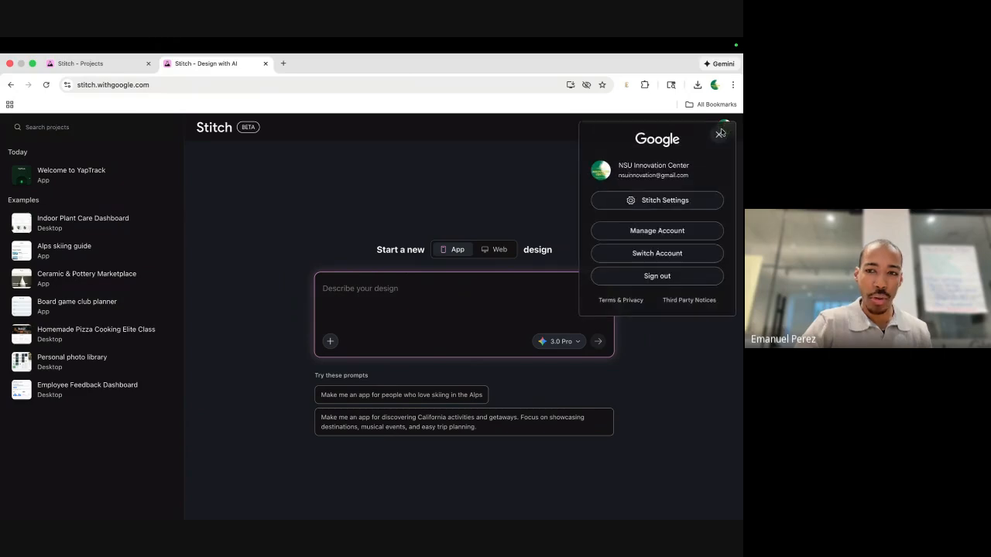
pyautogui.click(674, 203)
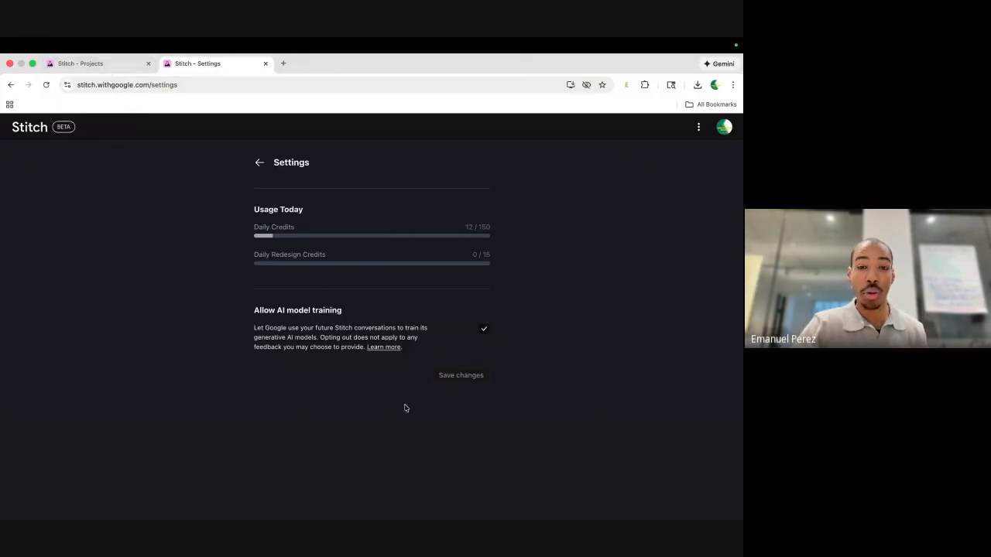
pyautogui.click(90, 65)
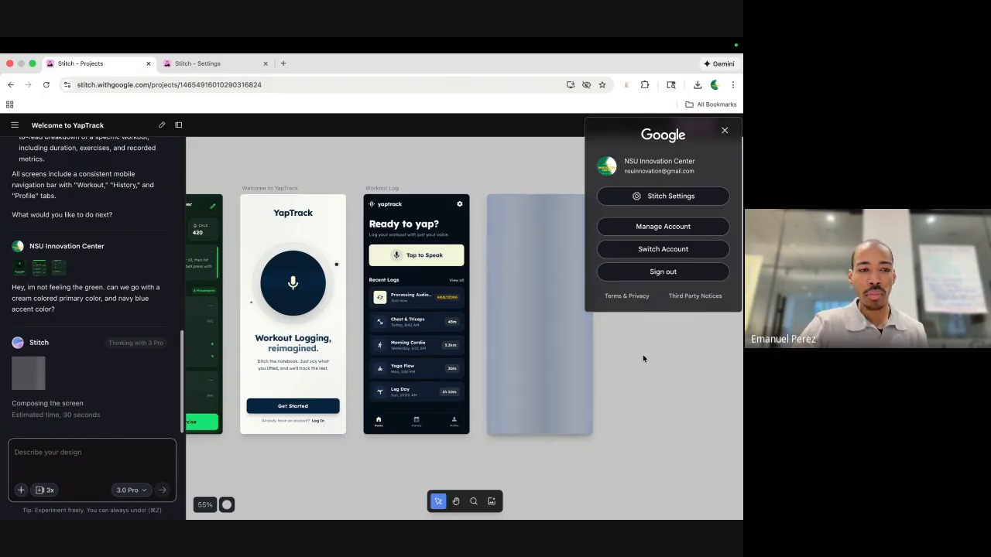
# Inspect the cream-and-navy Welcome and Workout Log screens, then close the Google account panel.
pyautogui.scroll(5, 310, 265)
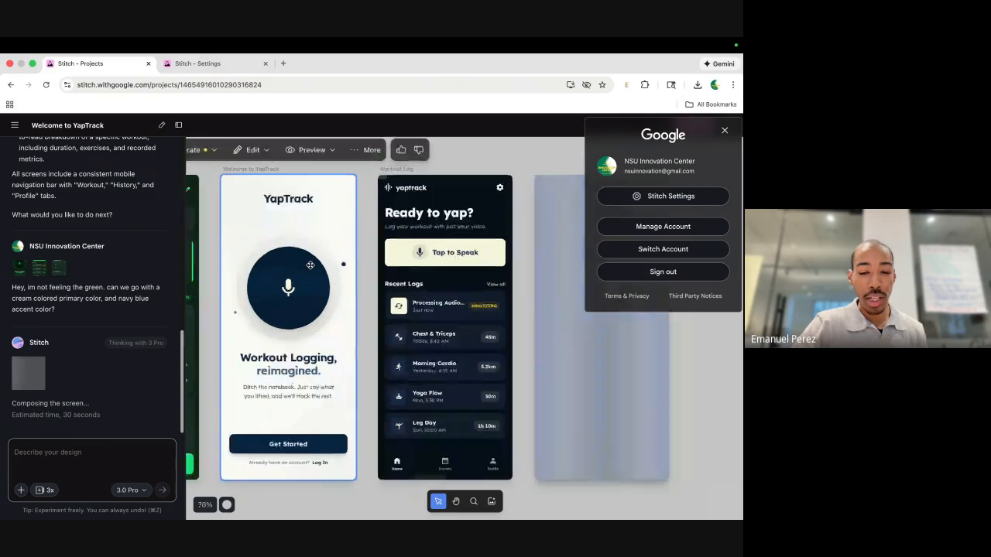
pyautogui.scroll(-2, 309, 264)
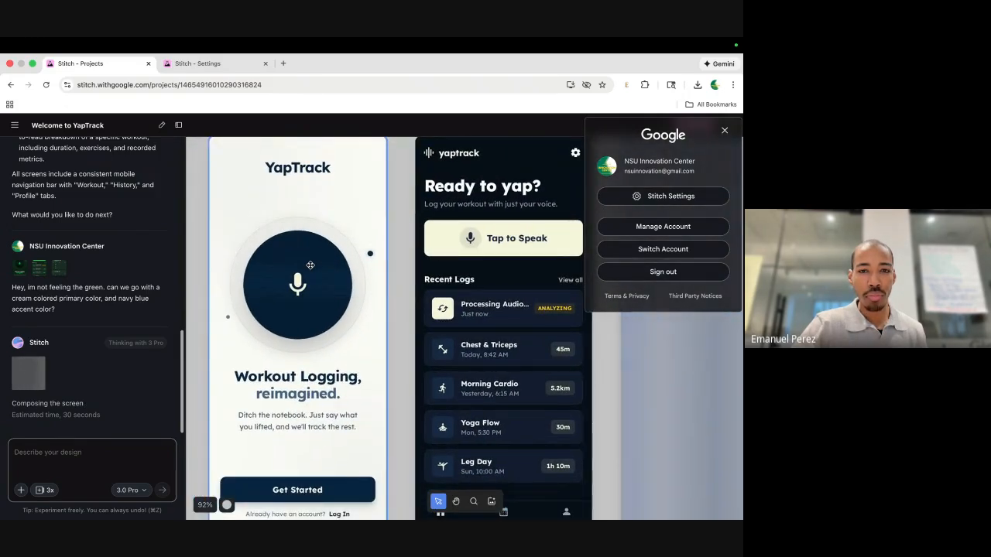
pyautogui.hscroll(2, 340, 283)
pyautogui.scroll(-1, 340, 283)
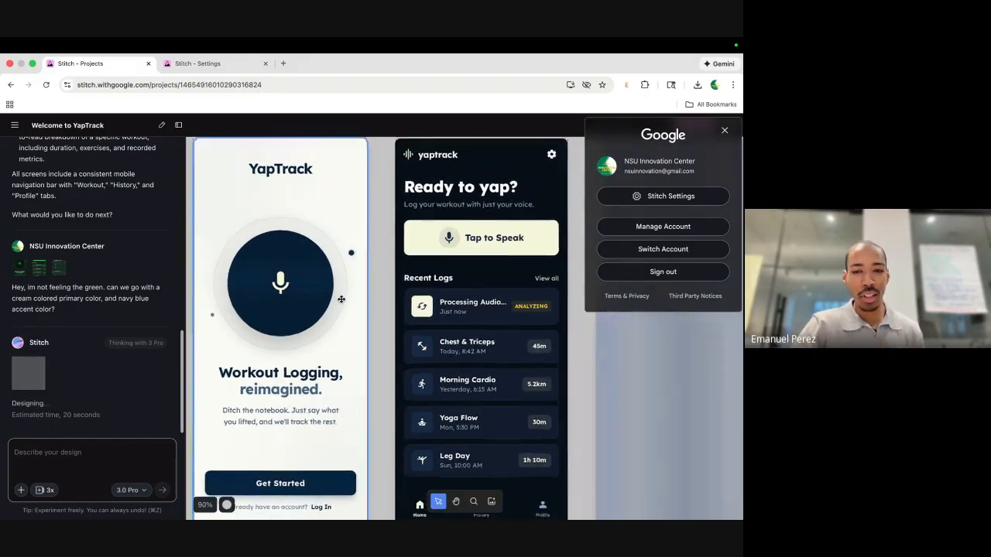
pyautogui.scroll(-2, 329, 321)
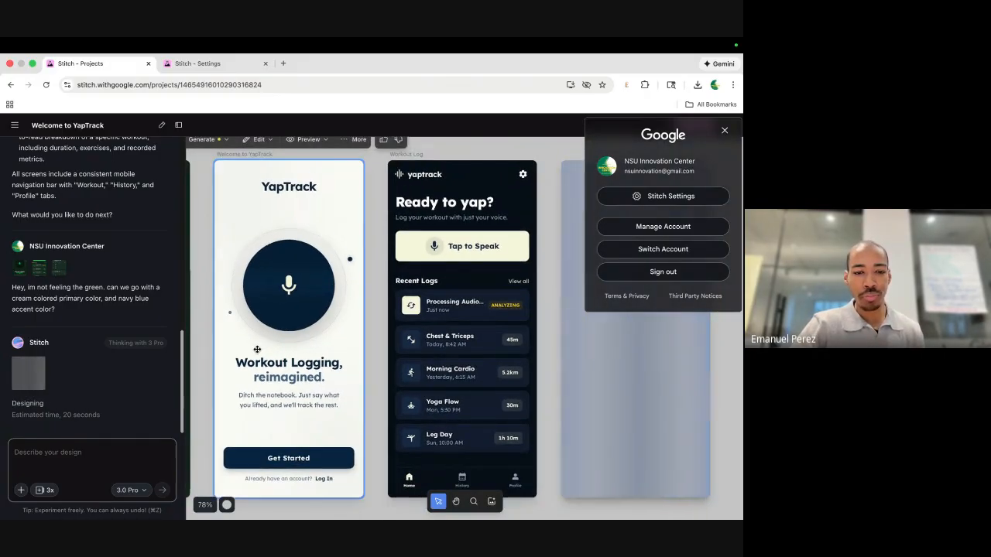
pyautogui.scroll(-3, 343, 302)
pyautogui.hscroll(-5, 349, 302)
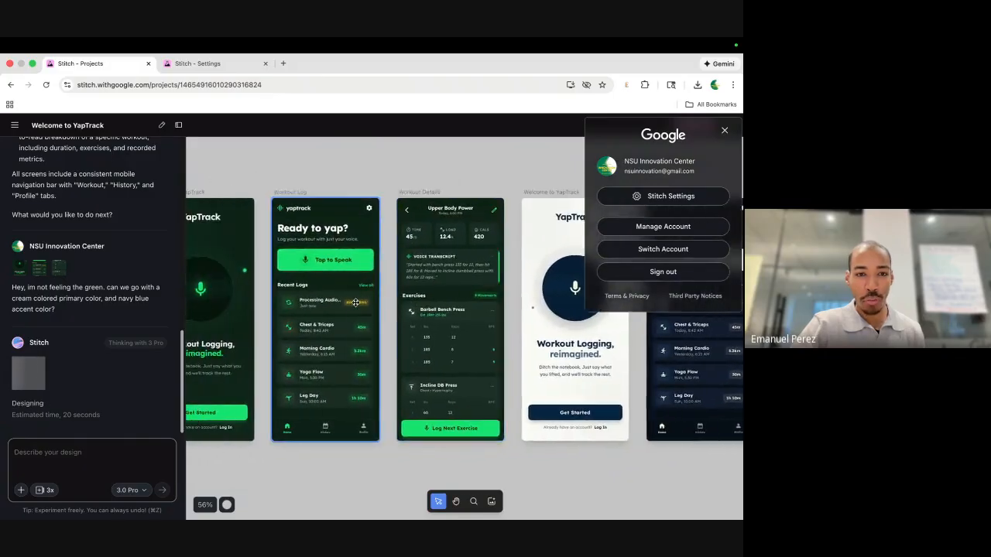
pyautogui.hscroll(6, 356, 303)
pyautogui.scroll(1, 402, 302)
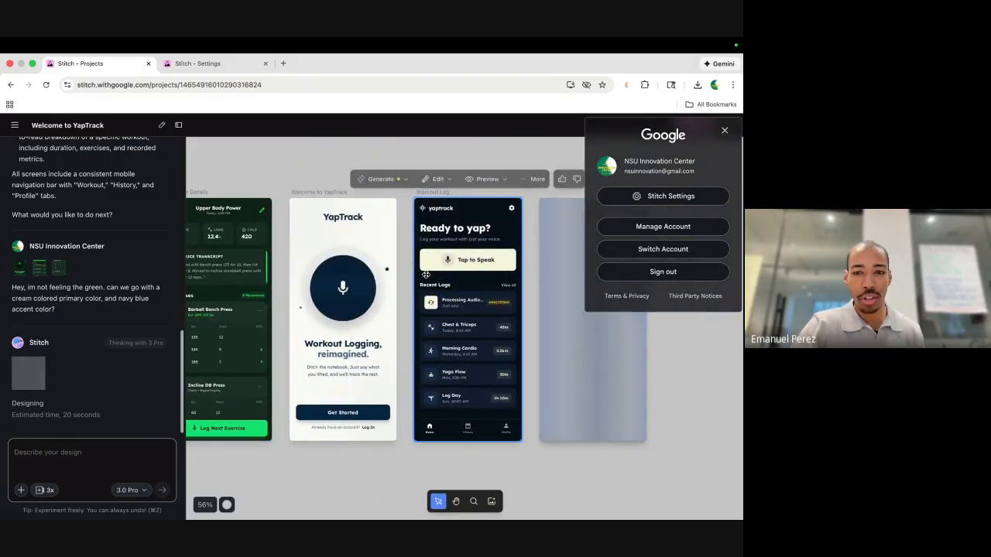
pyautogui.hscroll(1, 441, 299)
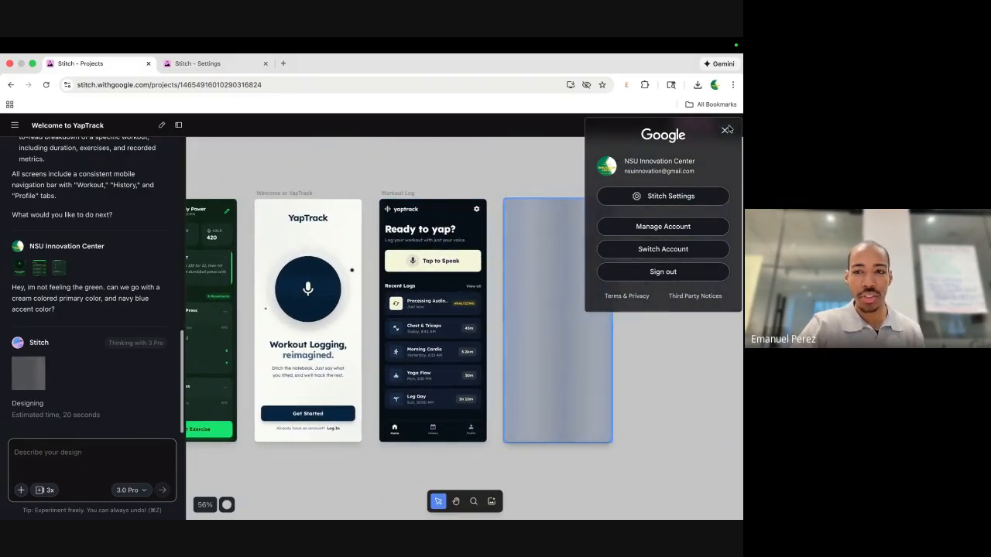
pyautogui.click(676, 192)
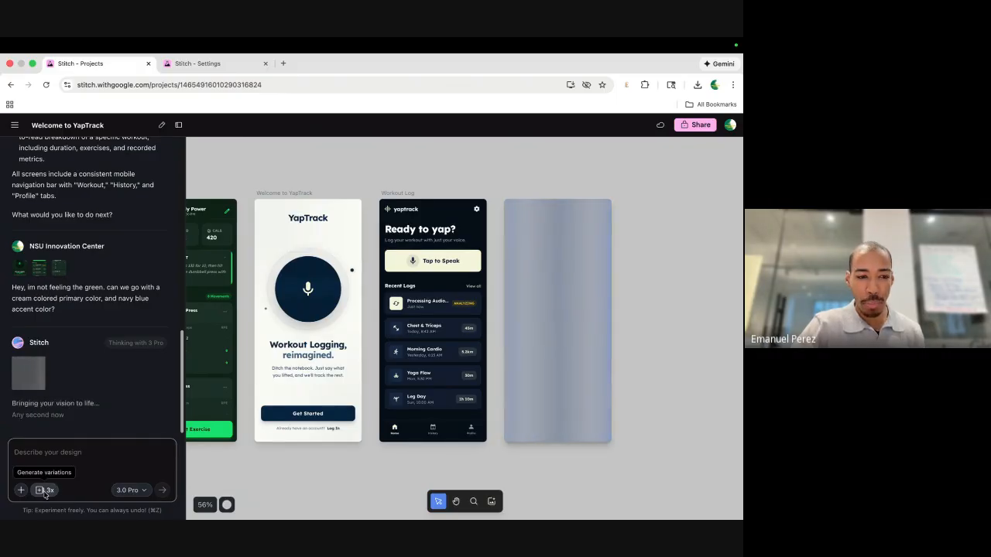
# Select the Welcome to YapTrack screen and attach it to the chat prompt.
pyautogui.click(281, 348)
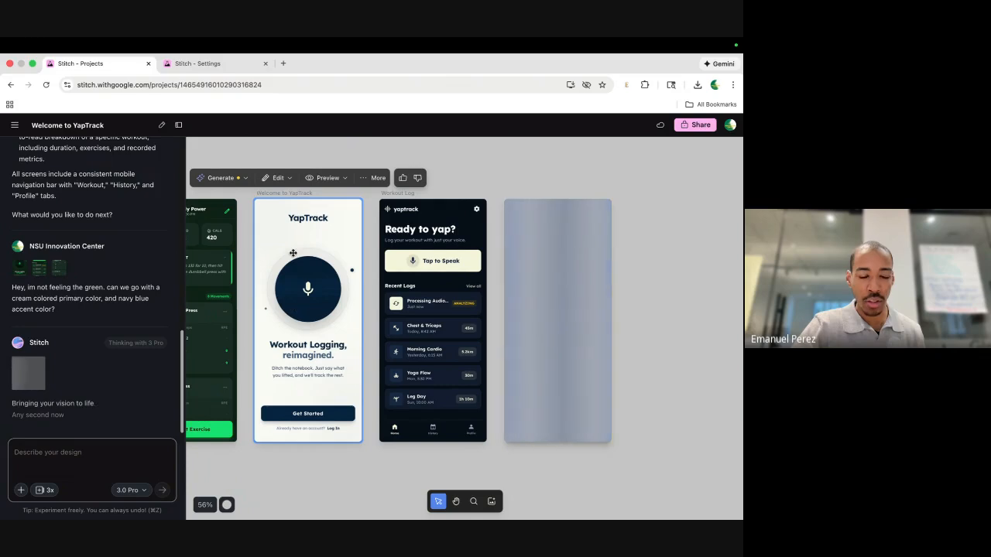
pyautogui.scroll(5, 283, 196)
pyautogui.scroll(3, 283, 196)
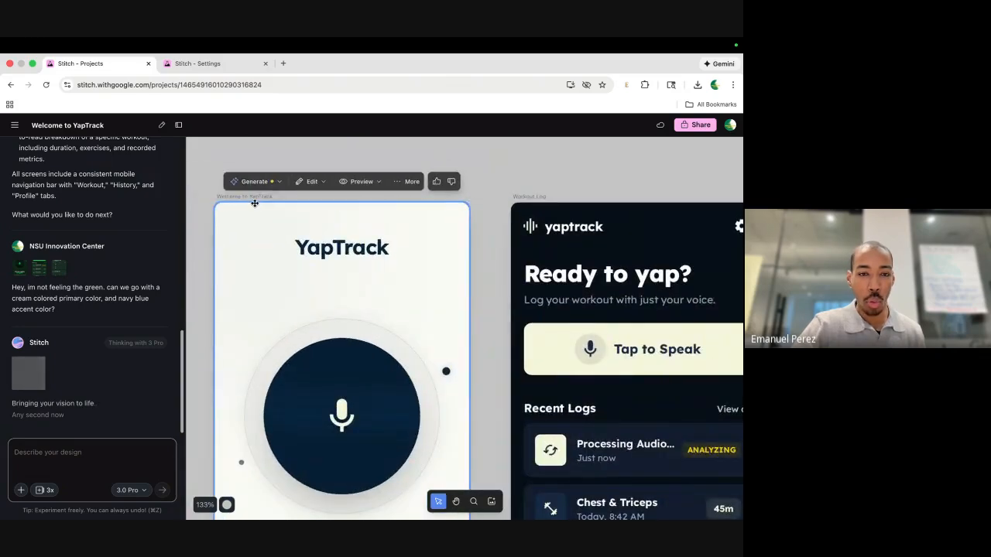
pyautogui.click(254, 203)
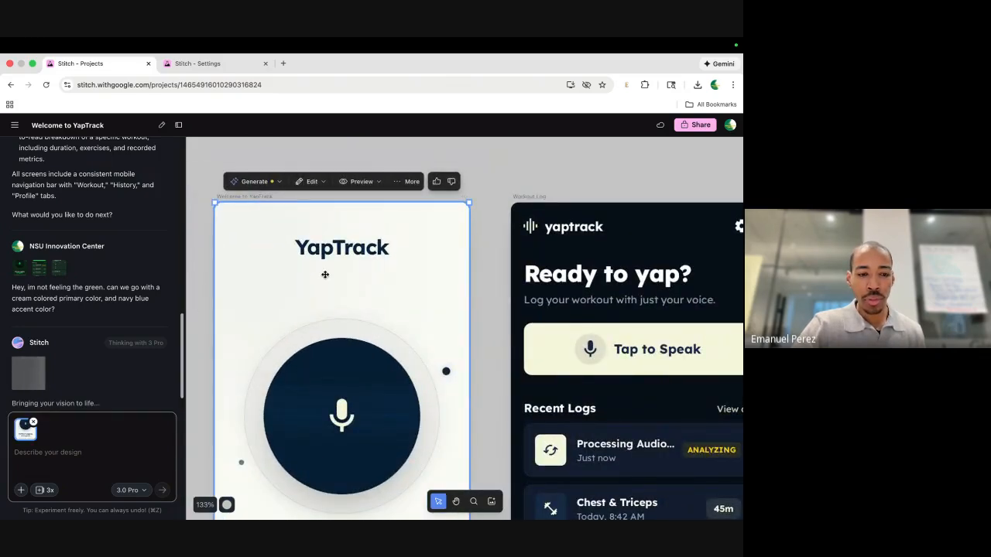
# Select Workout Log, view its generation options, then deselect while Workout Details finishes rendering.
pyautogui.scroll(-4, 325, 275)
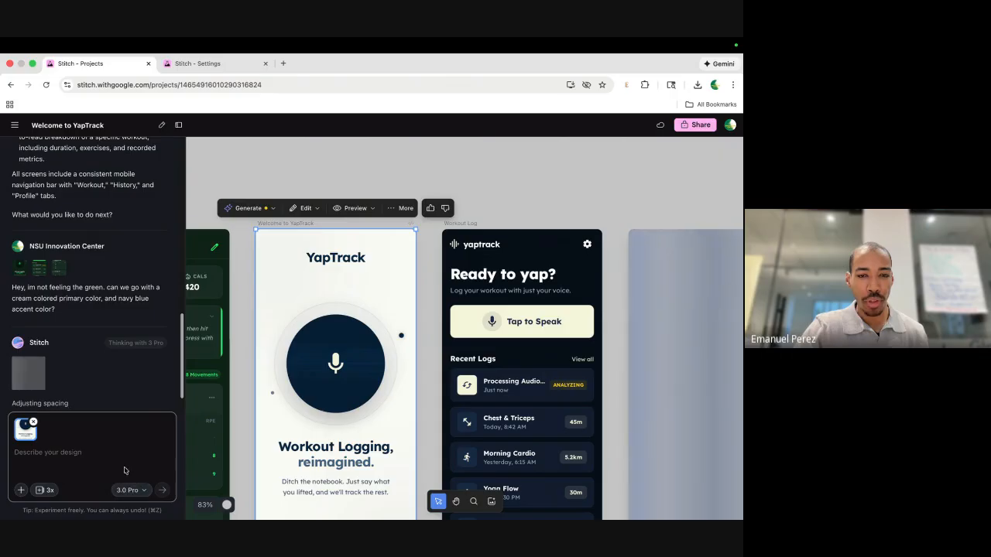
pyautogui.scroll(-3, 272, 371)
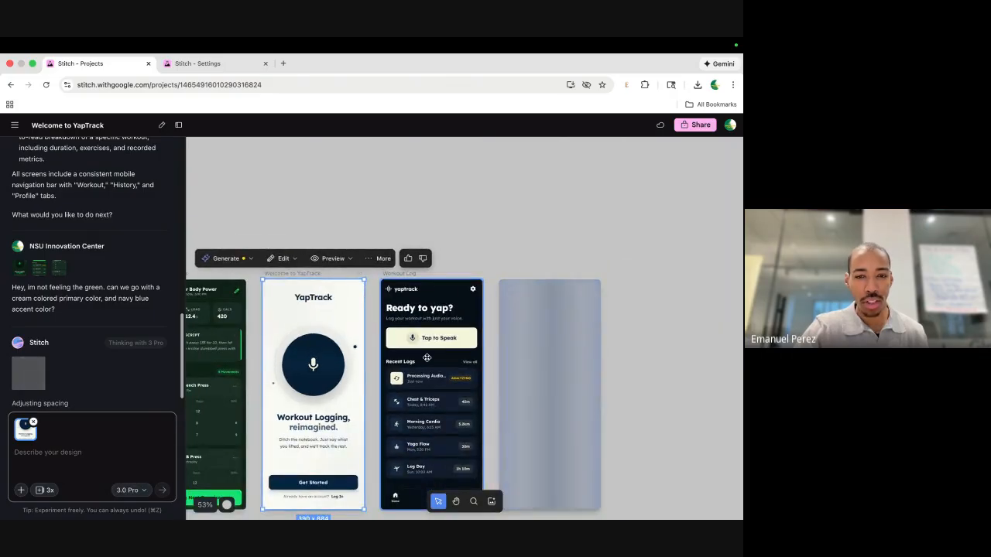
pyautogui.hscroll(2, 427, 358)
pyautogui.scroll(-2, 427, 358)
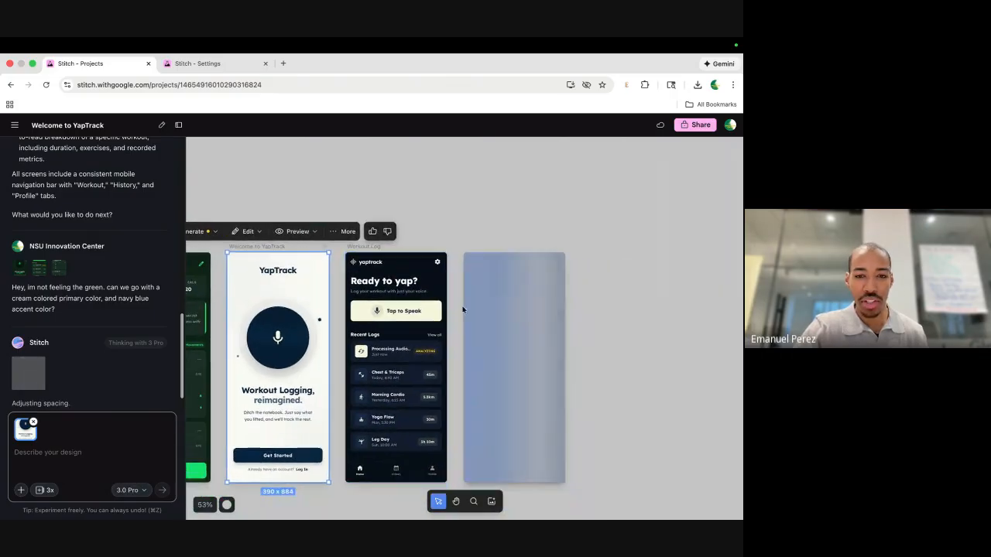
pyautogui.click(417, 331)
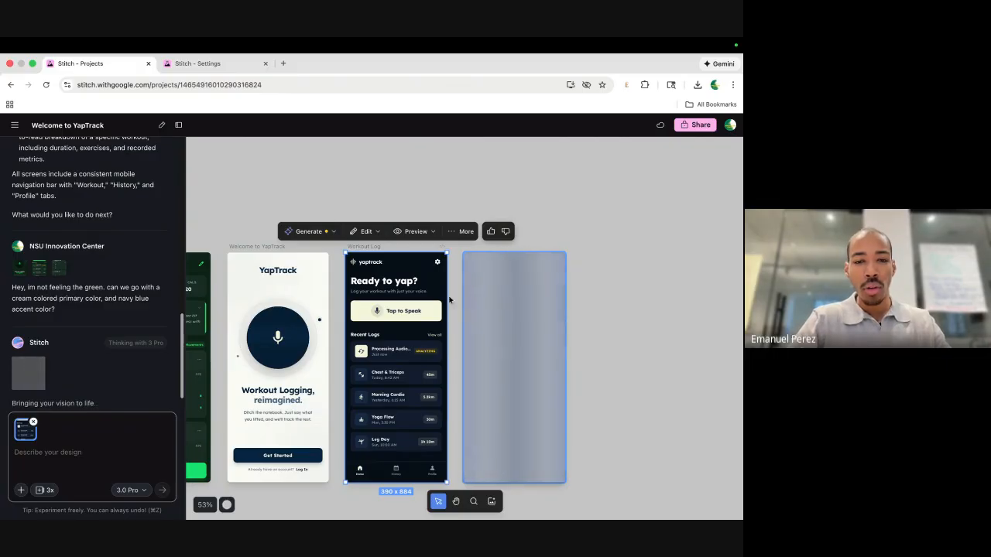
pyautogui.click(326, 233)
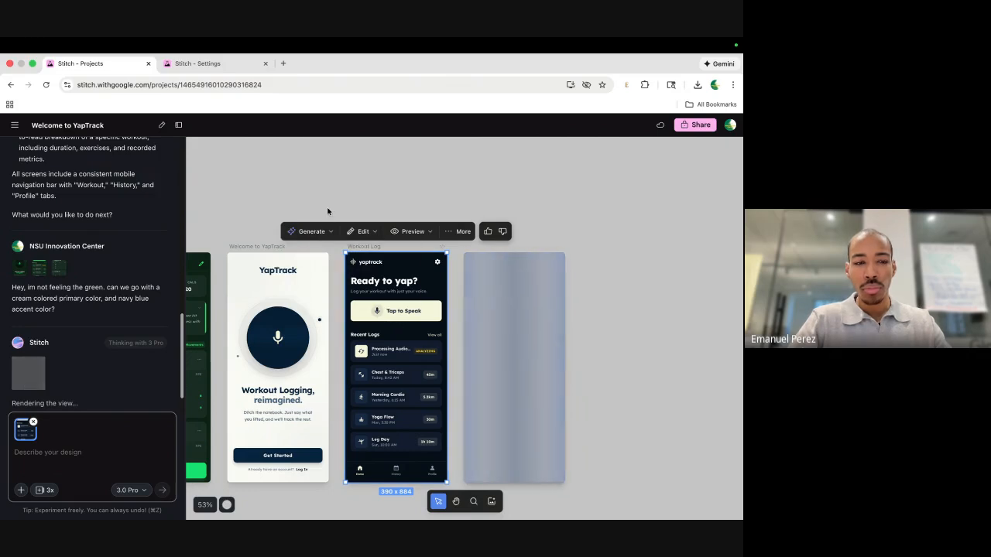
pyautogui.click(328, 210)
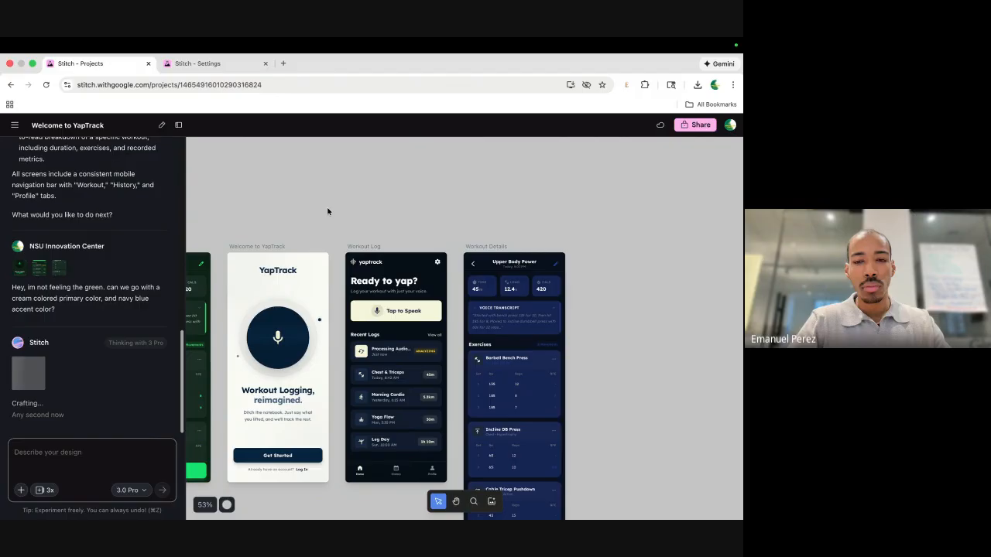
pyautogui.scroll(-3, 327, 211)
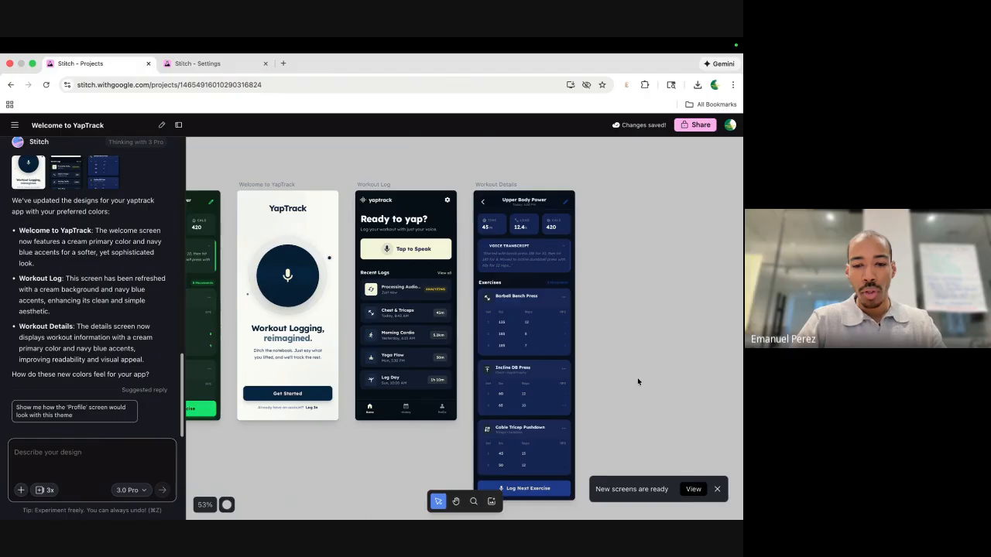
# Move the three recoloured screens below the original green YapTrack set.
pyautogui.scroll(-5, 637, 377)
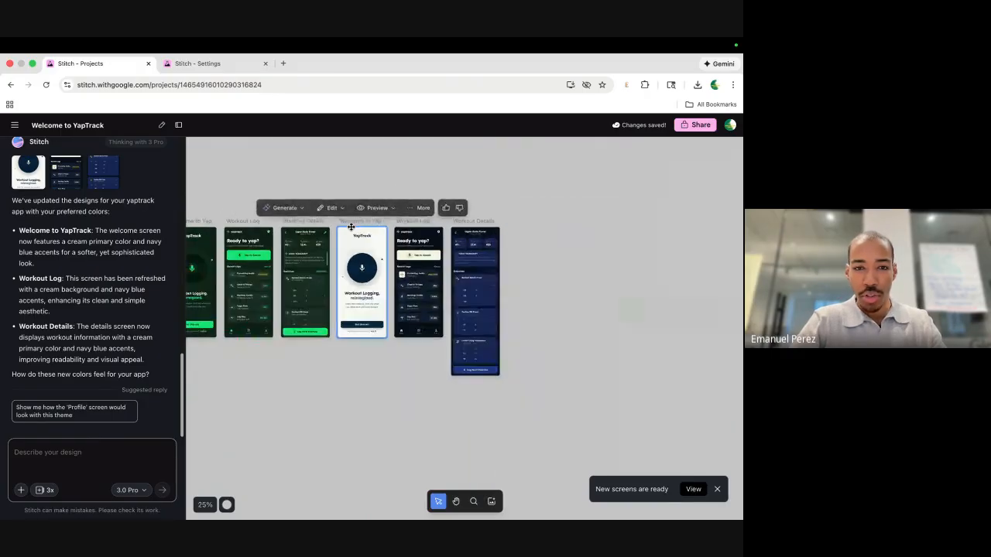
pyautogui.moveTo(348, 170); pyautogui.dragTo(510, 406)
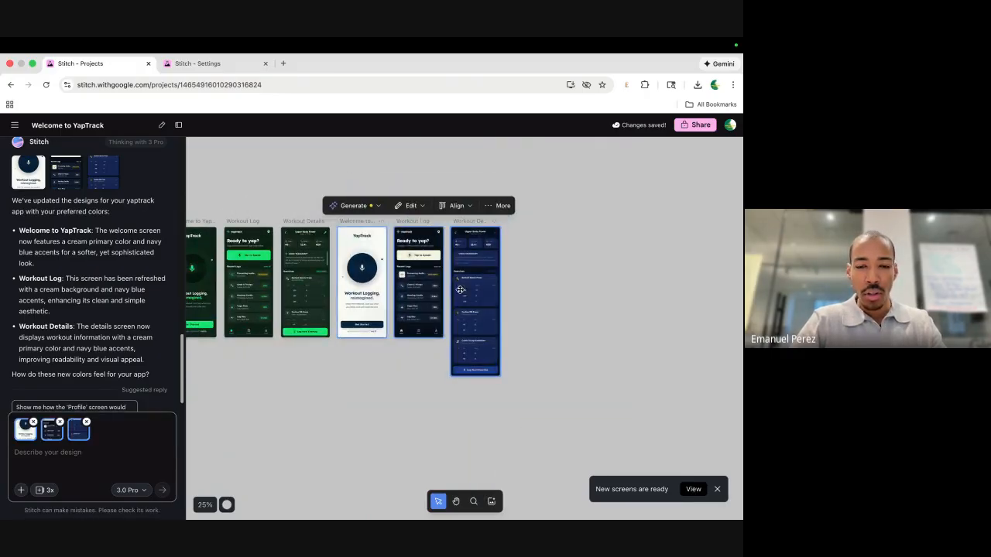
pyautogui.moveTo(460, 289); pyautogui.dragTo(254, 464)
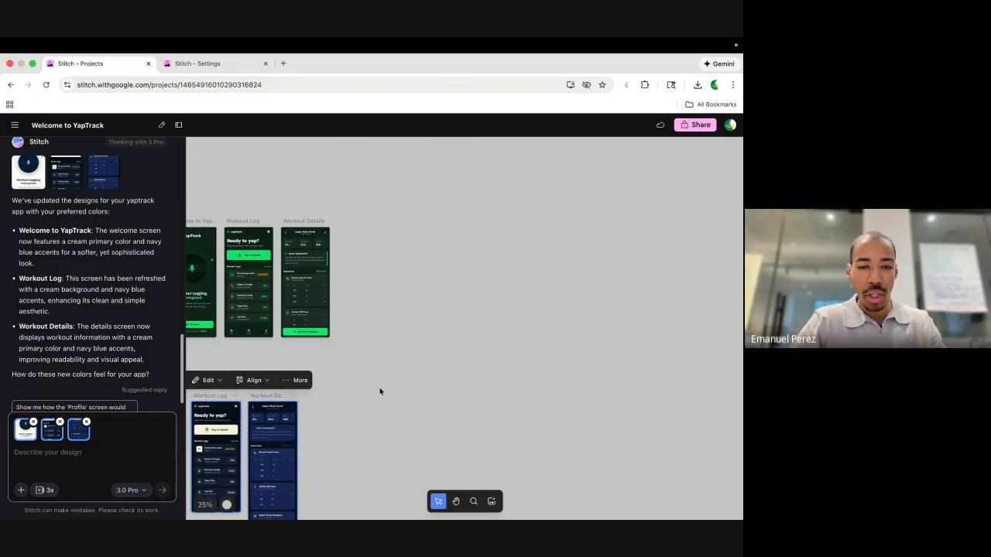
pyautogui.scroll(-2, 380, 391)
pyautogui.hscroll(-2, 379, 391)
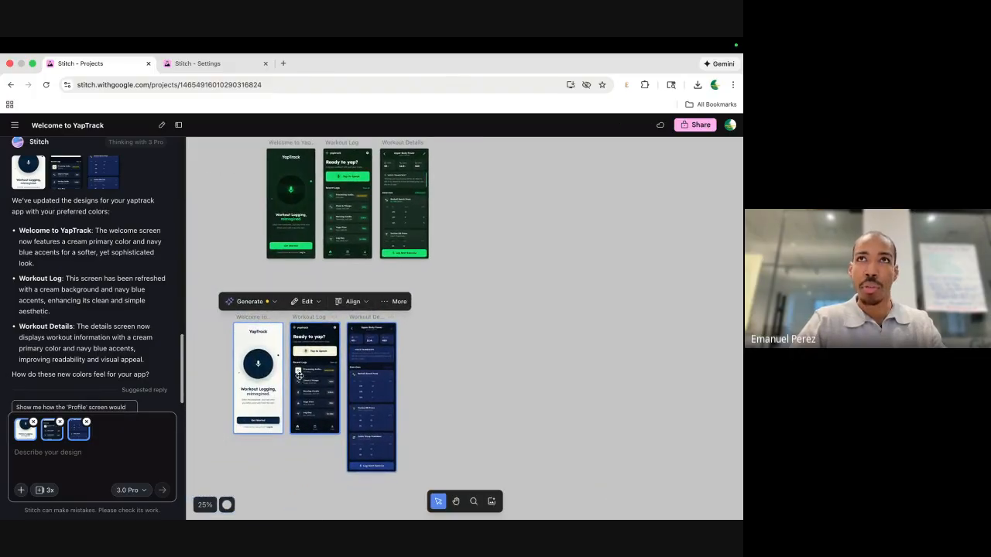
pyautogui.moveTo(300, 376); pyautogui.dragTo(331, 368)
pyautogui.click(475, 337)
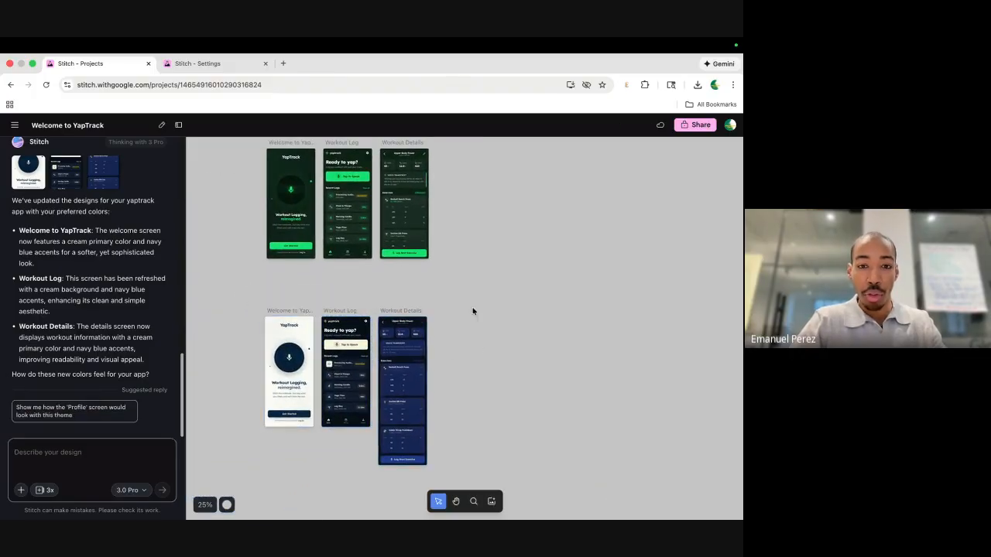
# Marquee-select all three cream-and-navy screens.
pyautogui.scroll(2, 271, 258)
pyautogui.hscroll(-1, 271, 258)
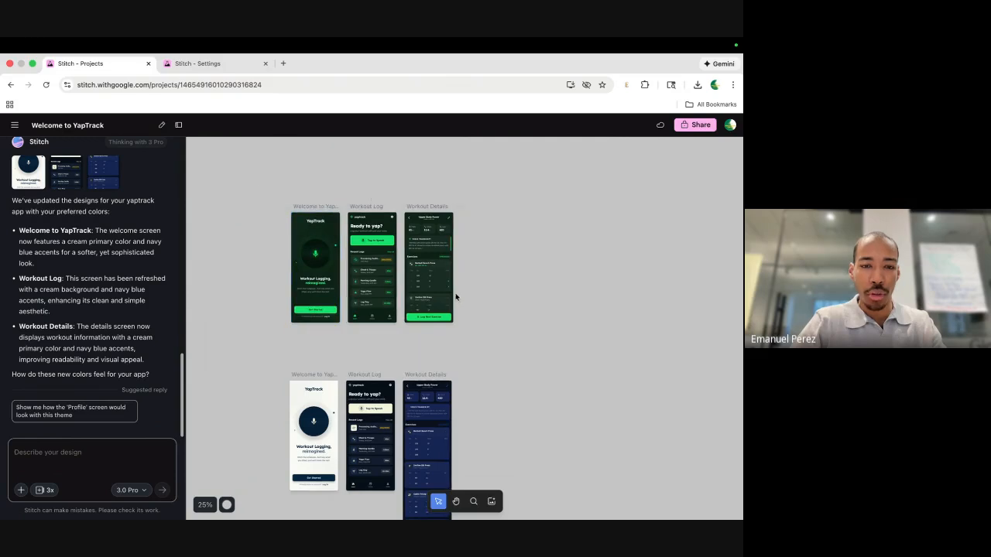
pyautogui.scroll(5, 357, 421)
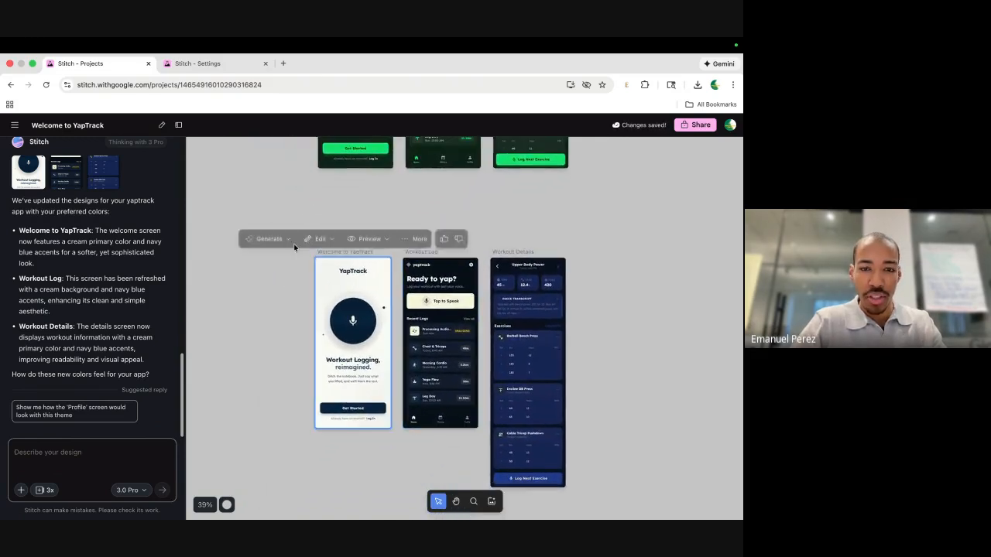
pyautogui.scroll(-1, 261, 243)
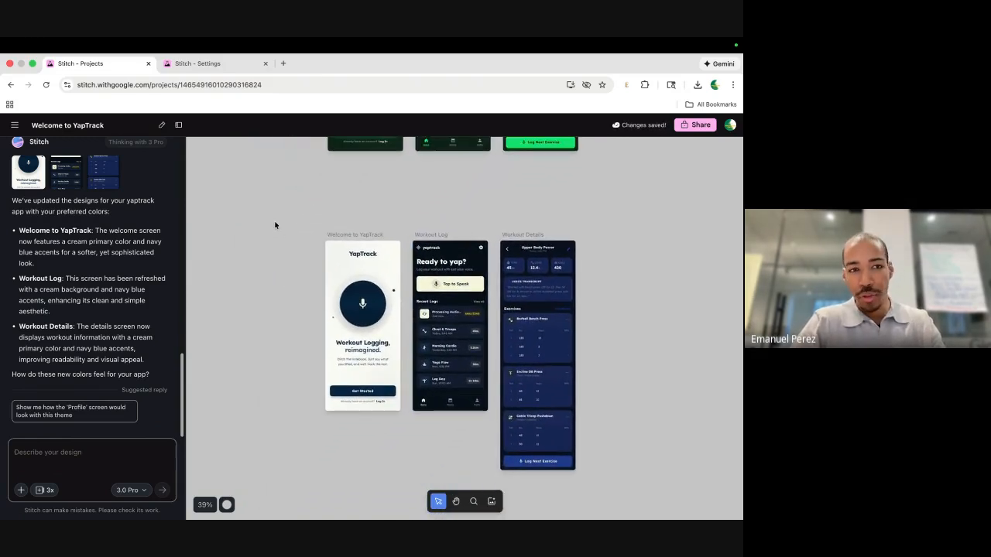
pyautogui.moveTo(282, 331); pyautogui.dragTo(611, 489)
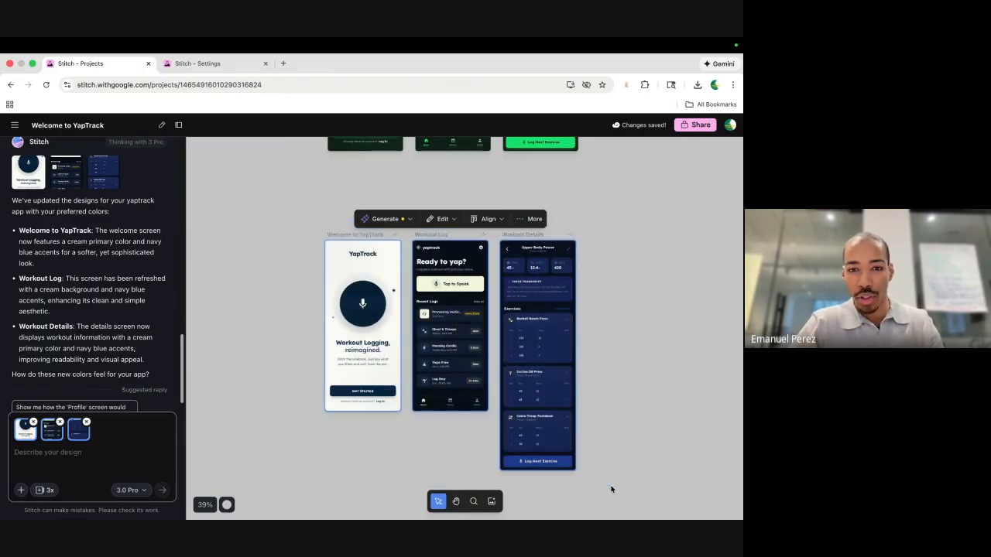
# Browse the alignment, more-actions and attachment options for the selected screens.
pyautogui.click(487, 220)
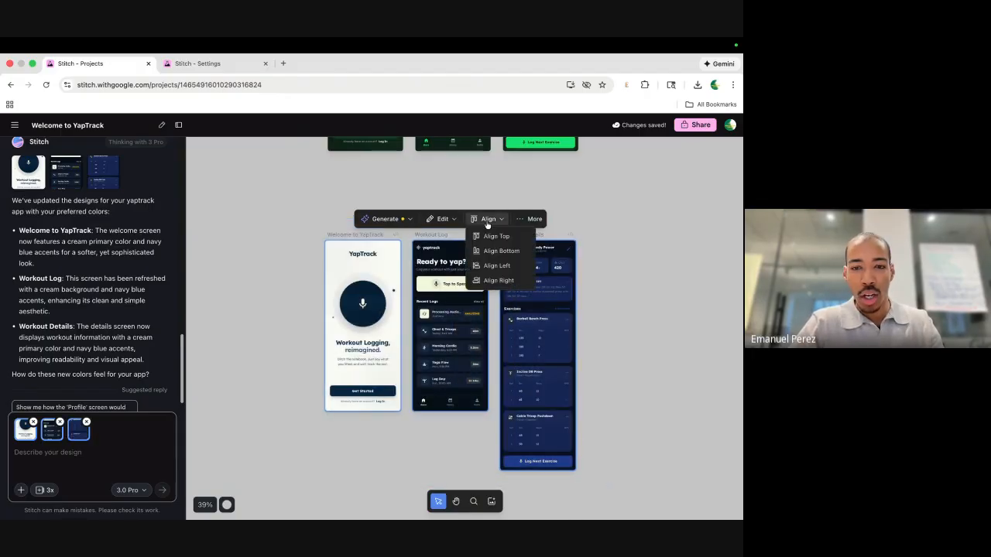
pyautogui.click(525, 219)
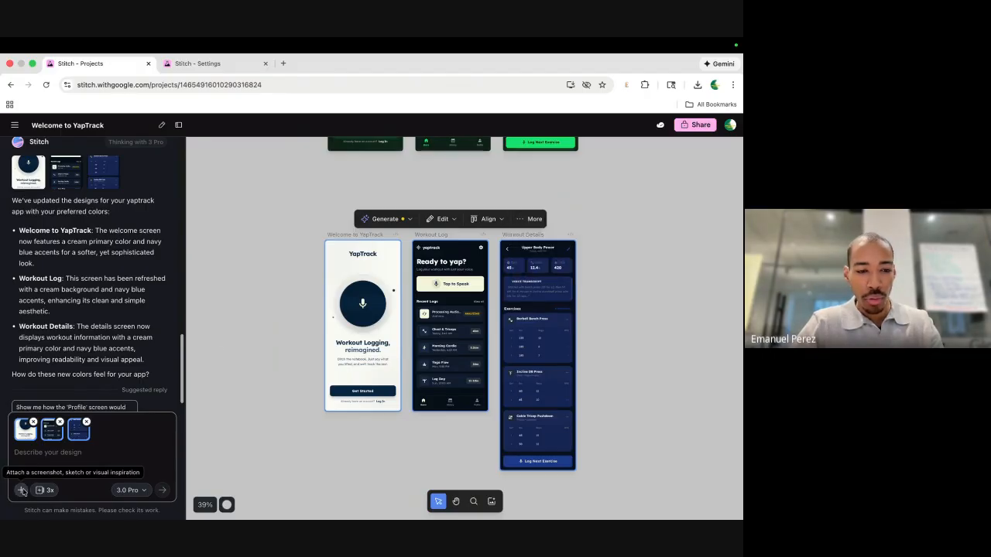
pyautogui.click(22, 491)
pyautogui.click(34, 496)
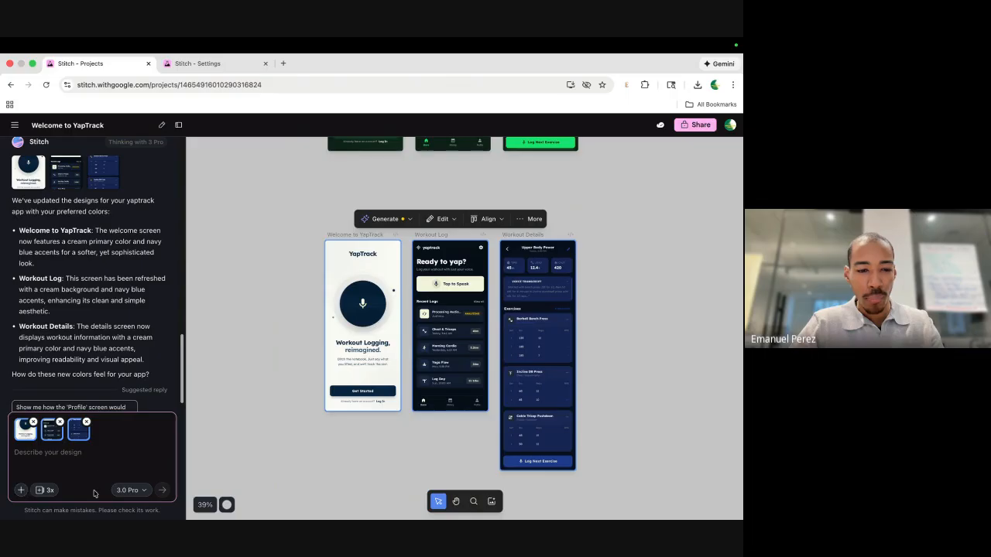
# Generate an interactive Prototype from the three selected cream-and-navy screens.
pyautogui.click(401, 219)
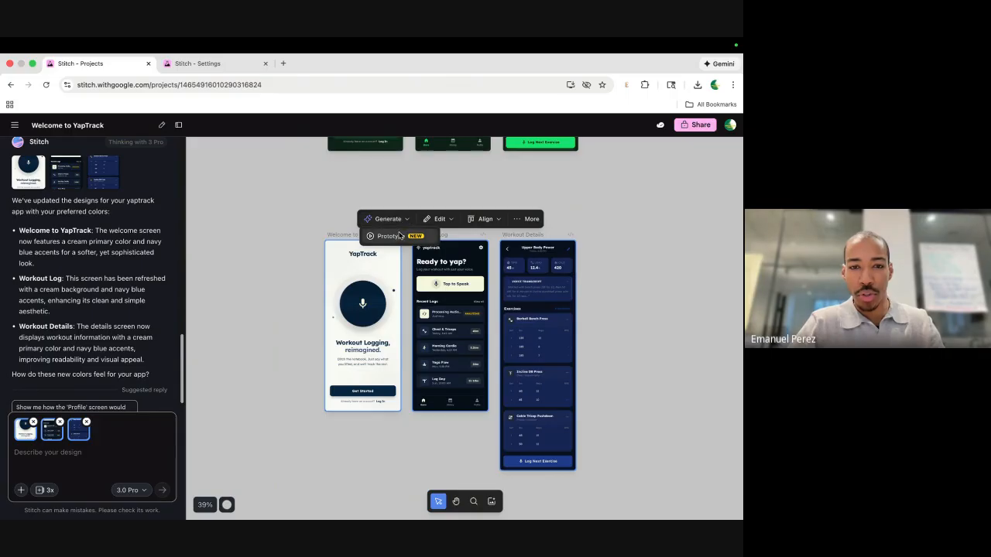
pyautogui.click(393, 236)
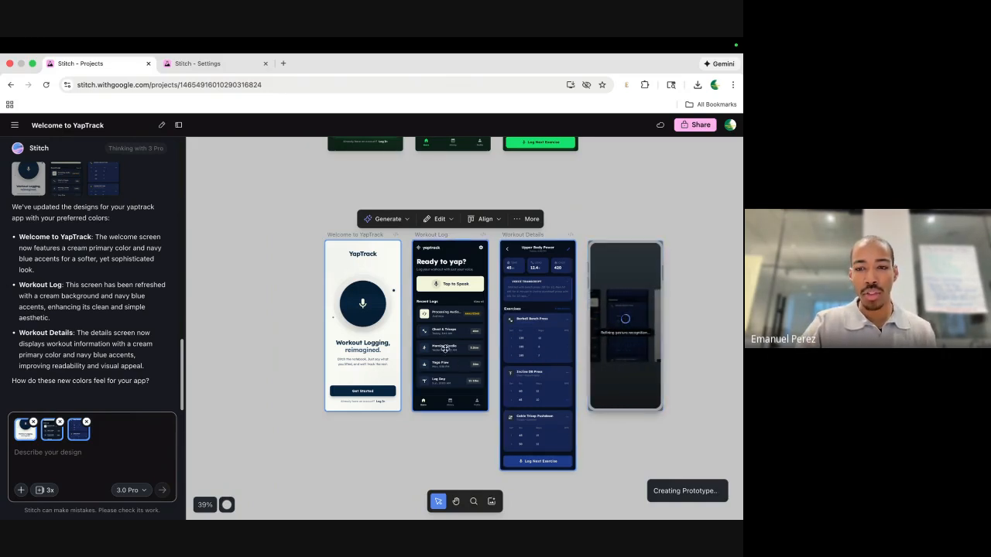
pyautogui.scroll(5, 414, 288)
pyautogui.scroll(-3, 414, 289)
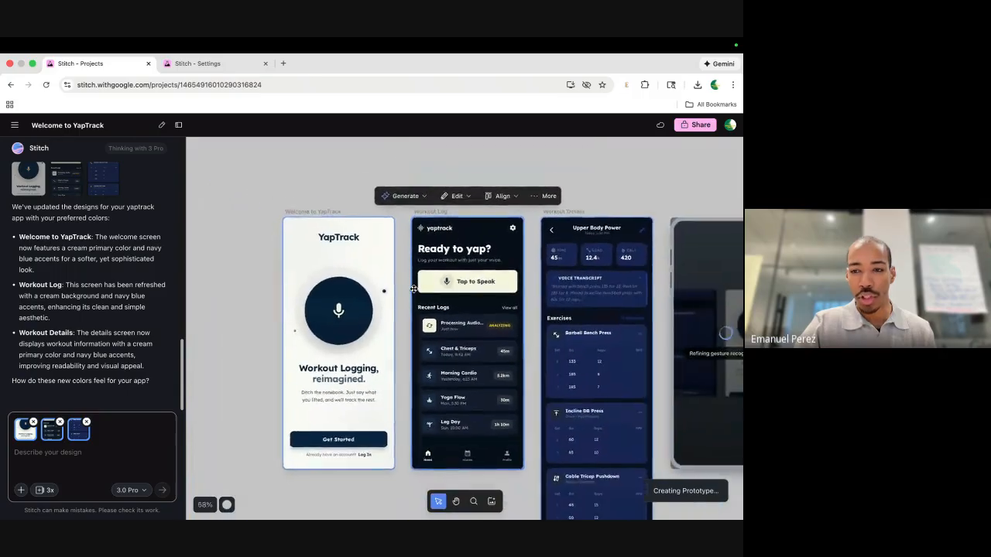
pyautogui.hscroll(3, 362, 302)
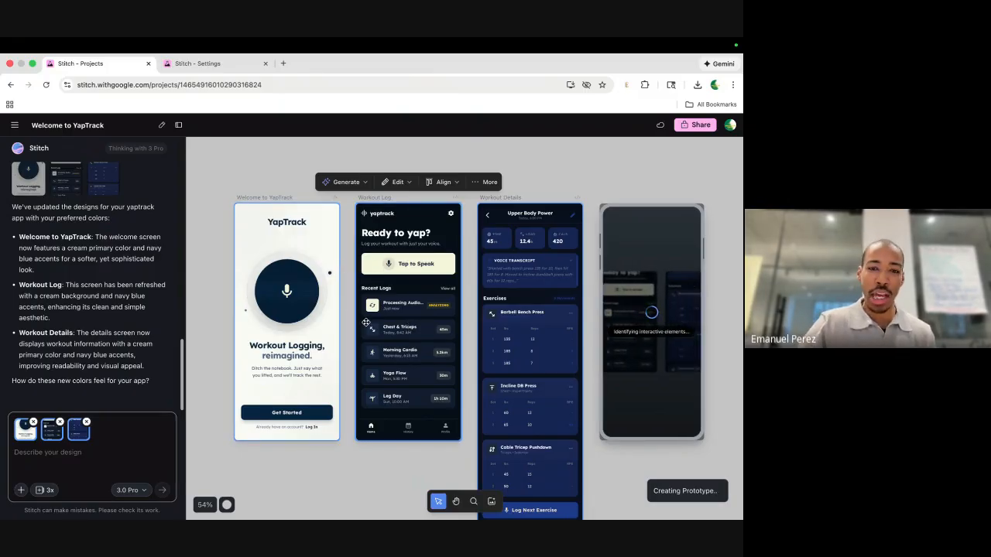
pyautogui.scroll(5, 403, 322)
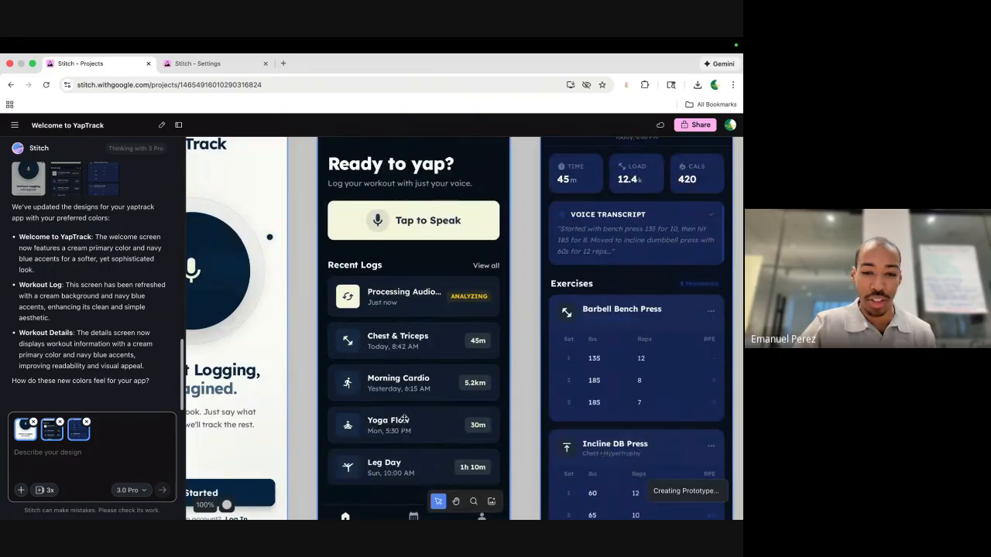
pyautogui.scroll(-3, 408, 327)
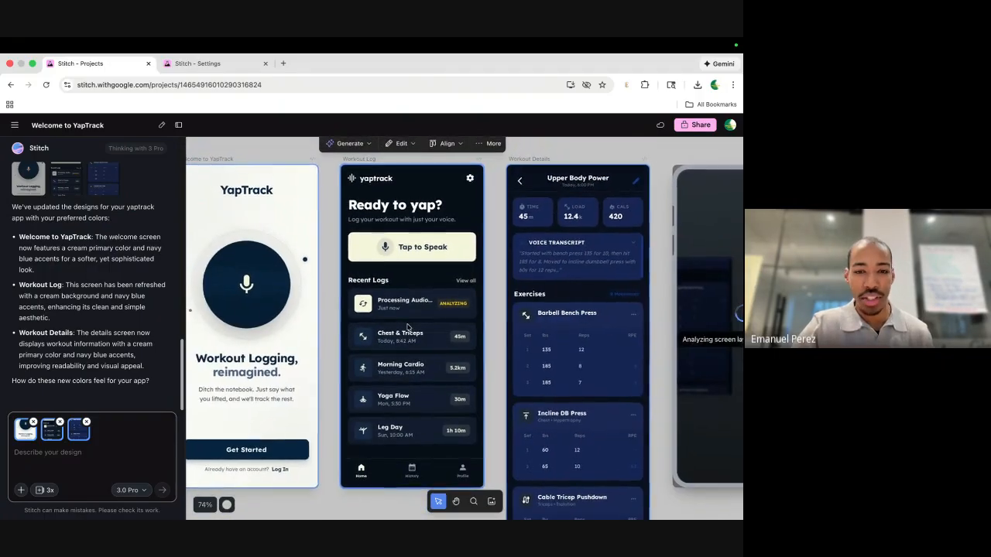
pyautogui.scroll(-2, 408, 327)
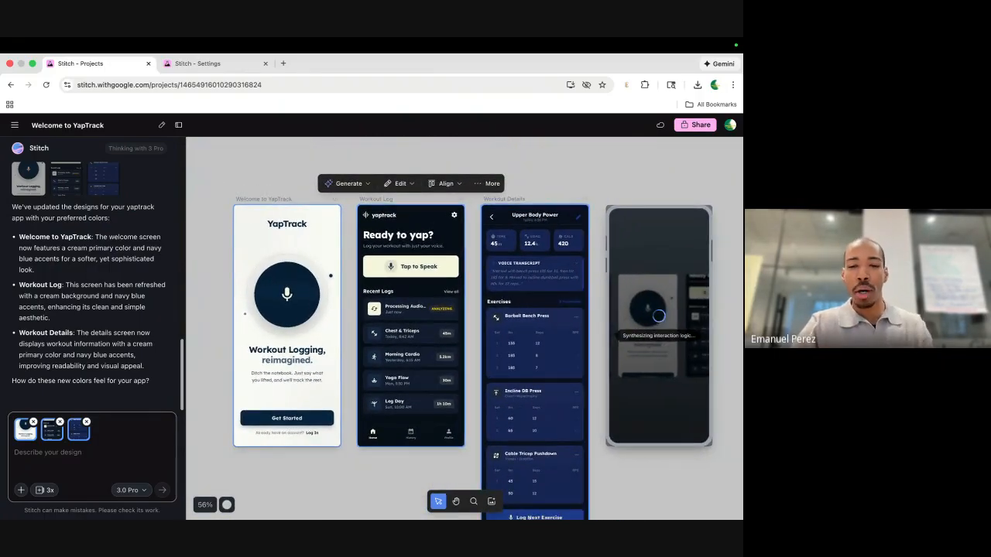
pyautogui.hotkey('ctrl', 'Left')
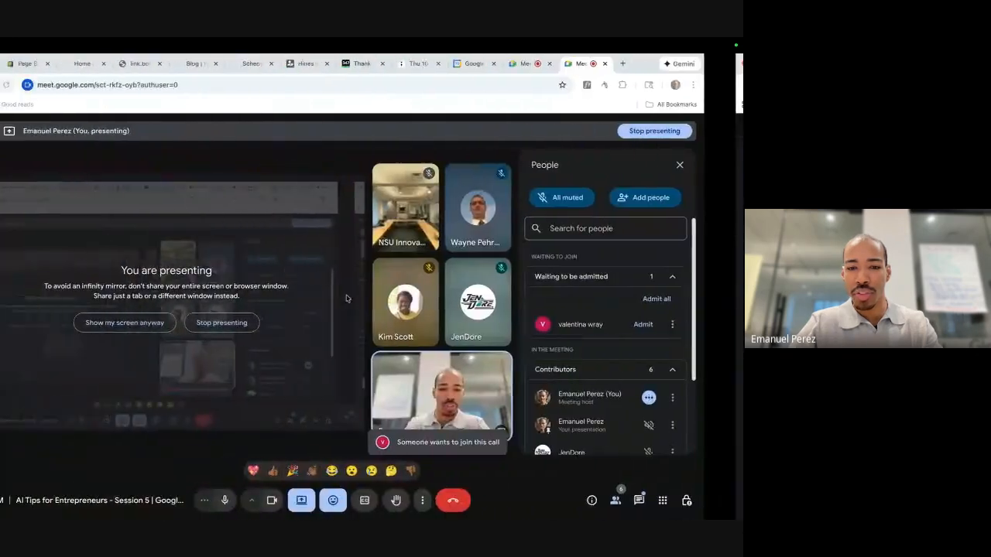
# Admit the waiting participant into the Google Meet call and switch back to Stitch.
pyautogui.click(683, 324)
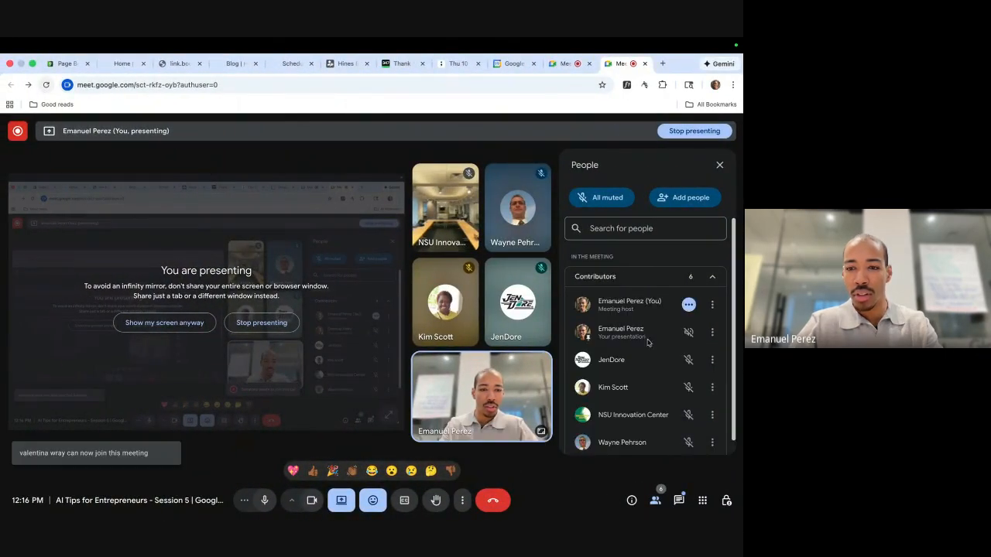
pyautogui.hotkey('ctrl', 'Right')
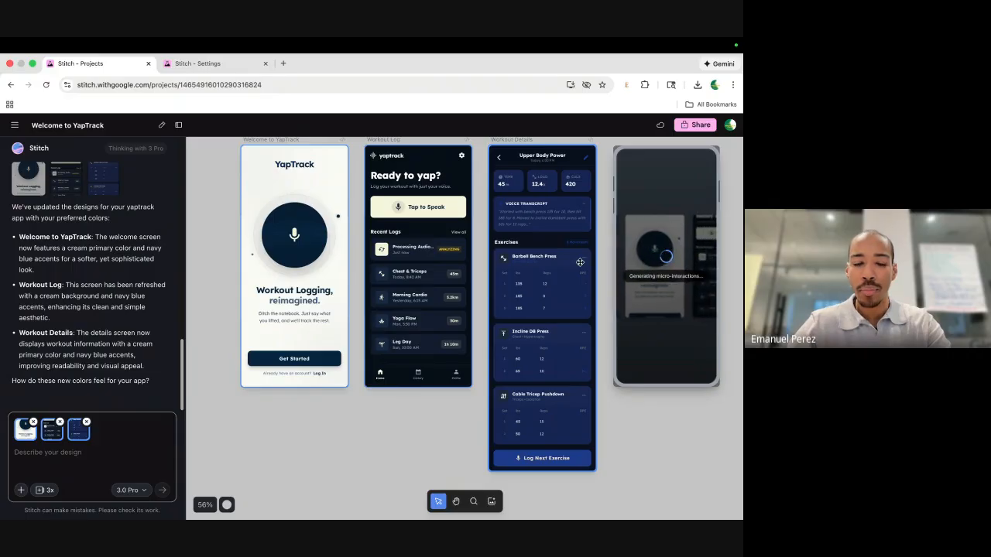
# Deselect the screens and wait for the YapTrack - Workout Logging Reimagined prototype to finish.
pyautogui.hscroll(2, 580, 265)
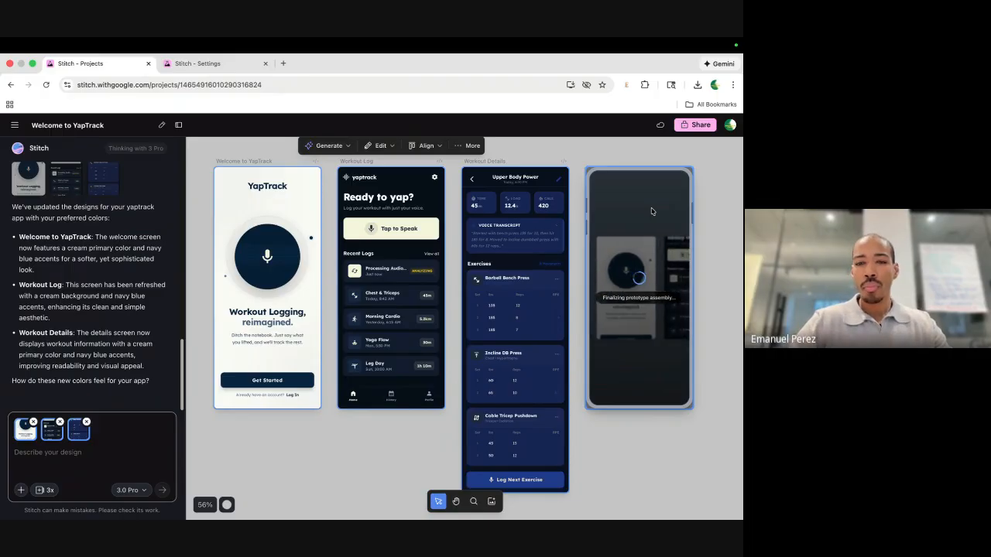
pyautogui.click(695, 210)
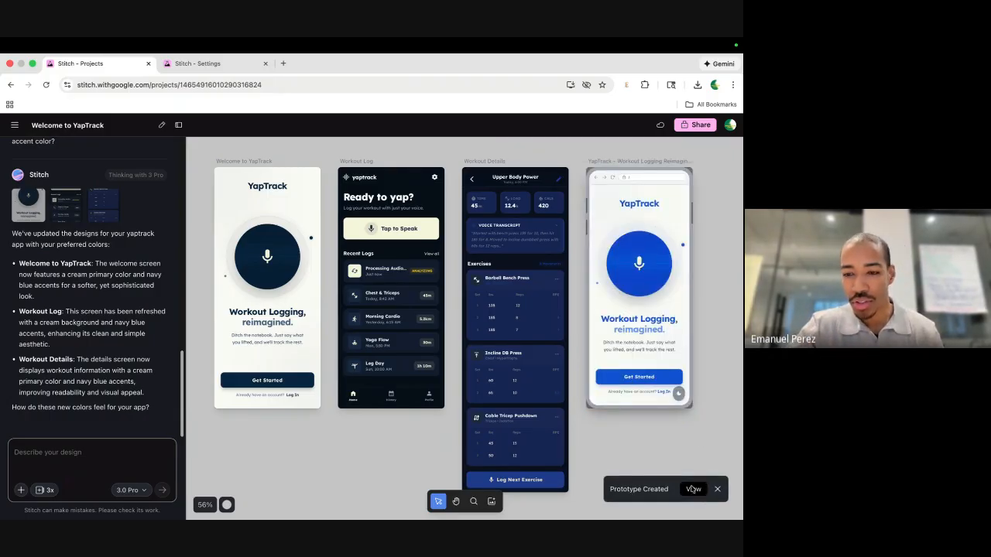
# Launch the YapTrack prototype interactively and advance from the welcome to the home screen.
pyautogui.click(693, 489)
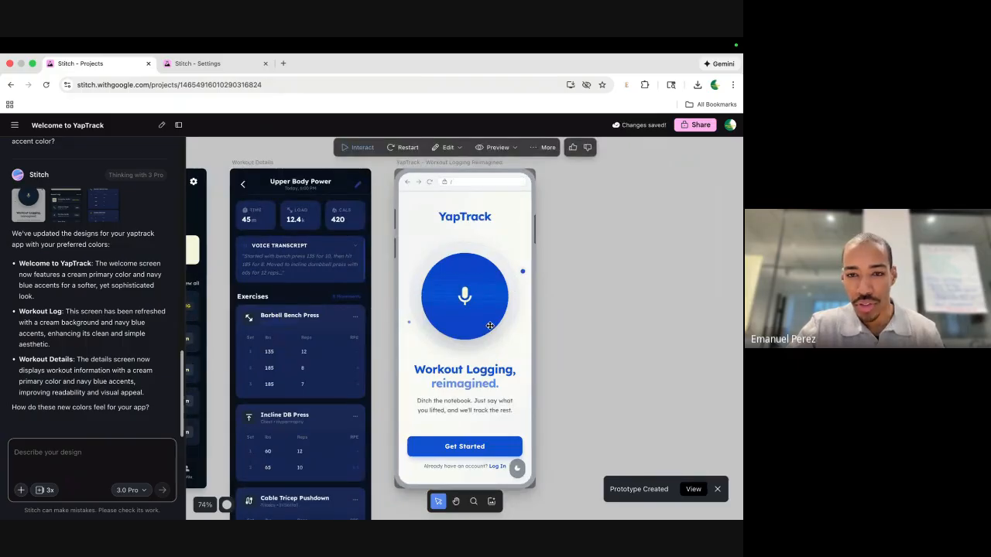
pyautogui.click(358, 147)
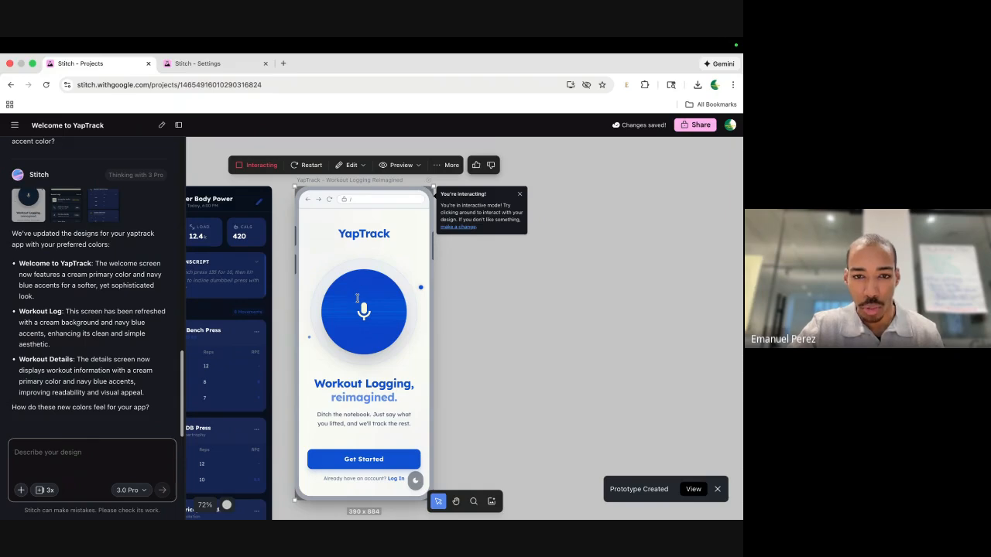
pyautogui.scroll(3, 357, 298)
pyautogui.scroll(-1, 358, 299)
pyautogui.hscroll(-1, 370, 309)
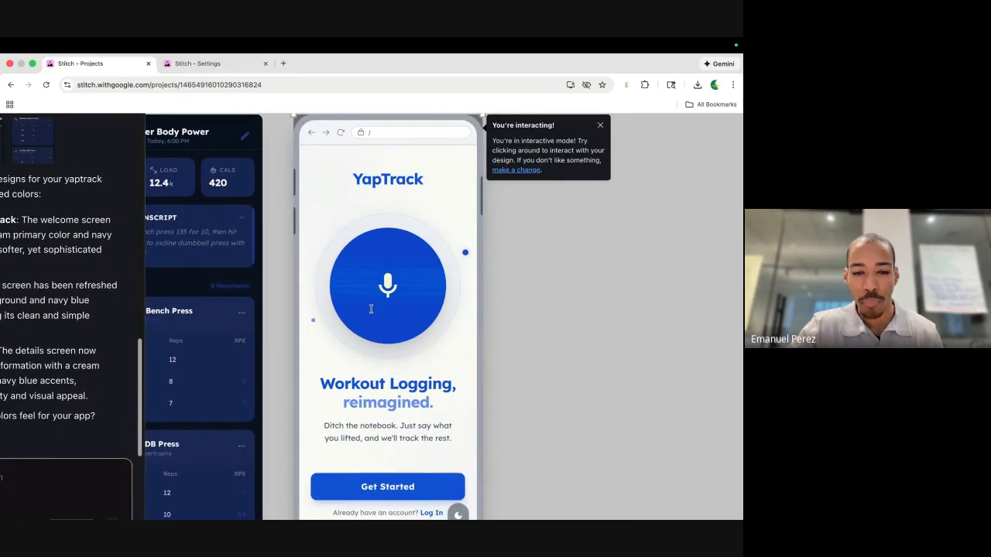
pyautogui.scroll(-2, 391, 432)
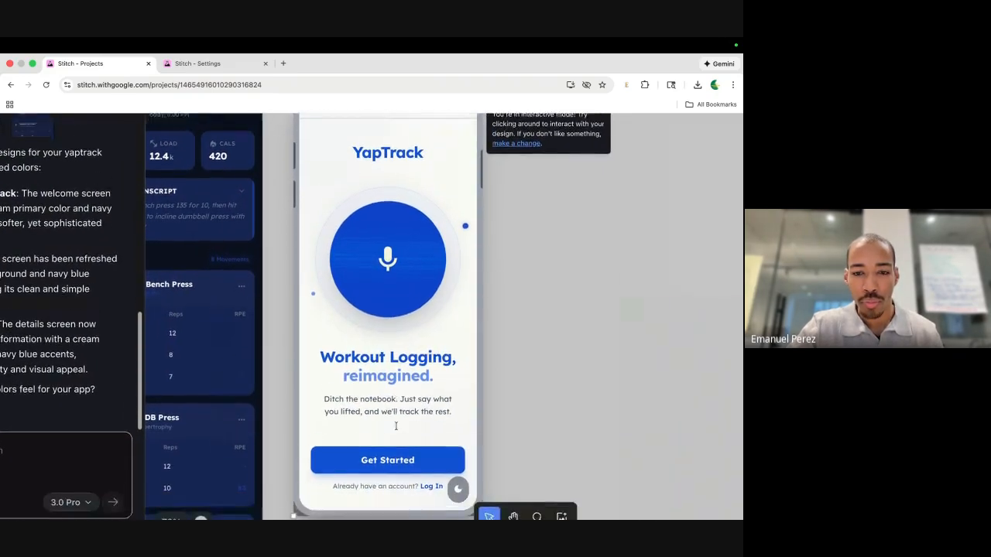
pyautogui.click(392, 436)
# Open the Chest & Triceps workout details and go back home.
pyautogui.scroll(1, 381, 219)
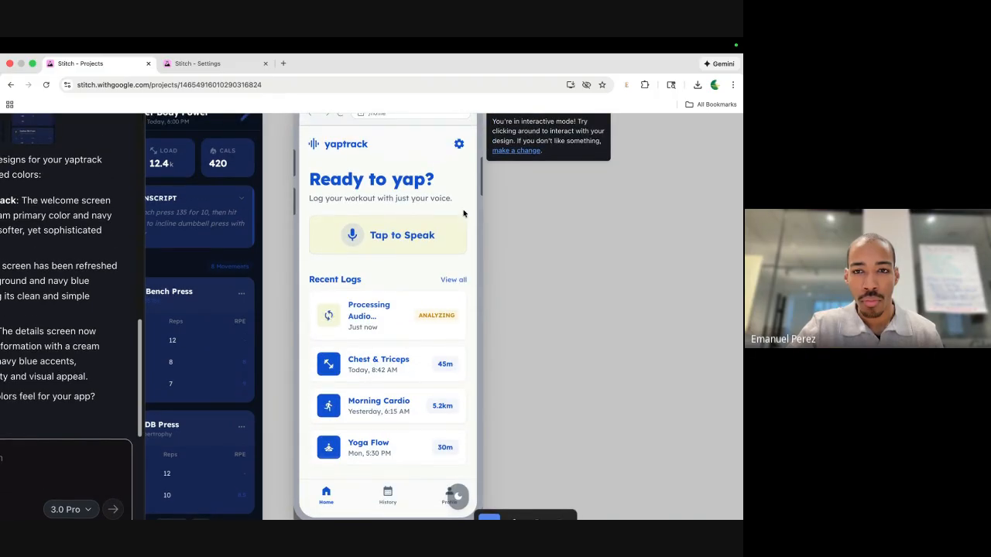
pyautogui.scroll(-1, 464, 214)
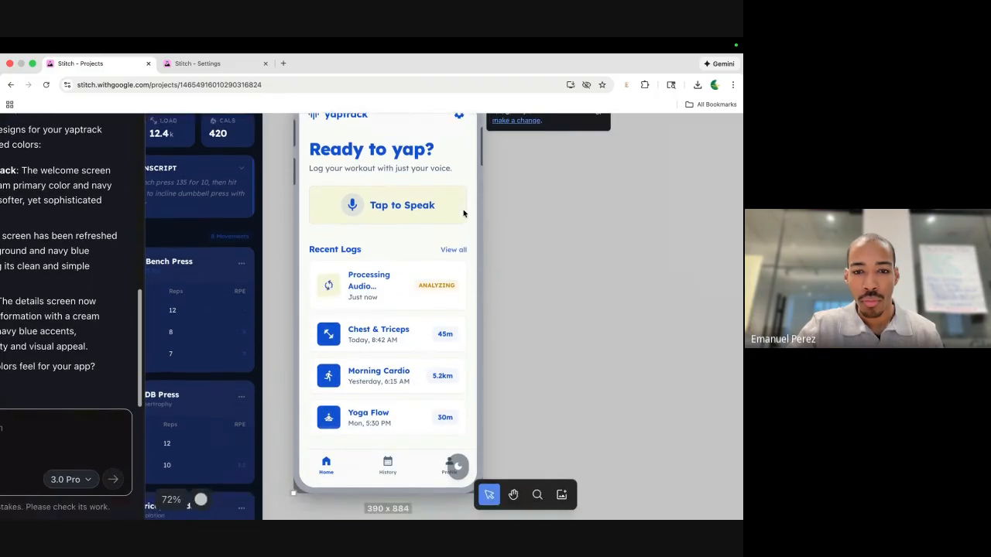
pyautogui.click(368, 342)
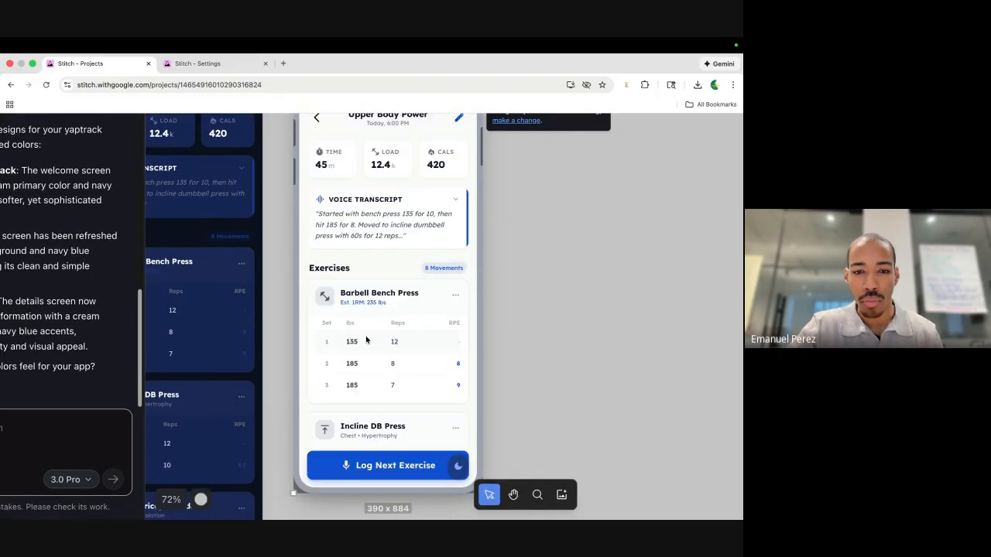
pyautogui.click(321, 122)
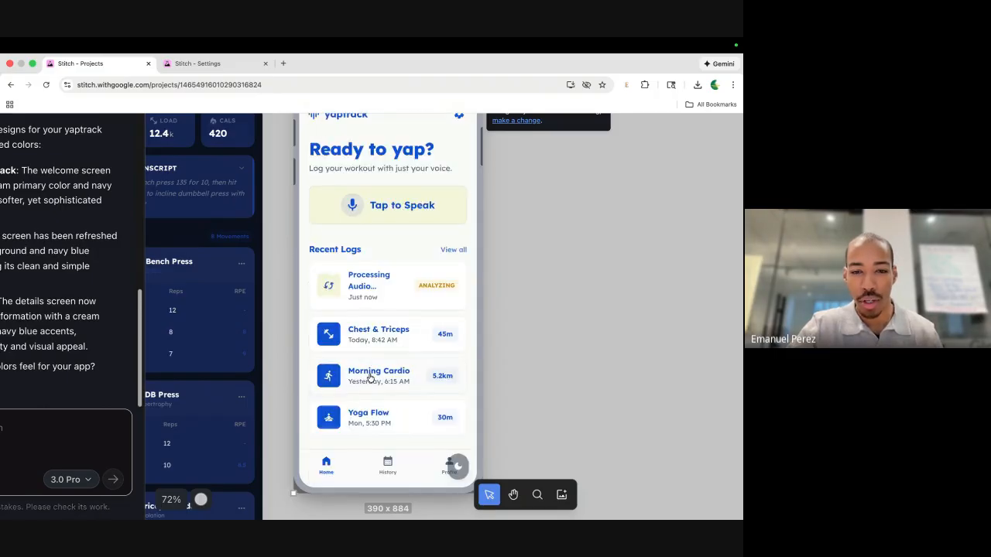
# Reopen the Chest & Triceps workout details, scroll through it, and return to the home screen.
pyautogui.click(379, 338)
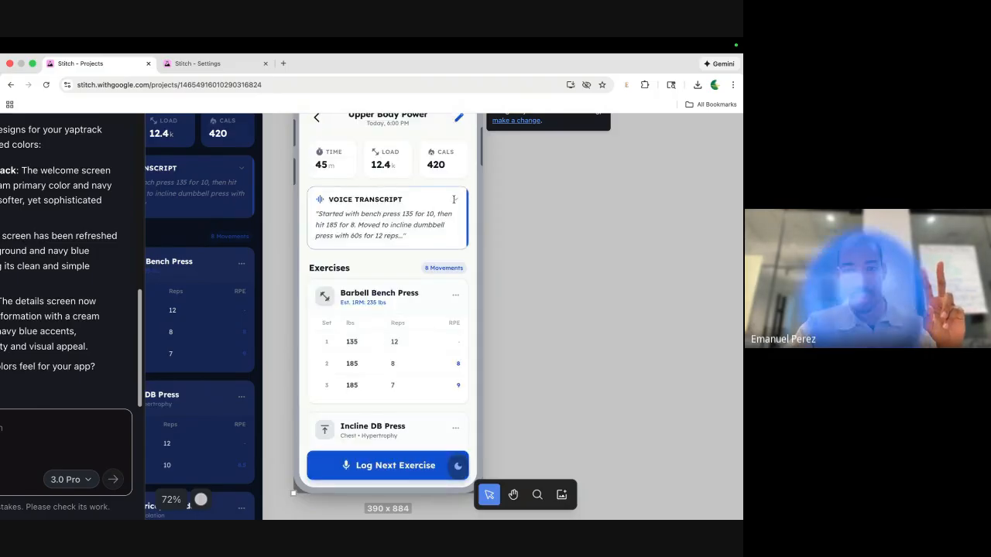
pyautogui.scroll(-5, 415, 309)
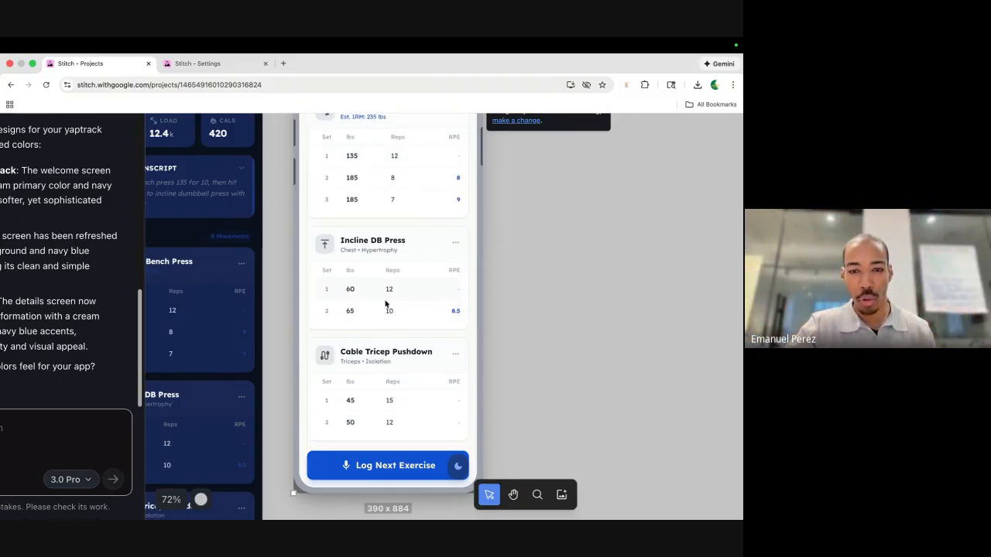
pyautogui.hscroll(2, 387, 310)
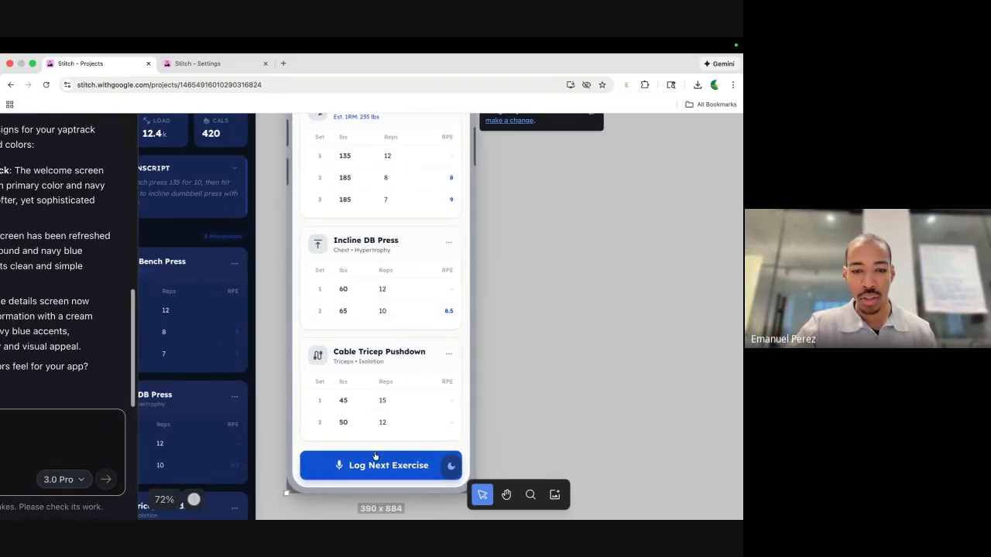
pyautogui.scroll(5, 352, 367)
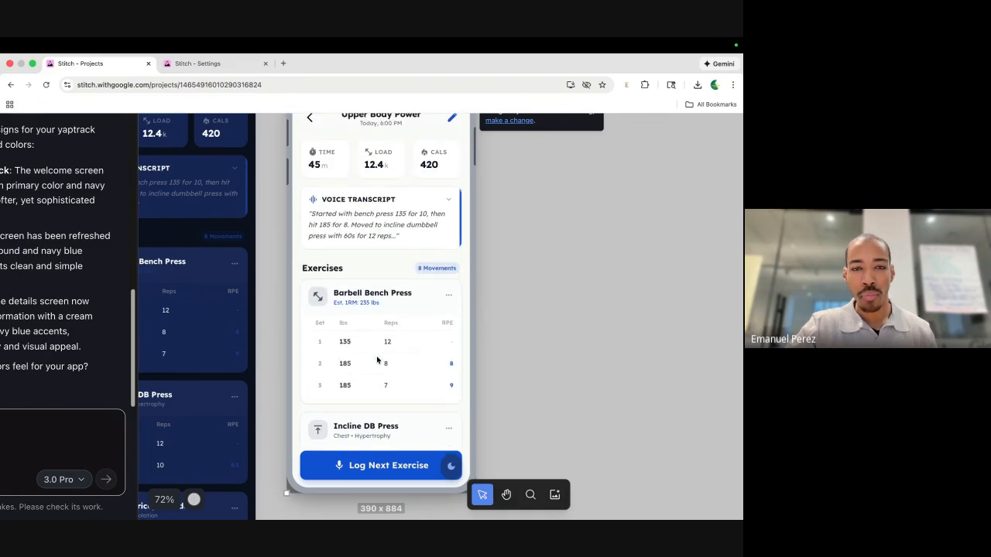
pyautogui.click(311, 118)
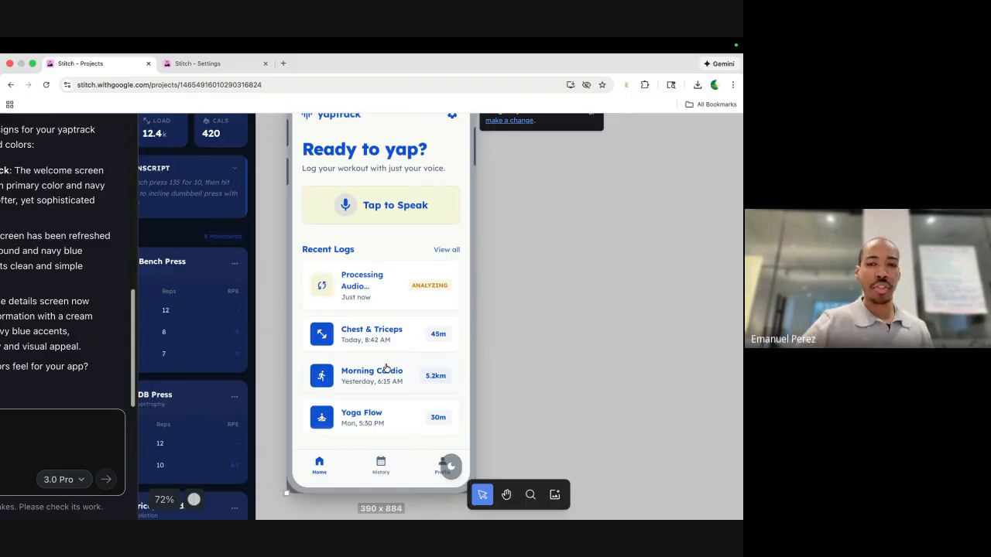
pyautogui.scroll(-2, 386, 369)
pyautogui.scroll(-2, 465, 314)
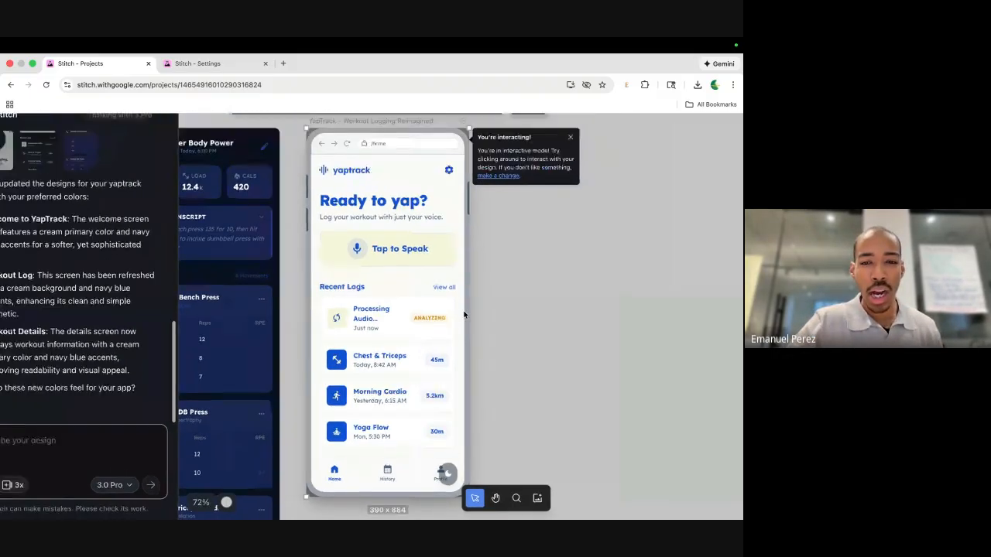
pyautogui.scroll(-2, 469, 310)
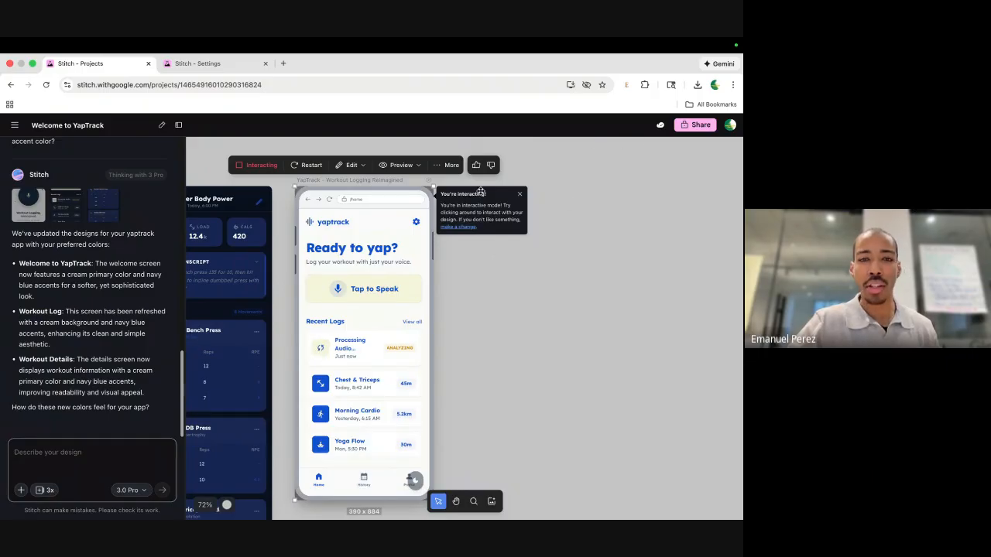
# Enable sharing & remixing for the YapTrack project and copy its link.
pyautogui.click(689, 126)
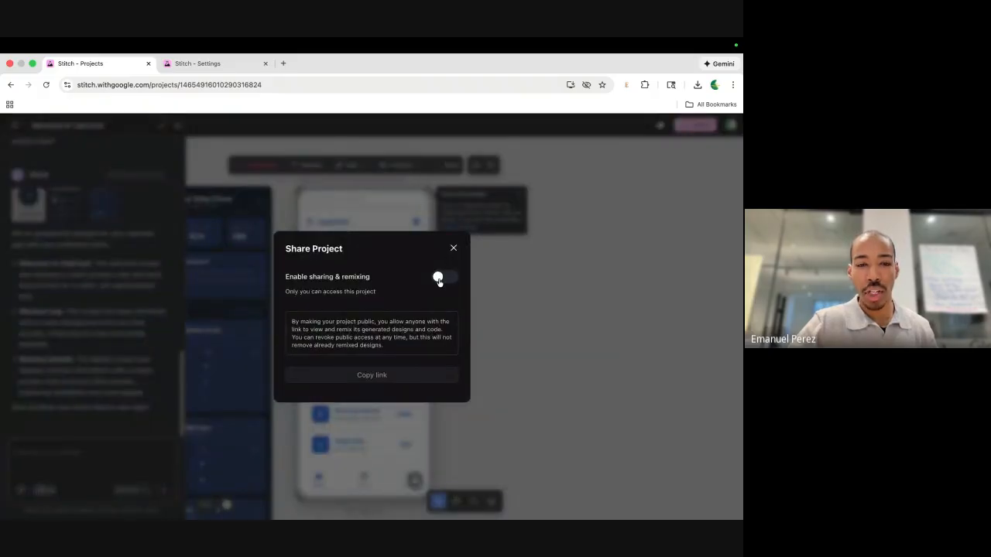
pyautogui.click(438, 278)
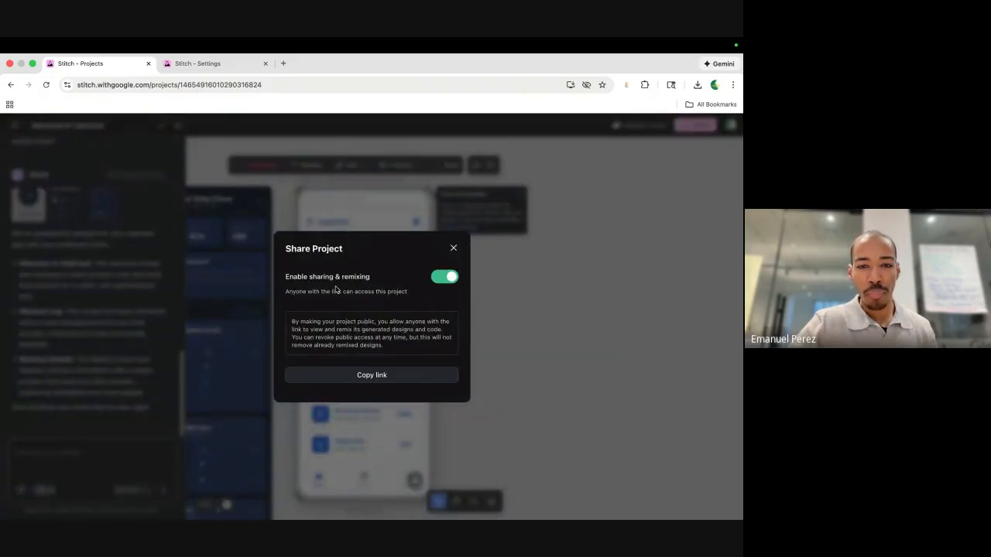
pyautogui.click(379, 375)
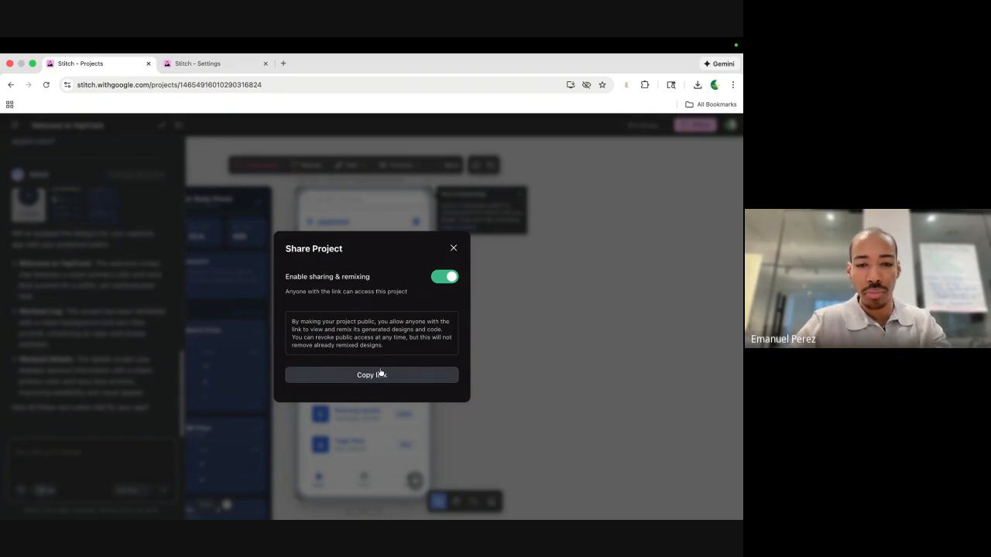
pyautogui.click(374, 380)
# Paste and send the project link in the Google Meet chat, then return to Stitch.
pyautogui.hotkey('ctrl', 'Left')
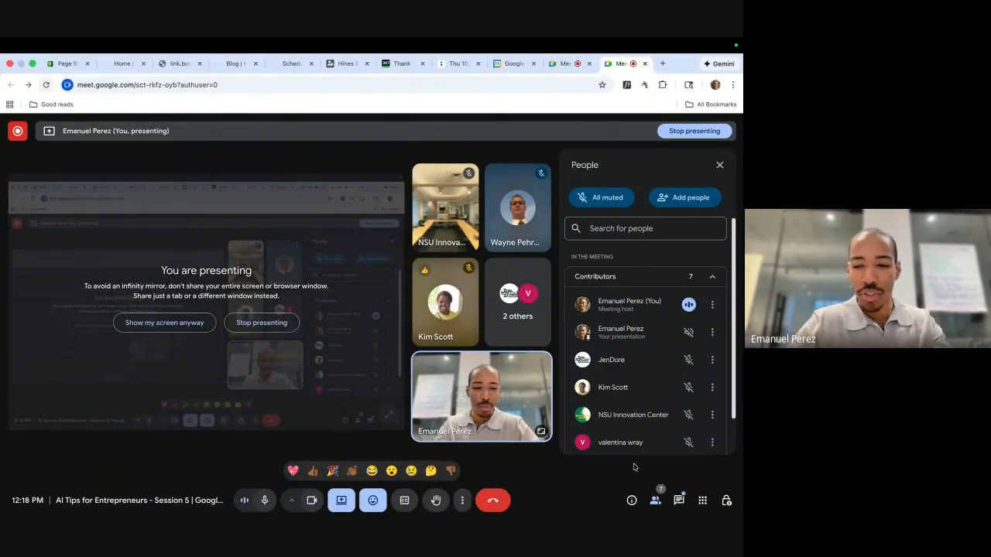
pyautogui.click(679, 500)
pyautogui.click(621, 436)
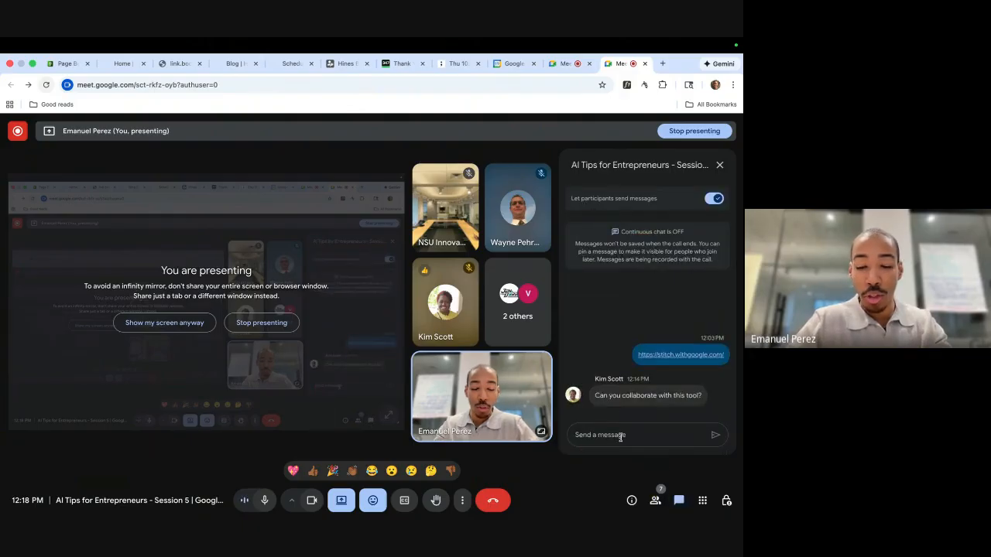
pyautogui.hotkey('ctrl', 'v')
pyautogui.press('Return')
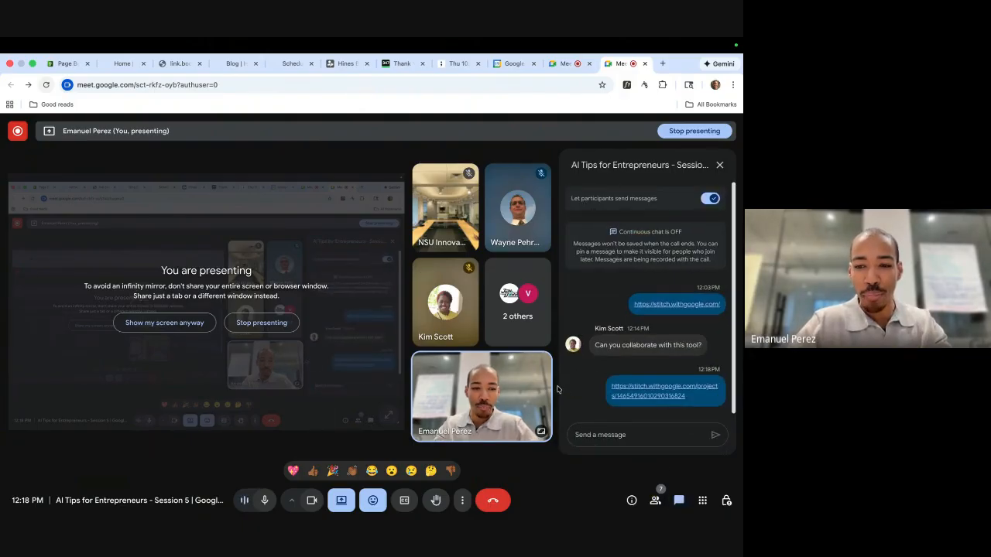
pyautogui.hotkey('ctrl', 'Right')
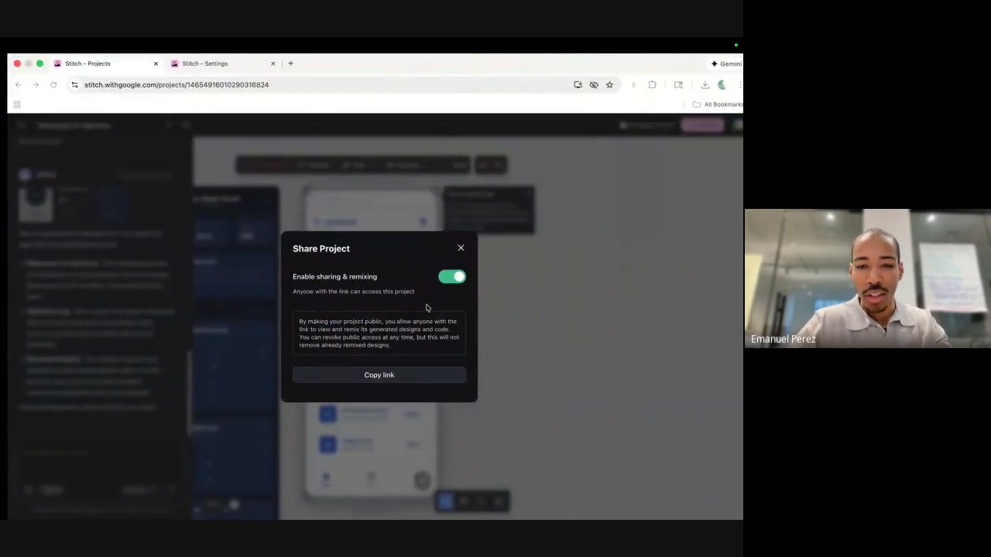
# Close the Share Project dialog and step out of the phone preview onto the canvas.
pyautogui.click(461, 248)
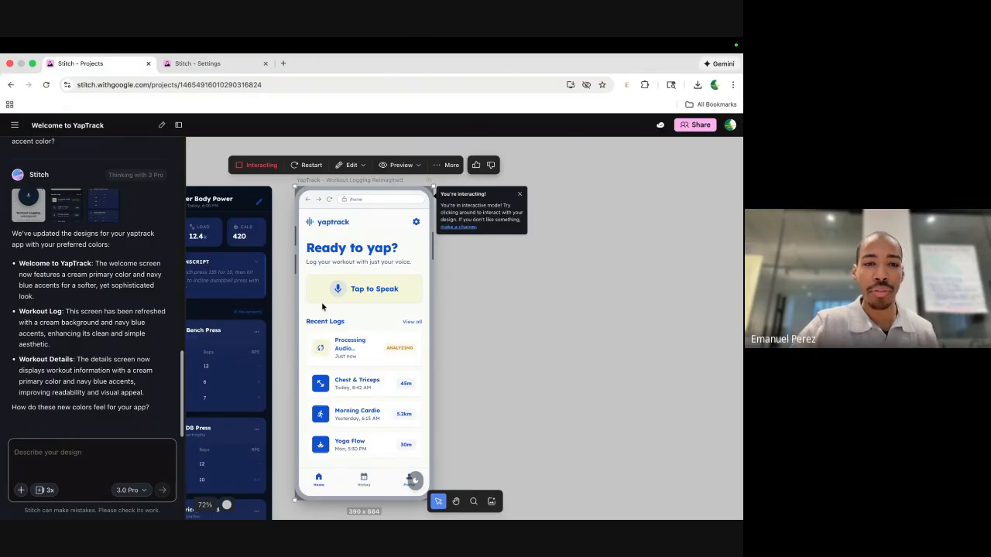
pyautogui.click(460, 296)
pyautogui.hscroll(-2, 460, 297)
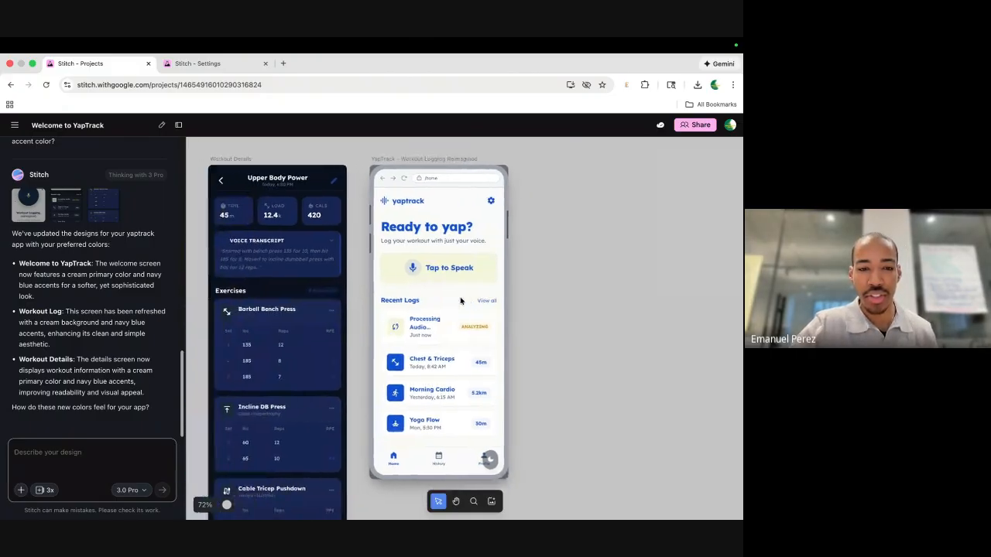
pyautogui.scroll(-5, 460, 297)
pyautogui.click(384, 285)
# Zoom and pan around the canvas to review the YapTrack design screens.
pyautogui.scroll(3, 385, 285)
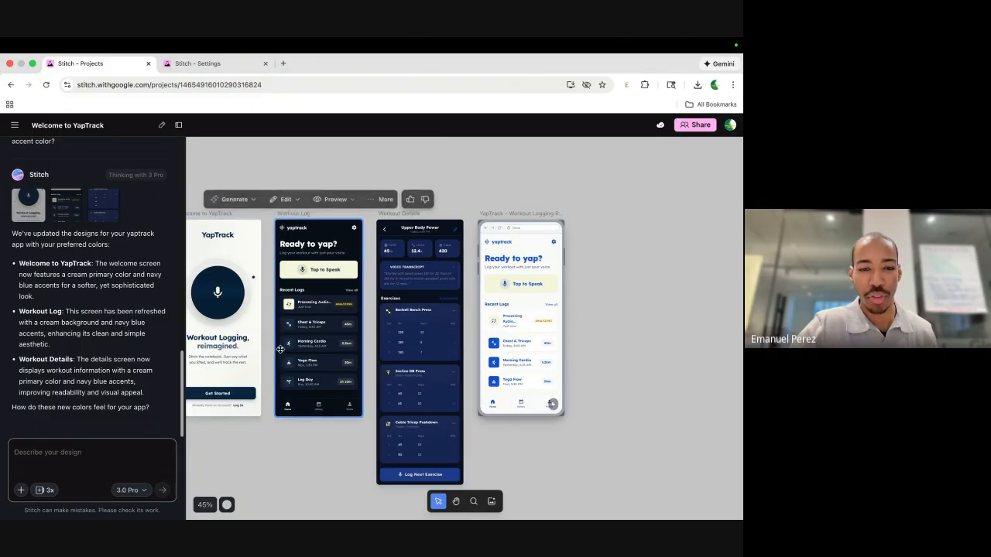
pyautogui.hscroll(-2, 248, 357)
pyautogui.scroll(1, 248, 356)
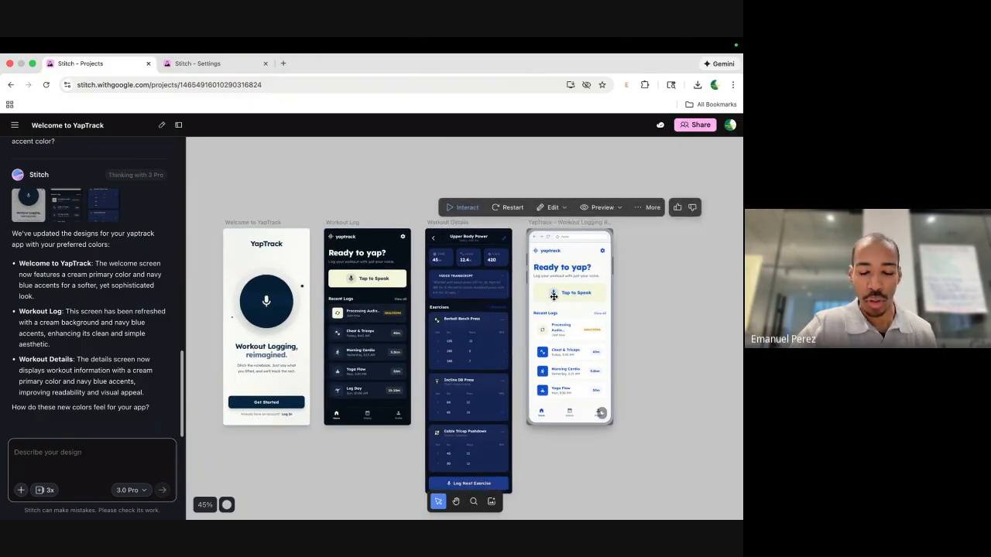
pyautogui.scroll(5, 467, 278)
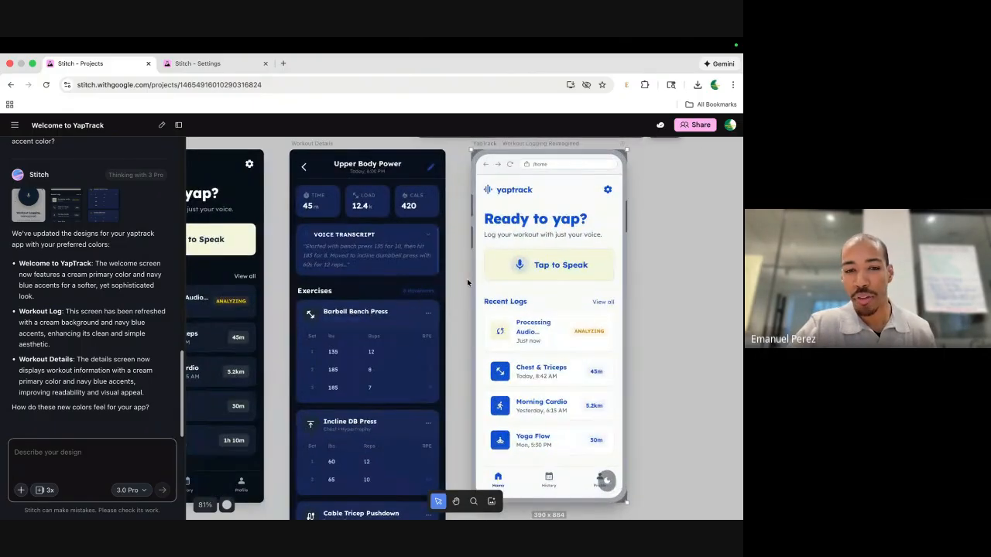
pyautogui.scroll(-3, 466, 279)
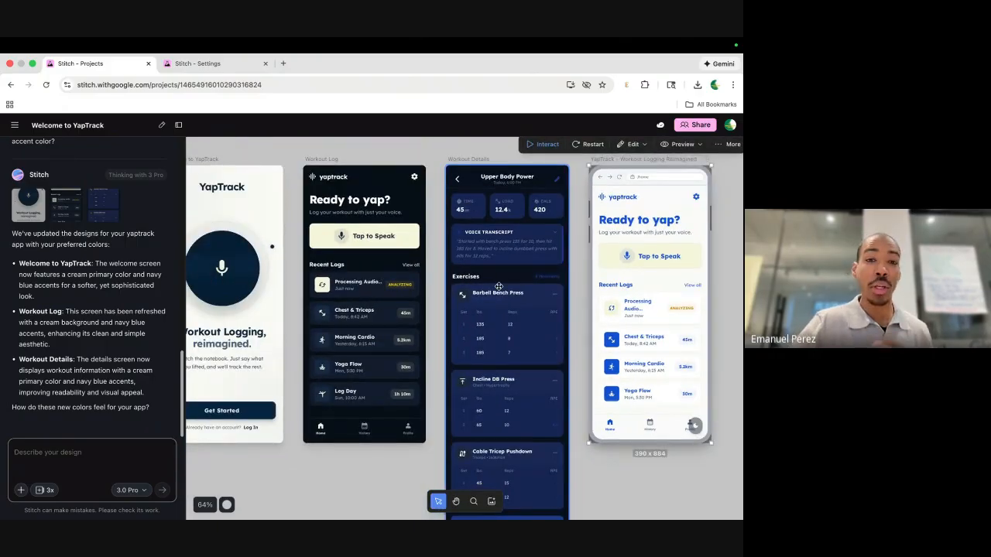
pyautogui.hscroll(3, 571, 288)
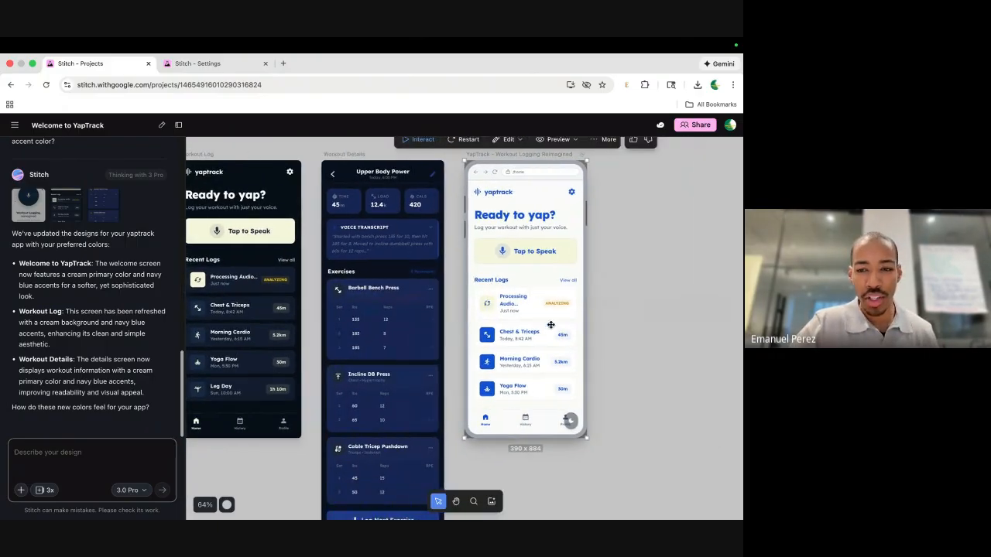
pyautogui.scroll(2, 538, 399)
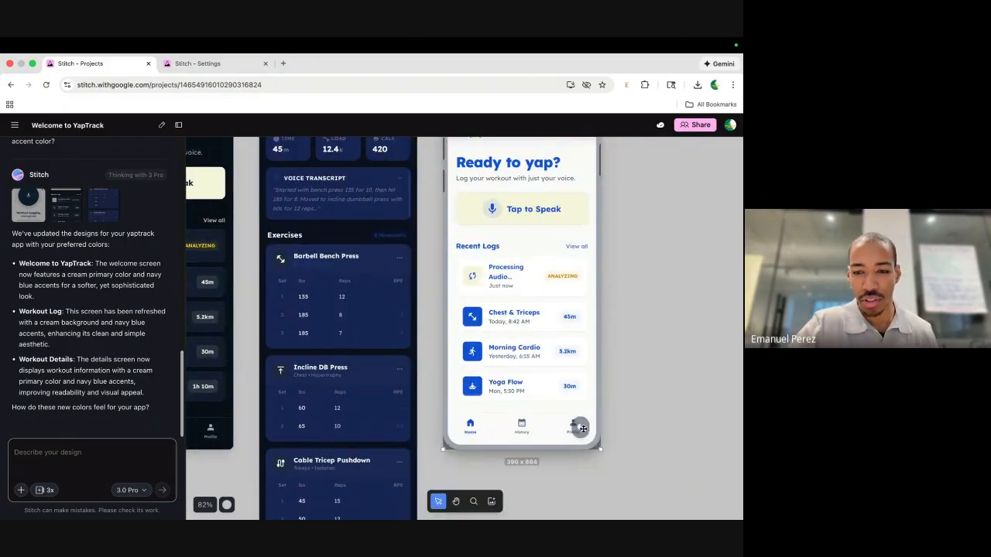
pyautogui.scroll(-3, 583, 428)
pyautogui.hscroll(3, 583, 428)
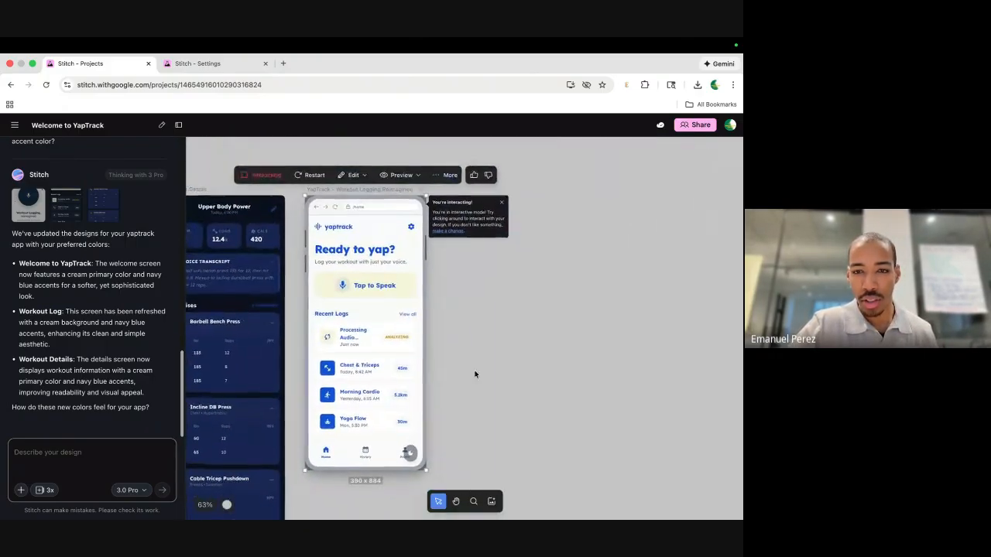
# Toggle the YapTrack preview's theme several times, leave it dark navy, and exit interactive mode.
pyautogui.click(408, 455)
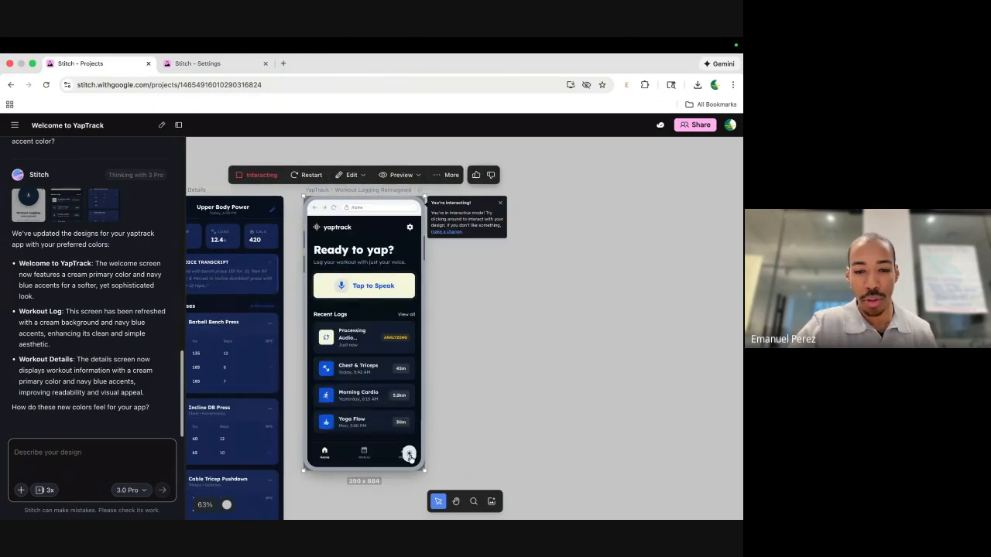
pyautogui.click(409, 456)
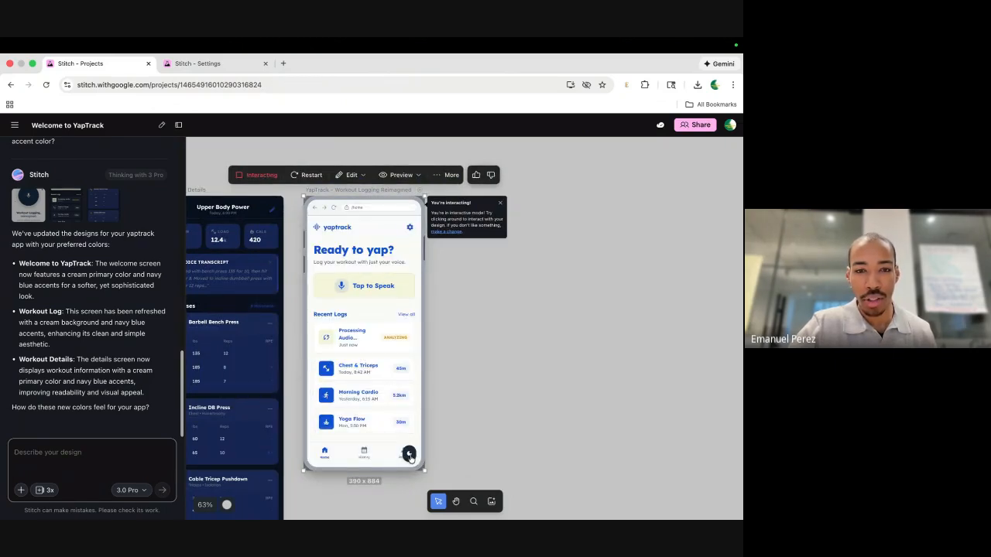
pyautogui.click(410, 456)
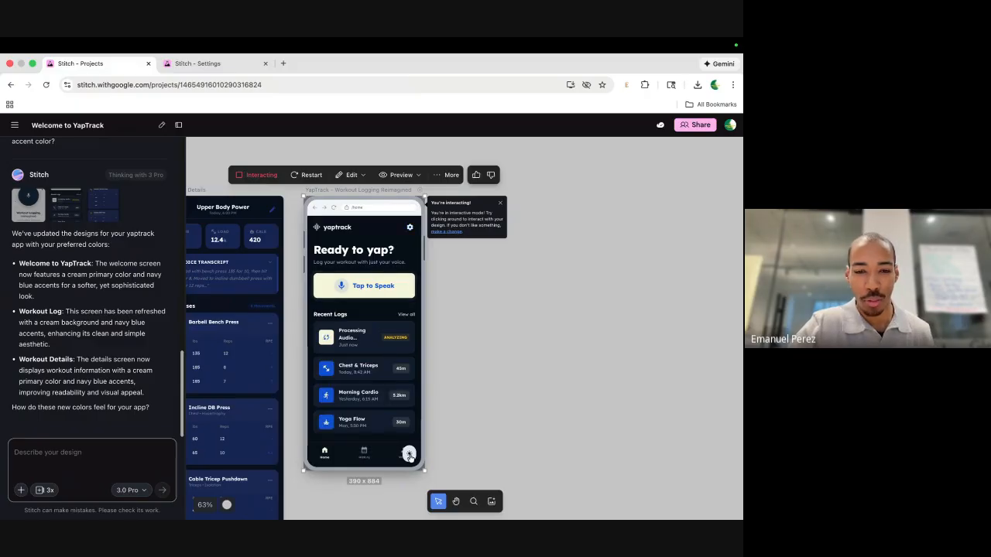
pyautogui.click(409, 456)
pyautogui.click(408, 457)
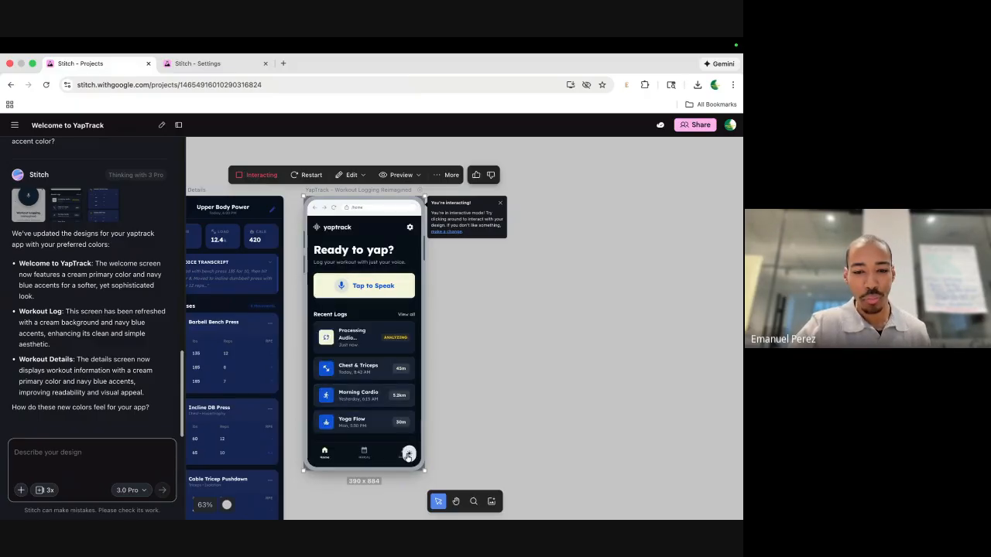
pyautogui.click(291, 427)
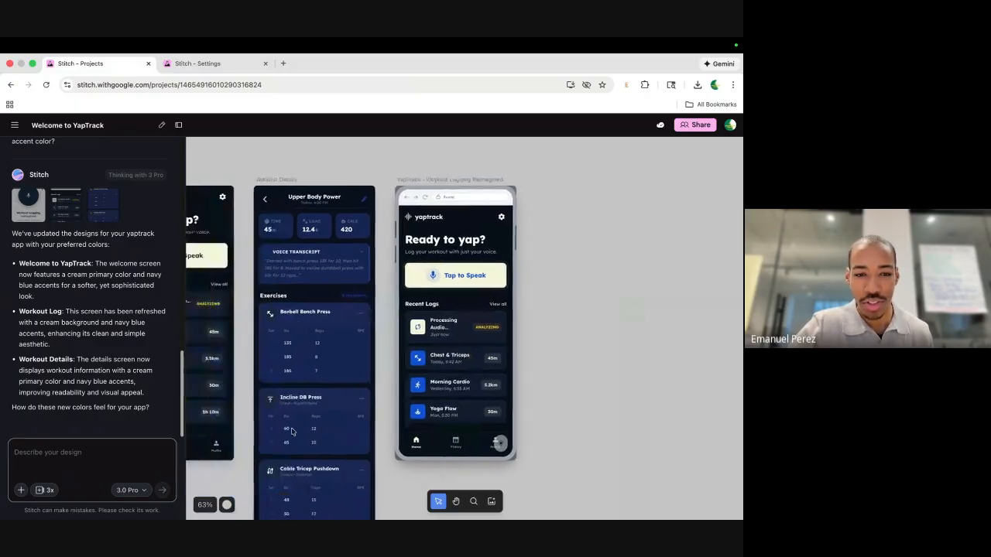
pyautogui.hscroll(3, 292, 432)
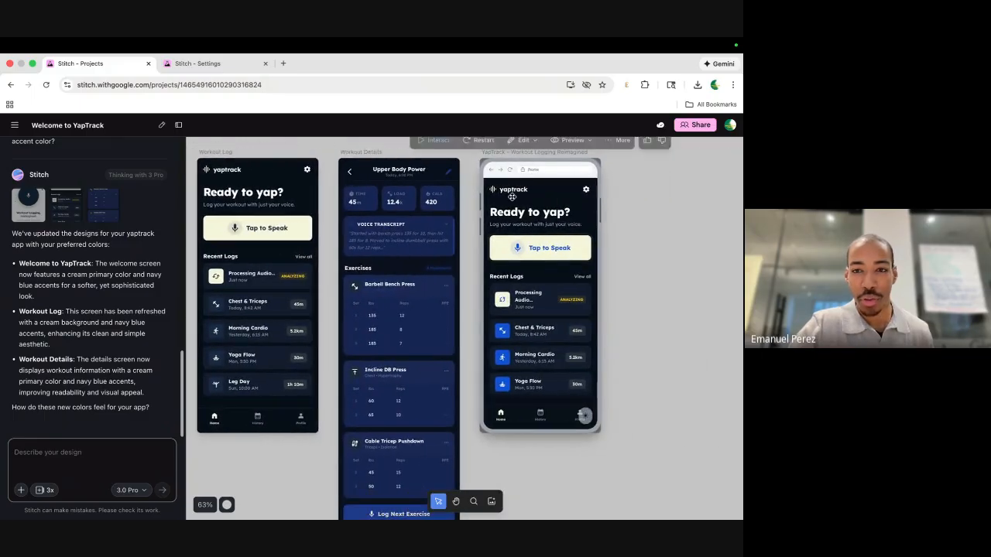
pyautogui.scroll(-5, 520, 251)
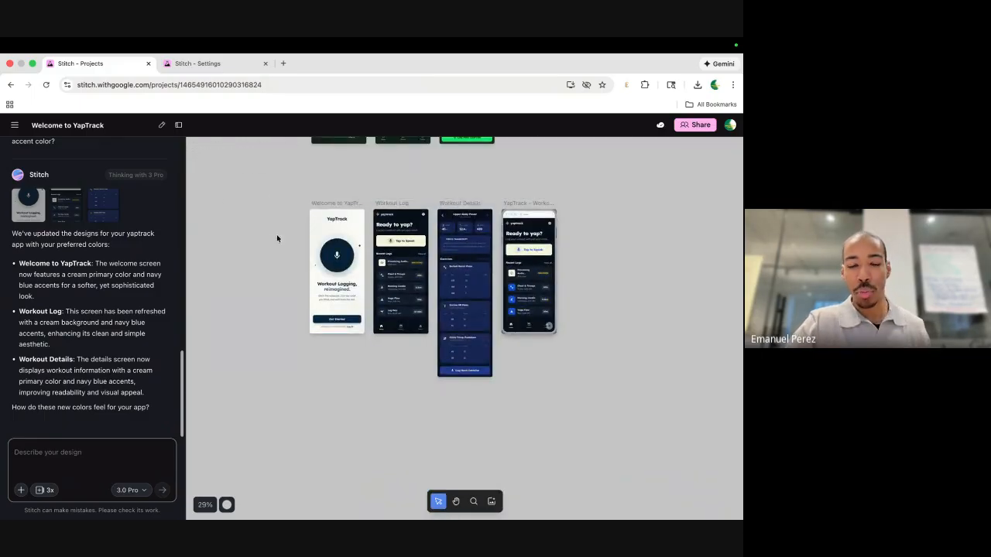
# Zoom out to about 35% so all four YapTrack screens show, then focus the 'Describe your design' box.
pyautogui.scroll(5, 393, 311)
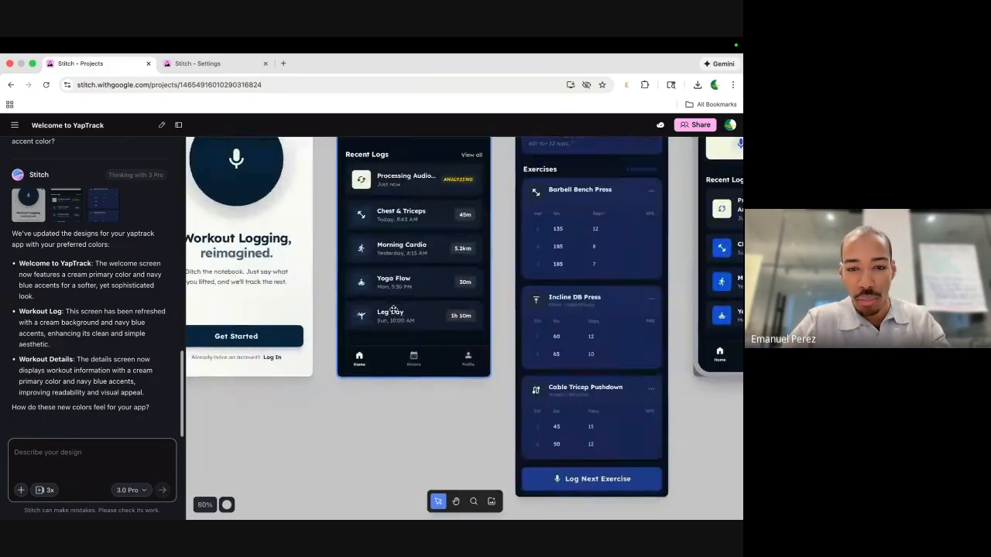
pyautogui.hscroll(3, 462, 367)
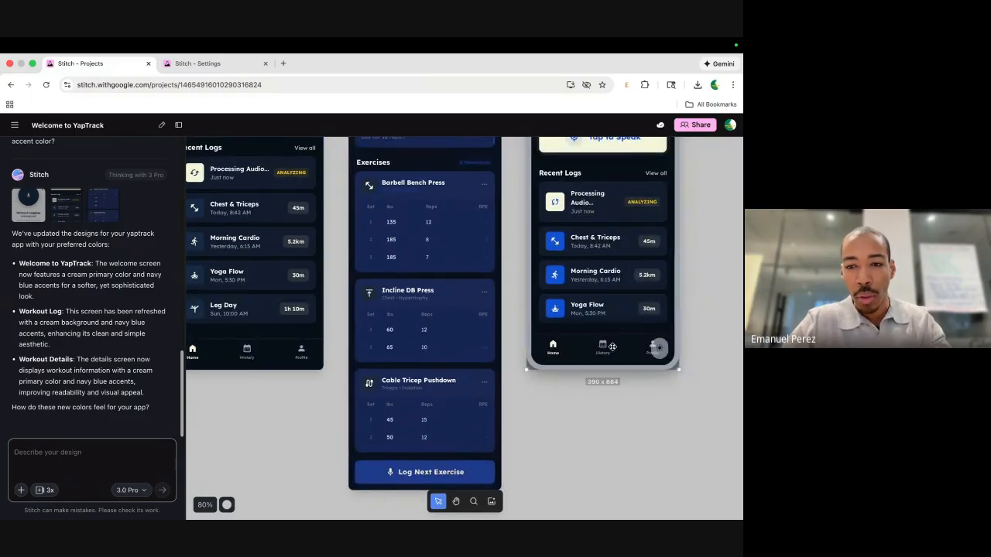
pyautogui.hscroll(1, 612, 348)
pyautogui.scroll(-2, 542, 333)
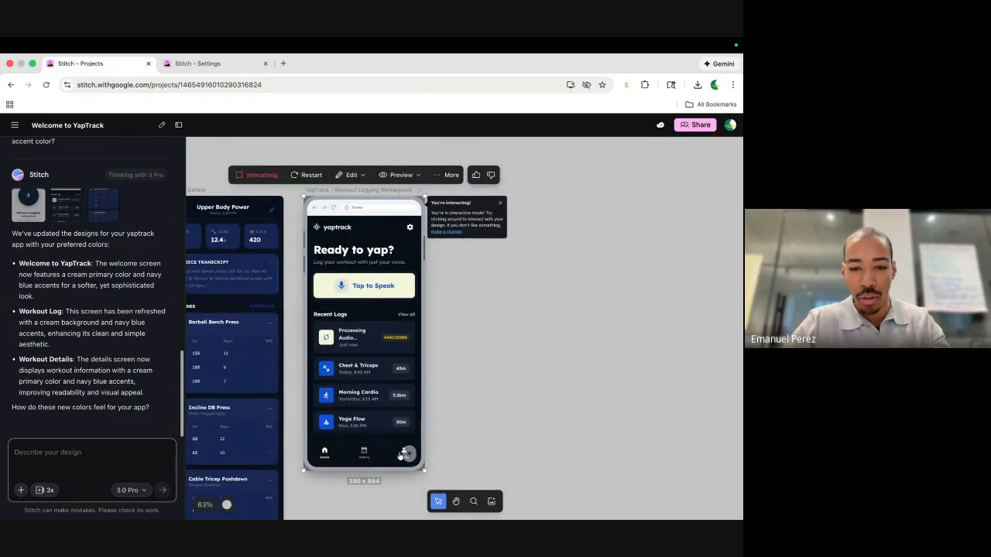
pyautogui.scroll(-5, 330, 480)
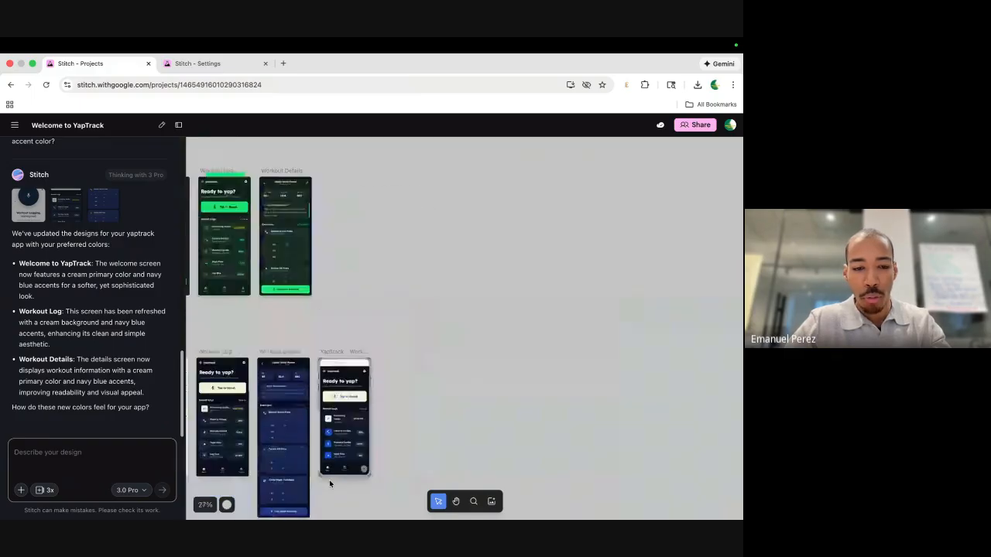
pyautogui.scroll(2, 300, 422)
pyautogui.scroll(-1, 300, 422)
pyautogui.hscroll(-1, 300, 422)
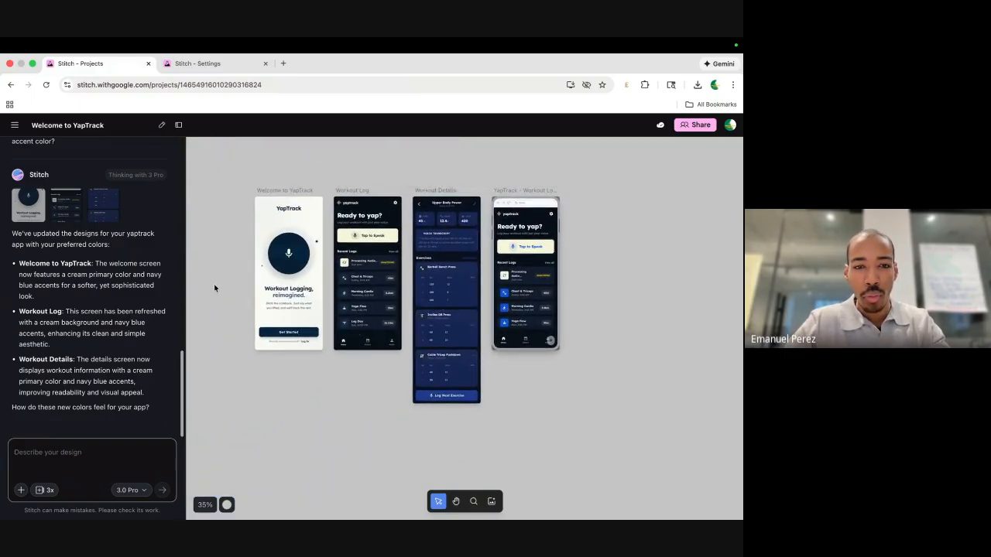
pyautogui.click(99, 469)
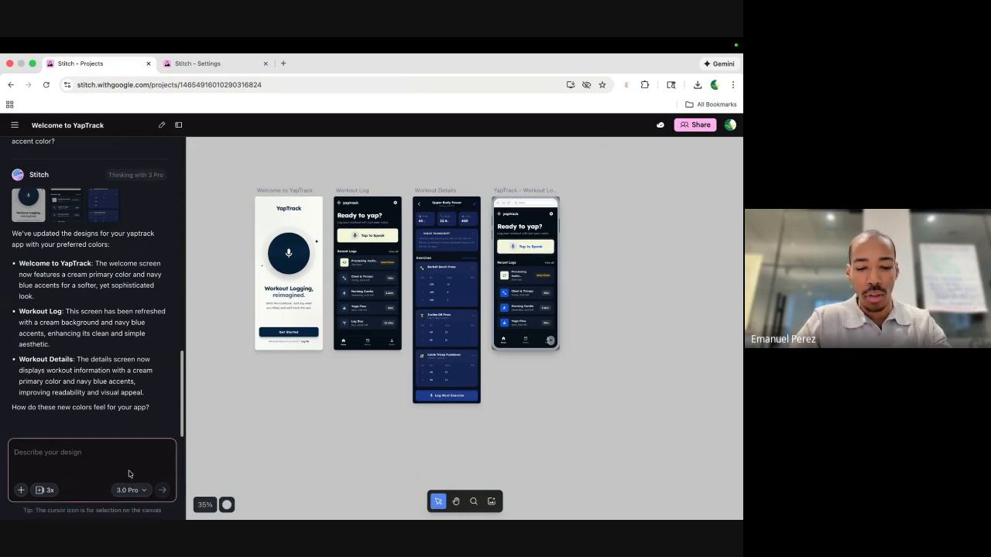
# Send 'I want a history and profile screen' after removing the three attached screen thumbnails.
pyautogui.write('(')
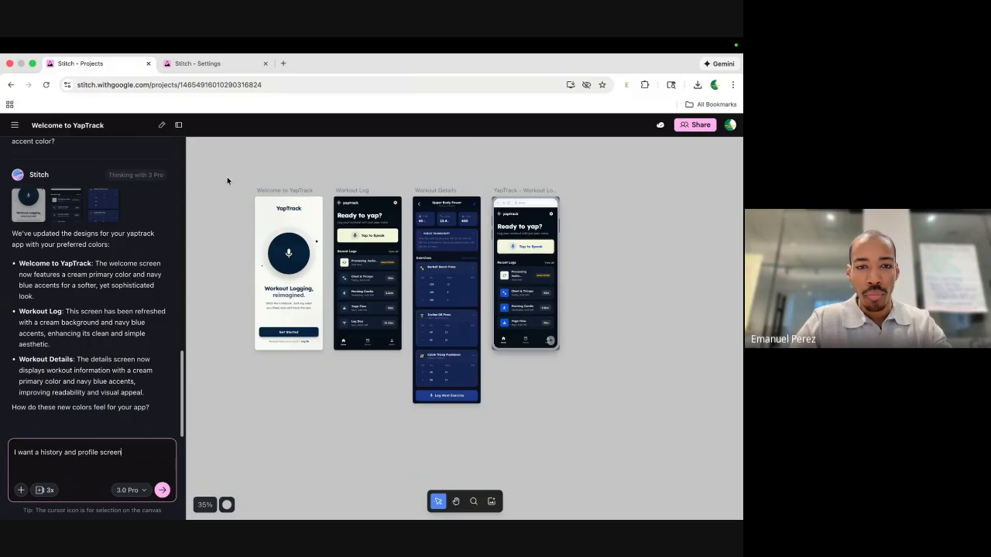
pyautogui.moveTo(227, 177); pyautogui.dragTo(544, 429)
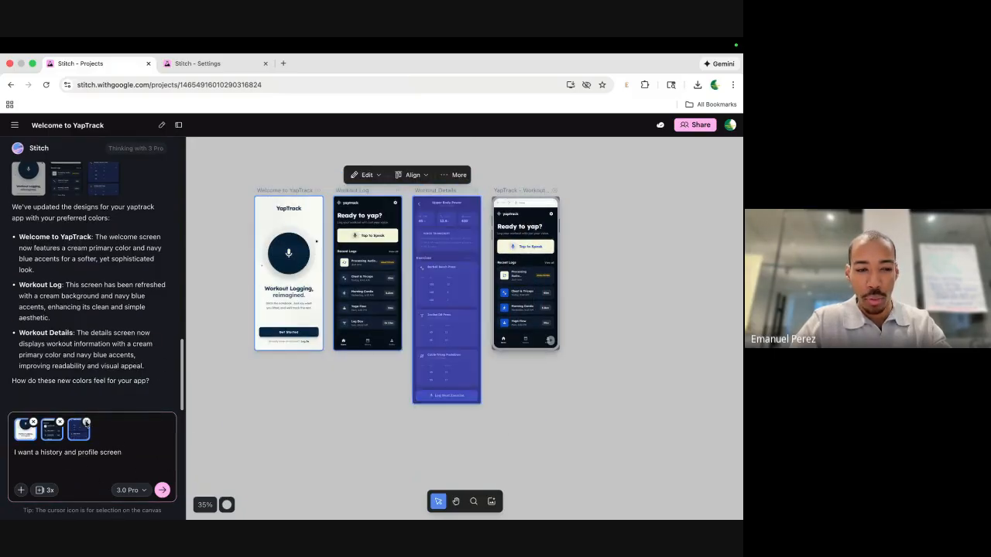
pyautogui.click(87, 422)
pyautogui.click(60, 423)
pyautogui.click(33, 423)
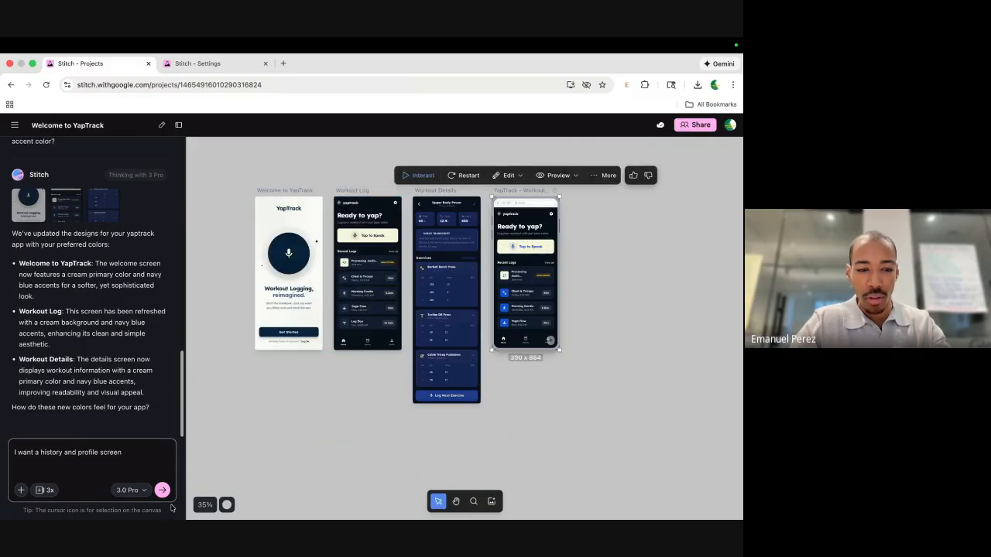
pyautogui.click(162, 490)
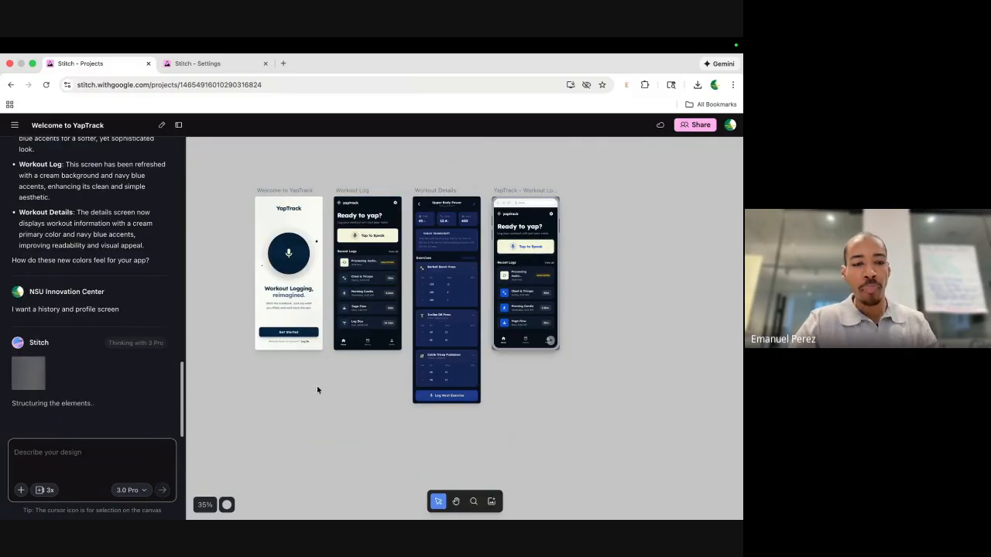
# Clear the selection, inspect Workout Log, then marquee-select the Welcome, Workout Log and Workout Details screens.
pyautogui.click(272, 361)
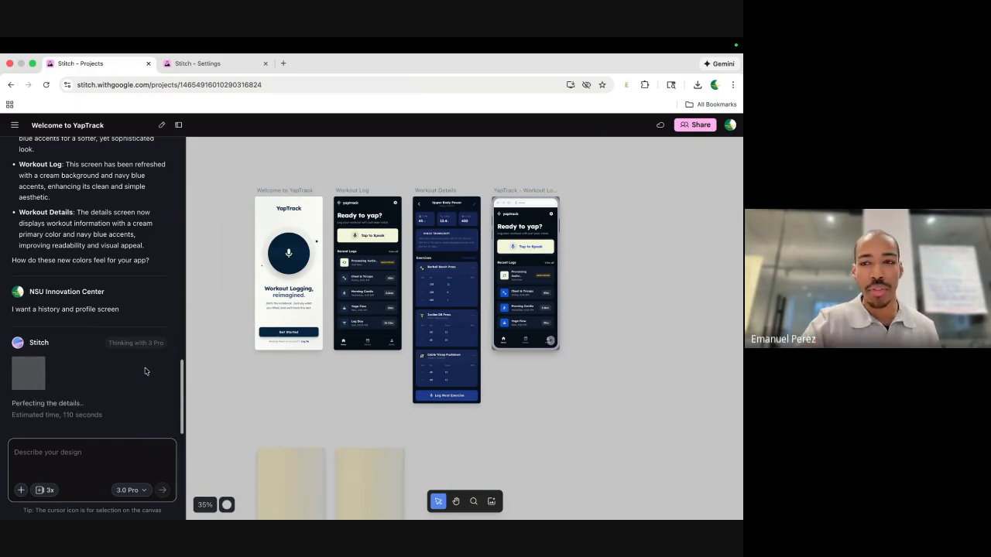
pyautogui.click(375, 222)
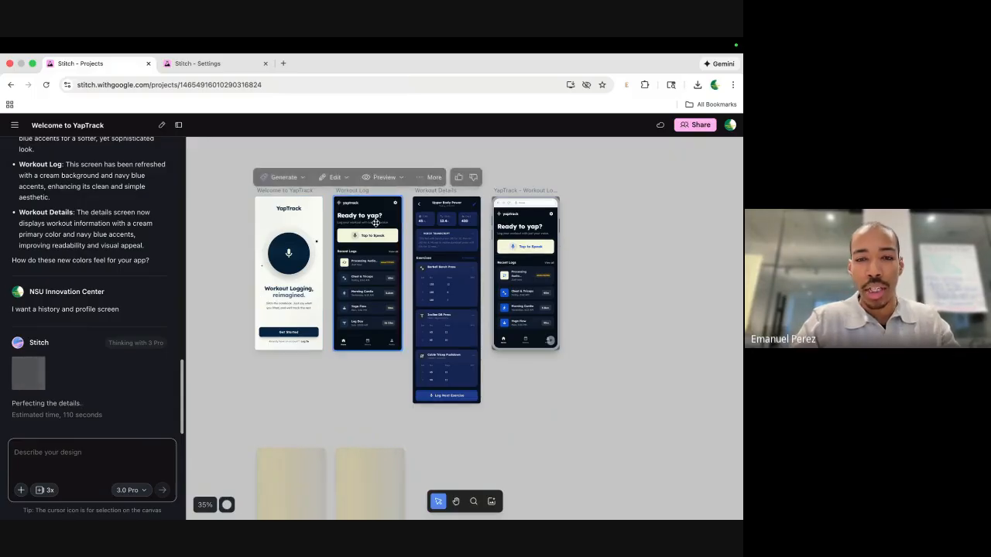
pyautogui.scroll(3, 375, 222)
pyautogui.hscroll(-1, 467, 263)
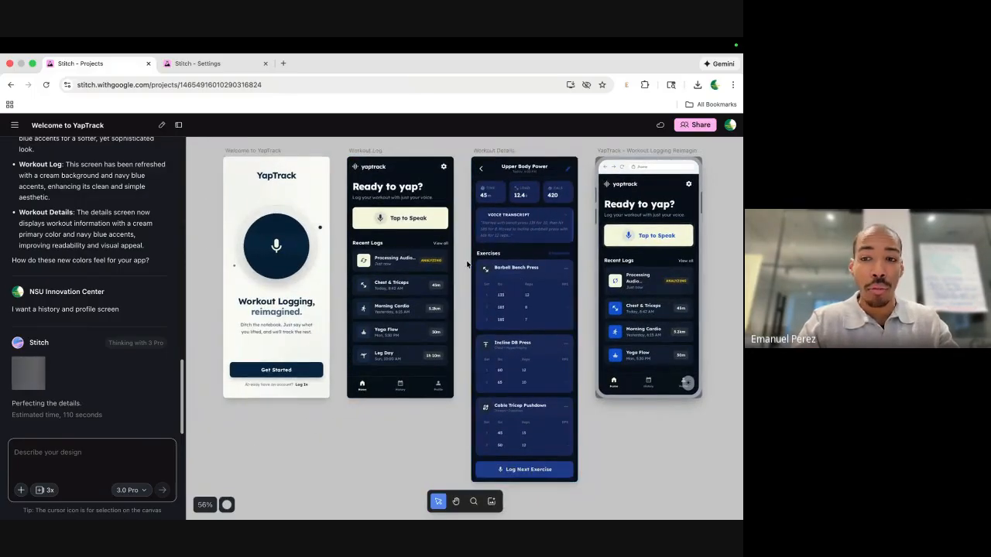
pyautogui.scroll(-1, 467, 264)
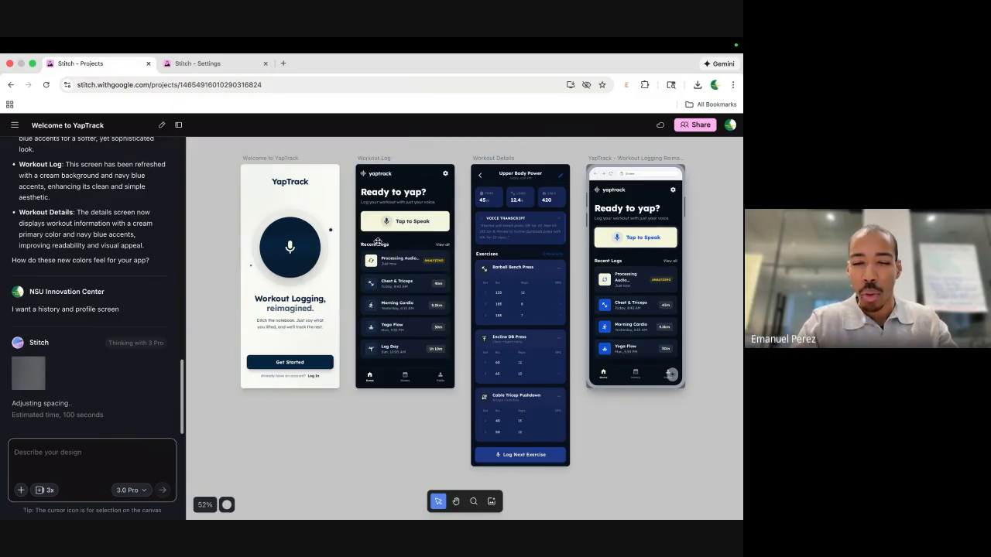
pyautogui.scroll(-2, 427, 240)
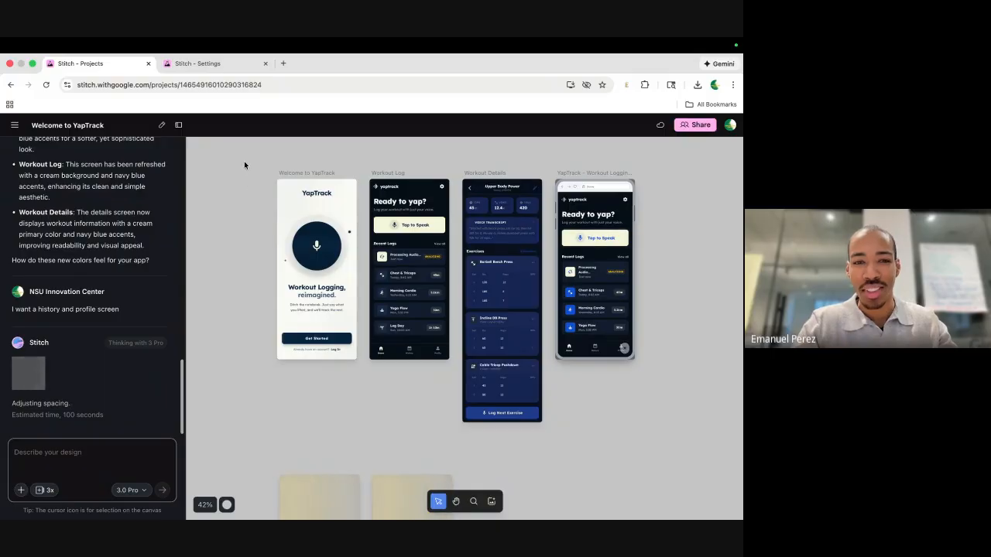
pyautogui.moveTo(243, 161); pyautogui.dragTo(267, 315)
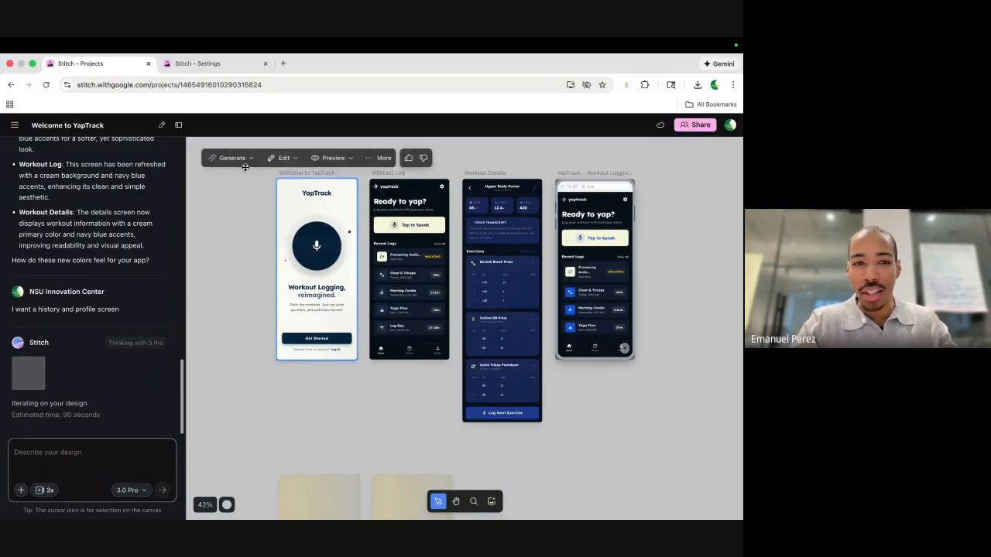
pyautogui.moveTo(240, 165); pyautogui.dragTo(530, 427)
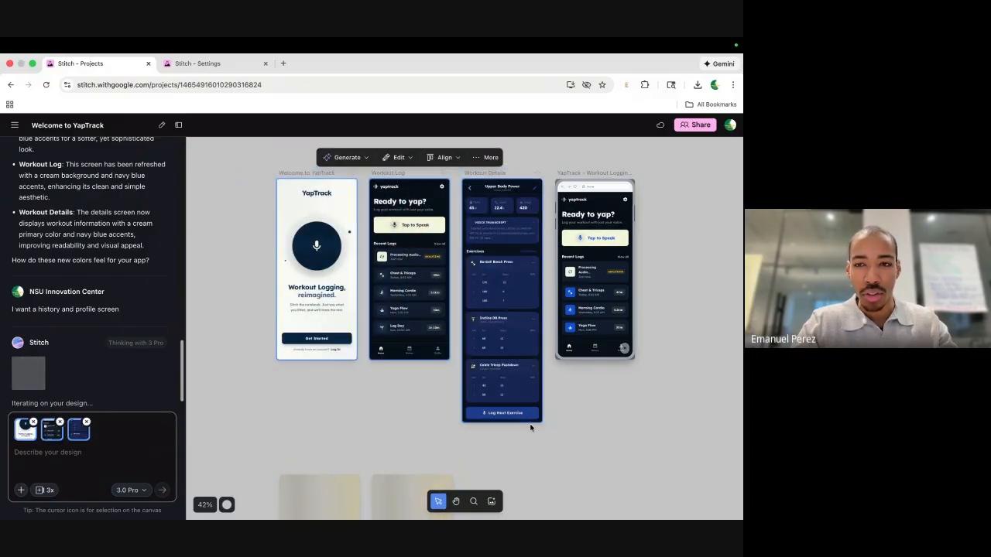
# Export the three selected screens through More > Export with 'Build with AI Studio'.
pyautogui.click(360, 159)
pyautogui.click(490, 157)
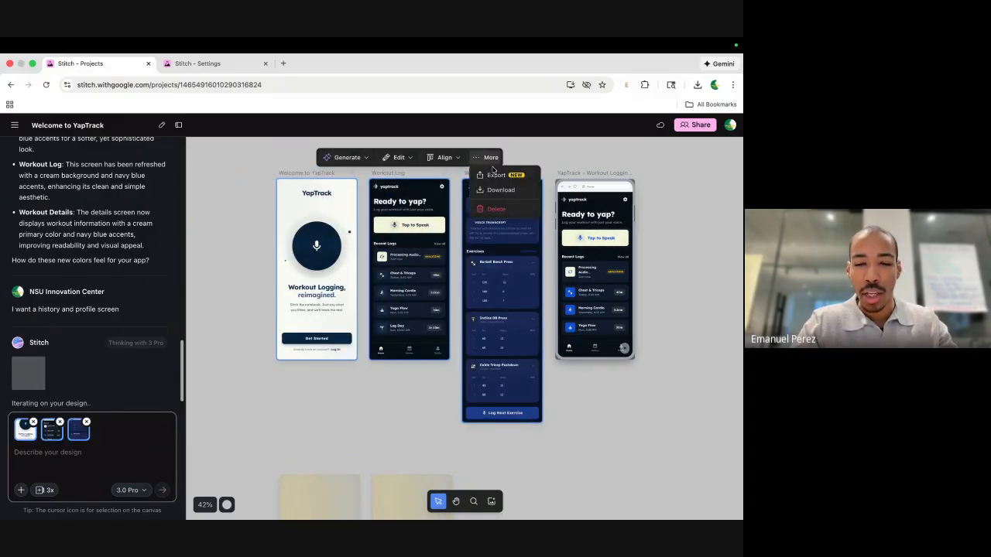
pyautogui.click(493, 176)
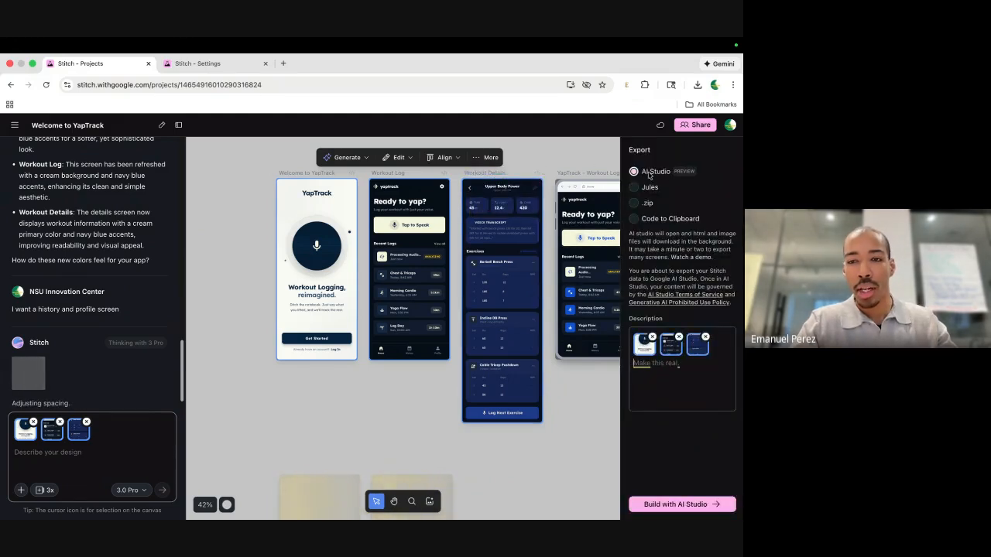
pyautogui.click(658, 503)
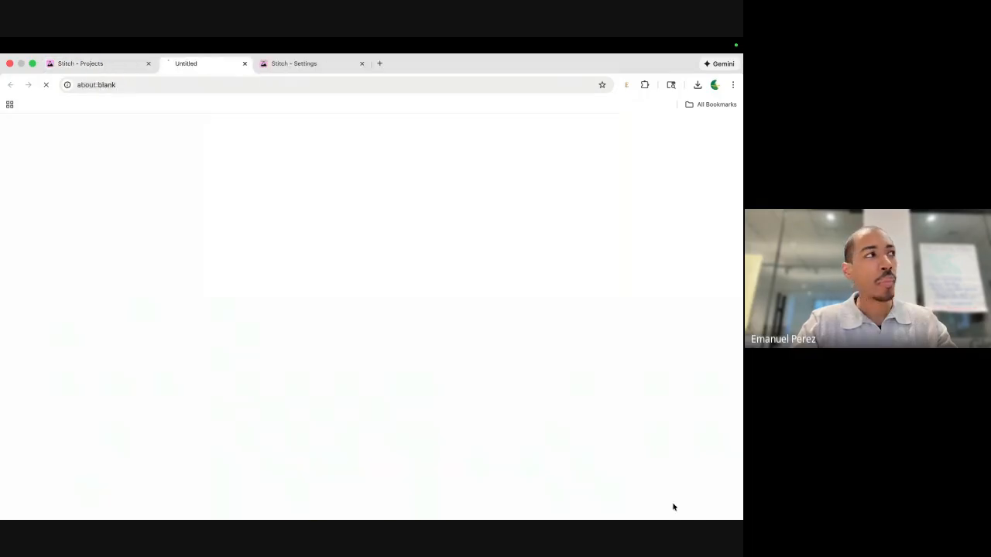
# Glance at the Google Meet desktop, then return to the Google AI Studio build page.
pyautogui.hotkey('ctrl', 'Left')
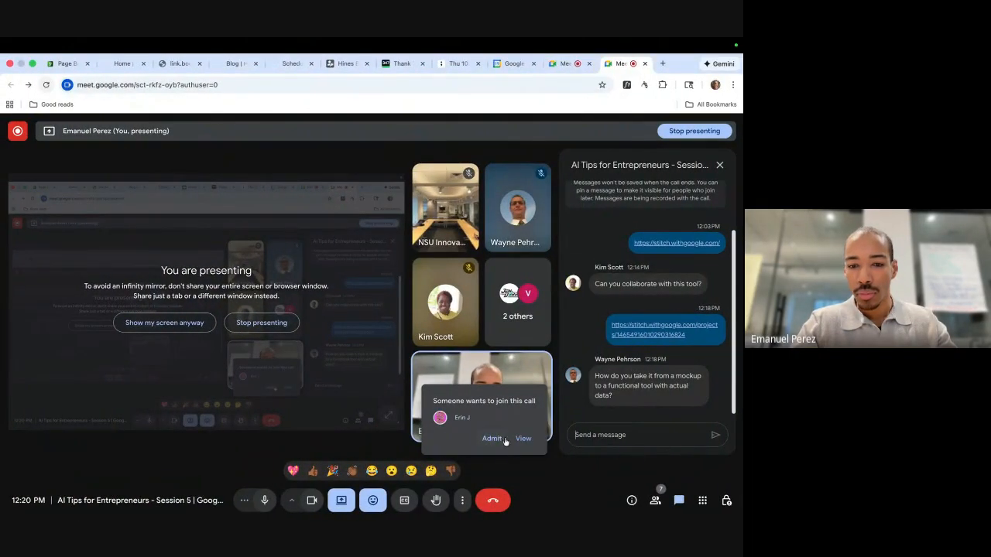
pyautogui.hotkey('ctrl', 'Right')
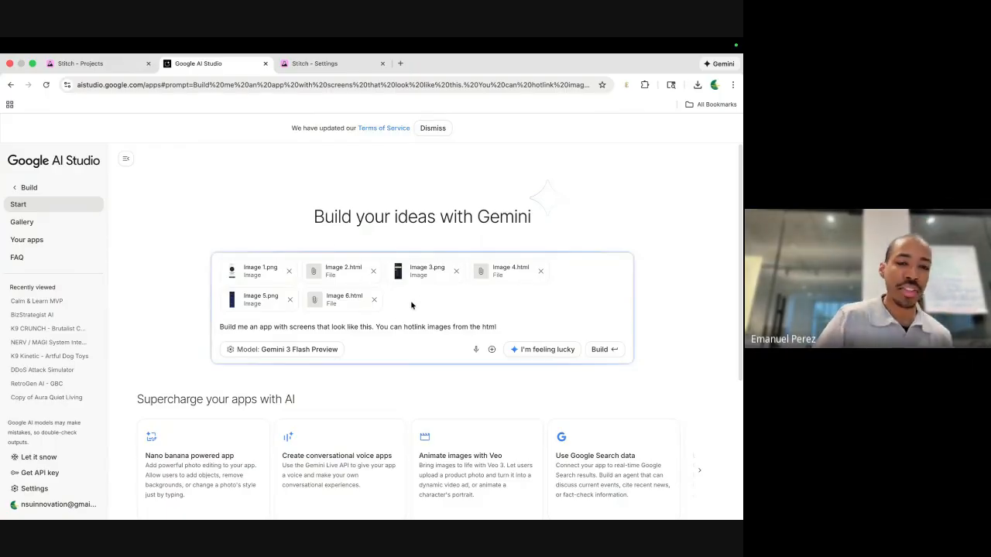
# Add 'The goal is to log in workouts using your voice' to the prompt and build the app.
pyautogui.click(80, 63)
pyautogui.hscroll(1, 405, 236)
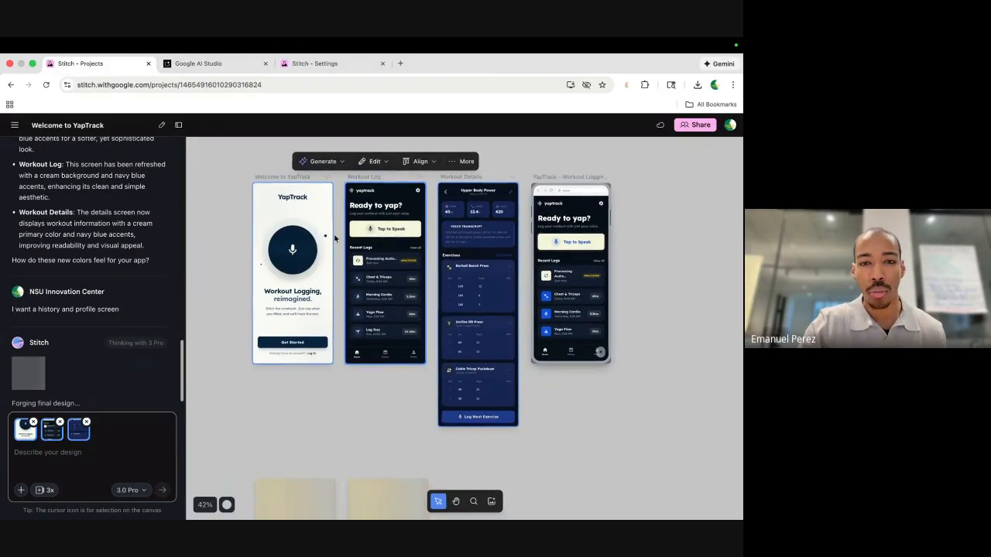
pyautogui.click(209, 65)
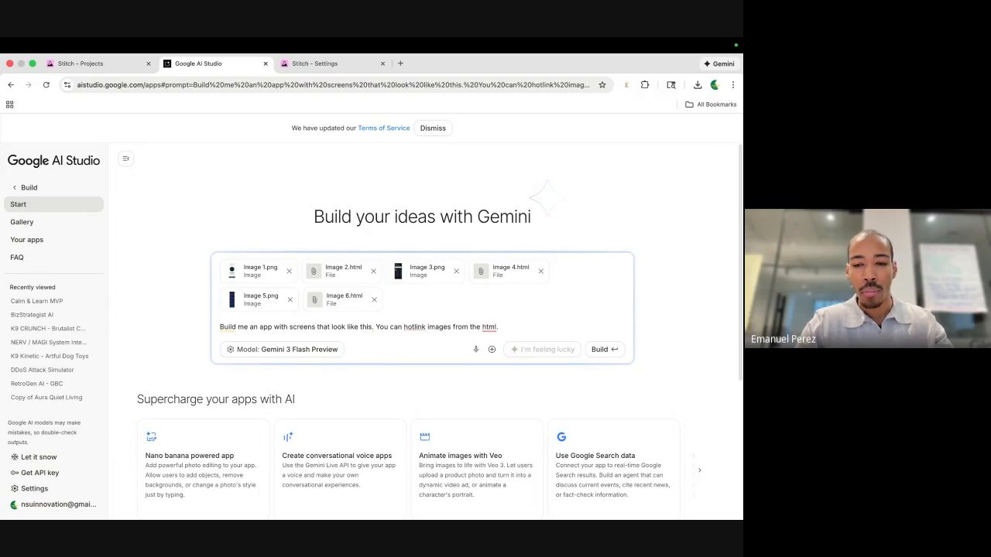
pyautogui.hotkey('shift', 'Return')
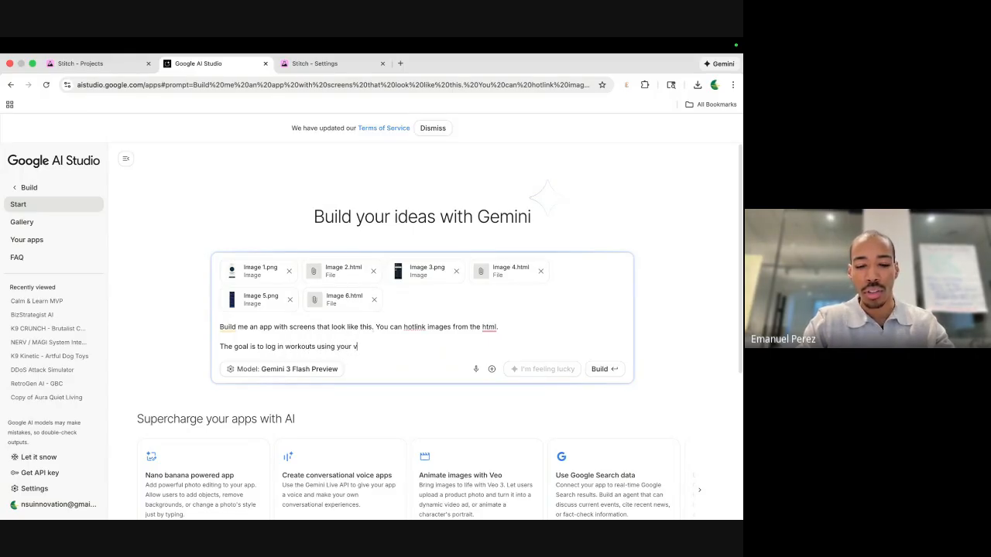
pyautogui.click(602, 369)
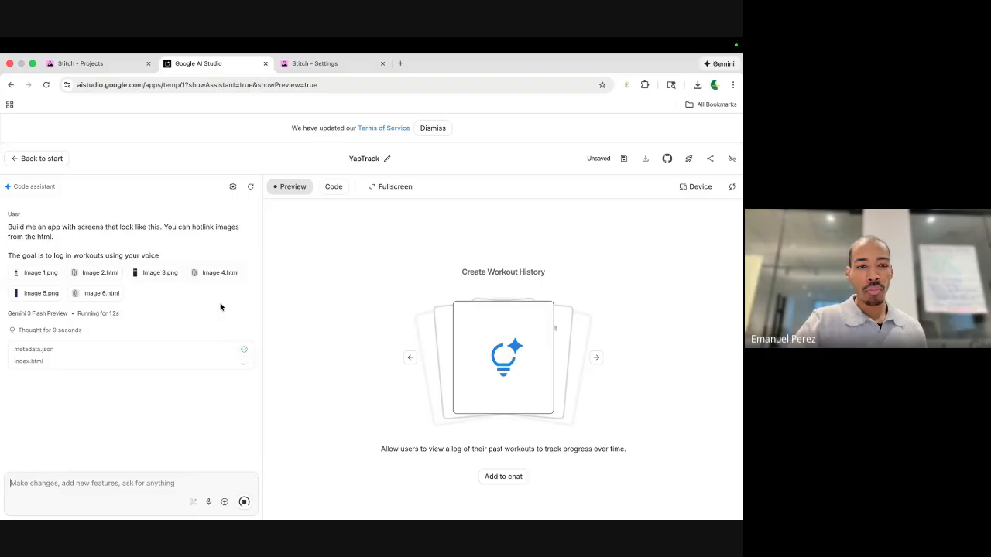
# Read the expanded 'Thought for 9 seconds' reasoning, then return to the Stitch project tab.
pyautogui.click(90, 330)
pyautogui.scroll(-2, 94, 326)
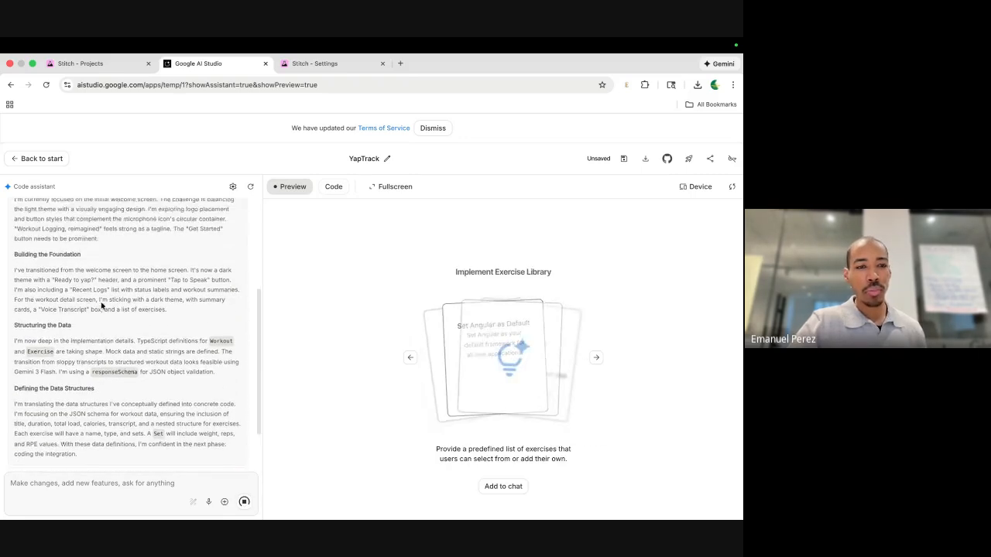
pyautogui.scroll(4, 102, 307)
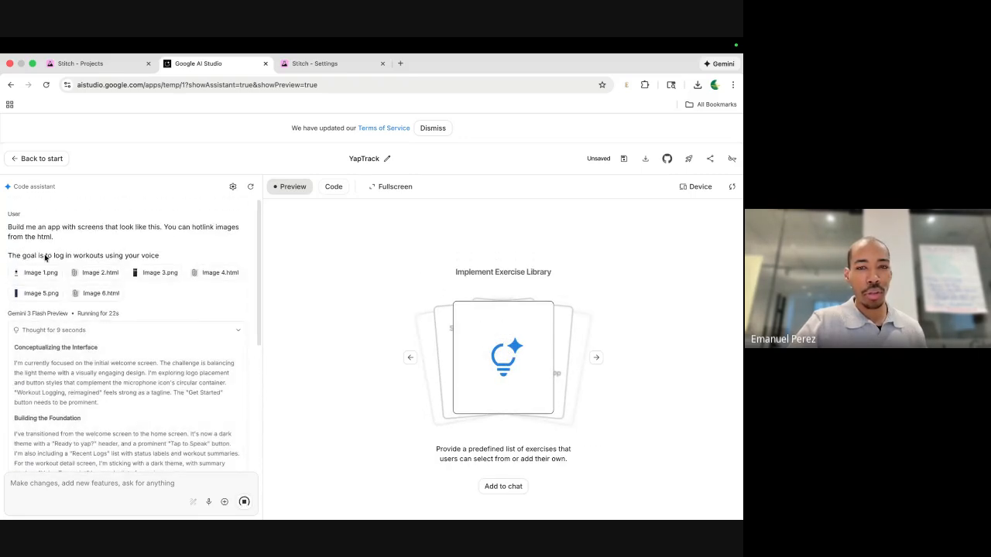
pyautogui.scroll(-4, 116, 325)
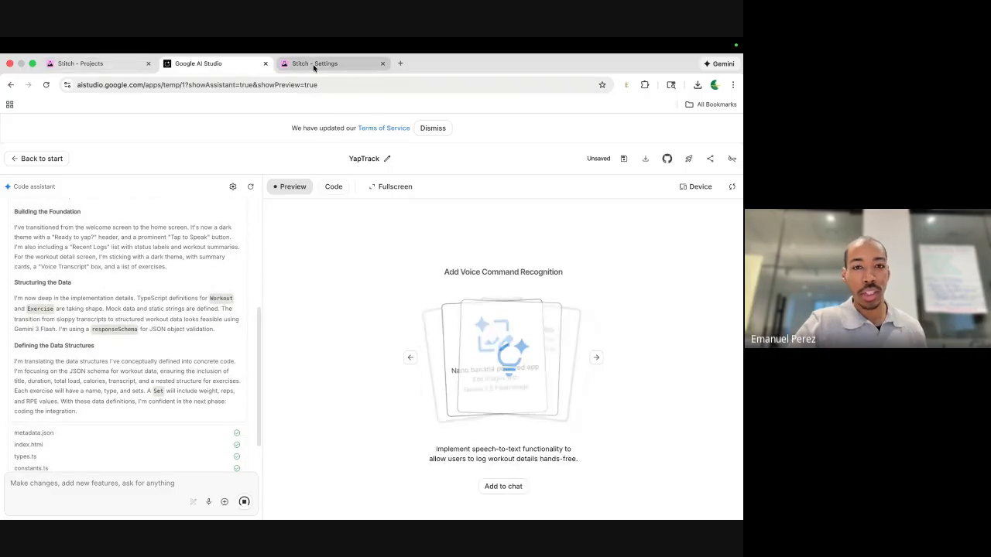
pyautogui.click(80, 64)
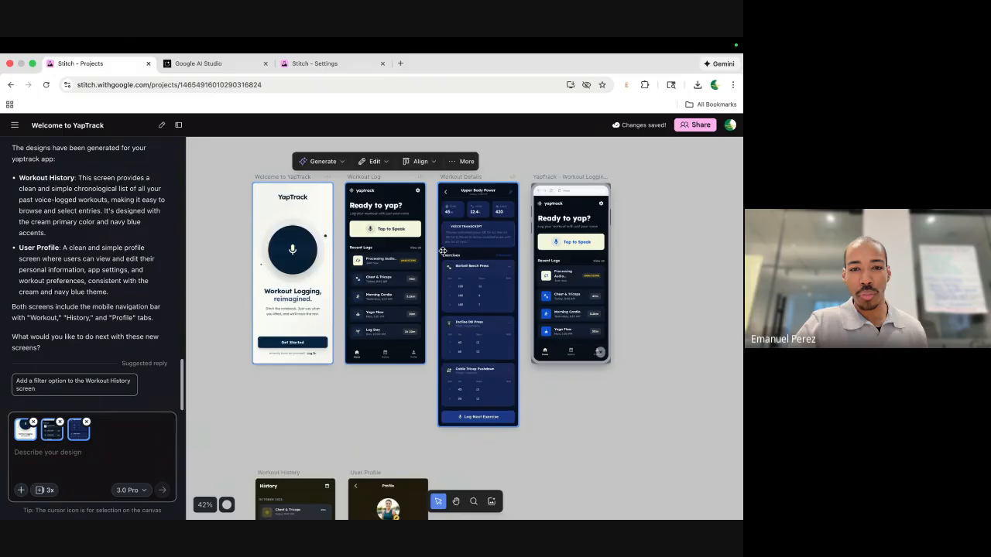
pyautogui.scroll(5, 442, 251)
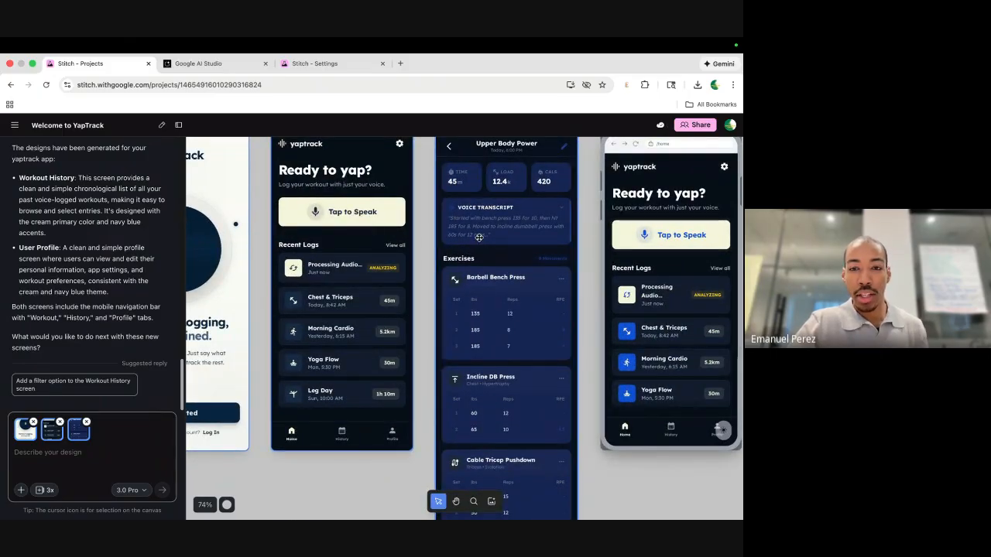
pyautogui.scroll(-3, 482, 288)
pyautogui.hscroll(1, 482, 288)
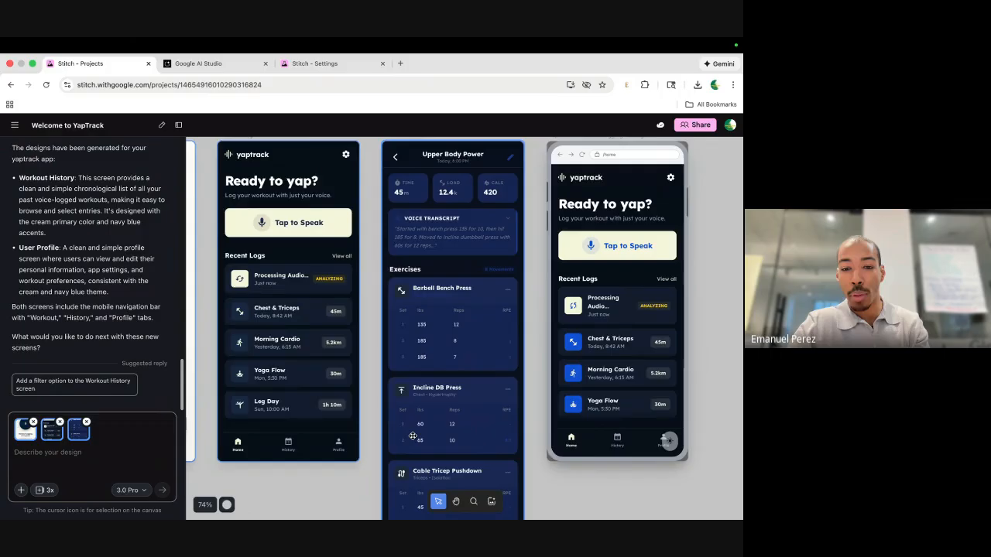
pyautogui.scroll(-5, 413, 436)
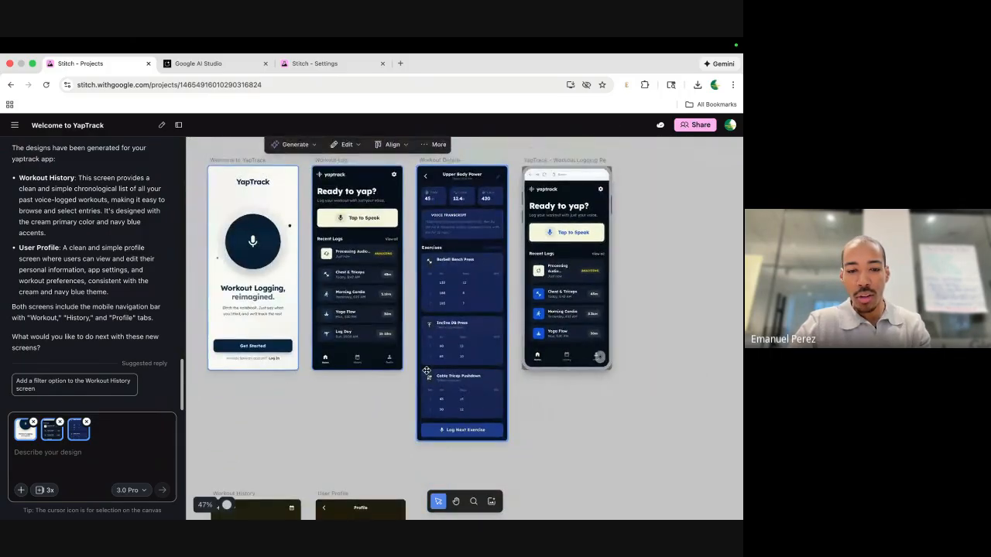
pyautogui.scroll(-3, 426, 371)
pyautogui.scroll(-3, 424, 331)
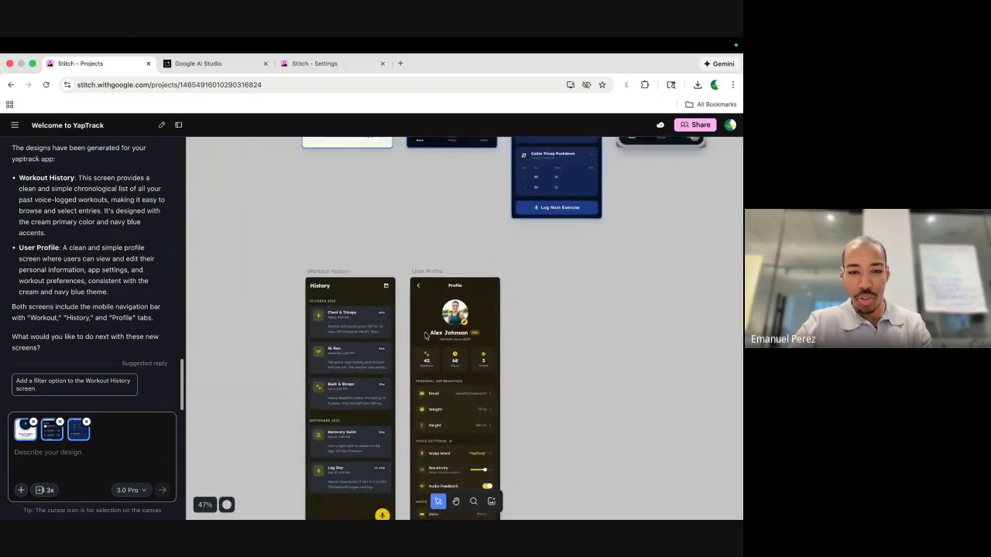
pyautogui.click(419, 324)
pyautogui.scroll(-1, 419, 327)
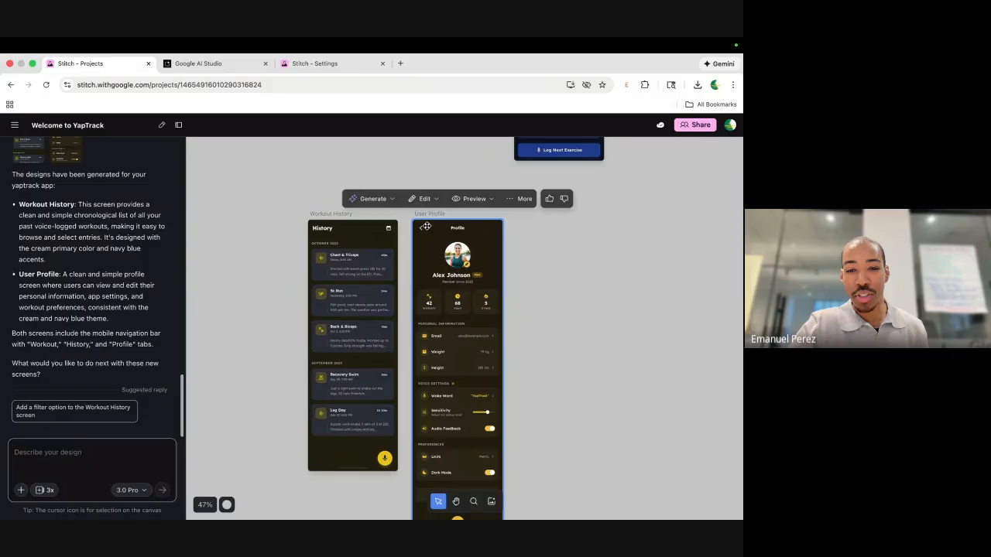
pyautogui.scroll(5, 418, 327)
pyautogui.scroll(-1, 418, 326)
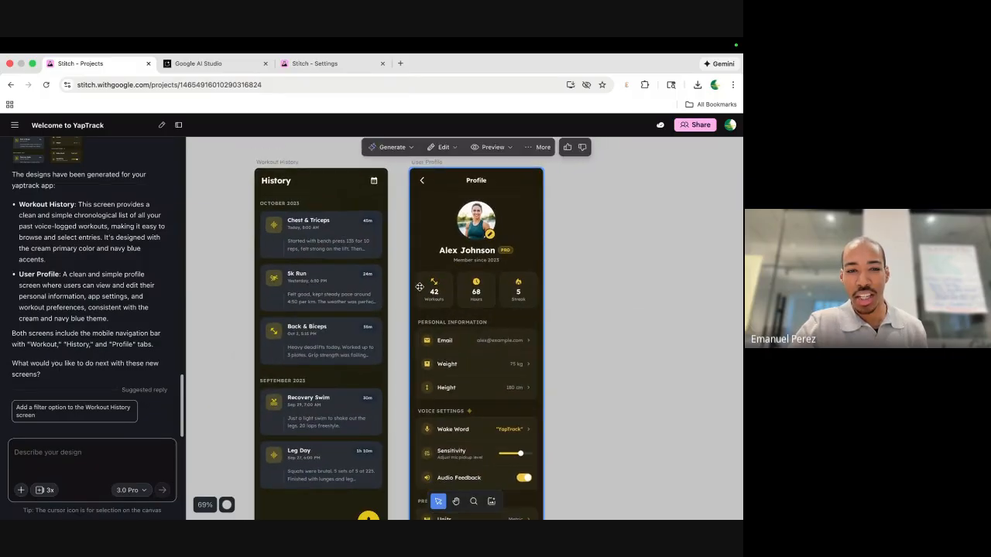
pyautogui.click(377, 175)
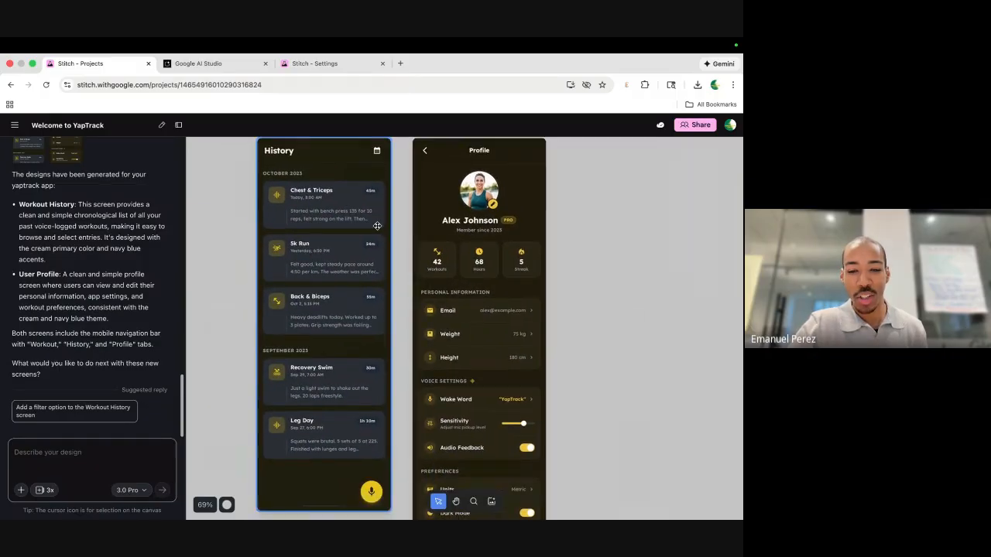
pyautogui.scroll(7, 393, 232)
pyautogui.scroll(6, 393, 235)
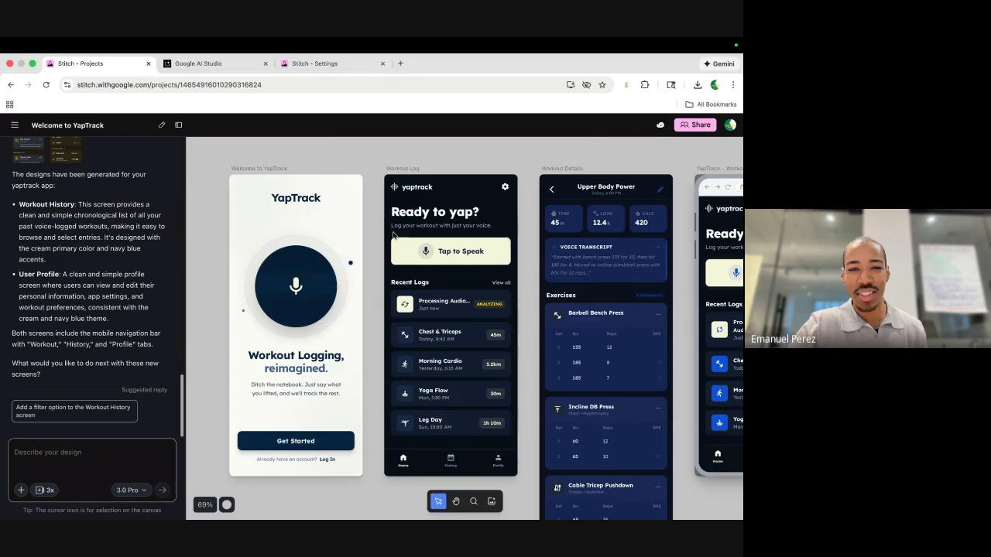
pyautogui.scroll(-5, 367, 243)
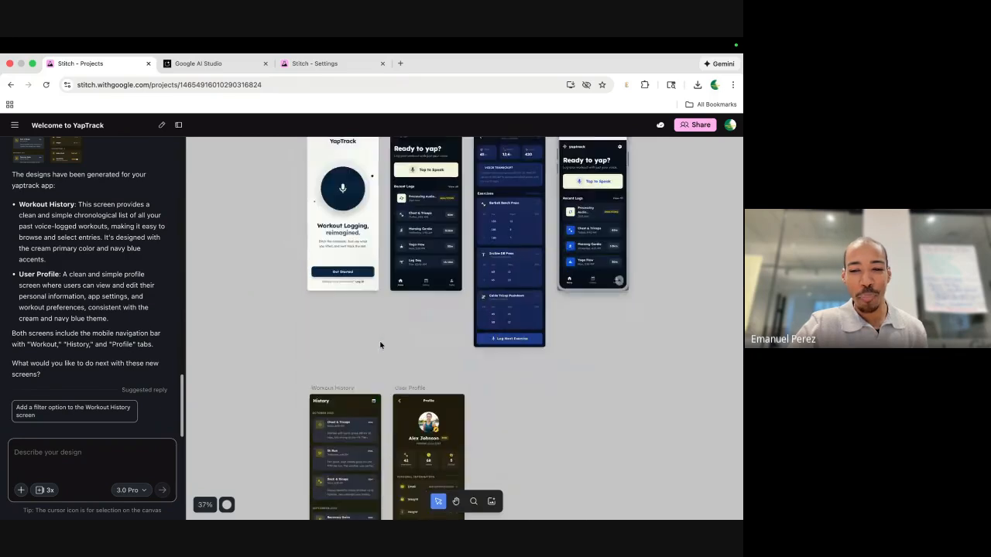
pyautogui.scroll(-1, 392, 303)
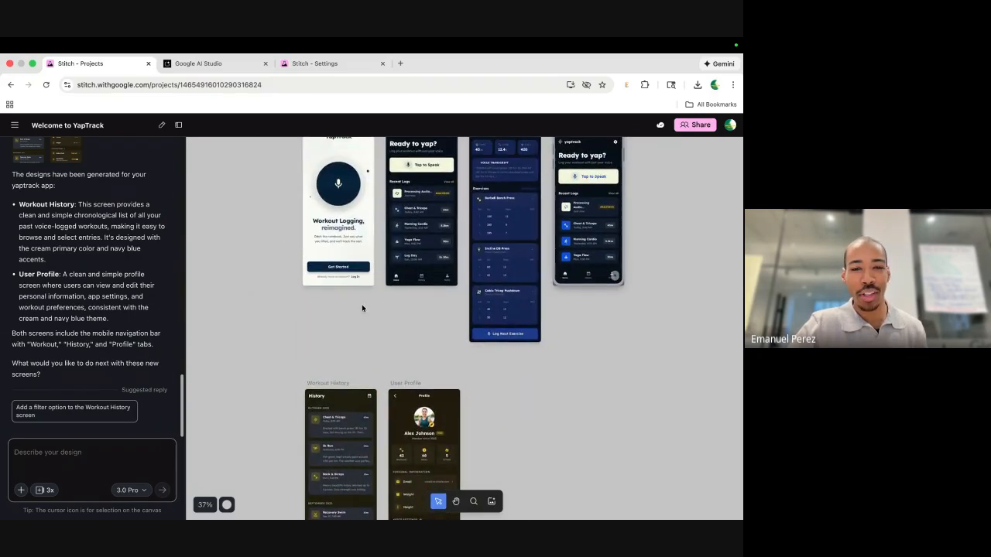
pyautogui.scroll(2, 325, 248)
pyautogui.moveTo(266, 289); pyautogui.dragTo(540, 427)
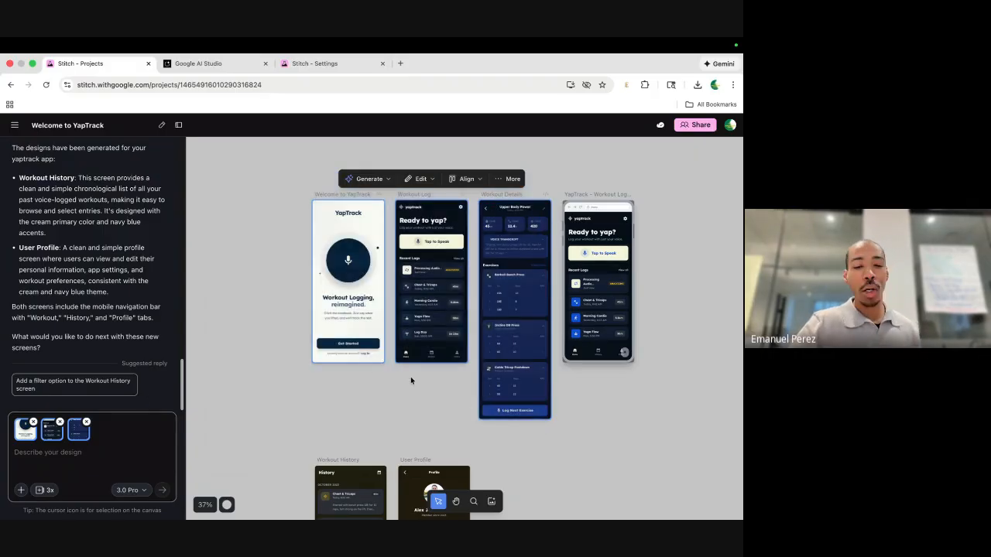
pyautogui.scroll(-3, 410, 377)
pyautogui.scroll(-2, 367, 343)
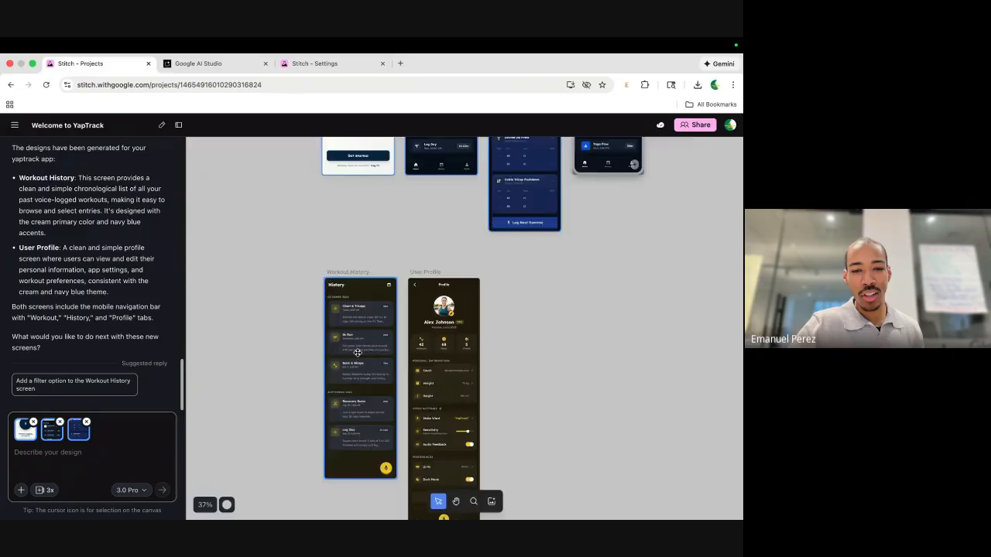
pyautogui.scroll(5, 360, 350)
pyautogui.scroll(-3, 358, 352)
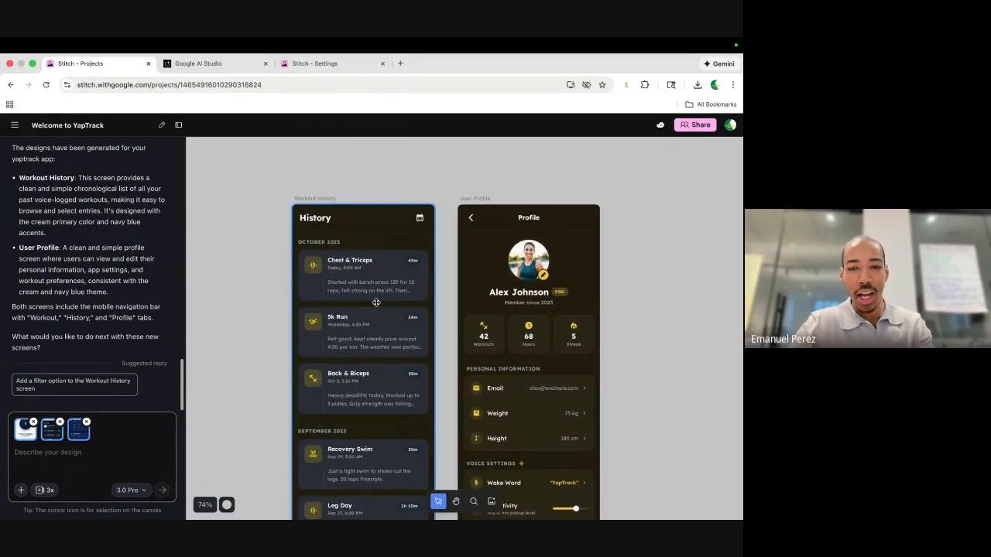
pyautogui.scroll(-2, 423, 338)
pyautogui.scroll(-5, 515, 459)
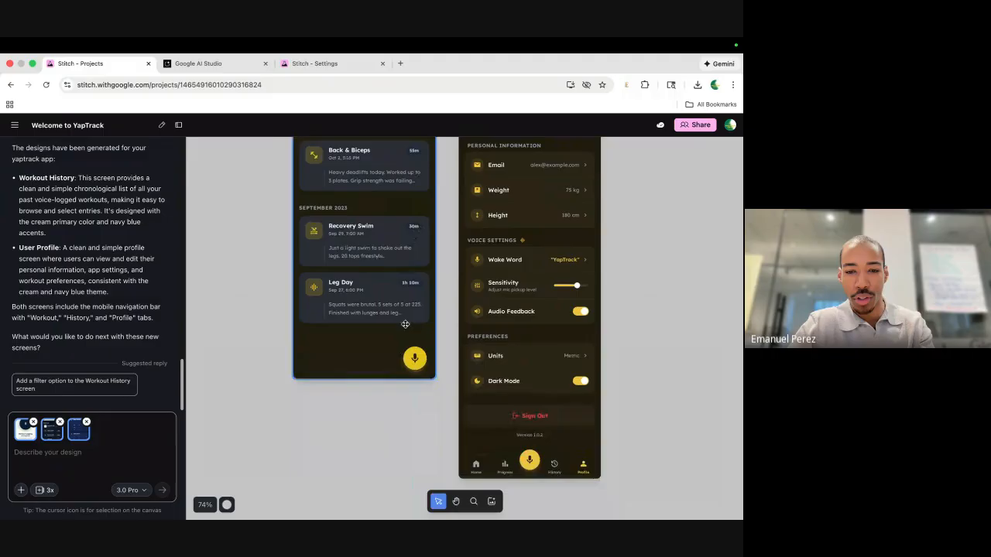
pyautogui.scroll(2, 495, 418)
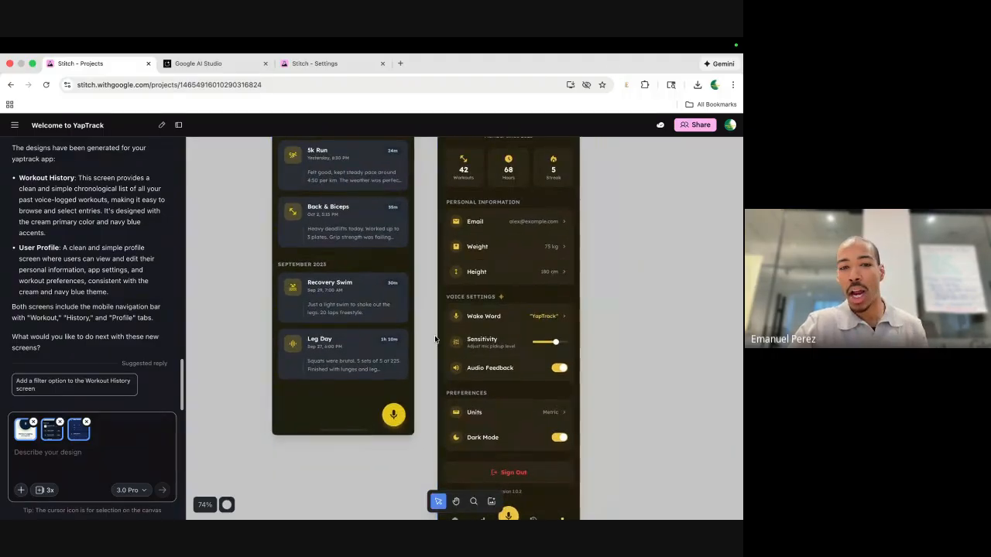
pyautogui.scroll(2, 435, 338)
pyautogui.scroll(-3, 434, 337)
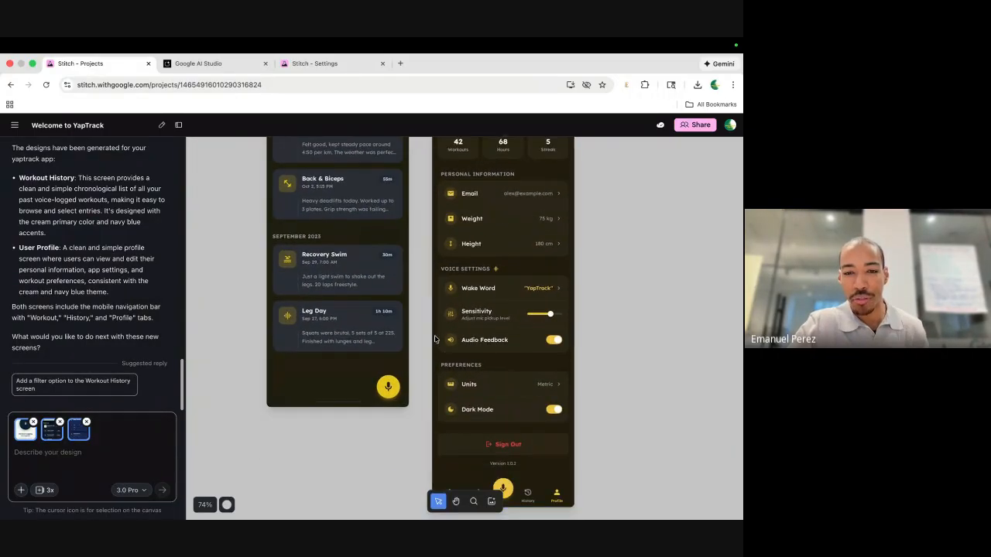
pyautogui.scroll(6, 483, 434)
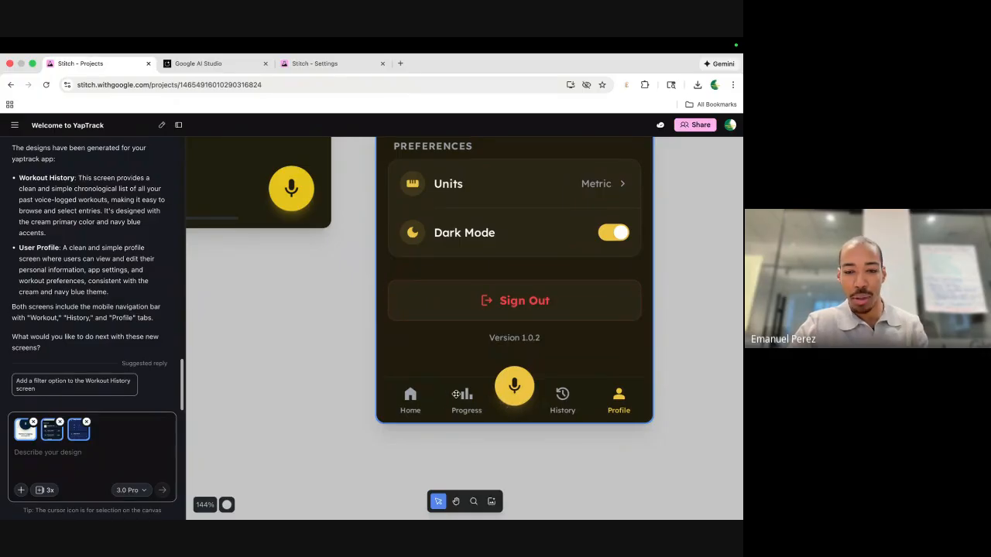
pyautogui.scroll(-5, 456, 394)
pyautogui.scroll(5, 455, 410)
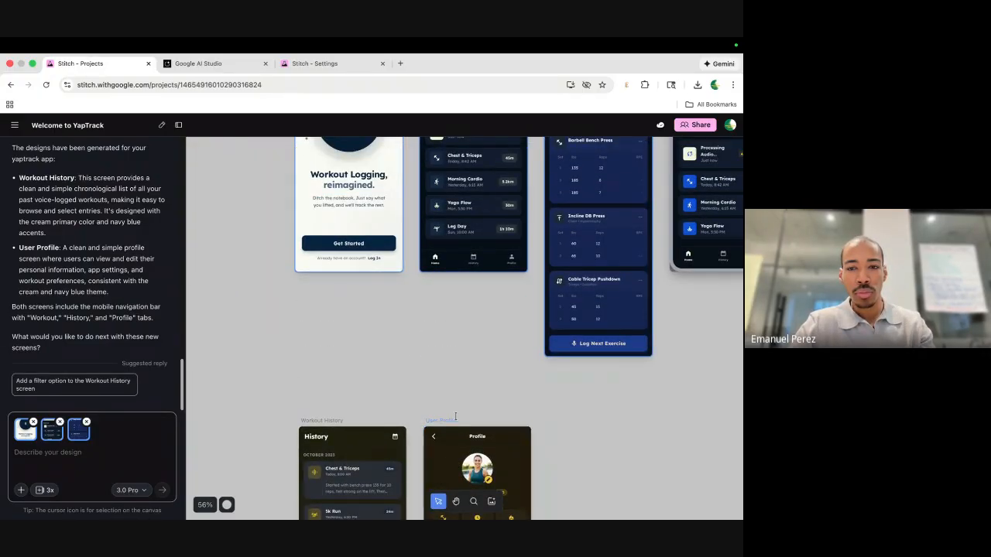
pyautogui.scroll(3, 455, 416)
pyautogui.scroll(5, 72, 244)
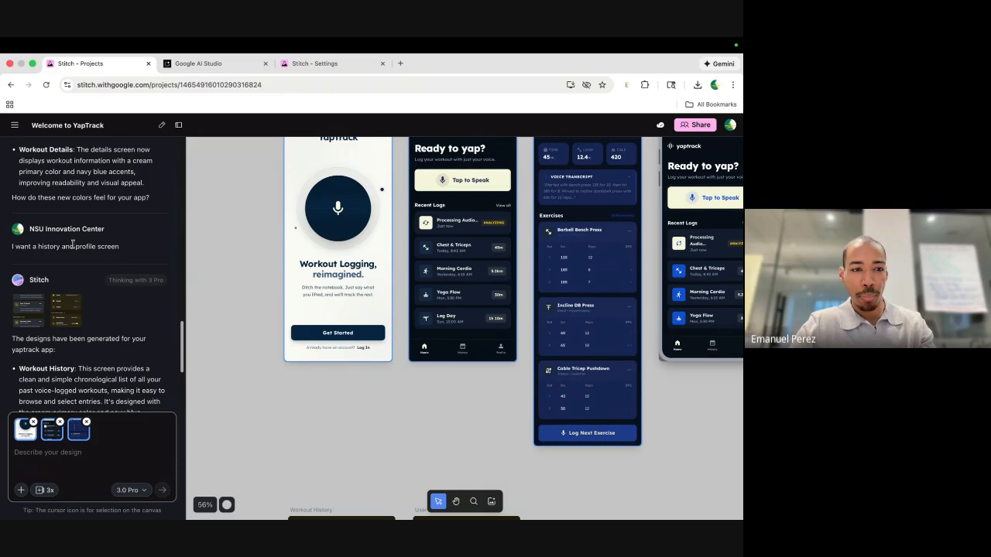
pyautogui.moveTo(126, 248); pyautogui.dragTo(2, 248)
pyautogui.press('super+c')
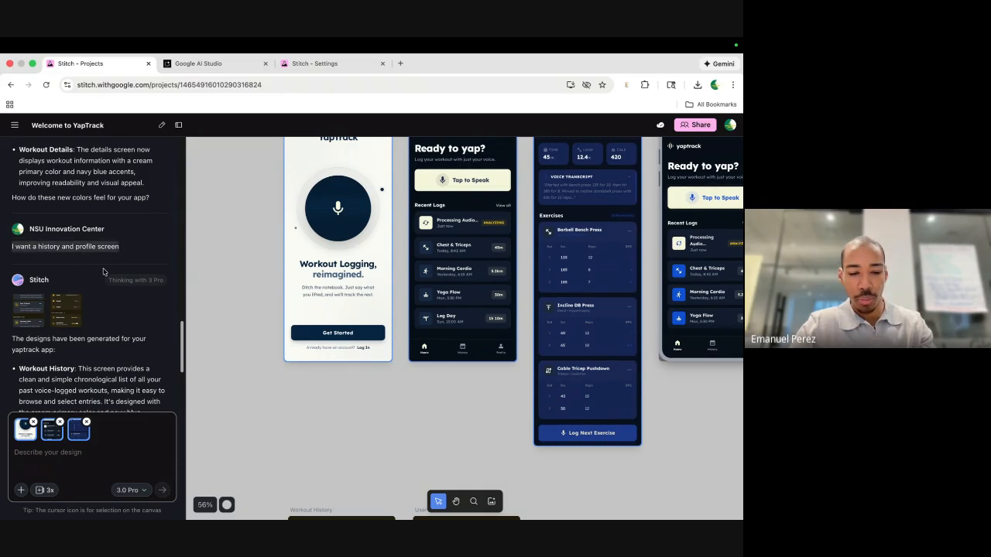
pyautogui.scroll(3, 410, 194)
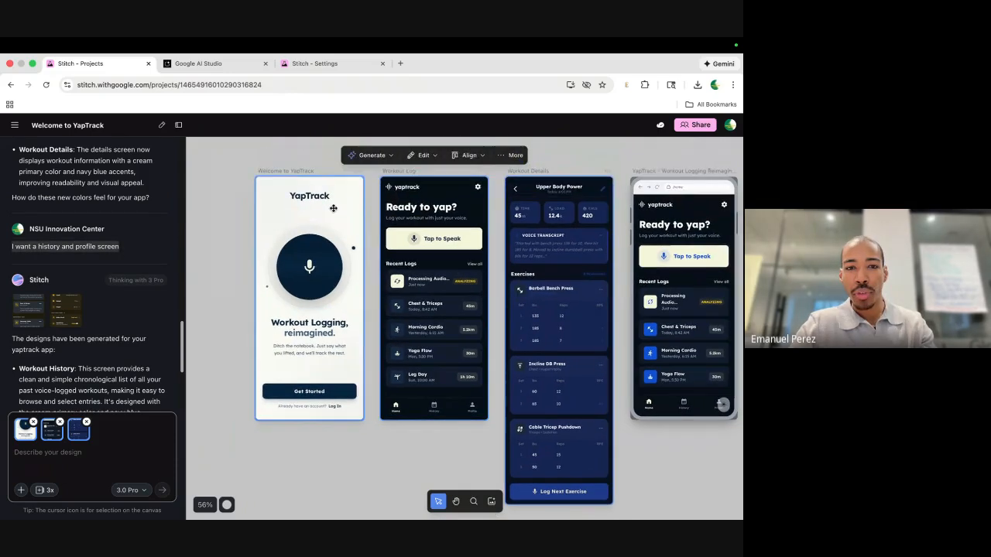
# Paste and send the history and profile screen request again.
pyautogui.click(74, 455)
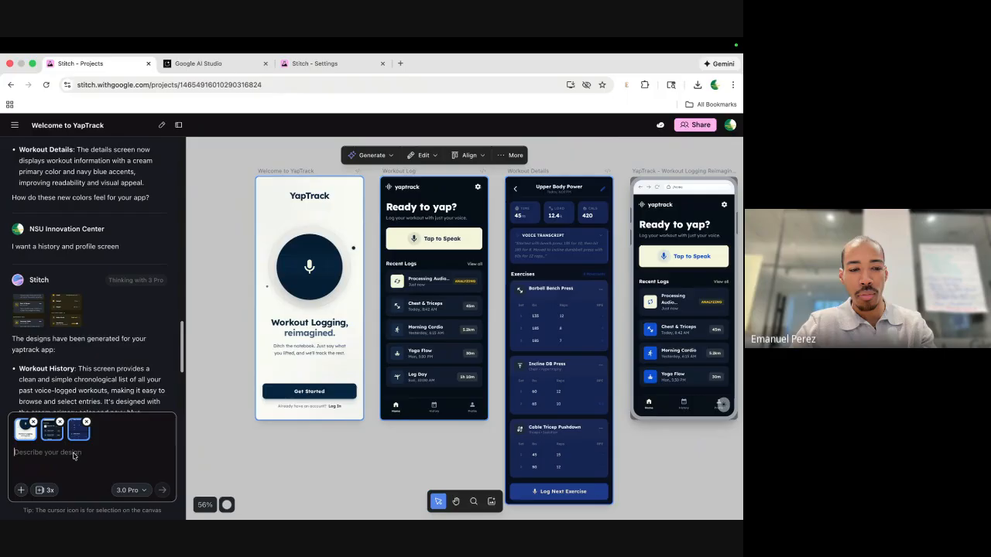
pyautogui.press('super+v')
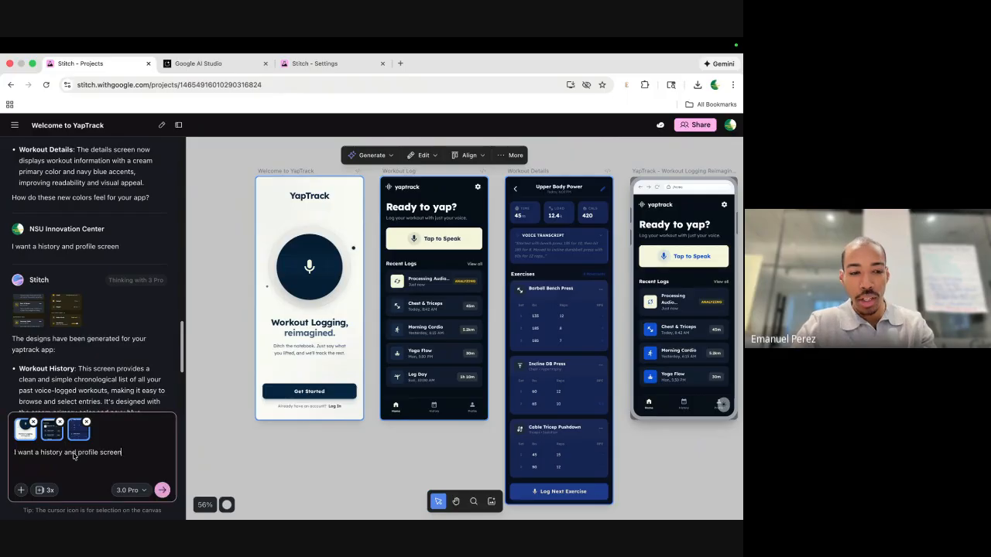
pyautogui.click(162, 491)
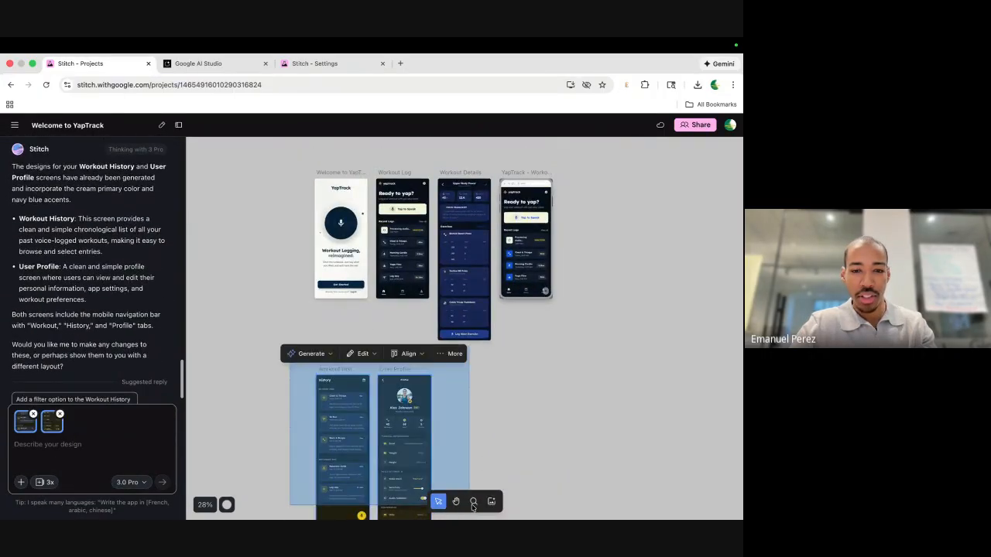
# Move the History and Profile screens lower left and remove an attached thumbnail from the prompt.
pyautogui.moveTo(397, 422); pyautogui.dragTo(274, 411)
pyautogui.hscroll(1, 535, 370)
pyautogui.hscroll(5, 535, 370)
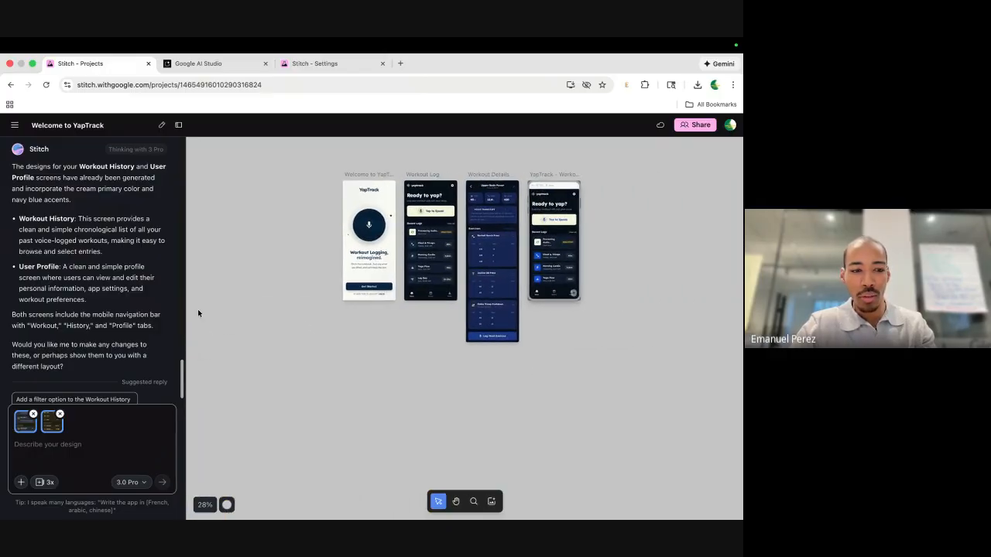
pyautogui.scroll(-1, 139, 350)
pyautogui.scroll(3, 126, 312)
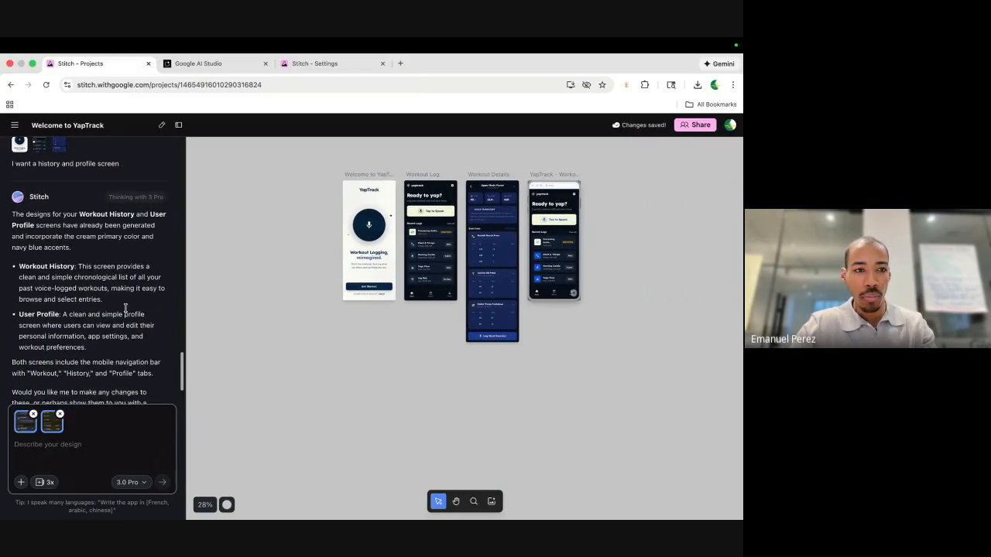
pyautogui.scroll(-3, 125, 308)
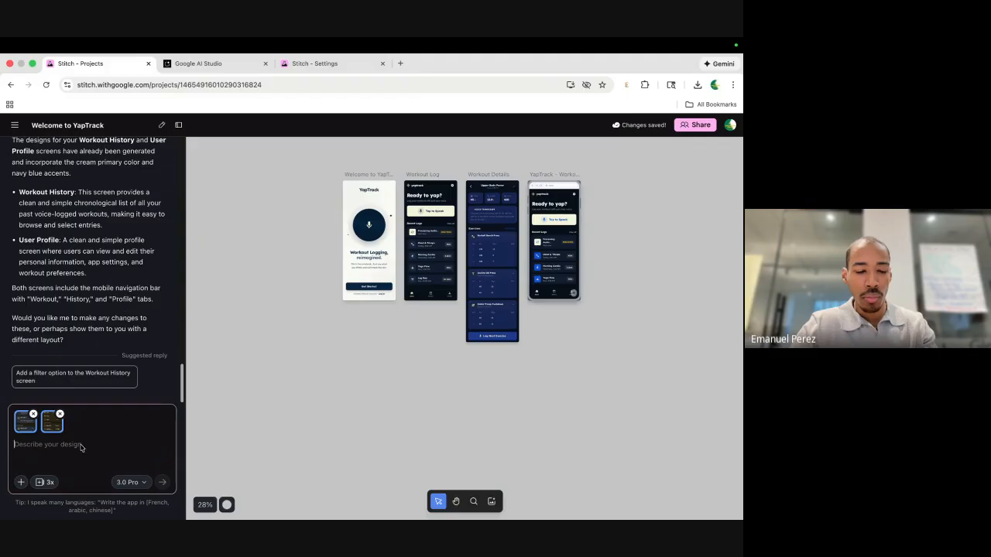
pyautogui.click(33, 416)
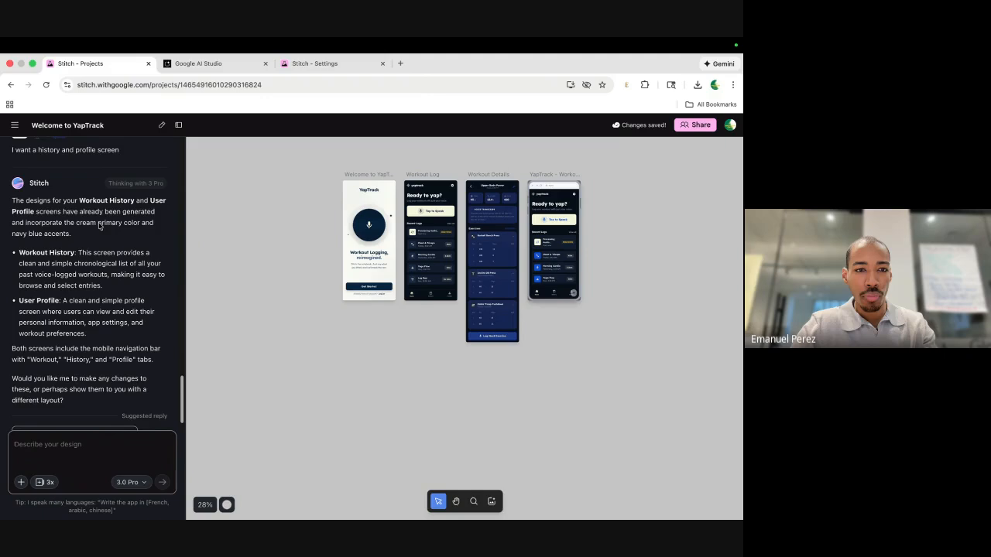
pyautogui.scroll(-2, 94, 338)
pyautogui.scroll(1, 87, 276)
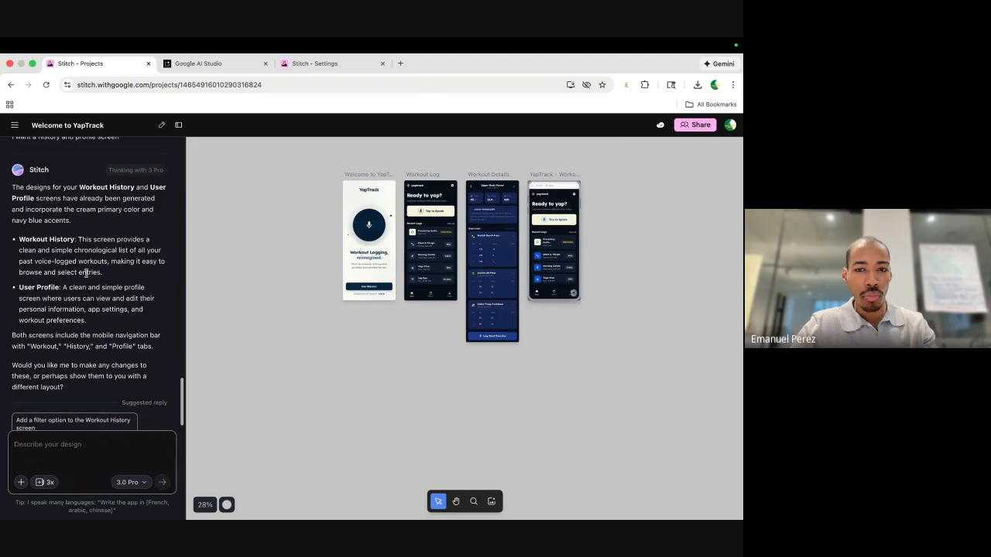
pyautogui.scroll(5, 439, 190)
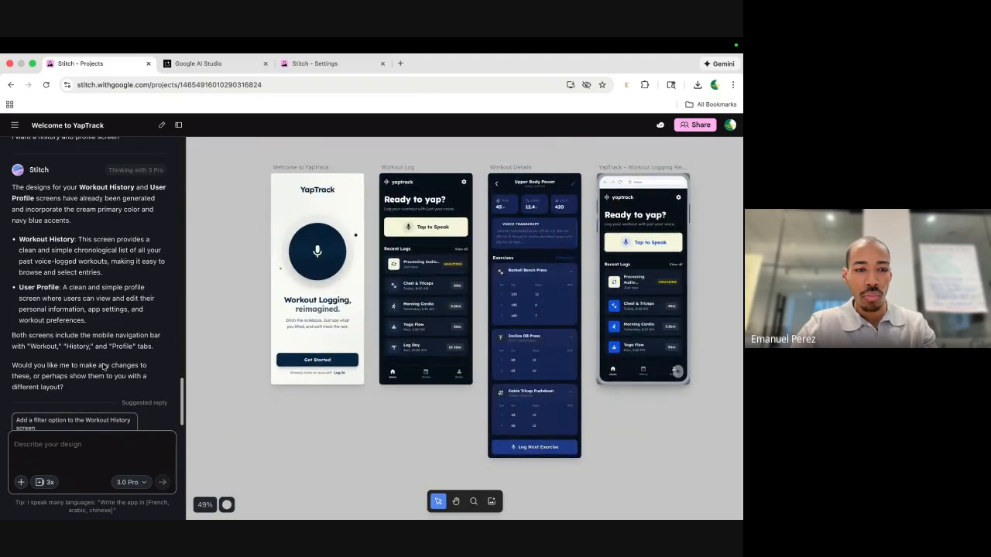
# Send 'make a new design that has the same user interface' and select the Welcome to YapTrack screen.
pyautogui.click(90, 437)
pyautogui.write('make ')
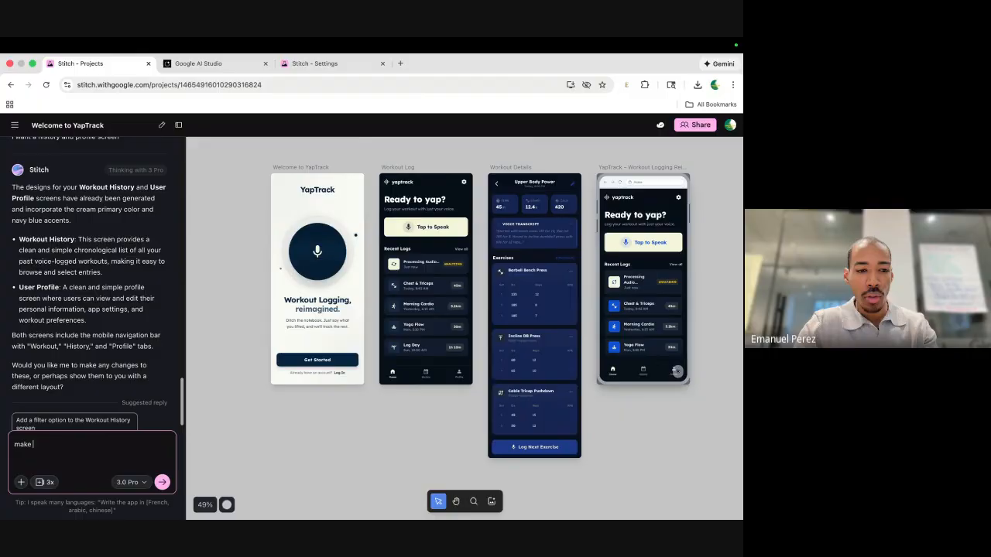
pyautogui.write('a new de')
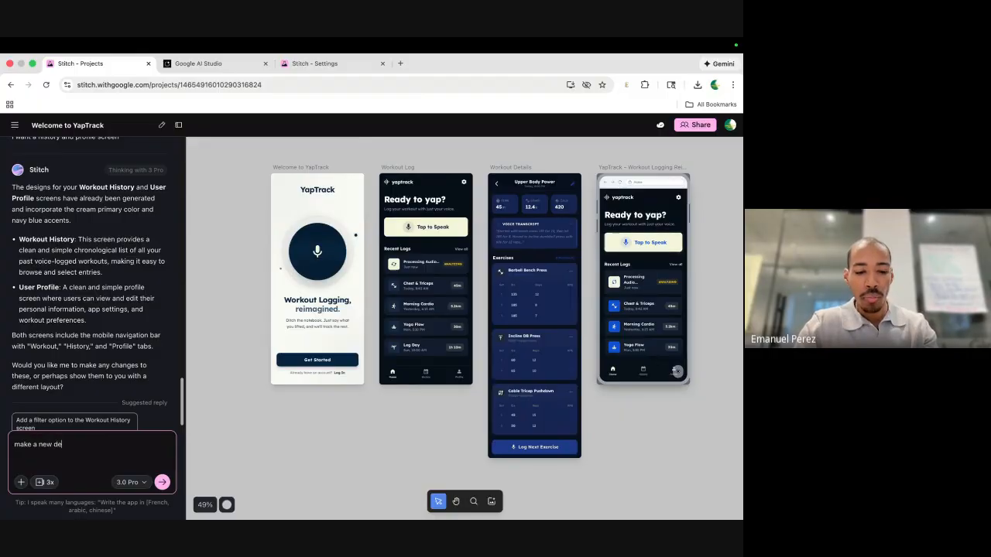
pyautogui.write('sign that has th')
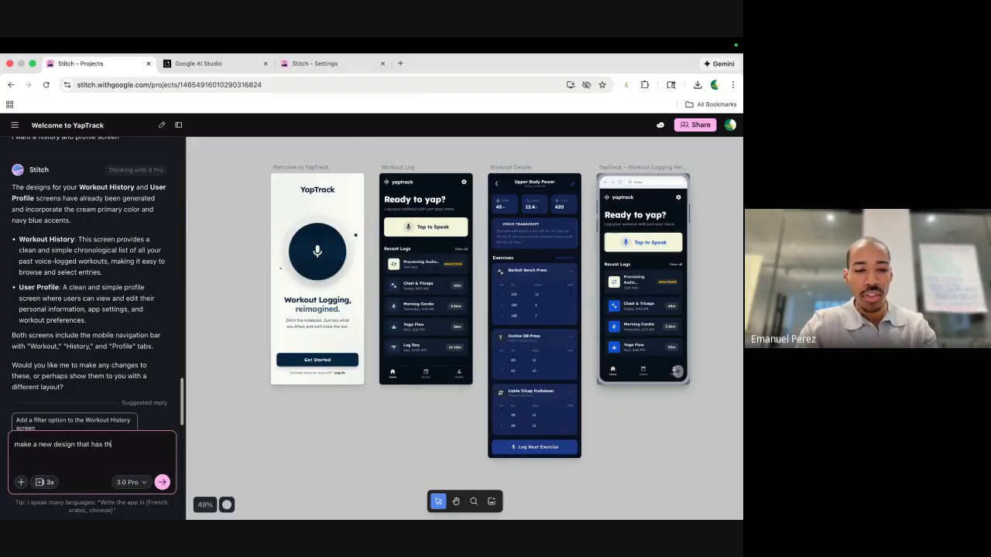
pyautogui.write('e same user')
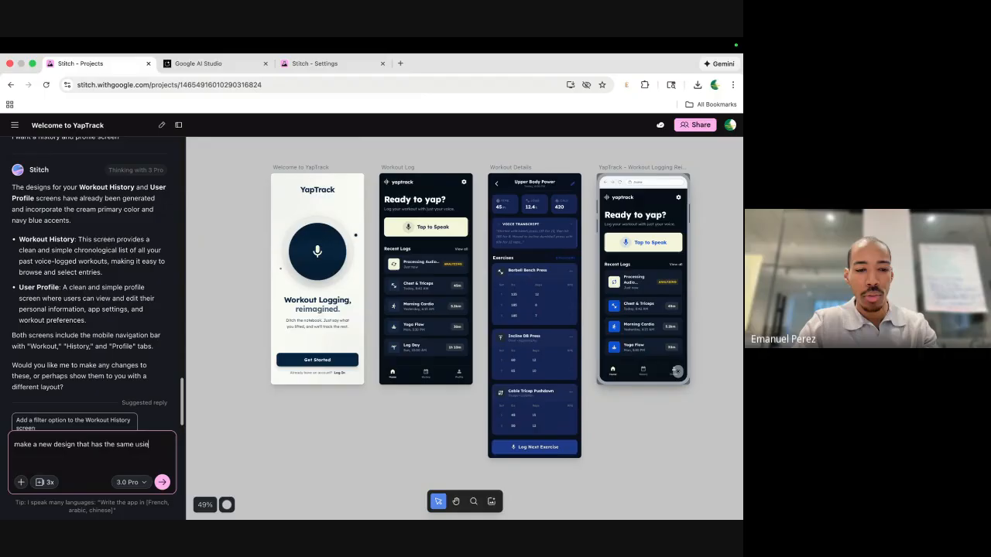
pyautogui.write(' interface')
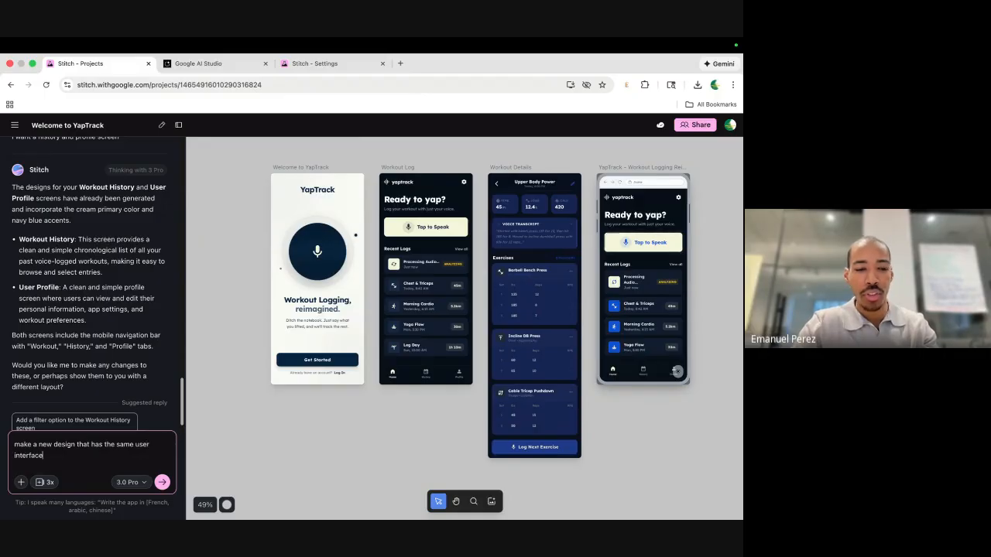
pyautogui.click(161, 482)
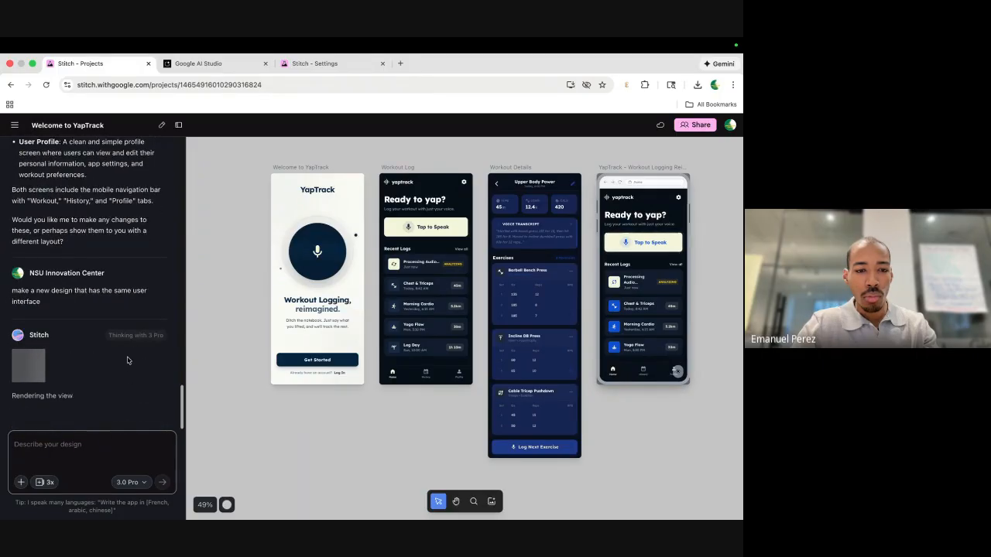
pyautogui.scroll(-1, 213, 379)
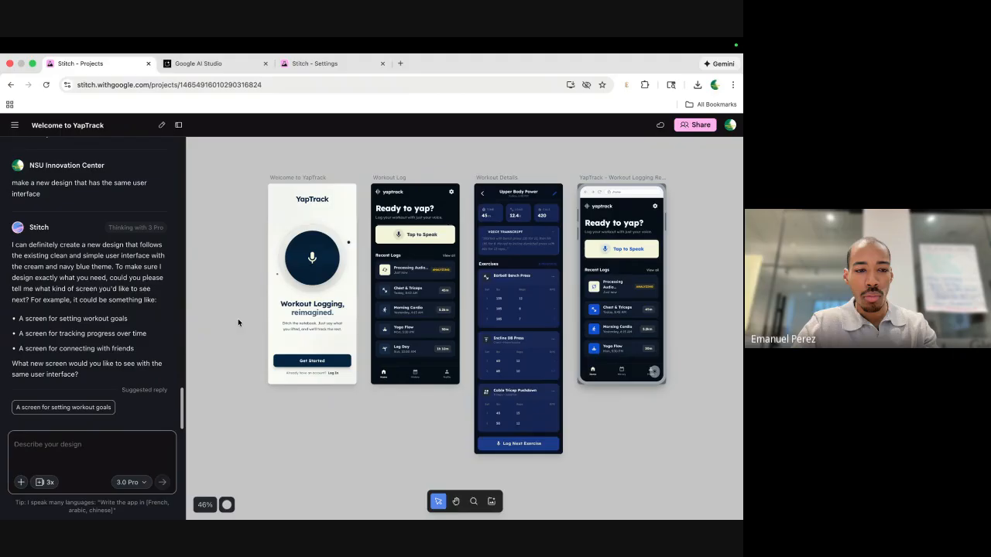
pyautogui.click(354, 283)
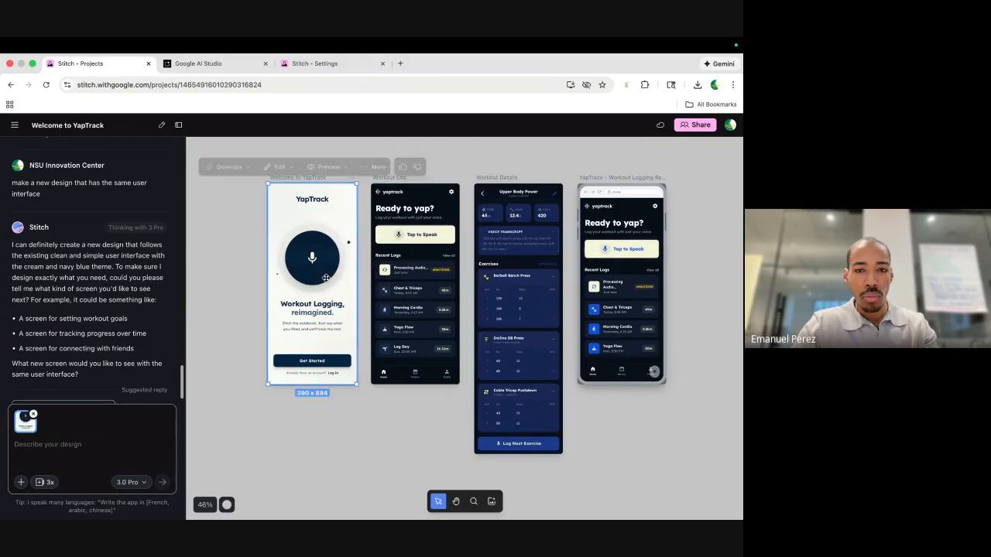
# Send 'I want a history and profile screen' in the Stitch chat.
pyautogui.click(87, 455)
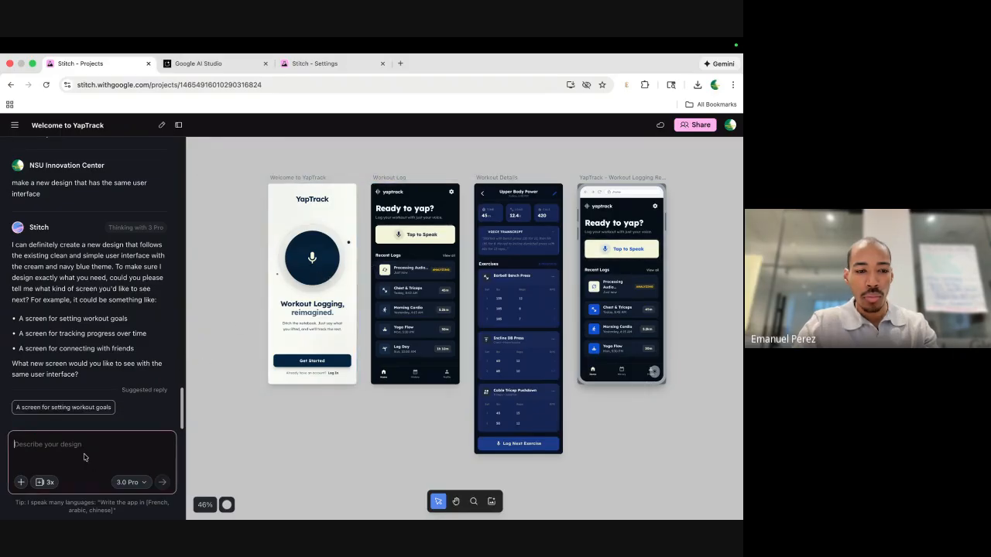
pyautogui.write('I want a history')
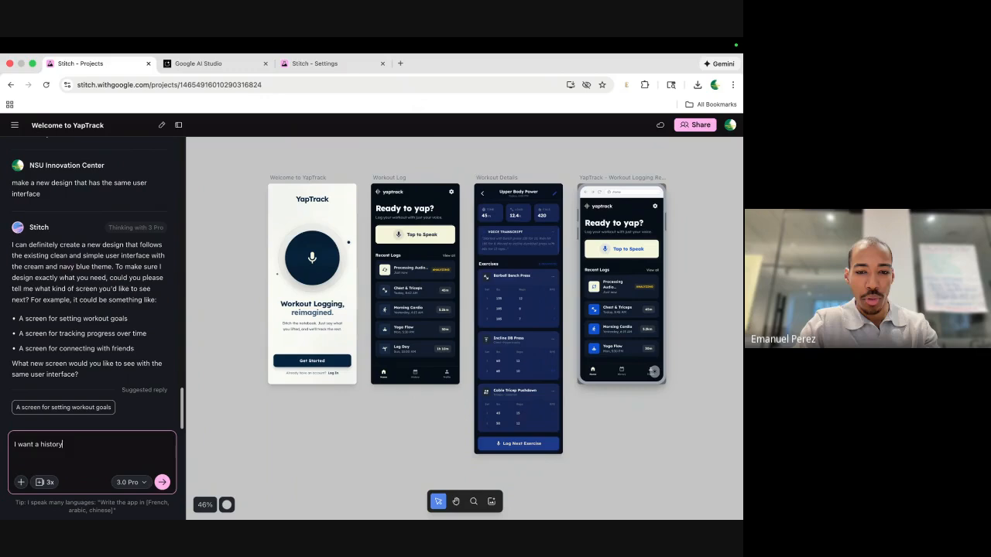
pyautogui.write(' and profle sv')
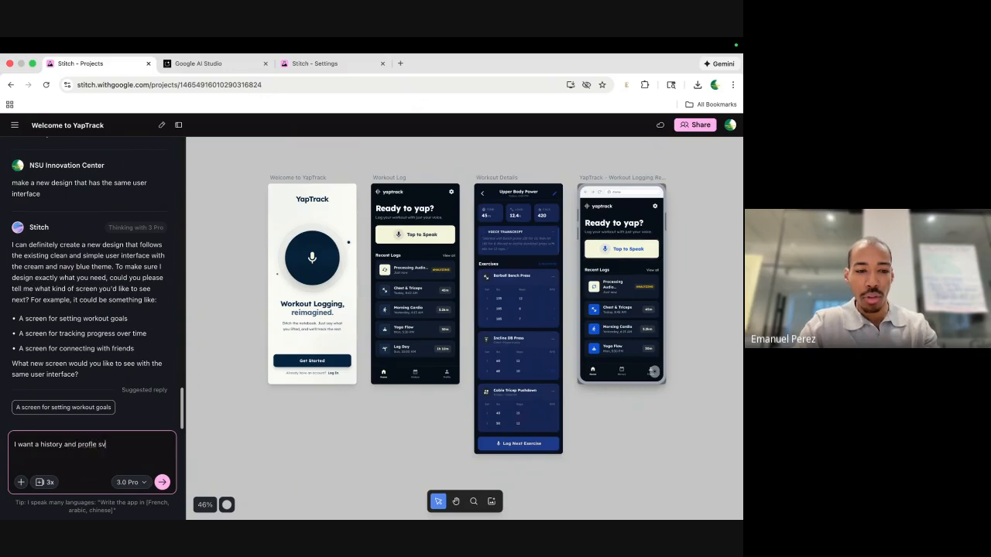
pyautogui.press('BackSpace')
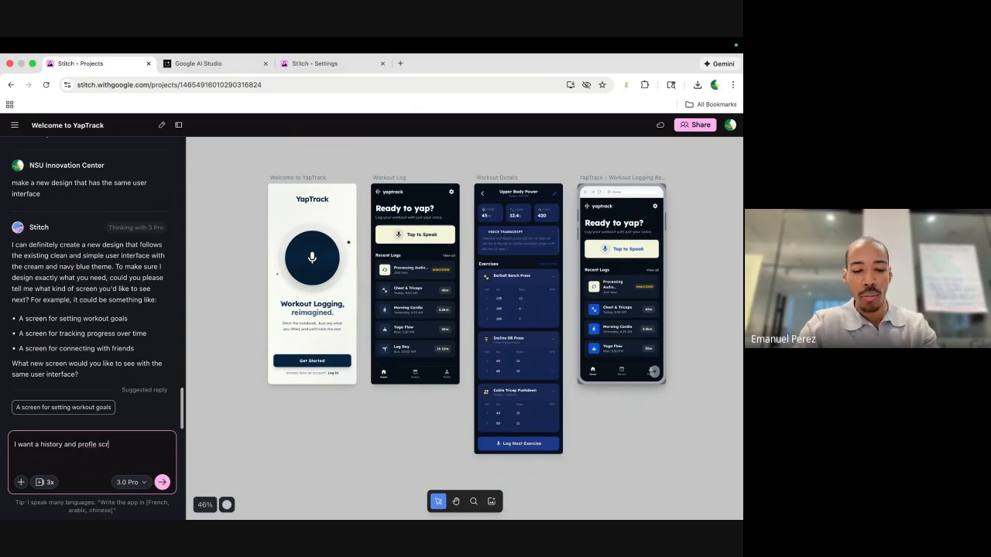
pyautogui.write('creen')
pyautogui.press('Return')
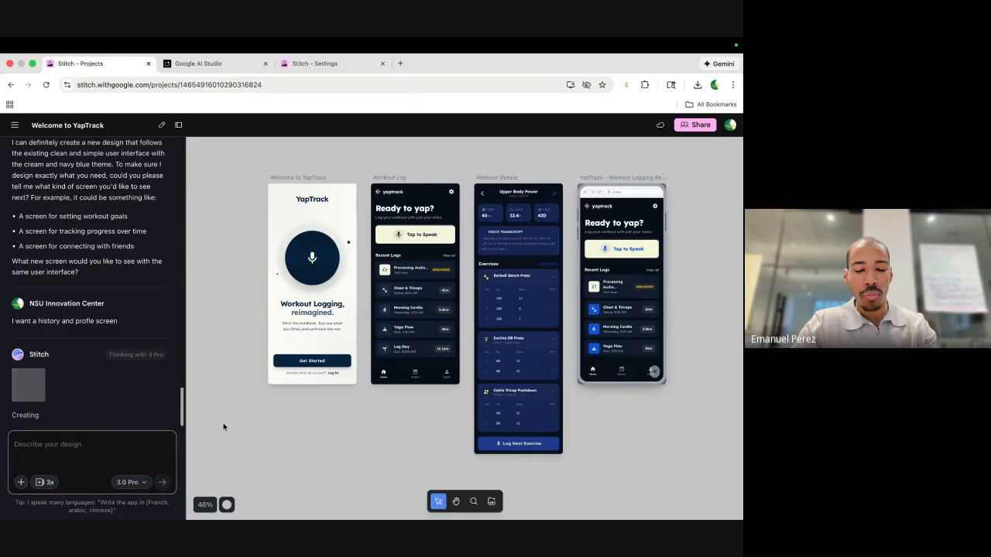
pyautogui.click(411, 246)
pyautogui.click(239, 281)
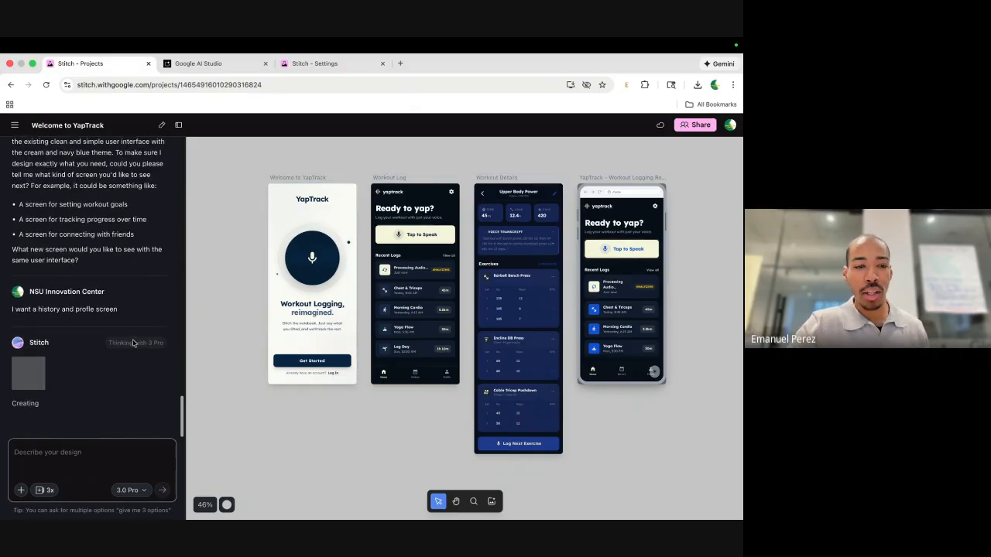
# Dismiss the Split view tip, allow the preview microphone, and get past YapTrack's welcome screen.
pyautogui.click(222, 68)
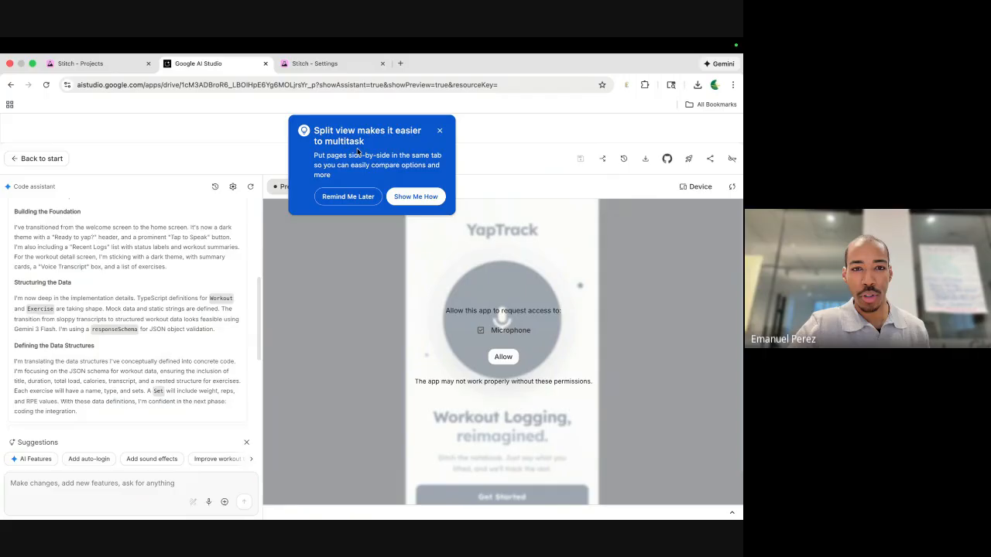
pyautogui.click(440, 130)
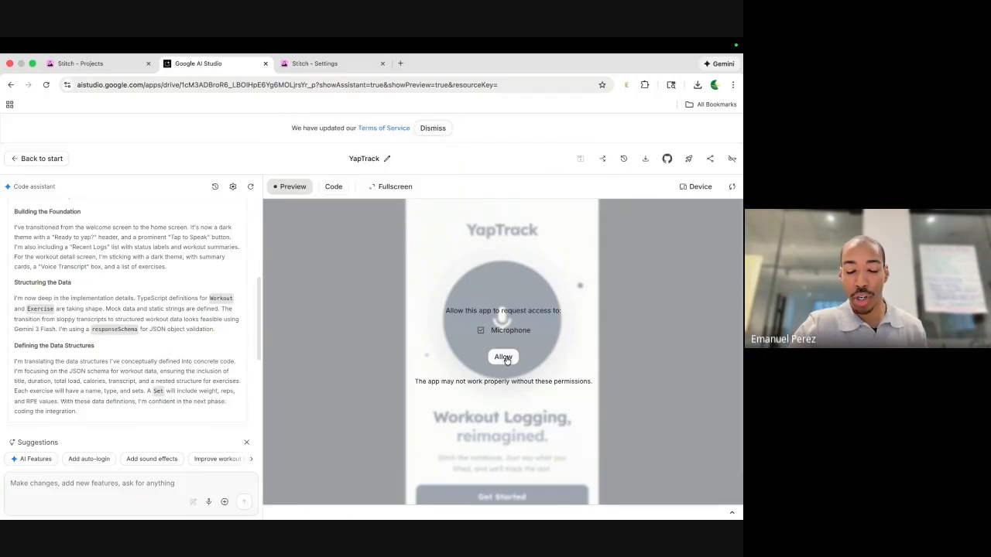
pyautogui.click(504, 359)
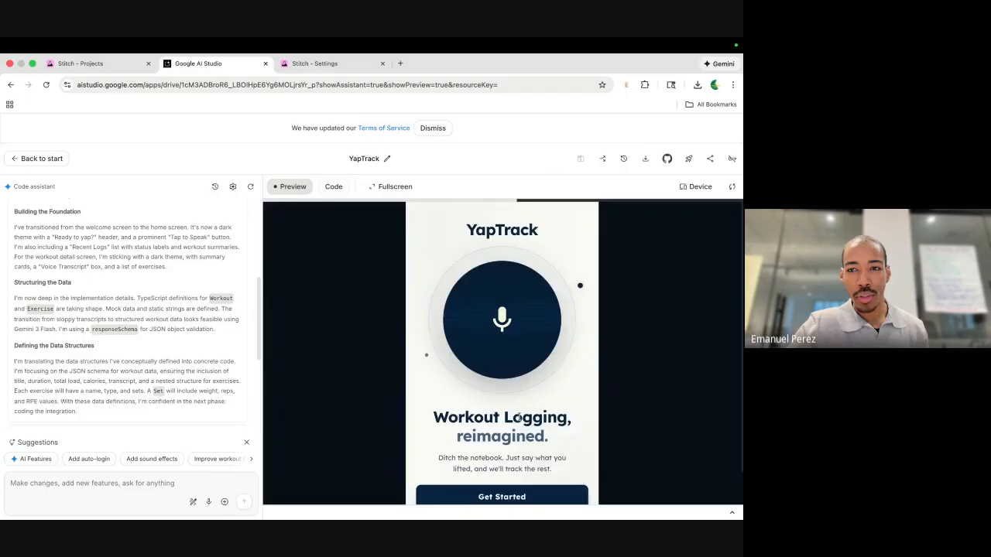
pyautogui.scroll(-1, 480, 391)
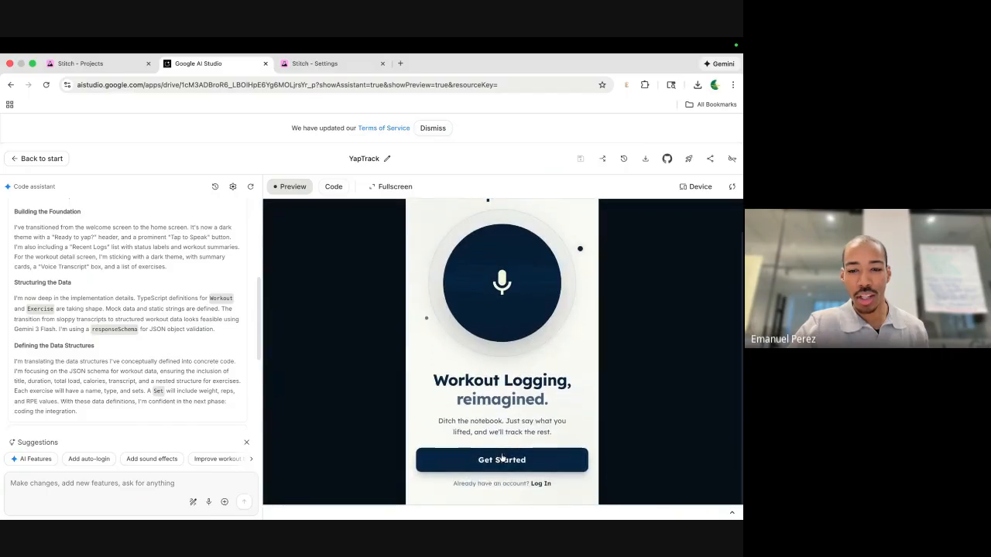
pyautogui.click(493, 461)
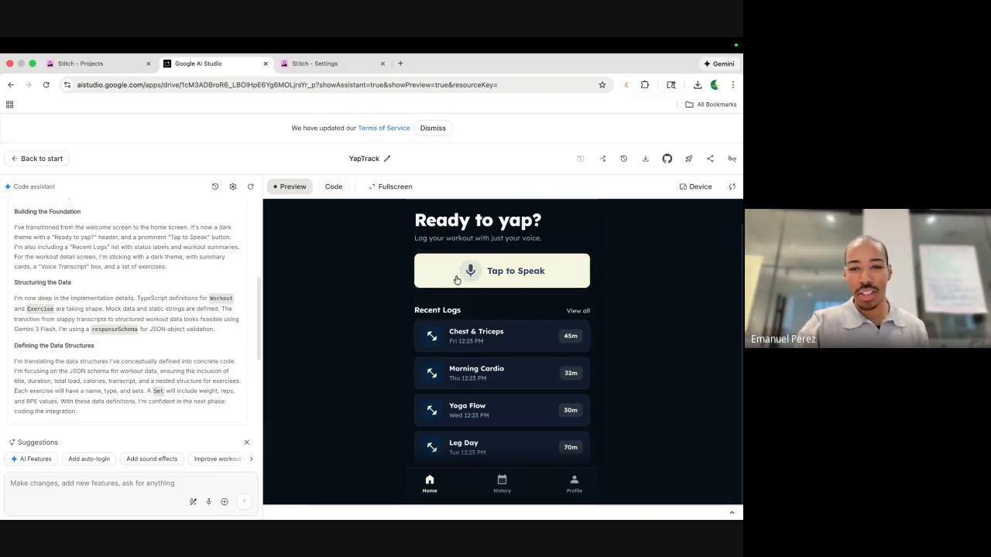
# Record a spoken 100-pushup morning workout with Tap to Speak, allowing microphone access while visiting.
pyautogui.click(479, 270)
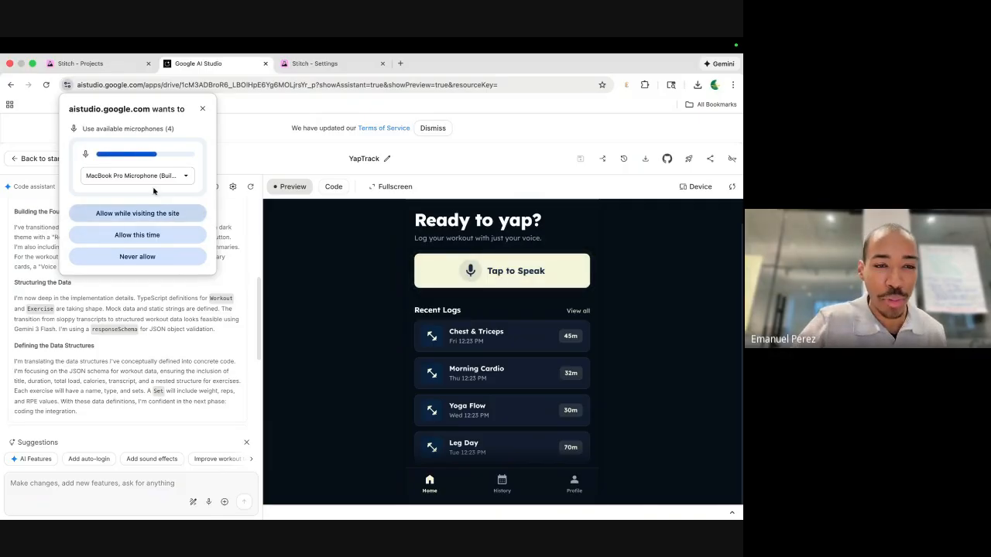
pyautogui.click(147, 214)
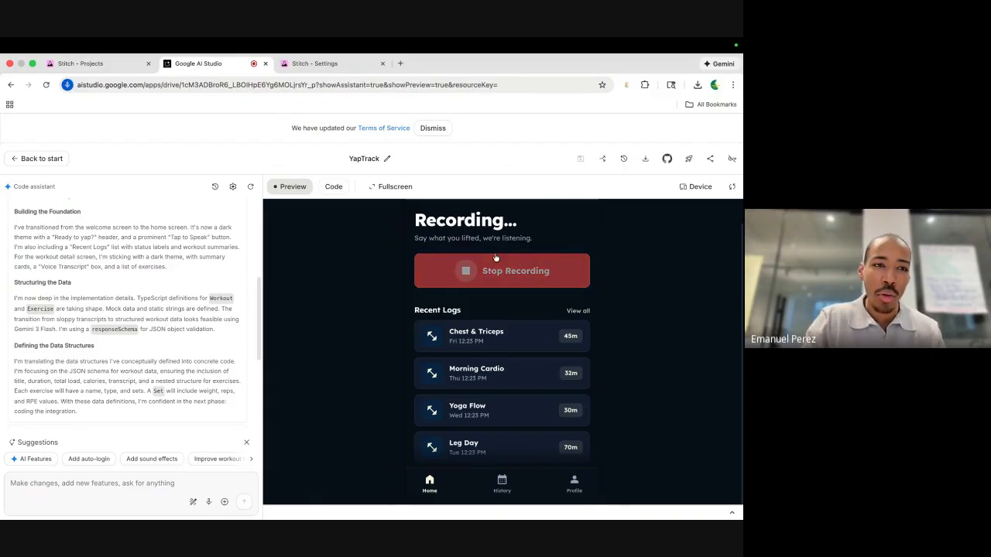
pyautogui.click(478, 267)
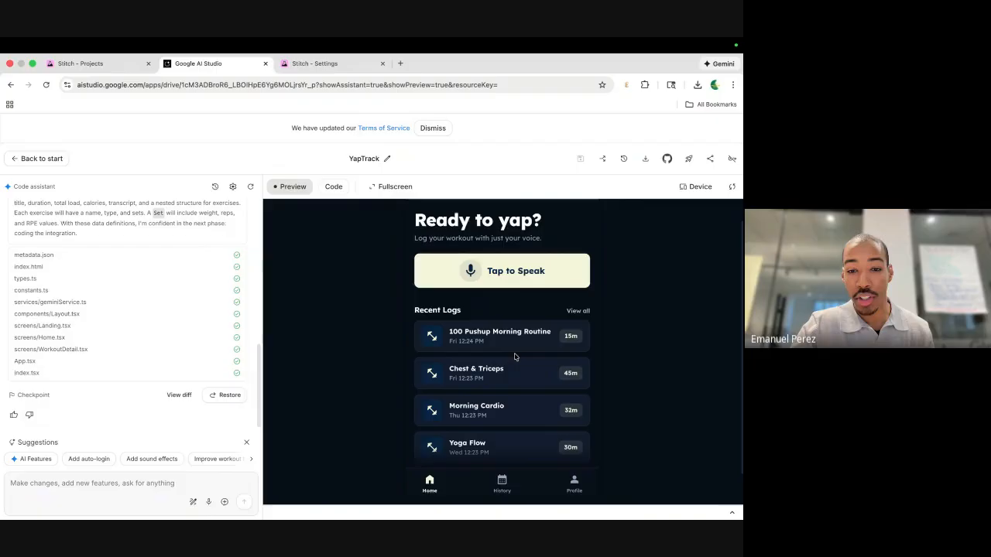
# Review the new 100 Pushup Morning Routine log (15m, sets of 5 pushups), then return home.
pyautogui.scroll(5, 514, 357)
pyautogui.scroll(-5, 465, 332)
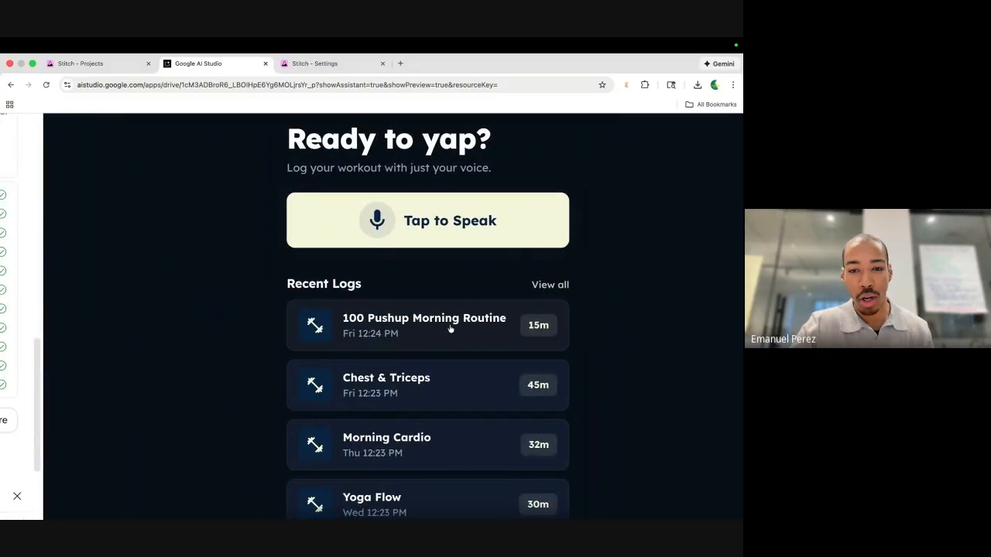
pyautogui.click(450, 332)
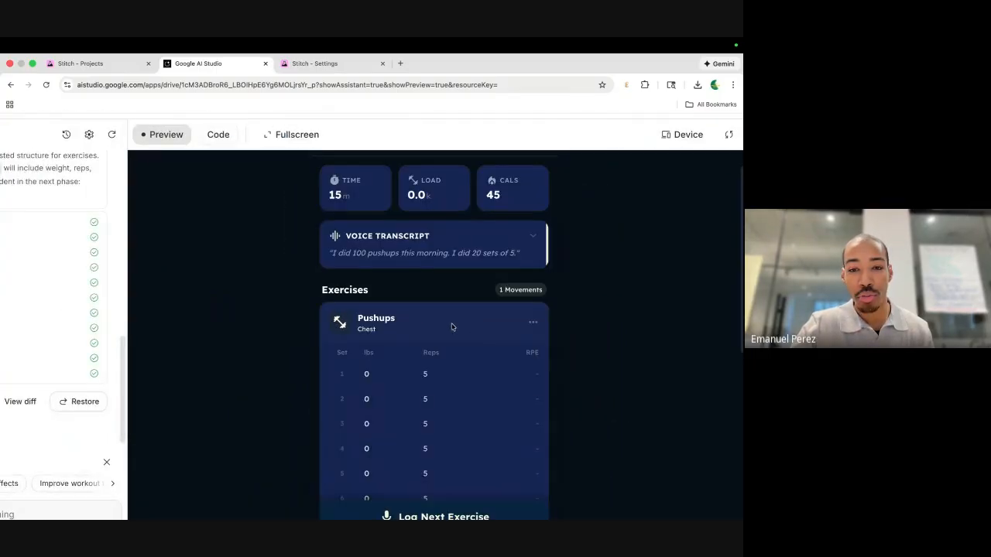
pyautogui.scroll(-3, 452, 326)
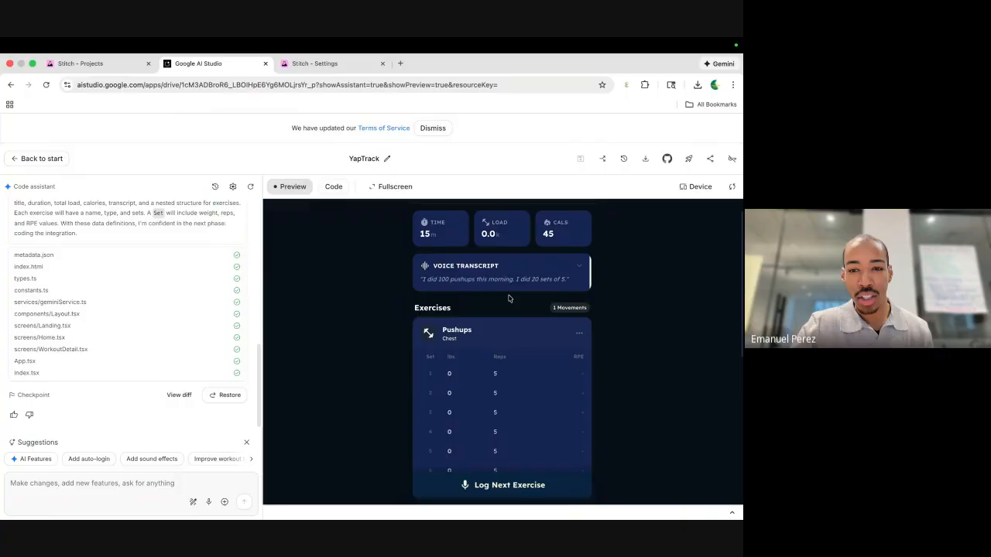
pyautogui.scroll(-2, 509, 341)
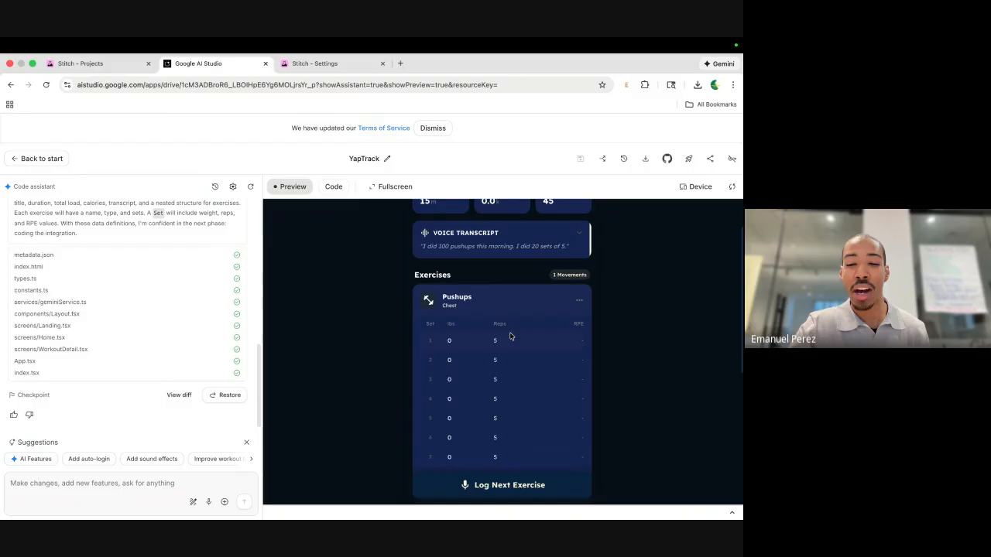
pyautogui.scroll(-5, 511, 352)
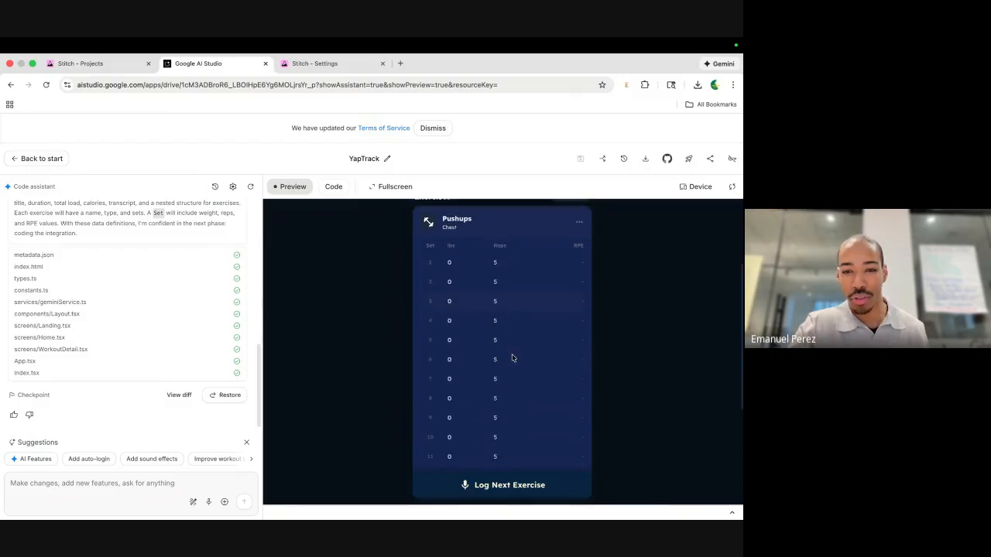
pyautogui.scroll(5, 511, 357)
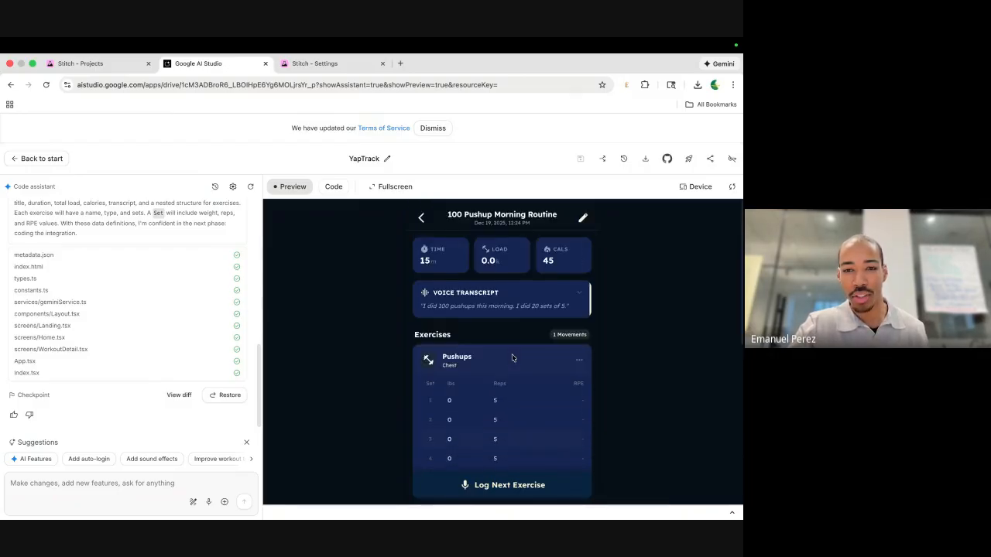
pyautogui.click(421, 218)
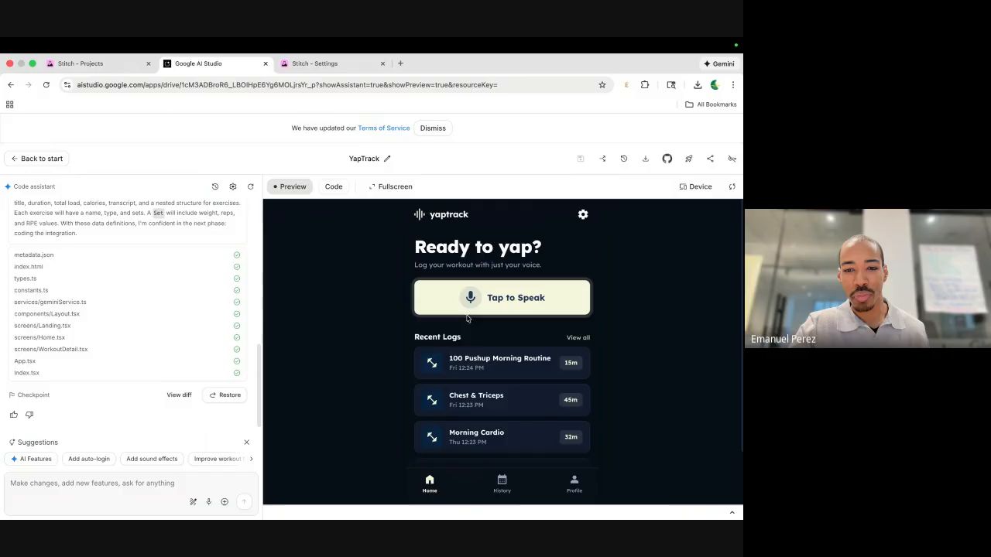
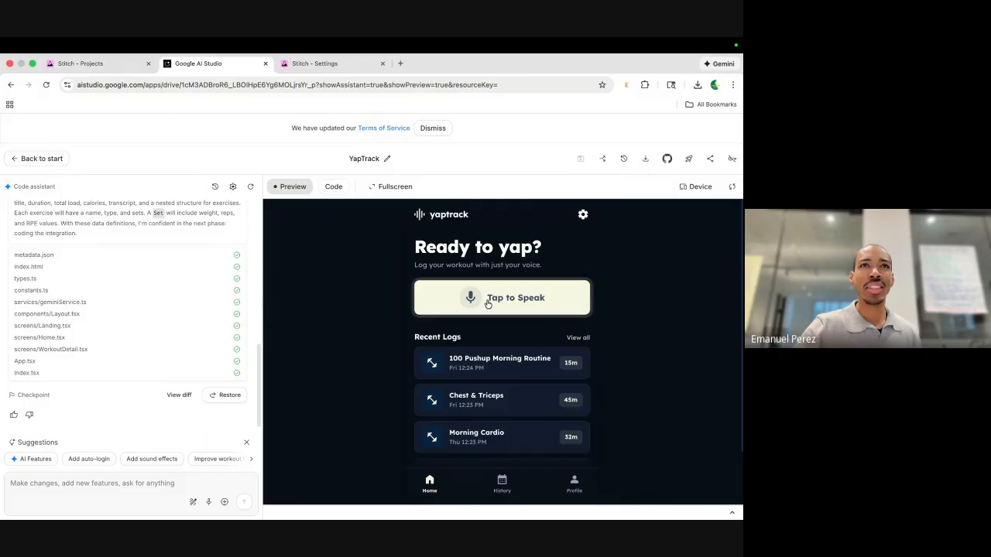
# Voice-log a dumbbell squat workout in the YapTrack preview with Tap to Speak and Stop Recording.
pyautogui.click(488, 304)
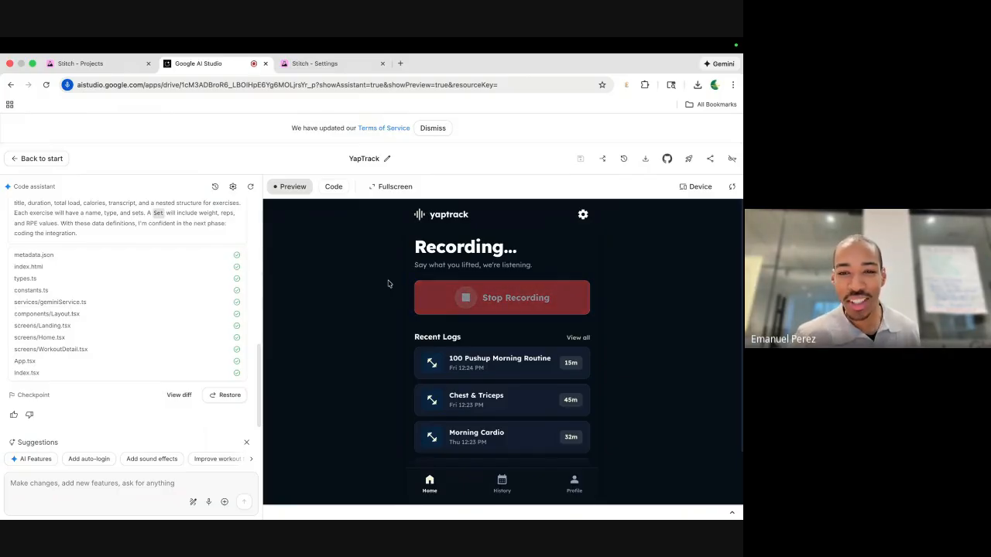
pyautogui.click(488, 305)
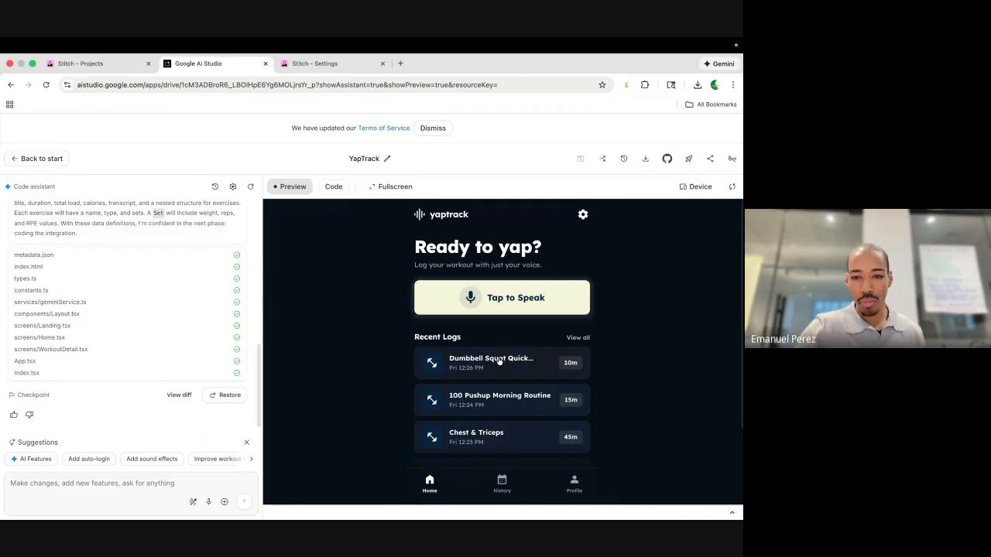
# Open the Dumbbell Squat Quick Session log and review its two 40 lbs × 8 front-squat sets.
pyautogui.click(500, 361)
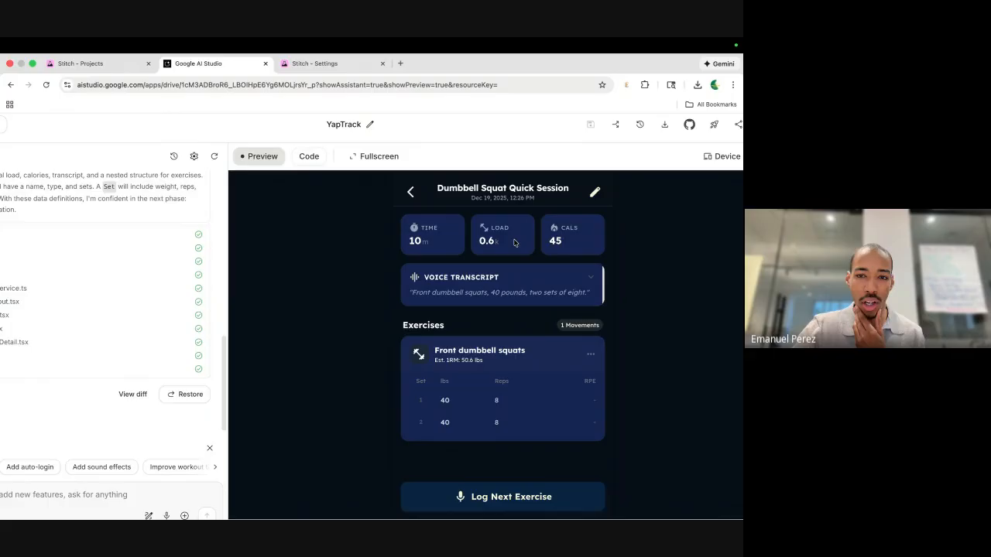
pyautogui.scroll(2, 505, 237)
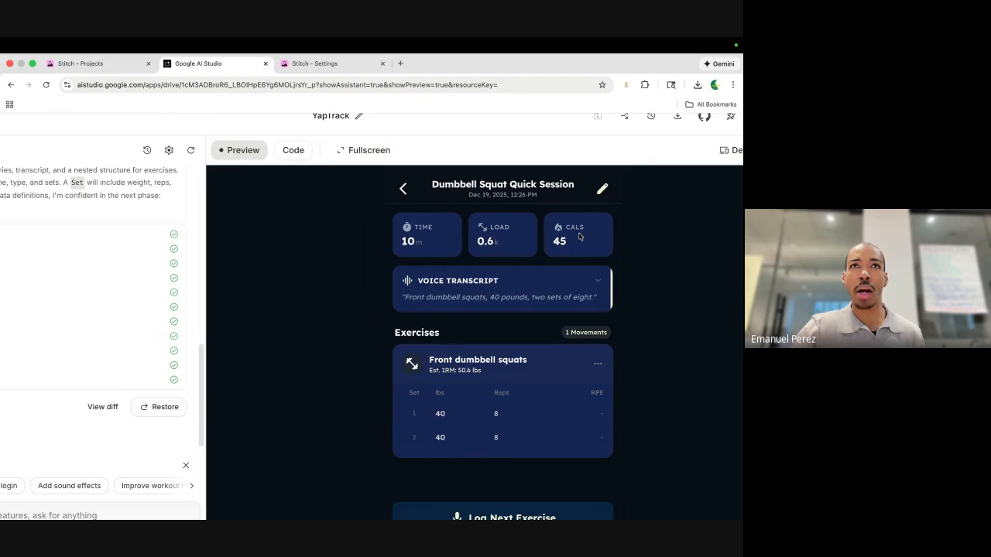
pyautogui.scroll(-1, 578, 242)
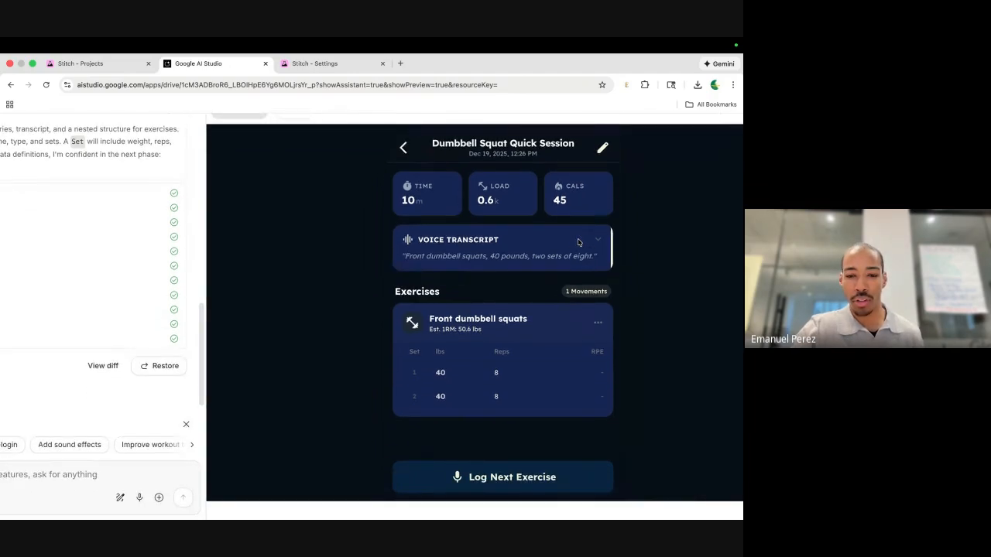
pyautogui.scroll(-2, 551, 295)
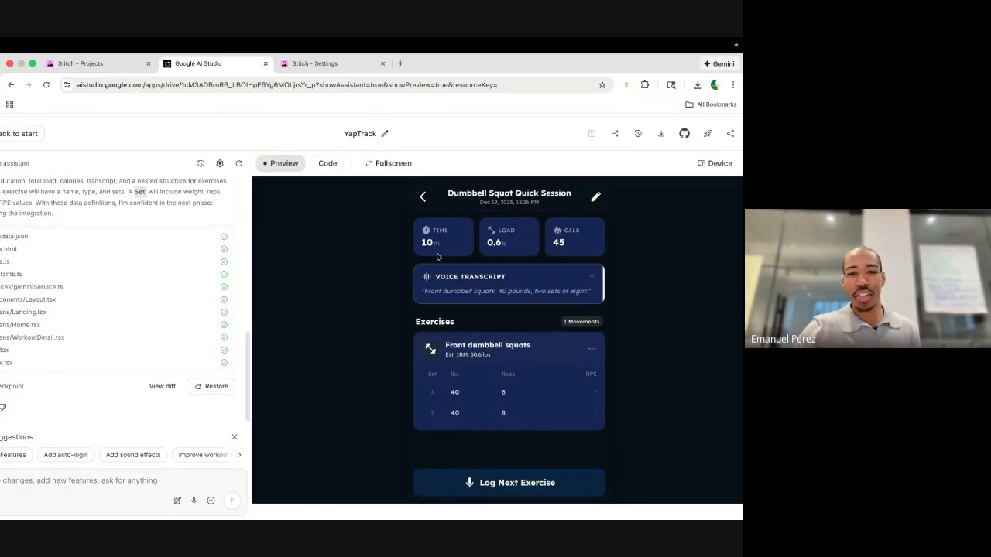
# Go back to YapTrack's home screen and view the History placeholder page.
pyautogui.click(422, 206)
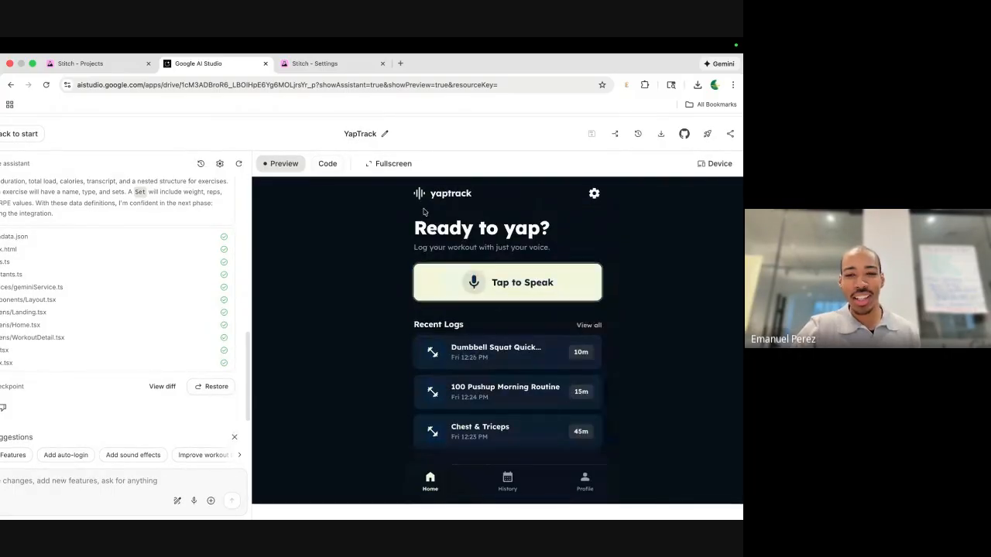
pyautogui.scroll(-1, 511, 369)
pyautogui.scroll(-4, 511, 369)
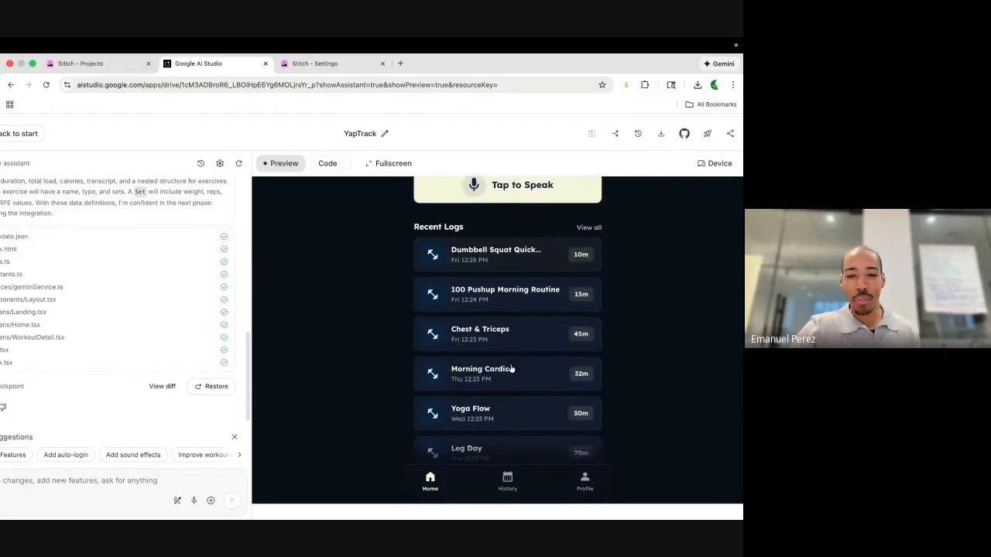
pyautogui.click(507, 480)
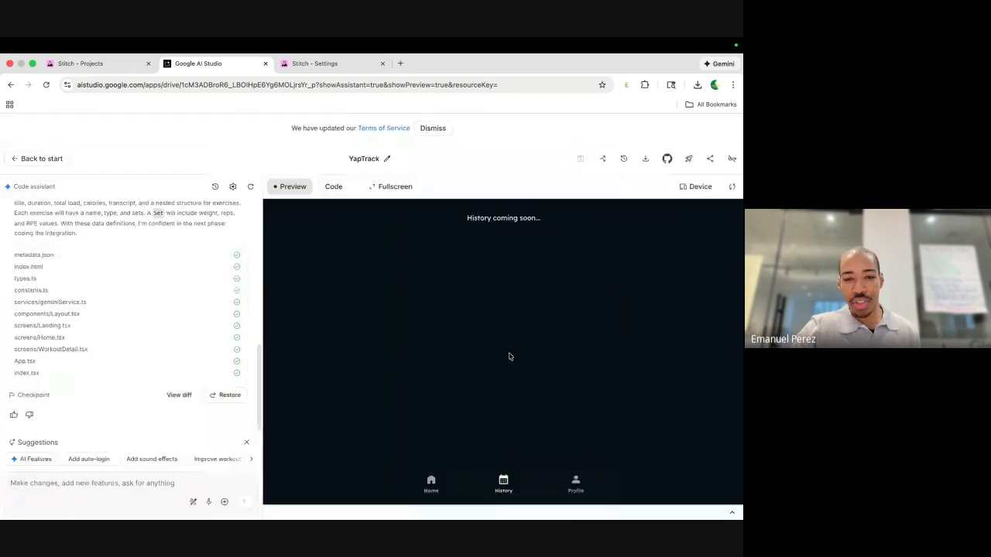
pyautogui.scroll(10, 84, 261)
pyautogui.scroll(-4, 85, 261)
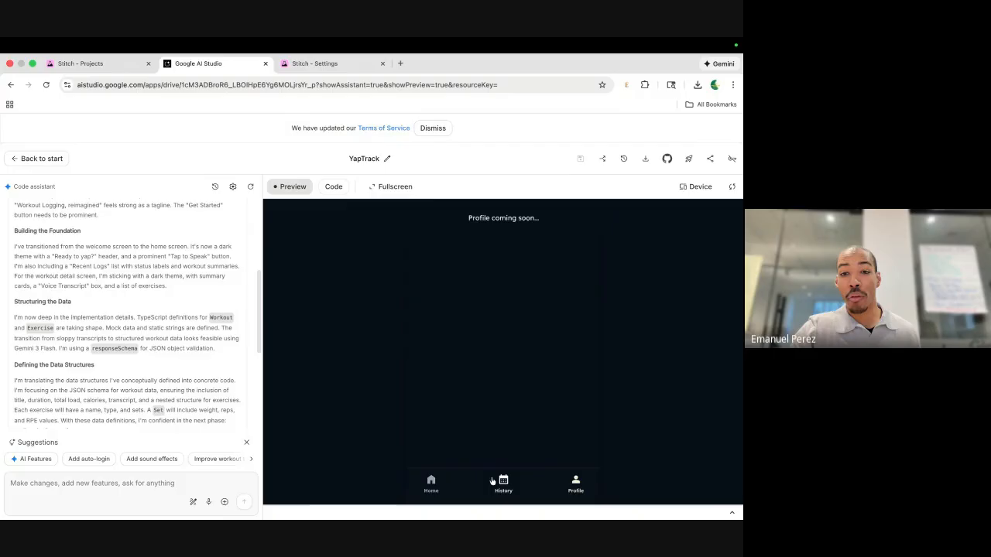
# Return the preview to Home and move to Stitch's Settings page showing 12/150 daily credits.
pyautogui.click(432, 480)
pyautogui.scroll(-2, 531, 343)
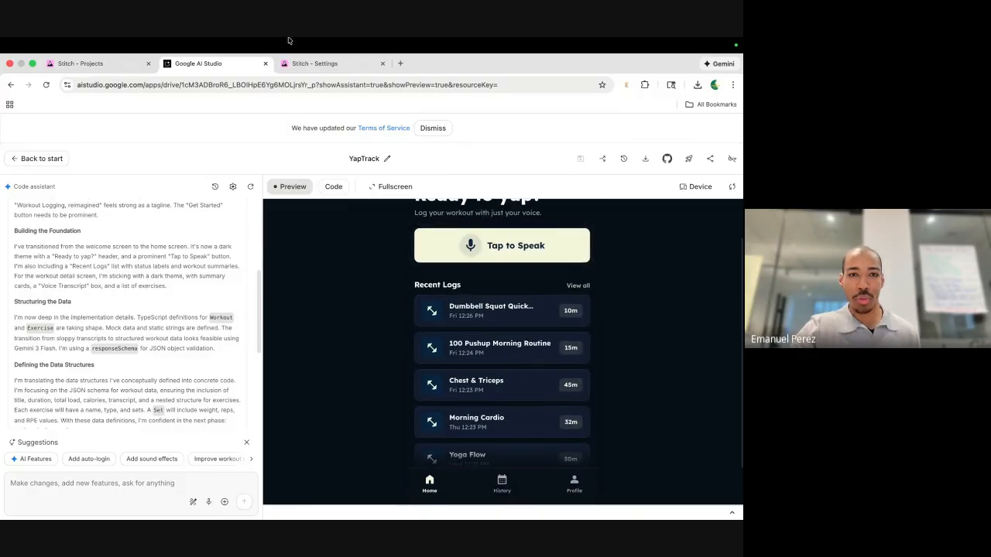
pyautogui.click(312, 65)
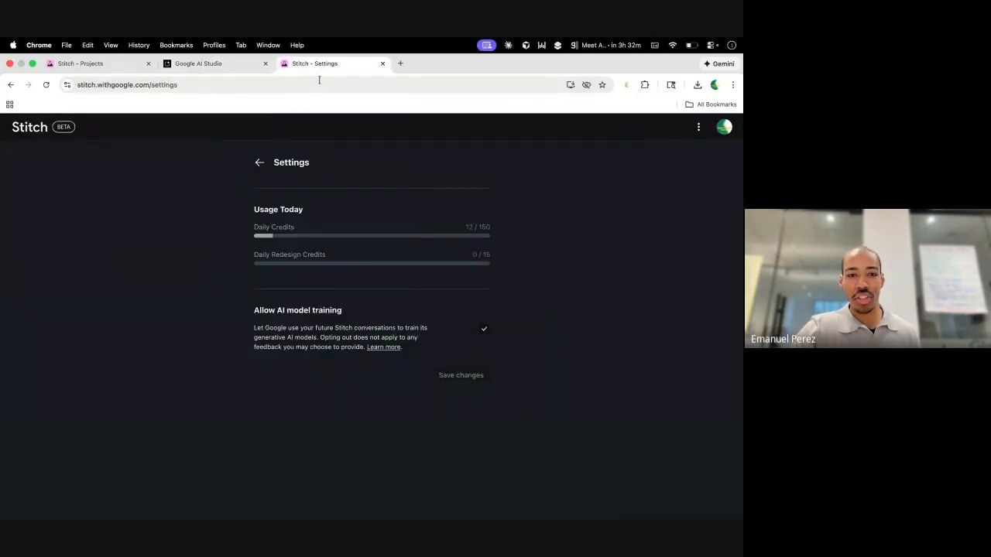
# Switch to the Stitch YapTrack project and browse its design canvas.
pyautogui.click(108, 64)
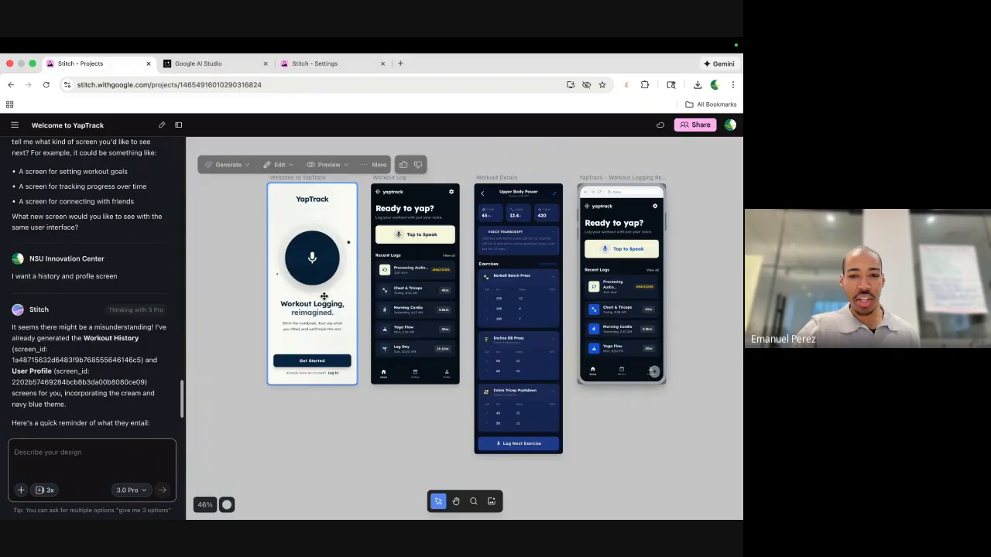
pyautogui.scroll(-5, 403, 355)
pyautogui.scroll(-5, 454, 332)
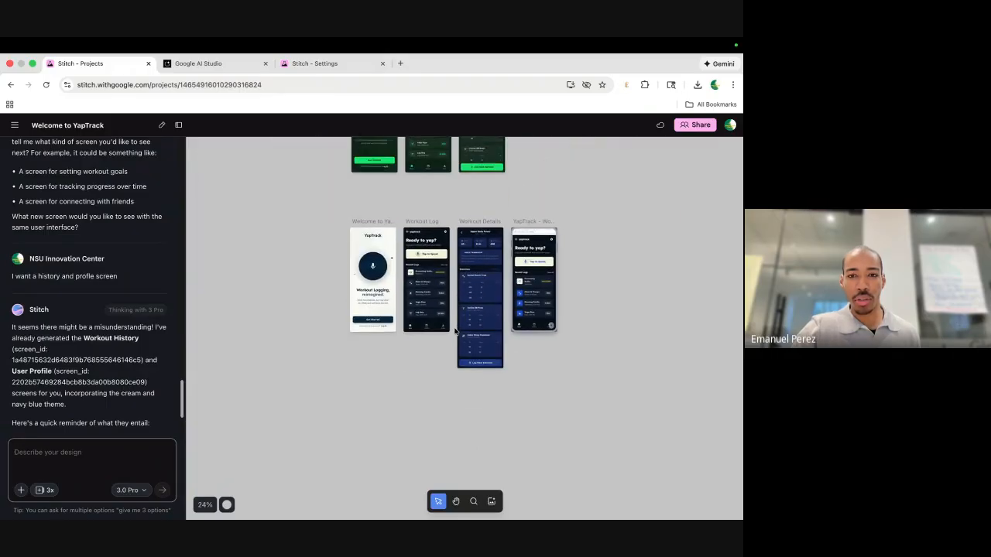
pyautogui.scroll(2, 408, 301)
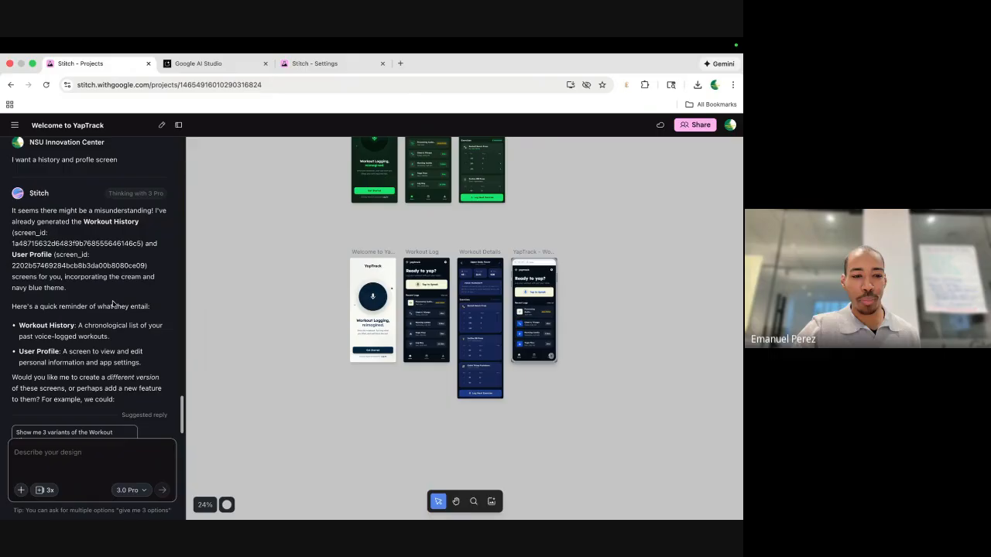
pyautogui.hscroll(-4, 478, 315)
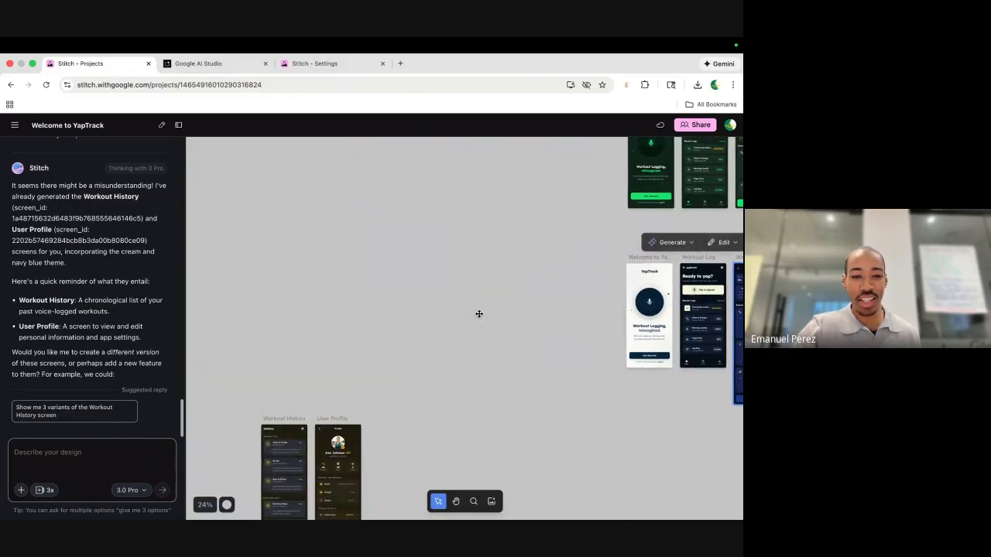
pyautogui.scroll(-1, 478, 314)
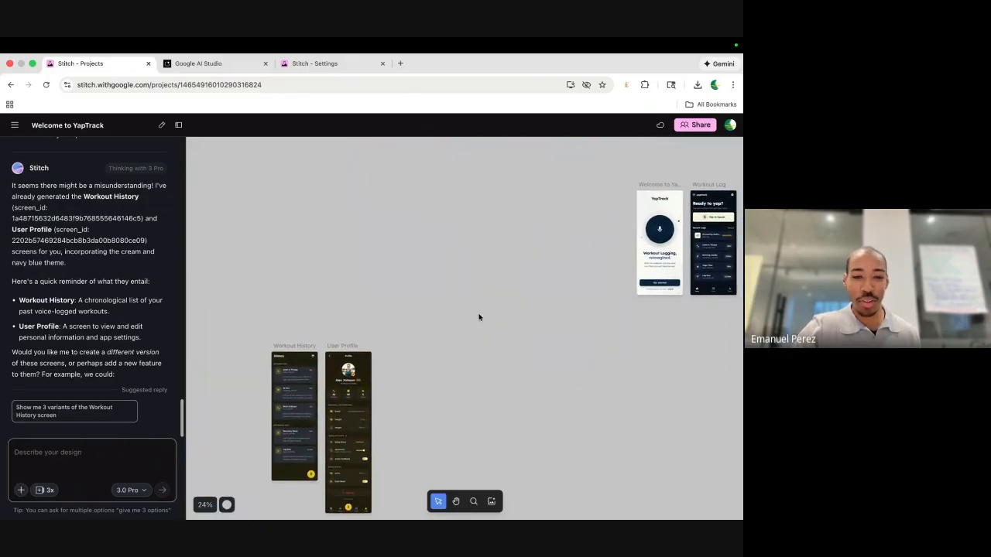
# Request 'Show me 3 variants of the Workout History screen' via the suggested reply.
pyautogui.click(81, 412)
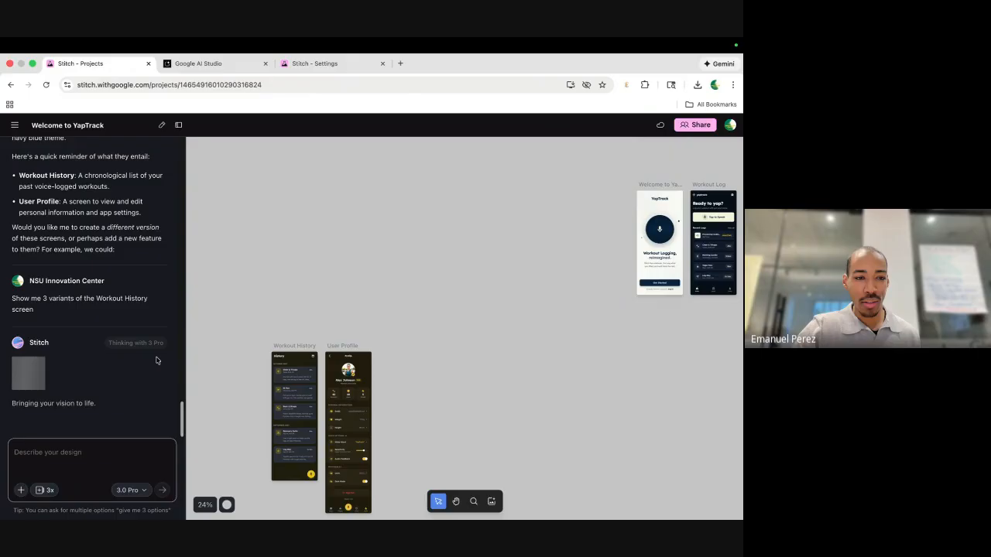
pyautogui.scroll(5, 148, 334)
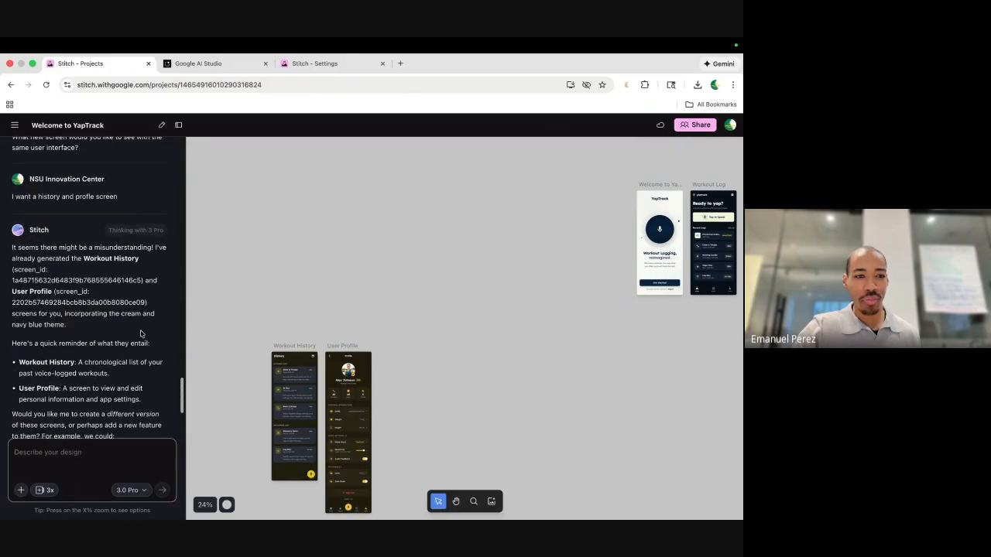
pyautogui.scroll(-5, 140, 334)
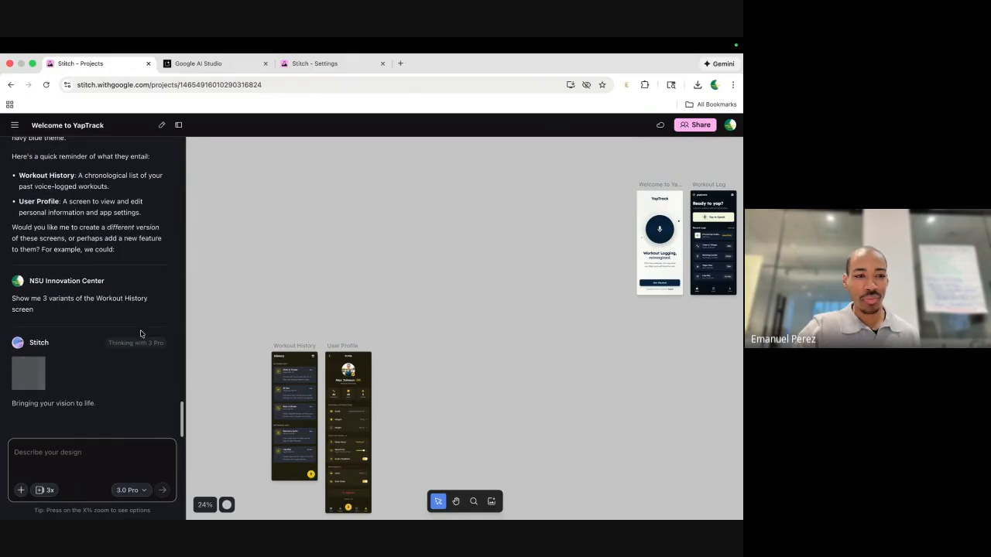
pyautogui.hscroll(4, 567, 268)
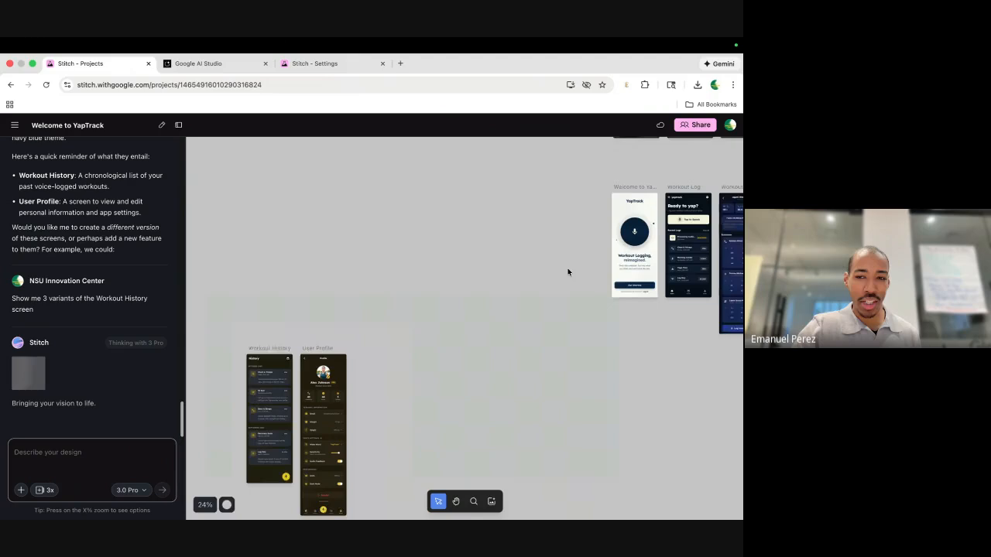
pyautogui.hscroll(-2, 474, 340)
pyautogui.scroll(-1, 473, 339)
pyautogui.scroll(-2, 474, 340)
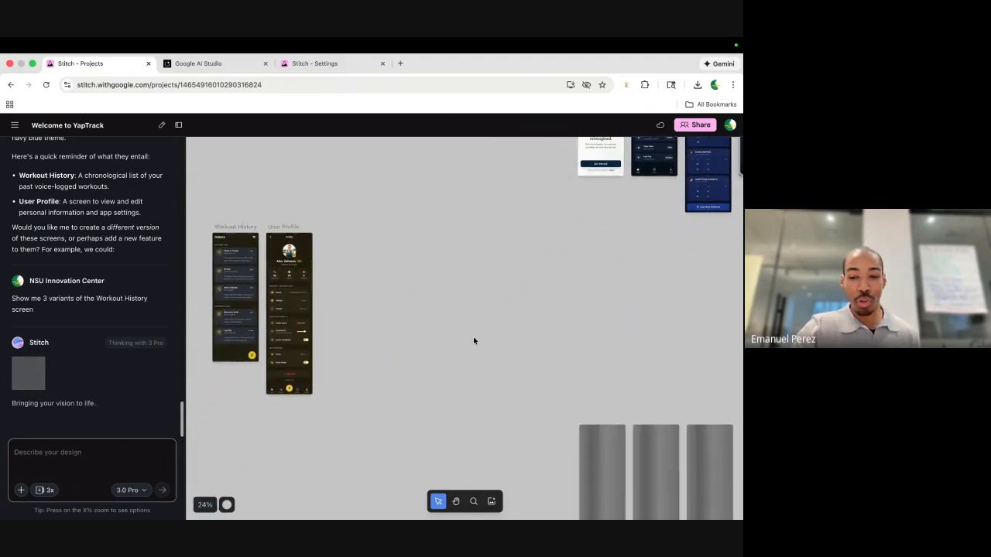
pyautogui.hscroll(5, 474, 339)
pyautogui.scroll(-2, 472, 338)
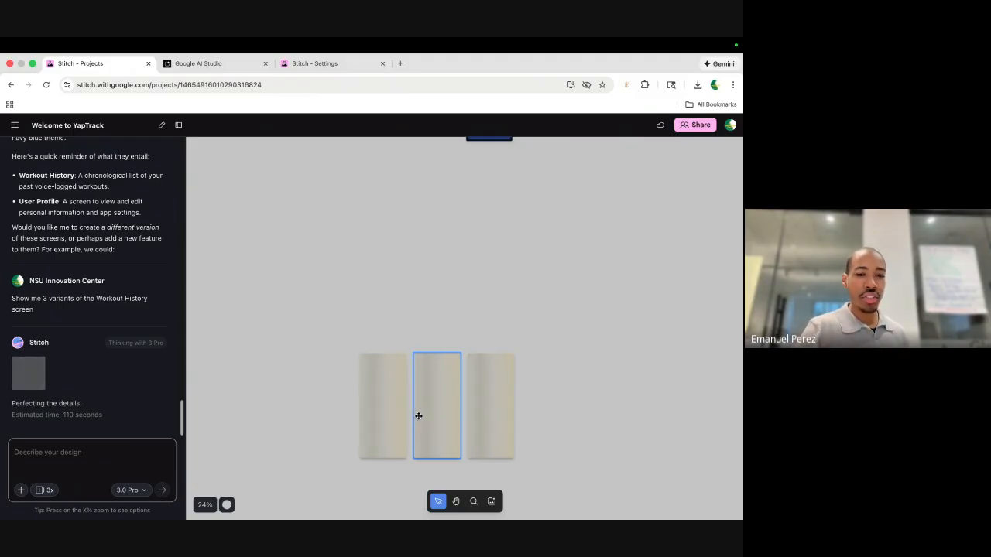
pyautogui.scroll(1, 419, 417)
pyautogui.scroll(2, 419, 416)
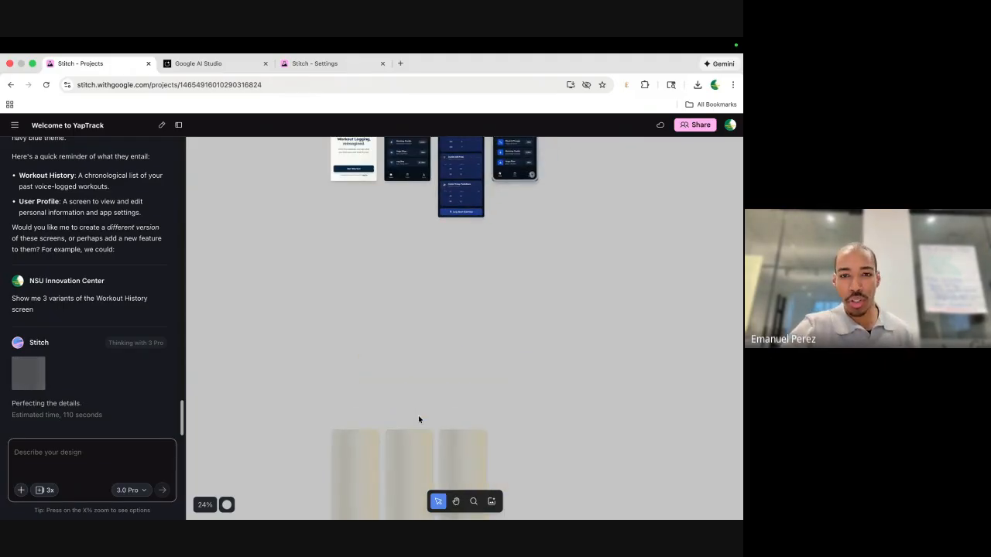
pyautogui.scroll(-3, 419, 416)
# Check the AI Studio preview, revisit the Stitch project, then return to the YapTrack preview.
pyautogui.click(199, 65)
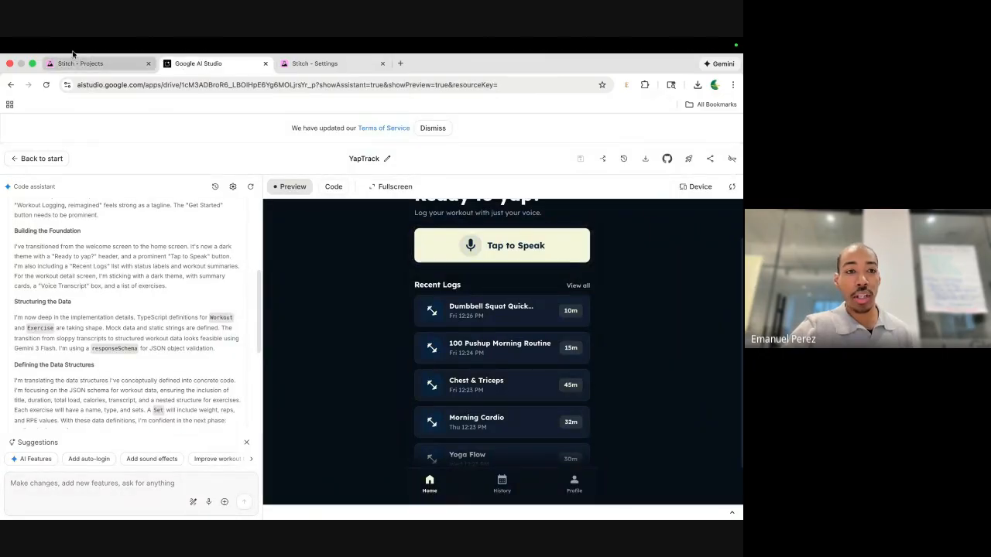
pyautogui.click(80, 66)
pyautogui.scroll(5, 343, 381)
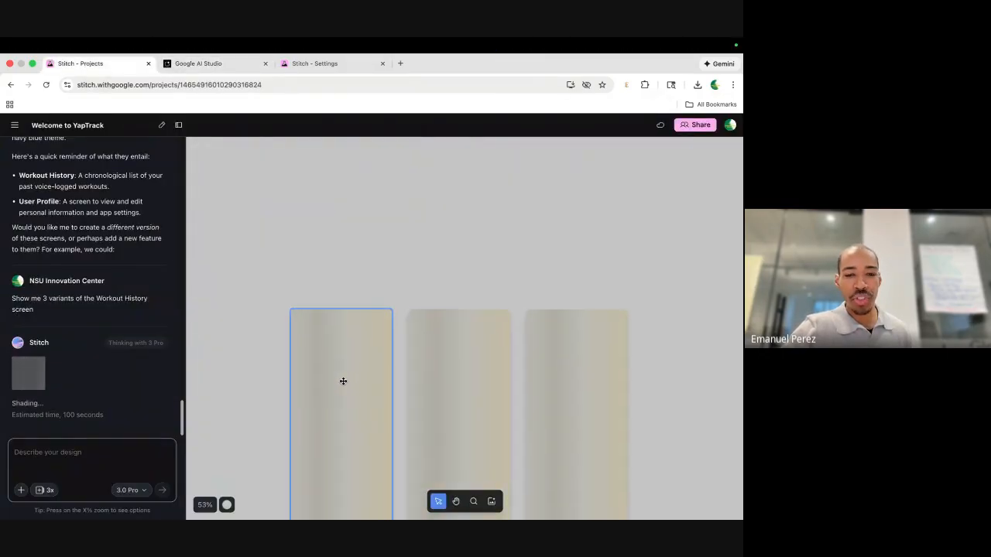
pyautogui.scroll(-2, 343, 381)
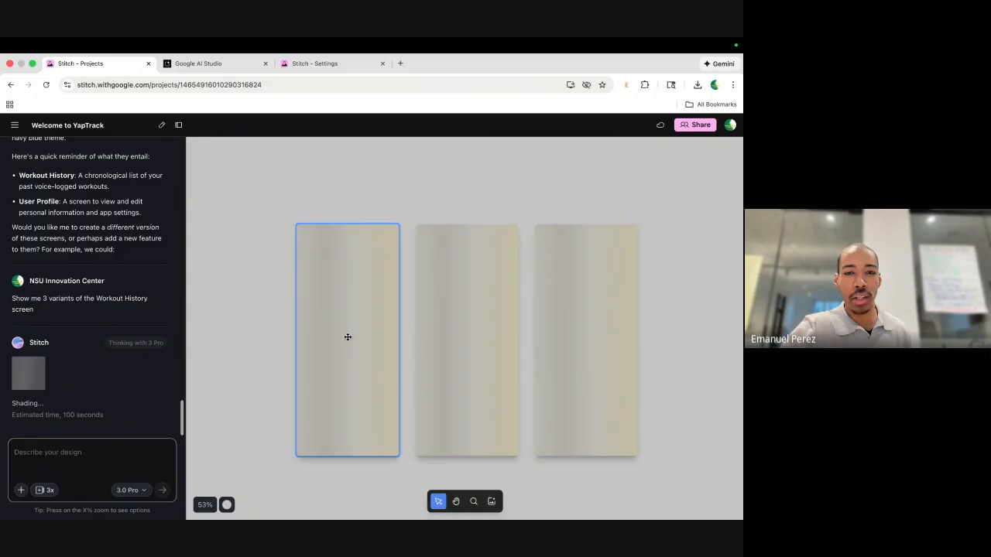
pyautogui.scroll(-2, 356, 348)
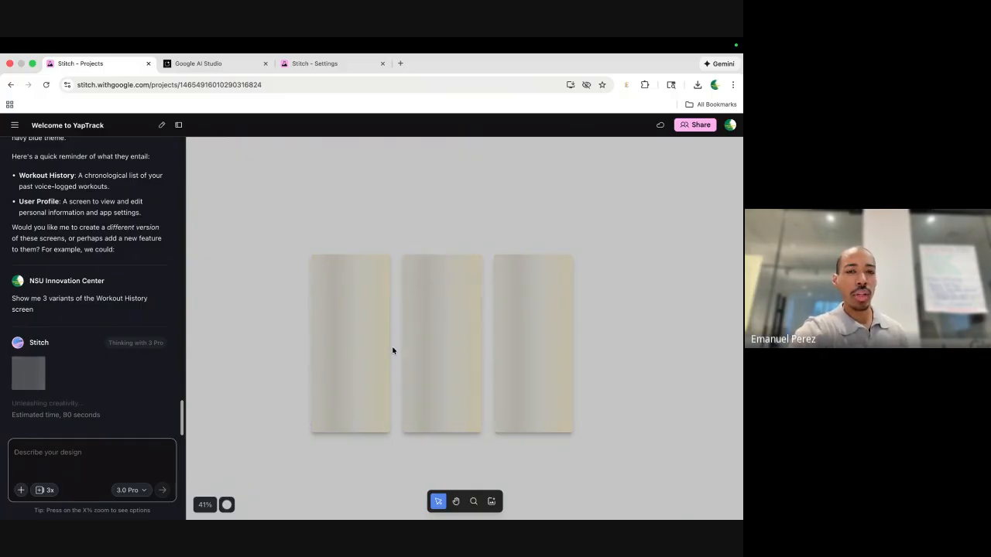
pyautogui.click(202, 65)
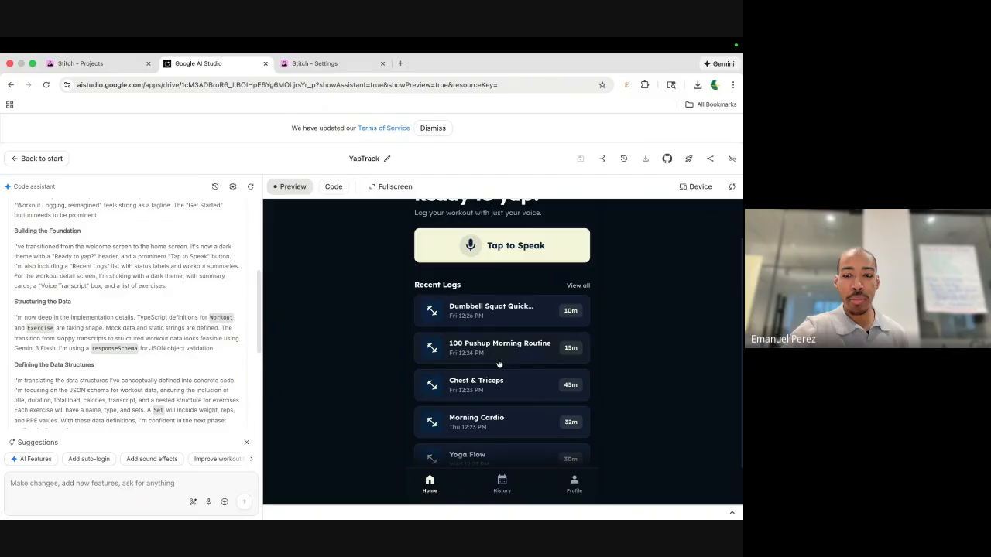
pyautogui.scroll(1, 456, 364)
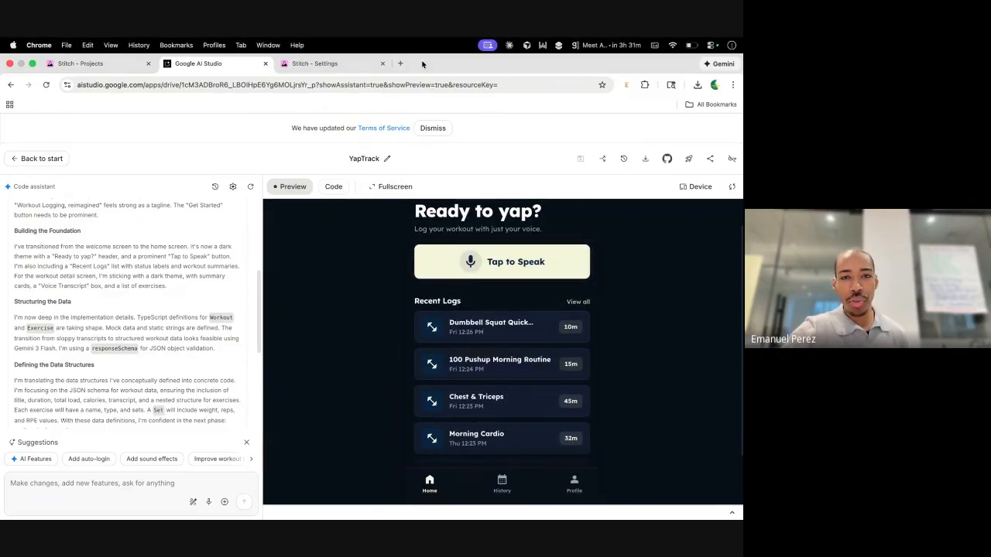
# Search for 'firebase' in a new browser tab.
pyautogui.click(400, 64)
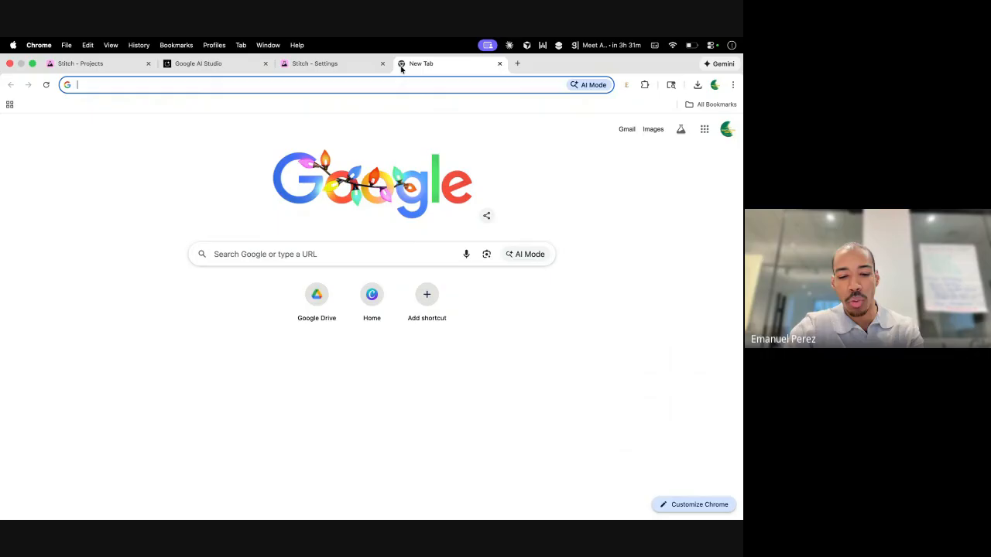
pyautogui.write('firebas')
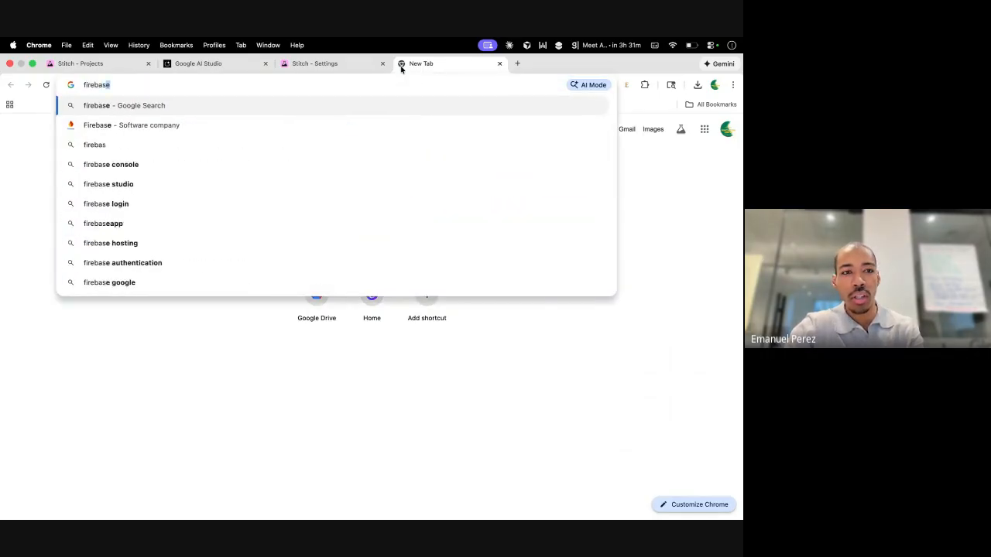
pyautogui.write('e')
pyautogui.press('Return')
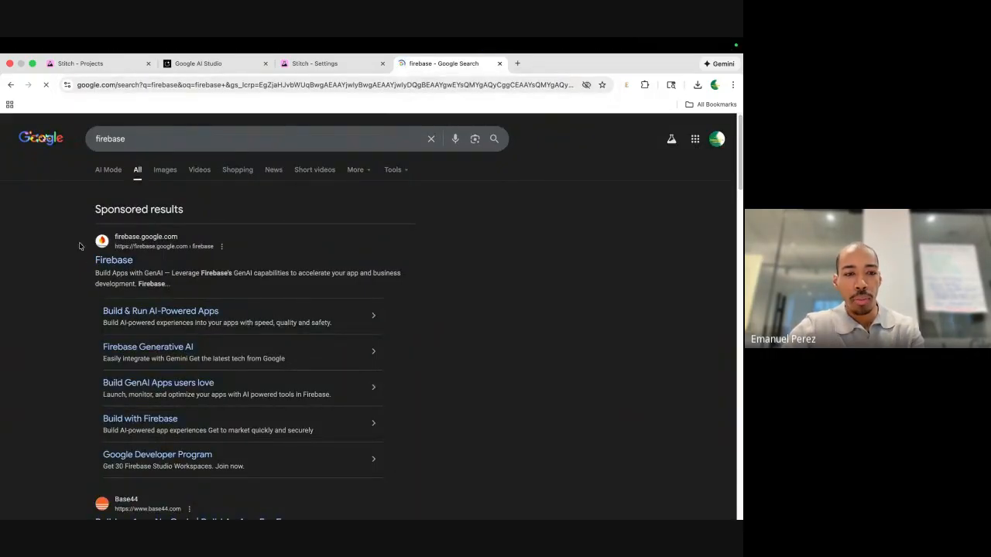
# Open the Firebase homepage from the results, scroll through it, then return to Stitch Settings.
pyautogui.click(104, 262)
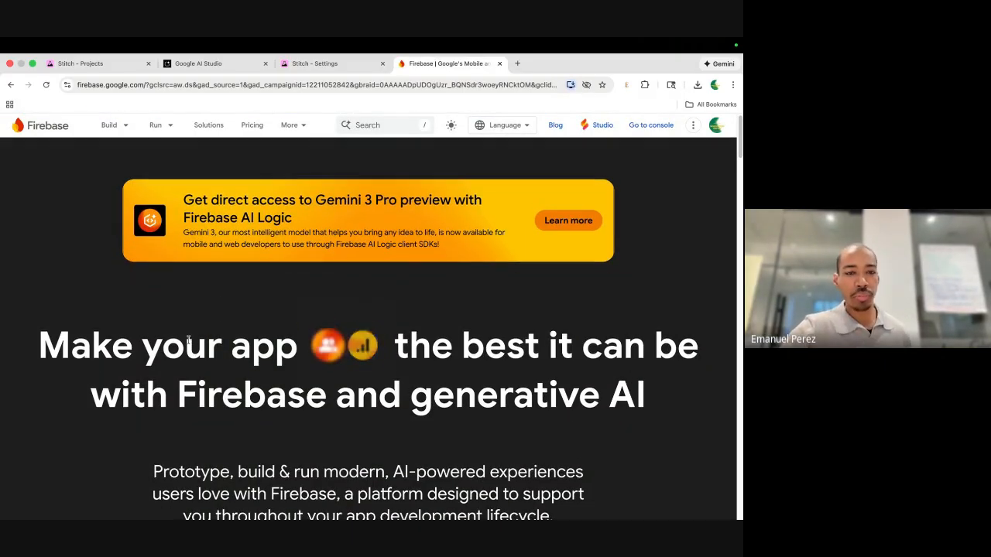
pyautogui.scroll(-10, 250, 314)
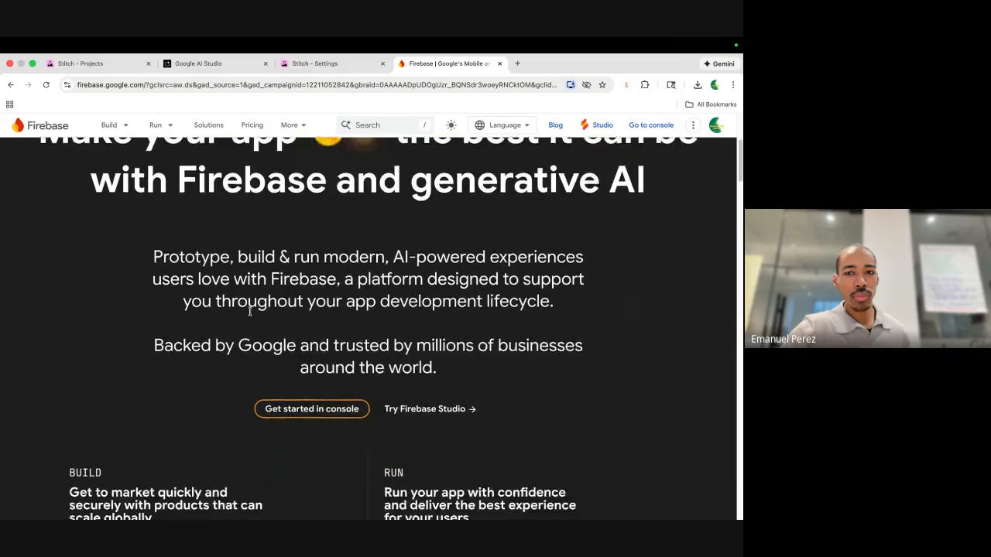
pyautogui.scroll(-5, 250, 314)
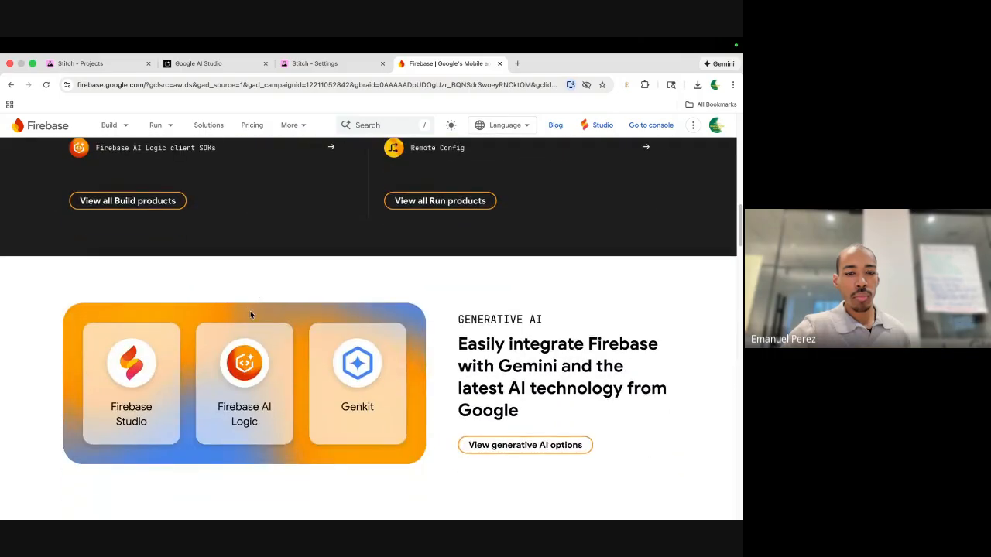
pyautogui.scroll(-2, 250, 314)
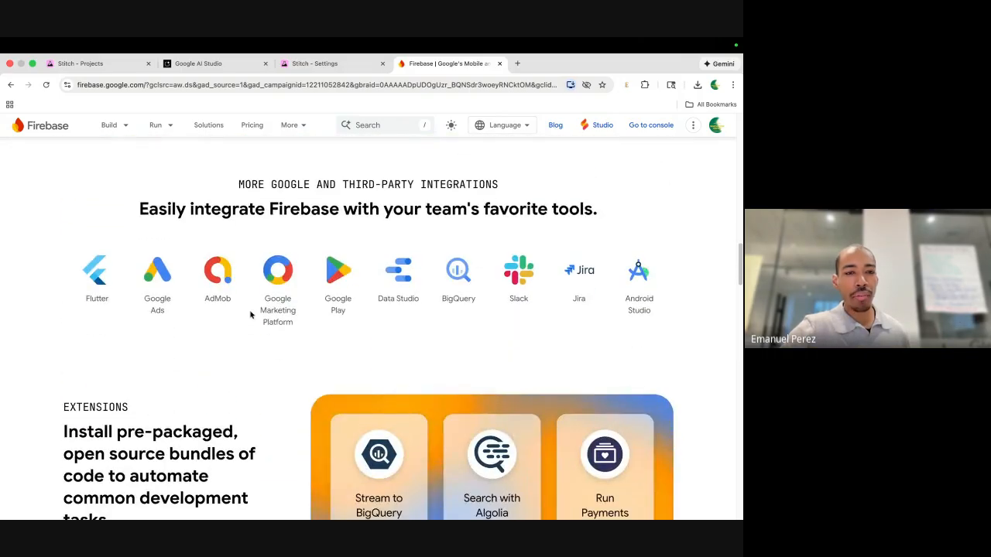
pyautogui.scroll(-5, 250, 315)
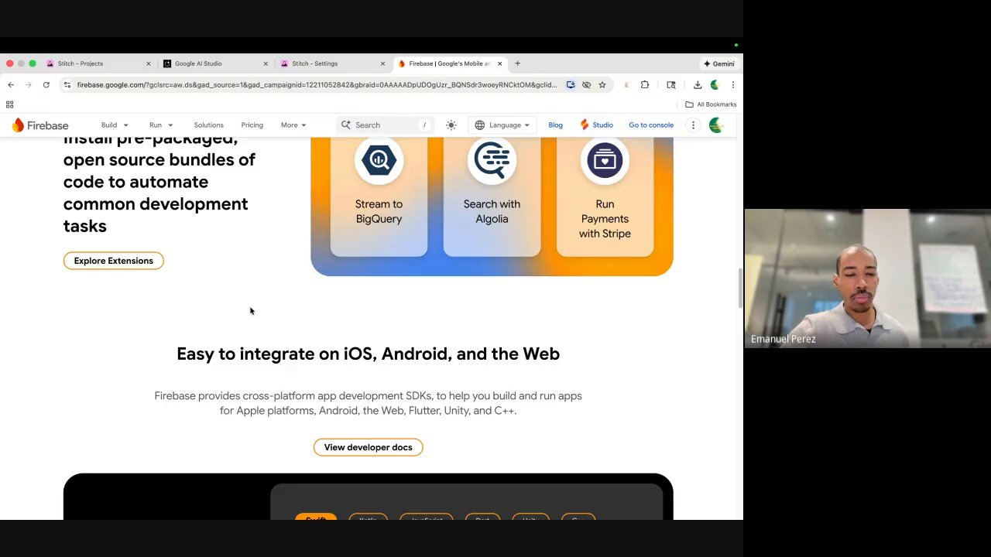
pyautogui.scroll(-1, 250, 311)
pyautogui.click(318, 63)
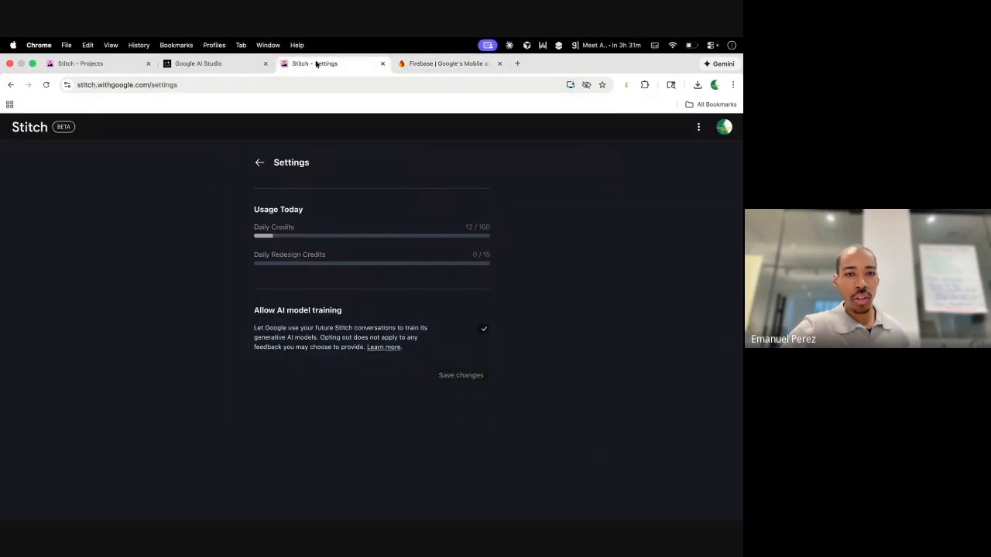
# Check the YapTrack preview's History and Home screens in AI Studio, then go back to Firebase.
pyautogui.click(233, 63)
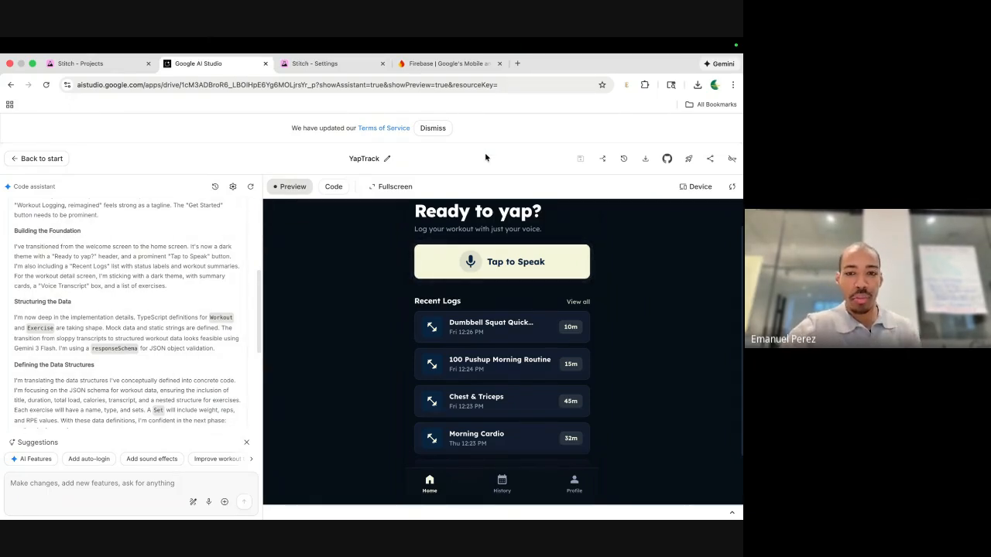
pyautogui.scroll(1, 475, 338)
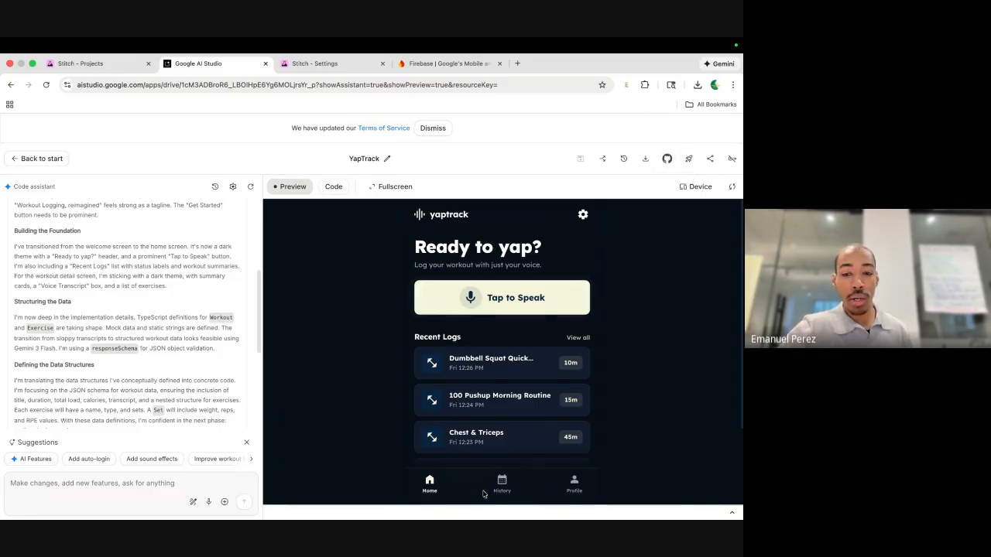
pyautogui.click(500, 483)
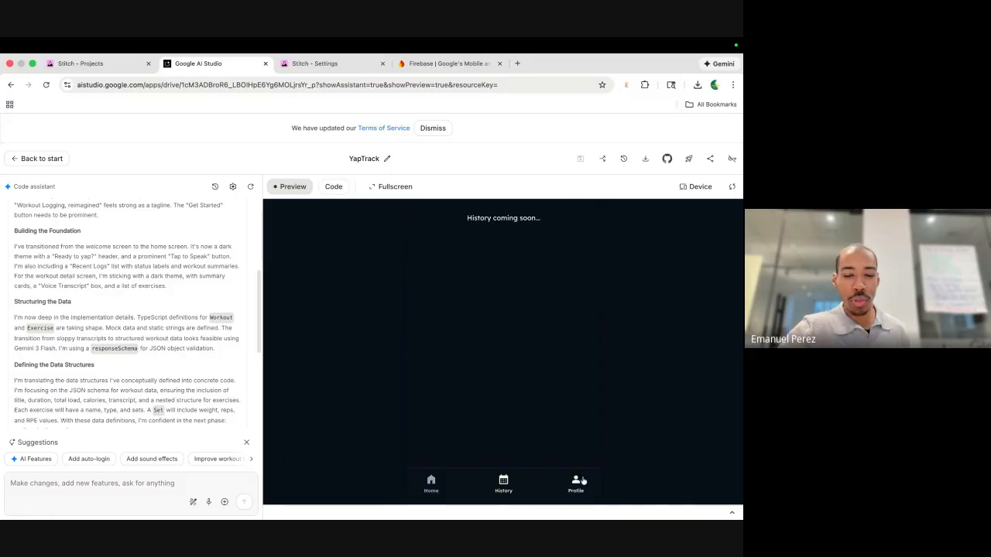
pyautogui.click(432, 482)
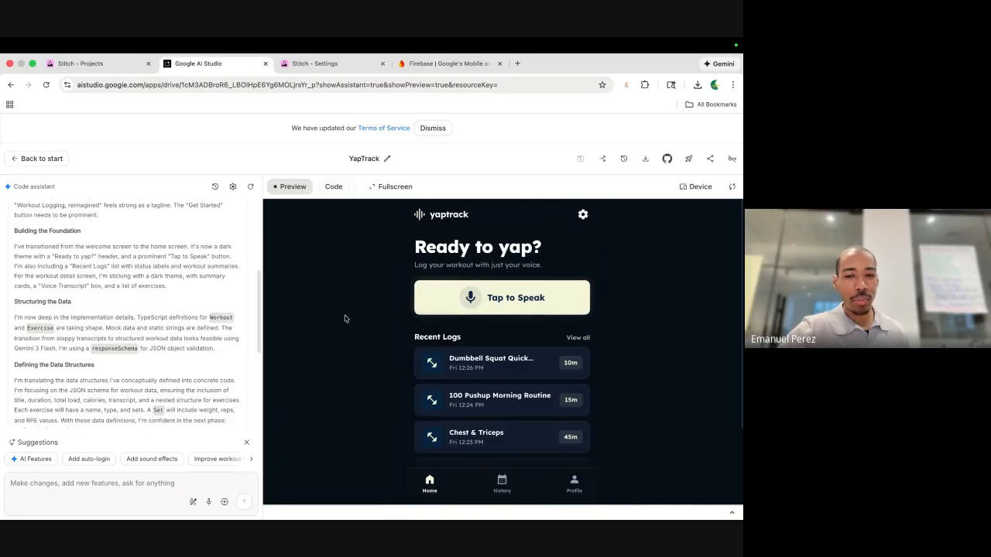
pyautogui.click(449, 64)
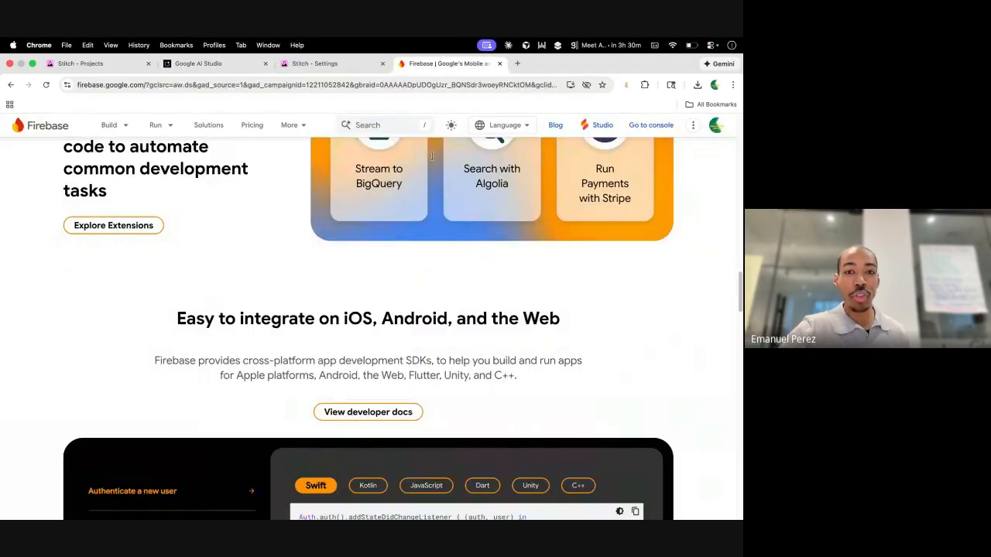
pyautogui.scroll(-5, 448, 271)
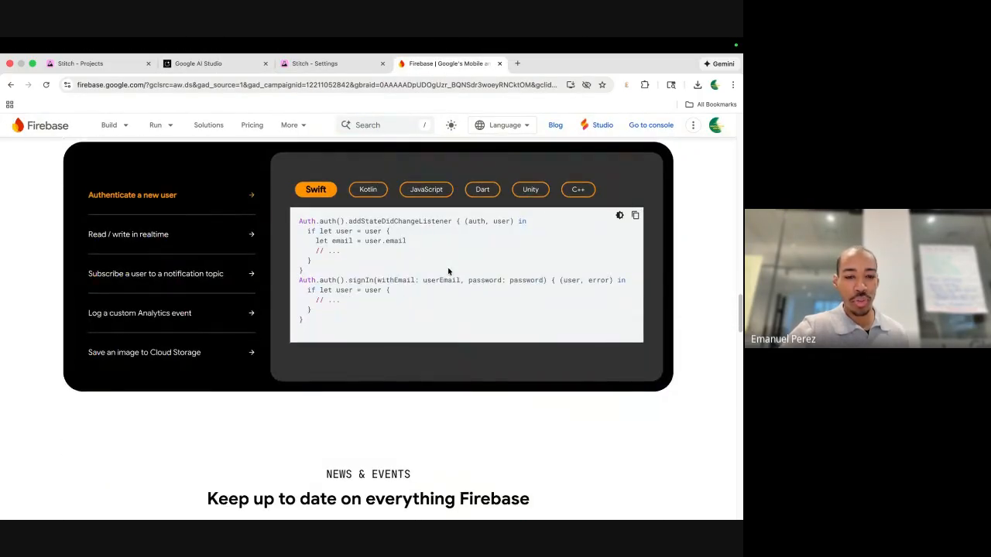
pyautogui.scroll(-3, 448, 271)
pyautogui.scroll(15, 447, 271)
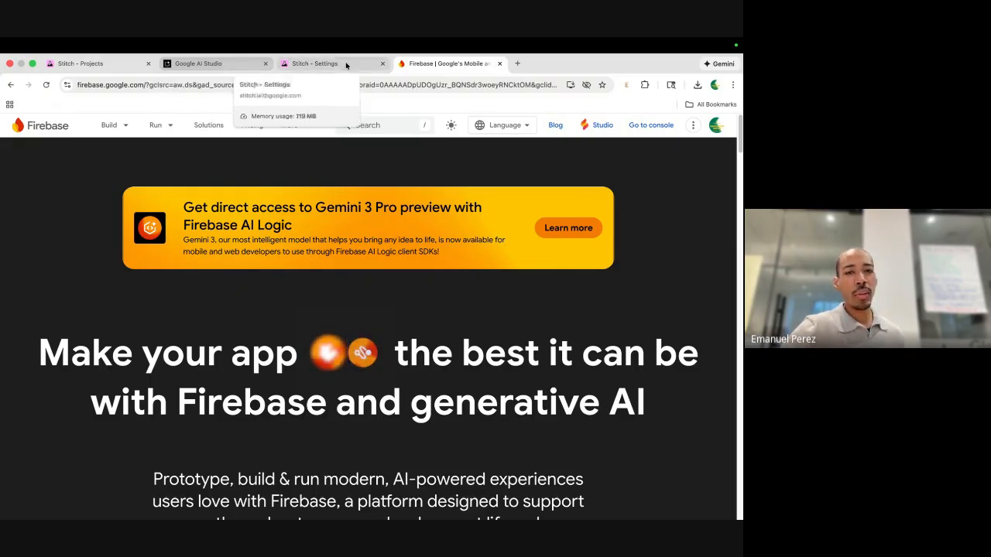
# Revisit the YapTrack preview, then select the Your Logs screen on Stitch's YapTrack canvas.
pyautogui.click(219, 69)
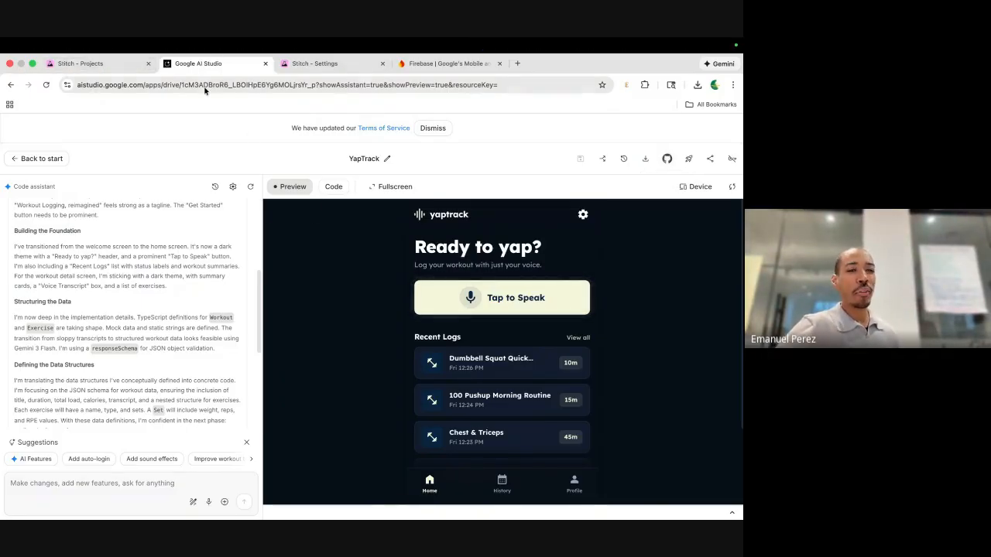
pyautogui.click(119, 73)
pyautogui.click(455, 290)
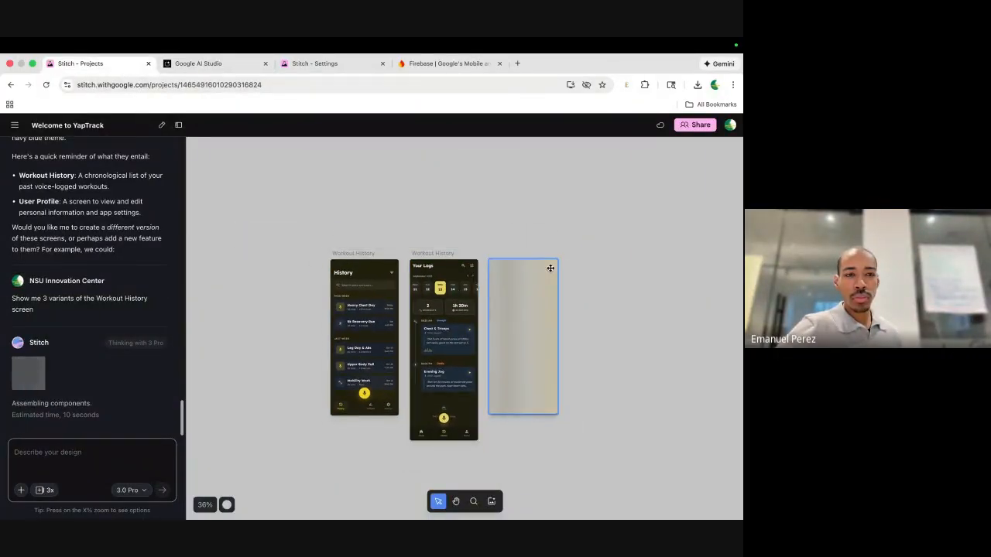
# Load Stitch's new-design start page in a new tab by entering 'stitch'.
pyautogui.hscroll(1, 550, 267)
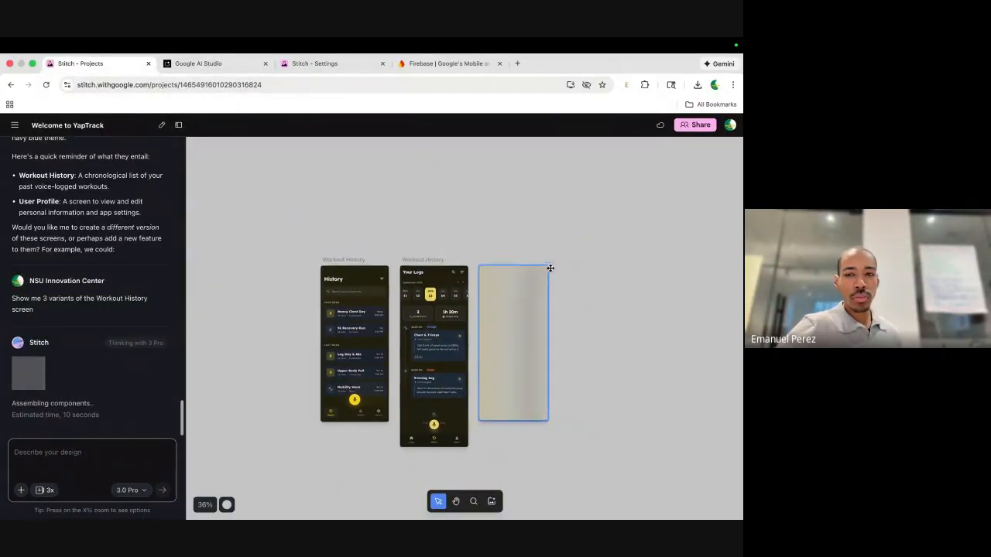
pyautogui.click(517, 63)
pyautogui.write('stitch.withgoogle.com')
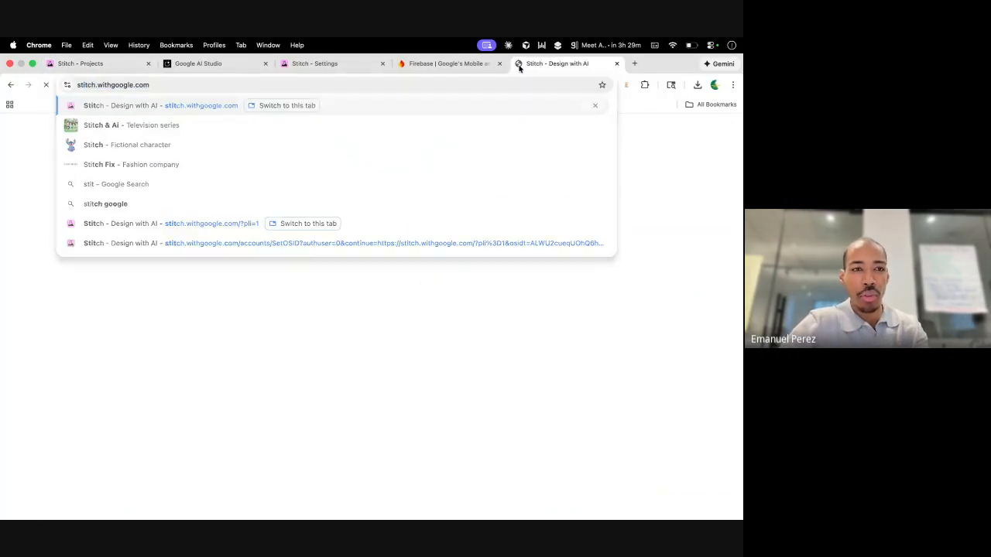
pyautogui.press('Return')
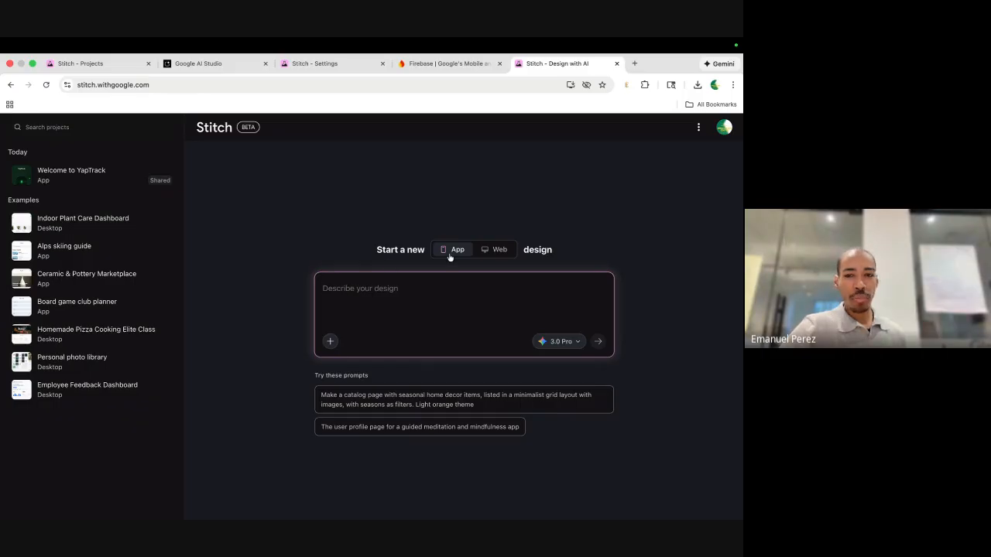
# Choose Web and prompt for a friendly dogwalking agency website with a clear call to action, then generate.
pyautogui.click(499, 249)
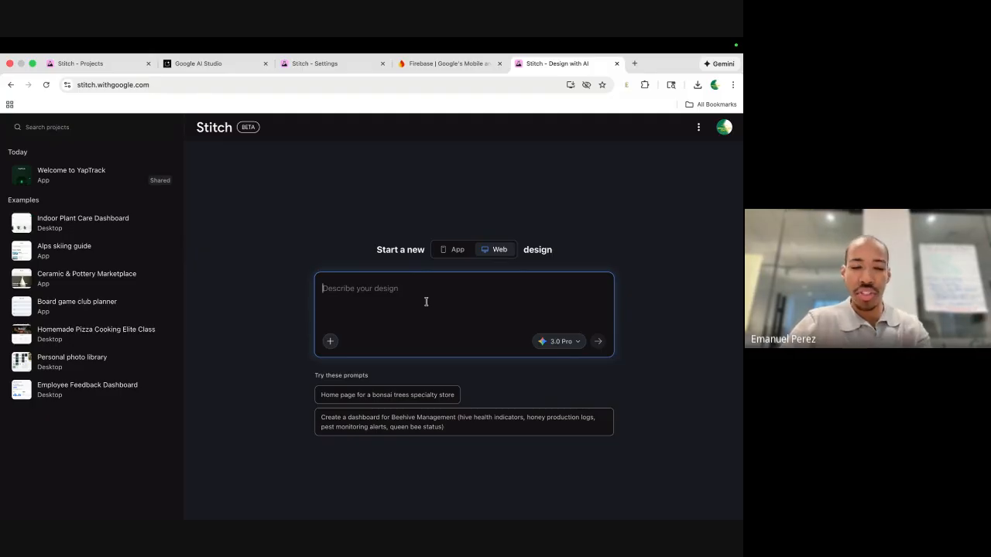
pyautogui.write('Cr')
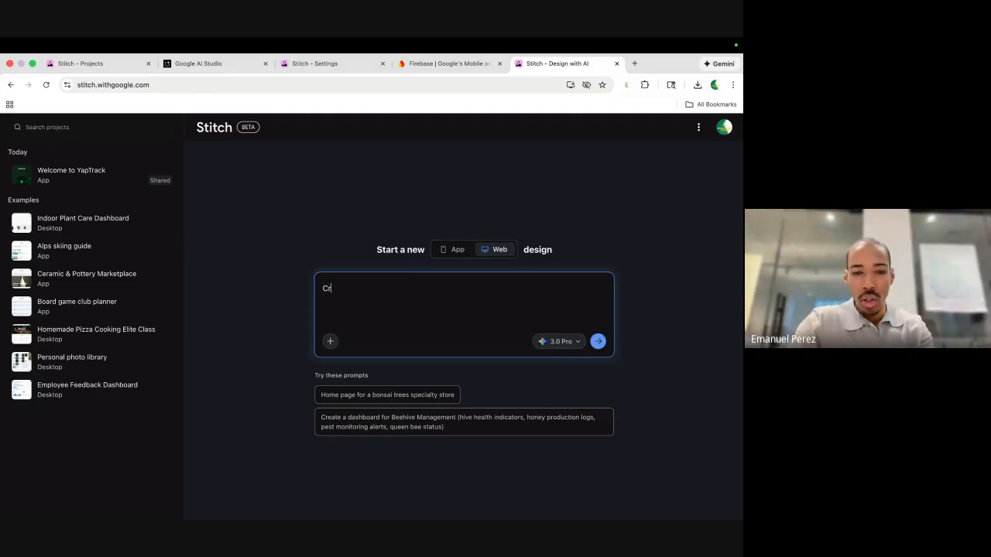
pyautogui.write('eate a ')
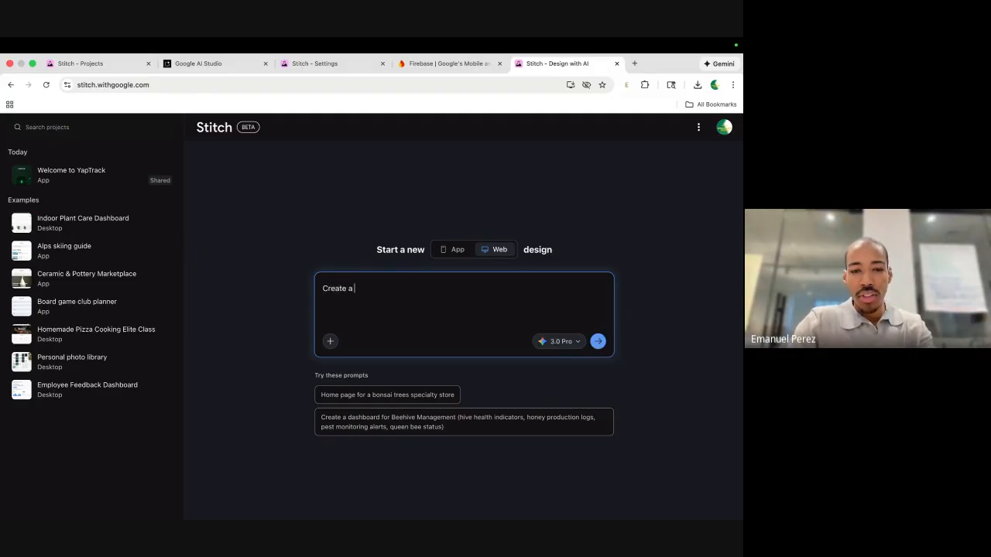
pyautogui.write('w')
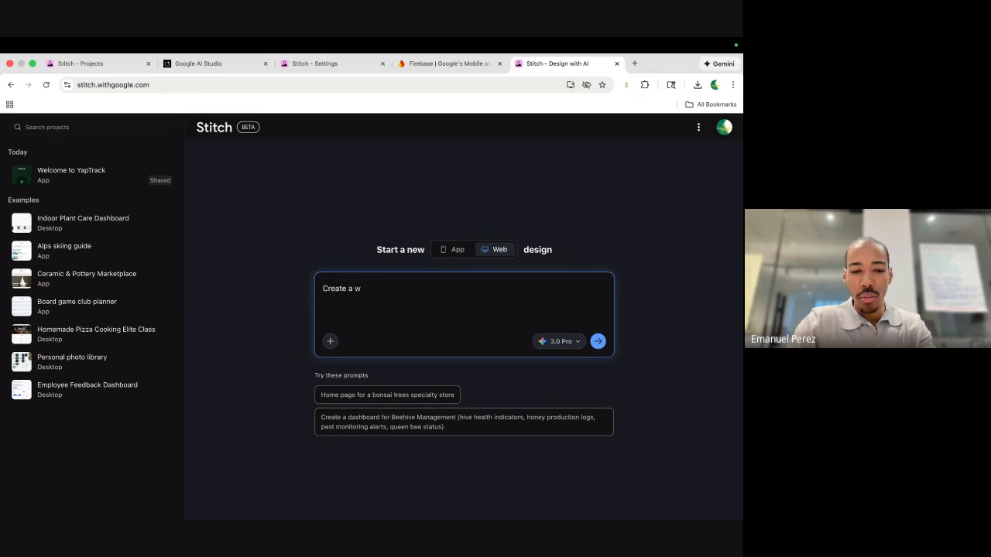
pyautogui.press('BackSpace')
pyautogui.write('business ')
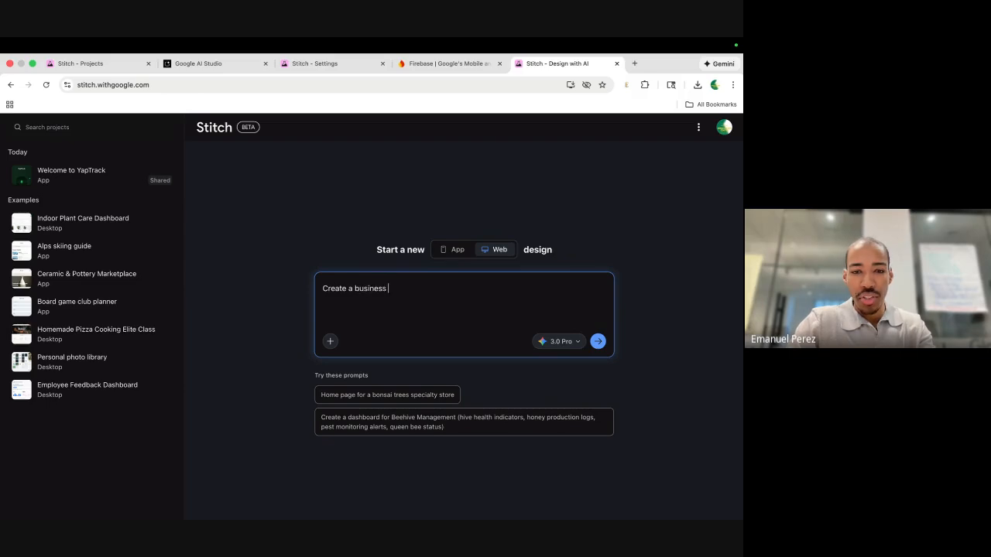
pyautogui.write('website for m')
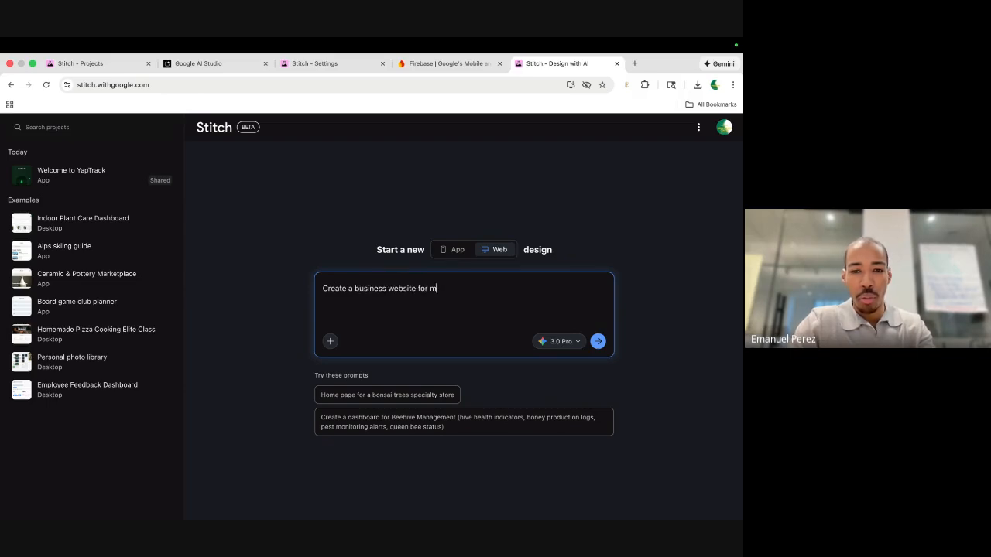
pyautogui.write('y ')
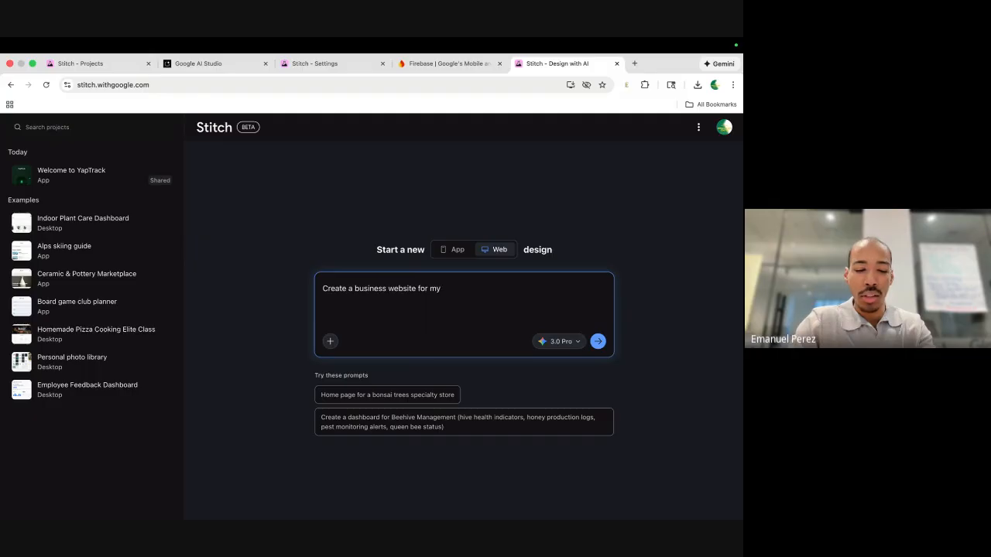
pyautogui.write('dogwalking ')
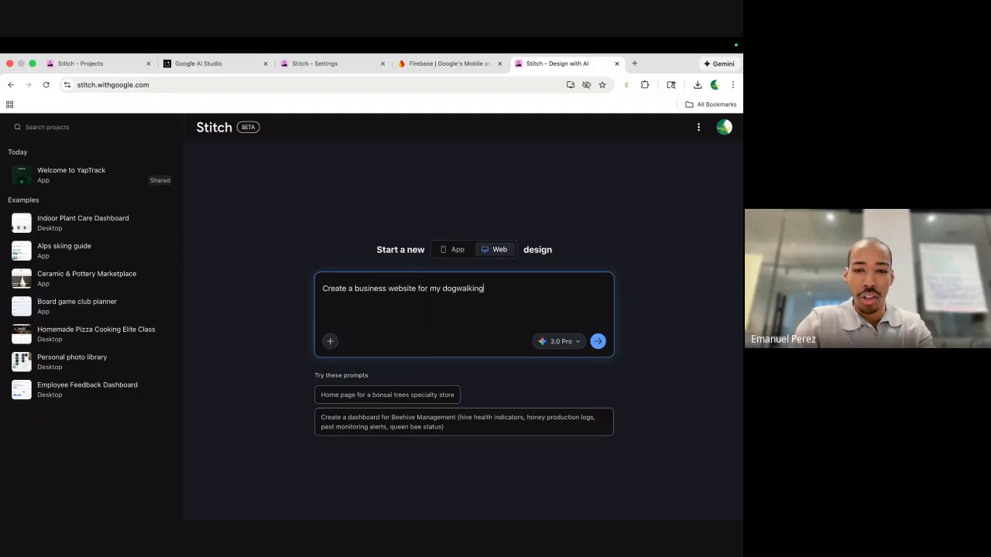
pyautogui.write('agenc')
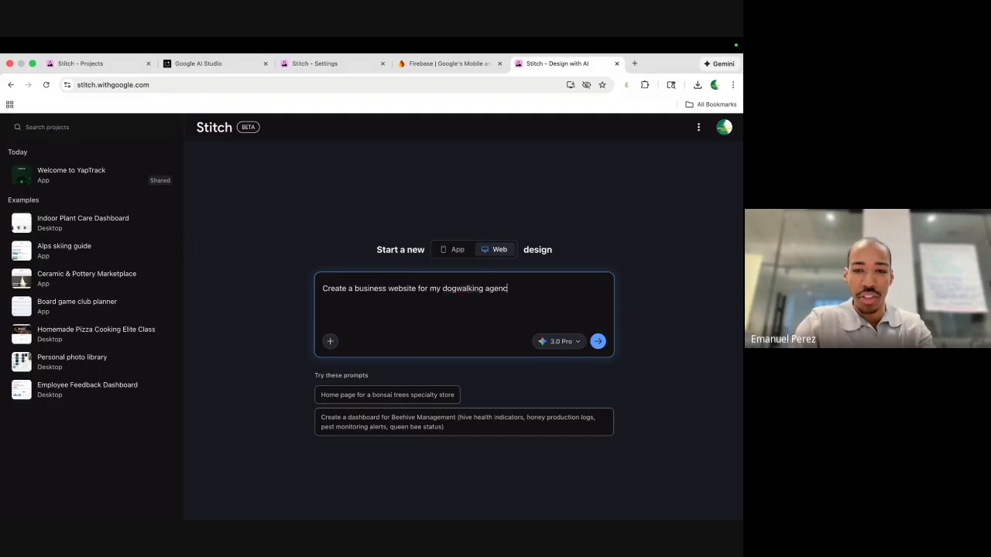
pyautogui.write('y!')
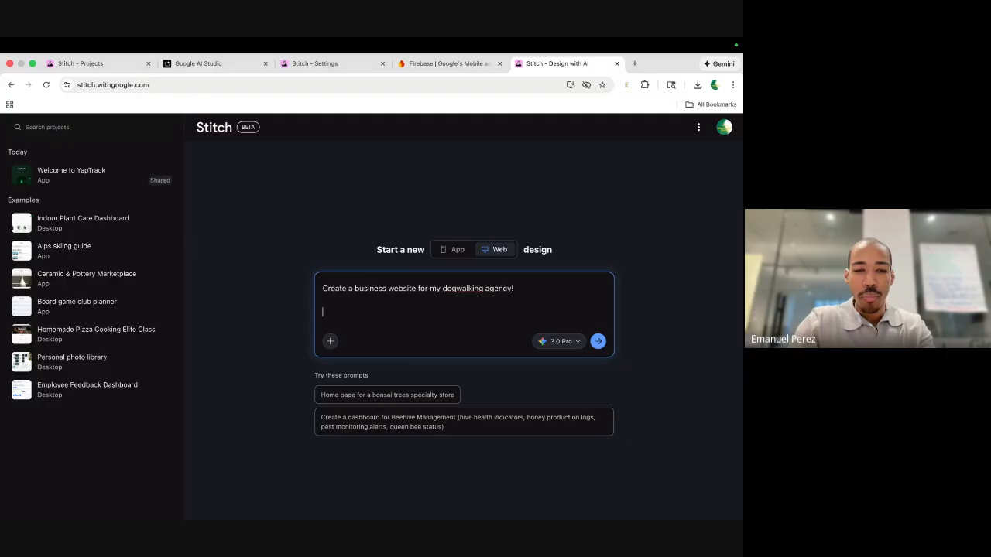
pyautogui.write('It sp')
pyautogui.press('BackSpace')
pyautogui.press('BackSpace')
pyautogui.write('s')
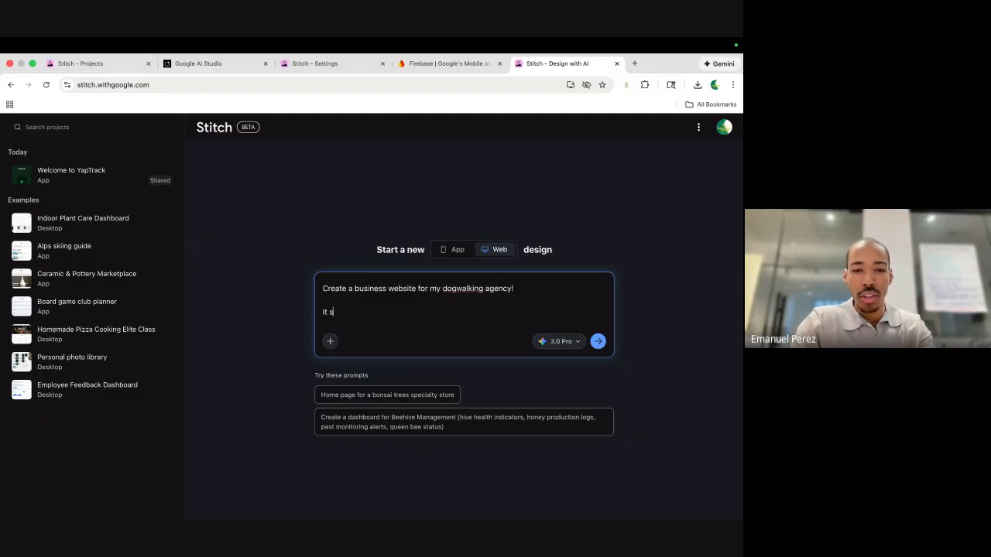
pyautogui.write('g')
pyautogui.write('hould be ')
pyautogui.write('friend')
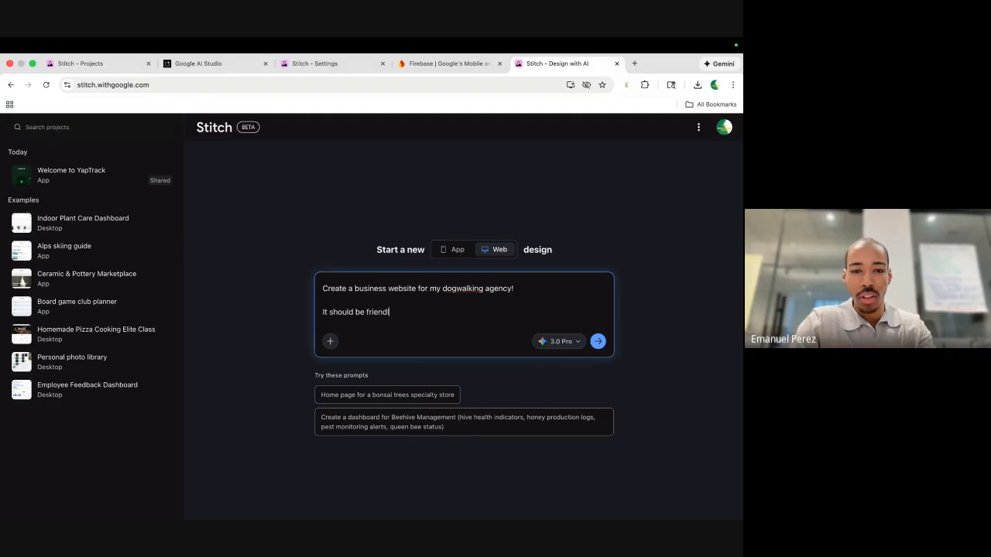
pyautogui.write('ly, haeve')
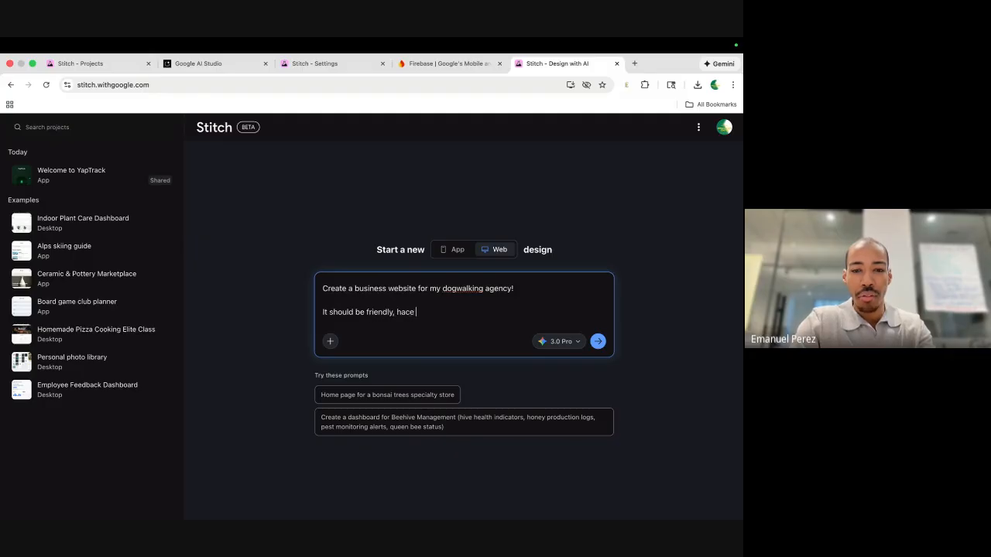
pyautogui.press('BackSpace')
pyautogui.press('BackSpace')
pyautogui.write('ve a clear')
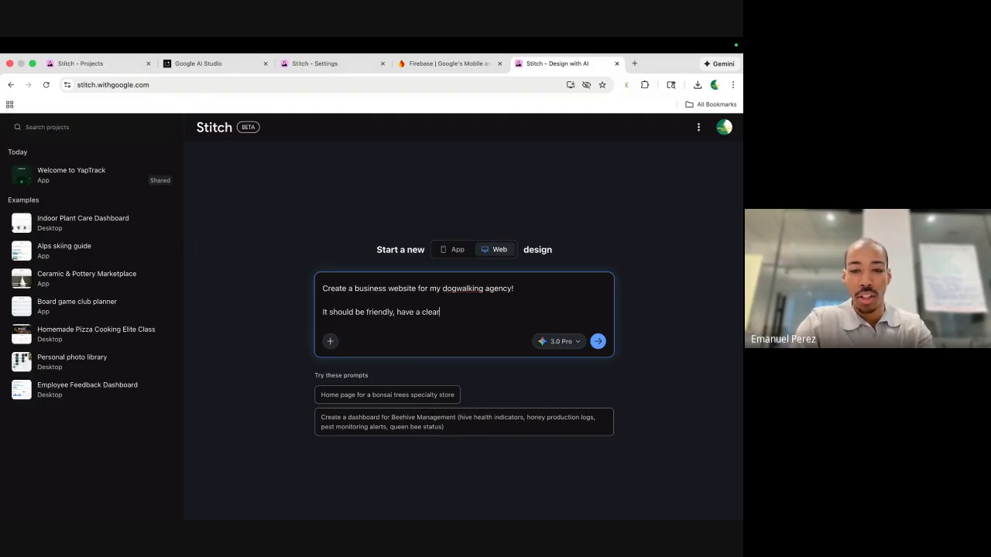
pyautogui.write(' call to act')
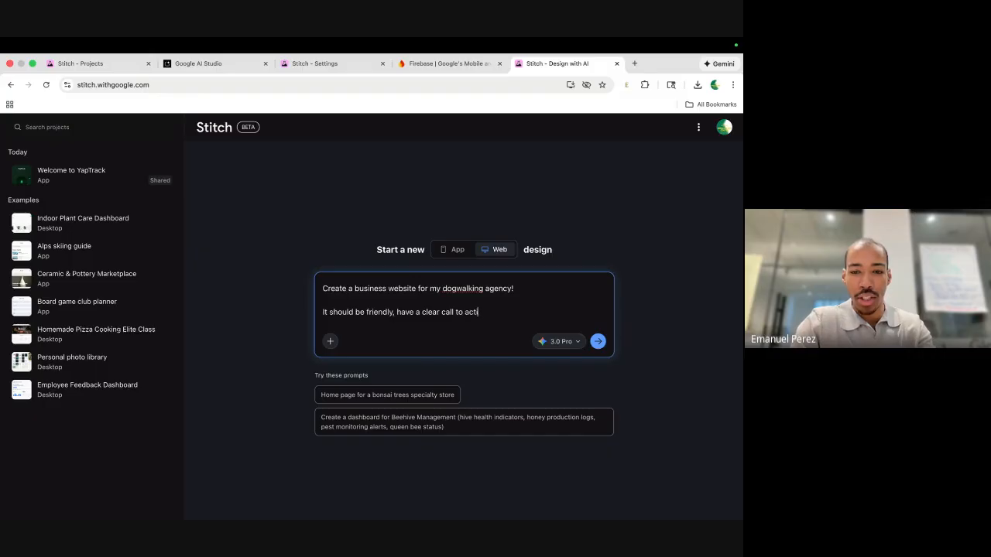
pyautogui.write('ion, and m')
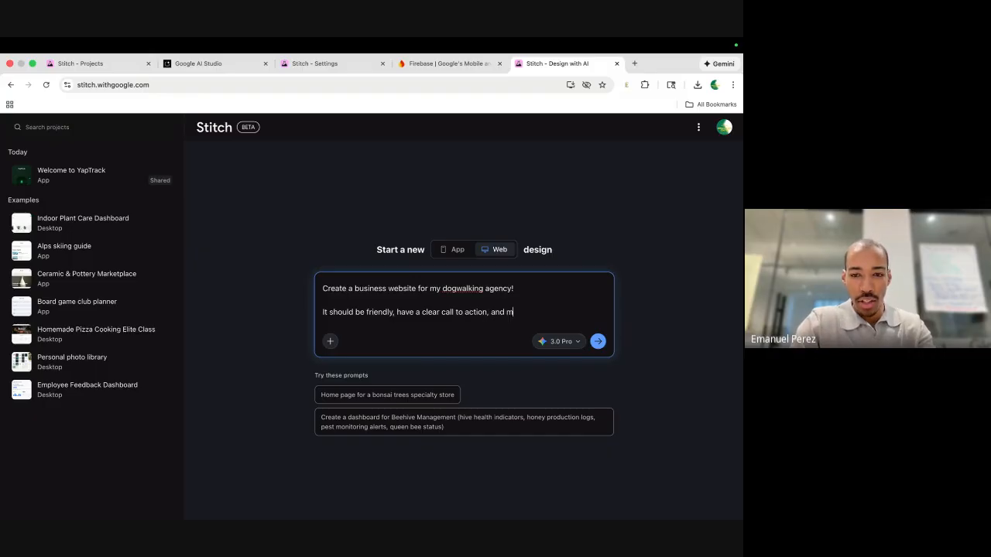
pyautogui.write('ake peo')
pyautogui.press('BackSpace')
pyautogui.press('BackSpace')
pyautogui.press('BackSpace')
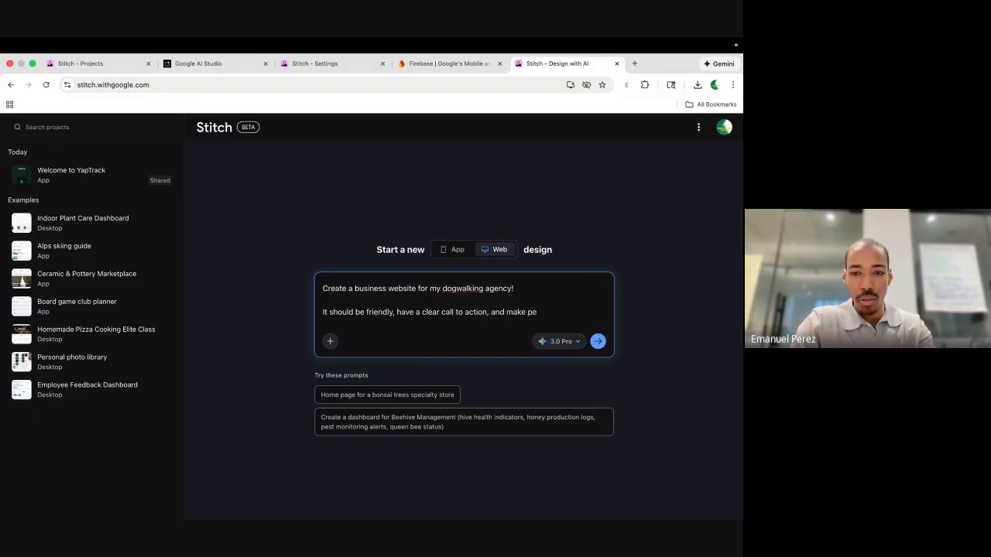
pyautogui.write('my audience f')
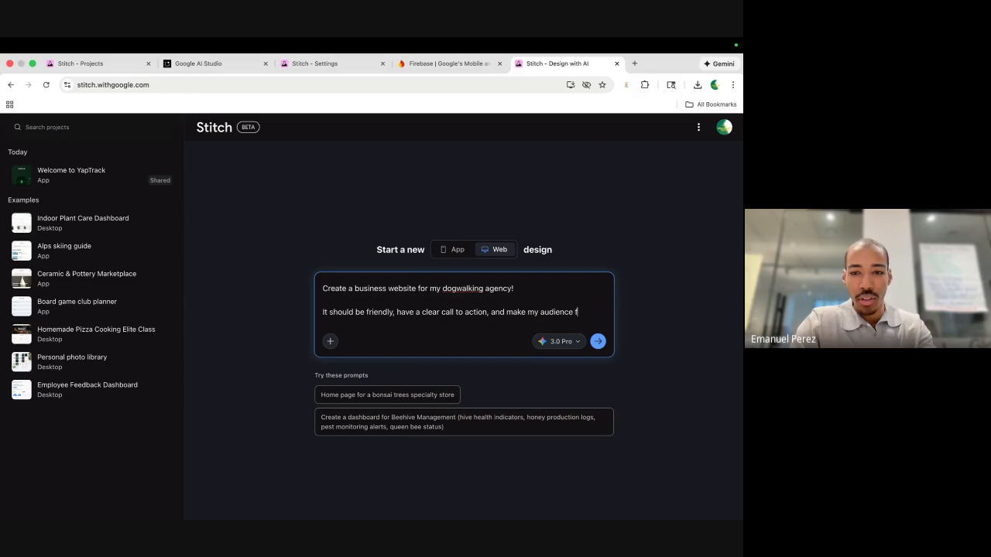
pyautogui.write('eel excited abouy')
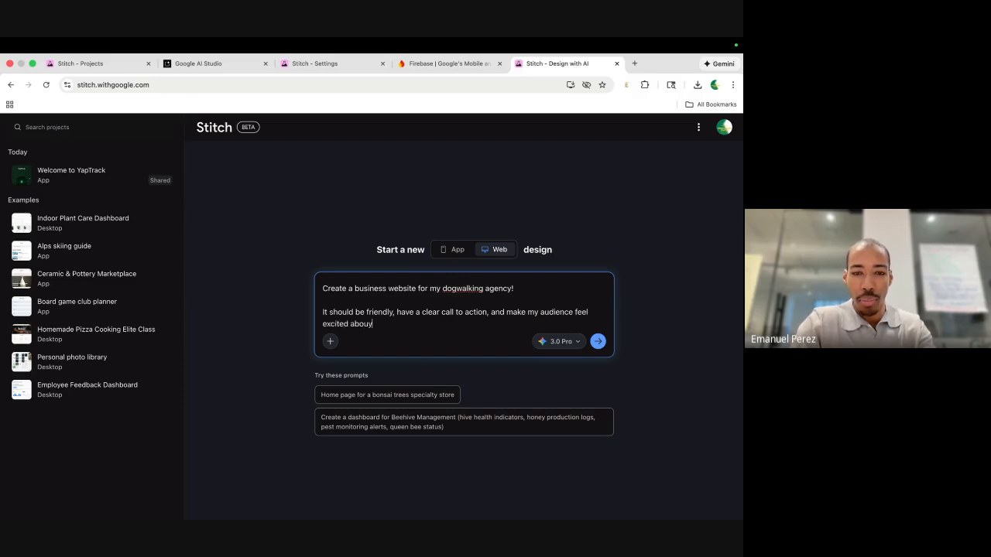
pyautogui.press('BackSpace')
pyautogui.write('t m')
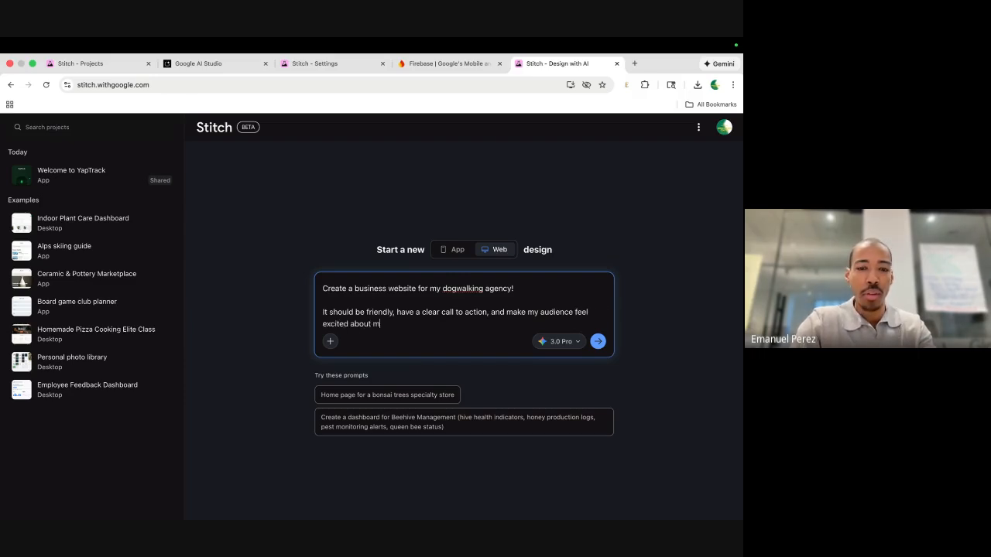
pyautogui.write('y serv')
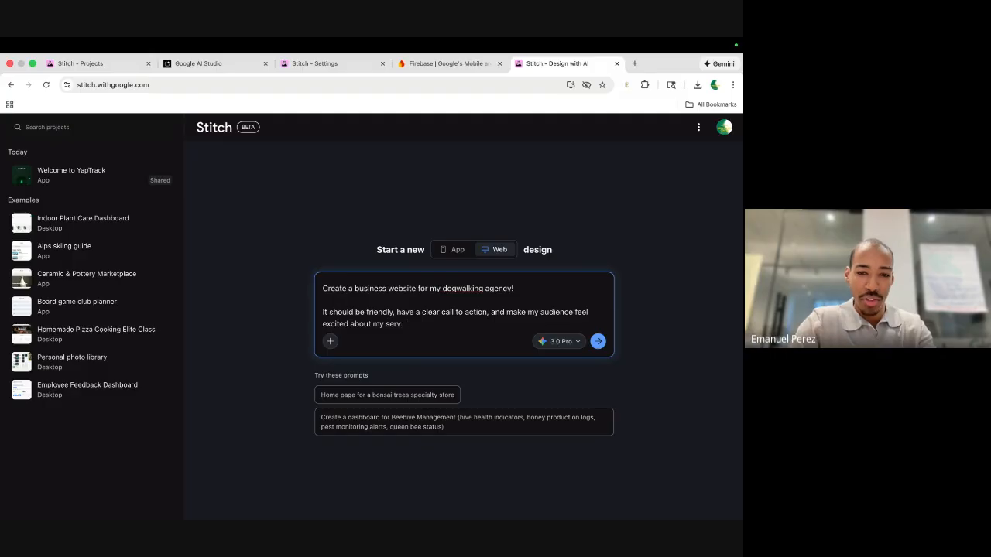
pyautogui.write('ciices')
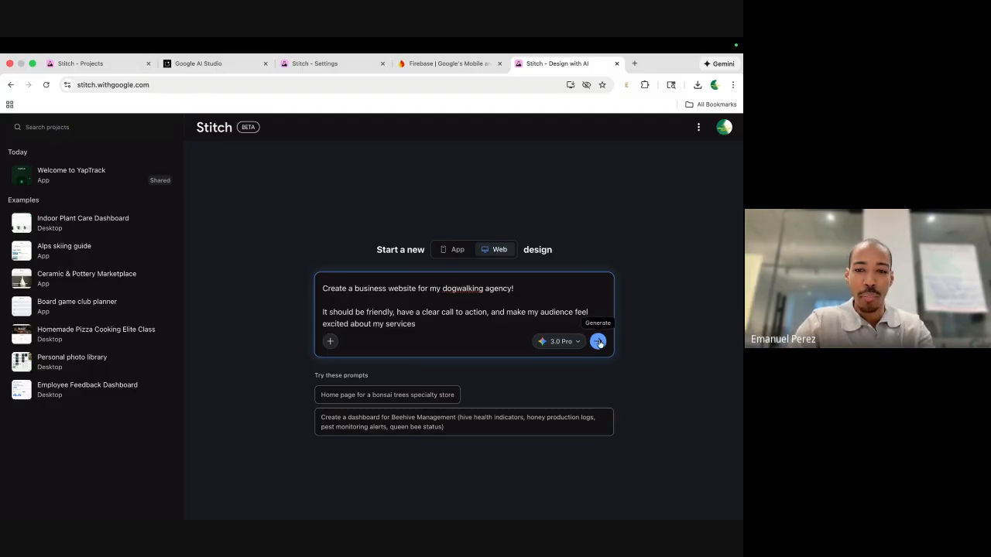
pyautogui.click(599, 343)
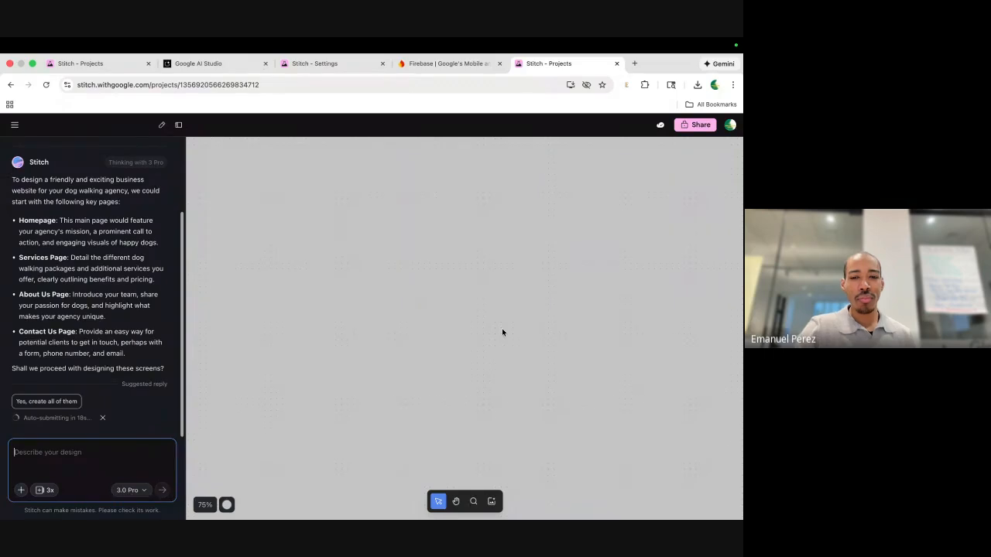
# Reply 'Yes, create all of them' to generate the Homepage, Services, About Us and Contact Us screens.
pyautogui.scroll(-3, 531, 231)
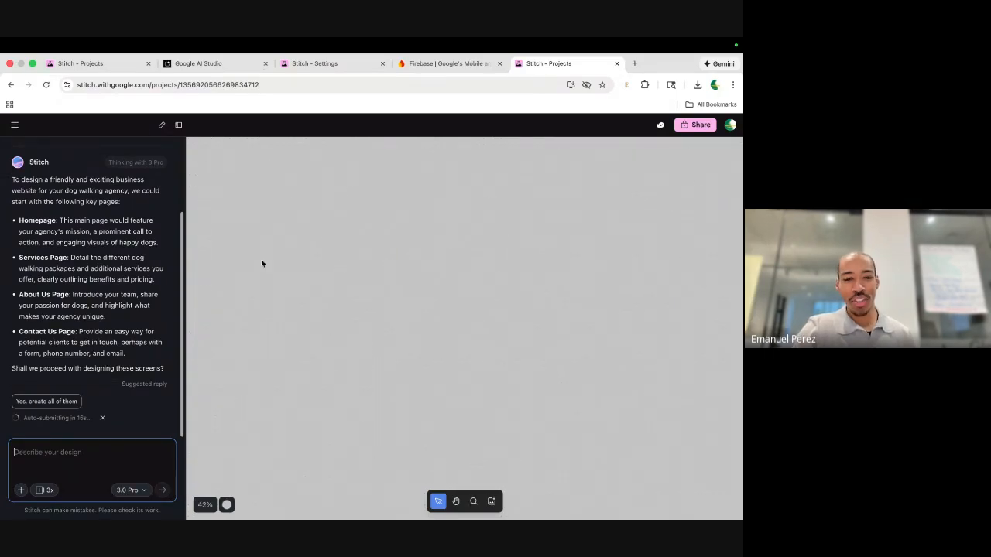
pyautogui.scroll(2, 113, 318)
pyautogui.scroll(-2, 113, 317)
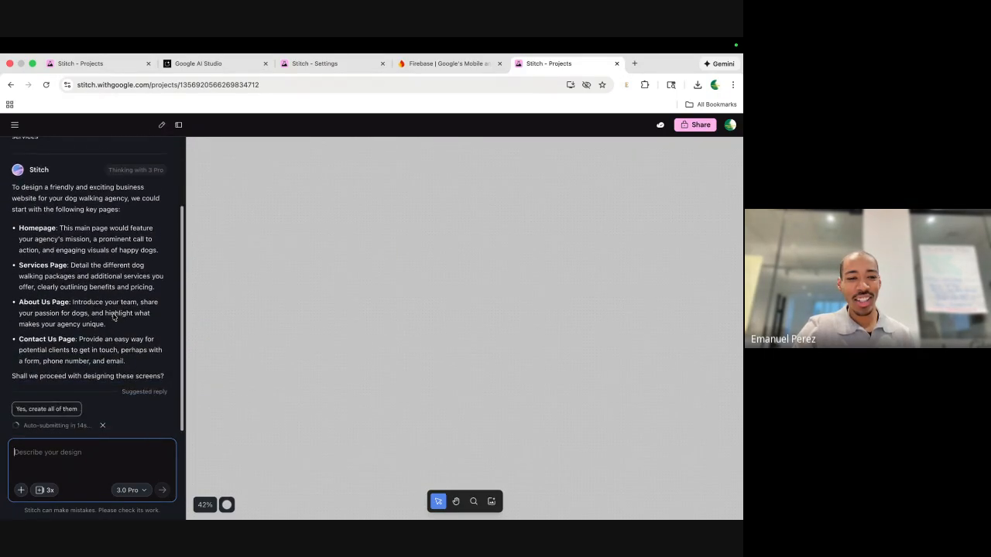
pyautogui.click(35, 403)
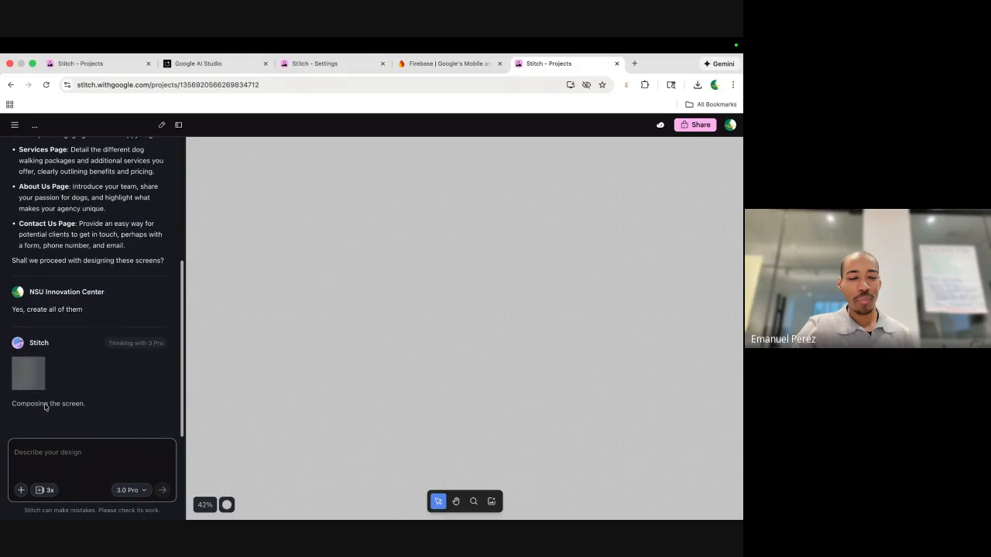
pyautogui.scroll(3, 100, 280)
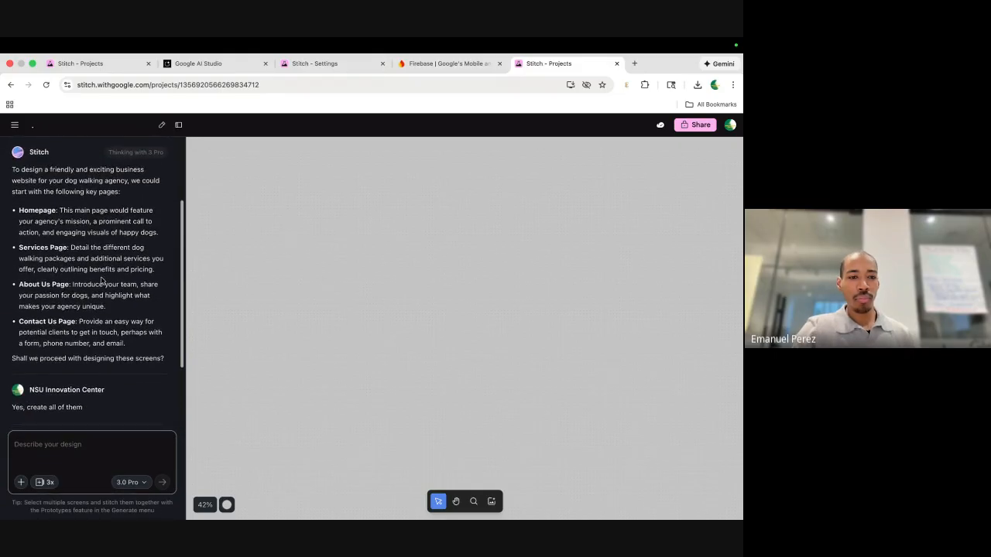
pyautogui.scroll(-3, 101, 281)
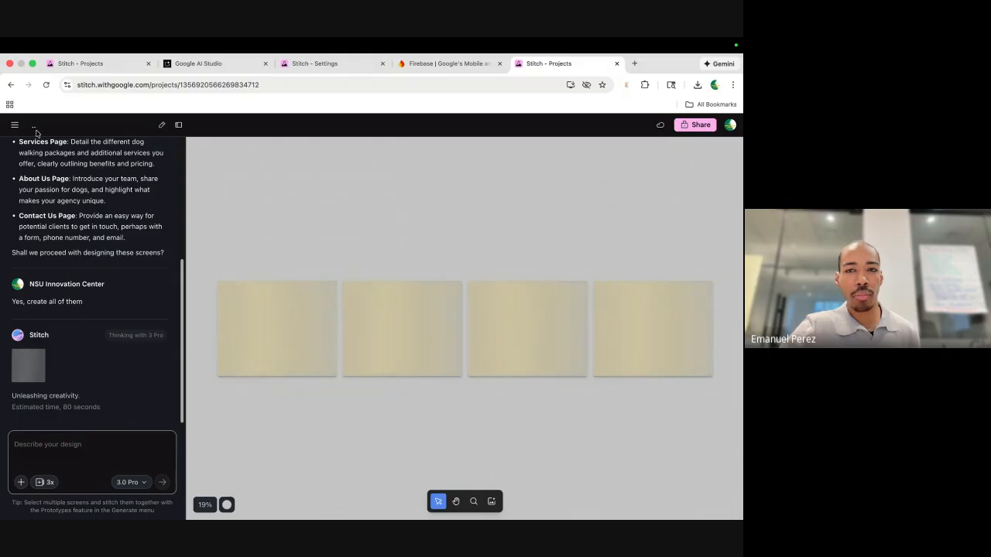
# Load the Stitch start page in a new tab and open the Dog Walking Agency Homepage project from Today.
pyautogui.click(634, 64)
pyautogui.write('stitch.withgoogle.com')
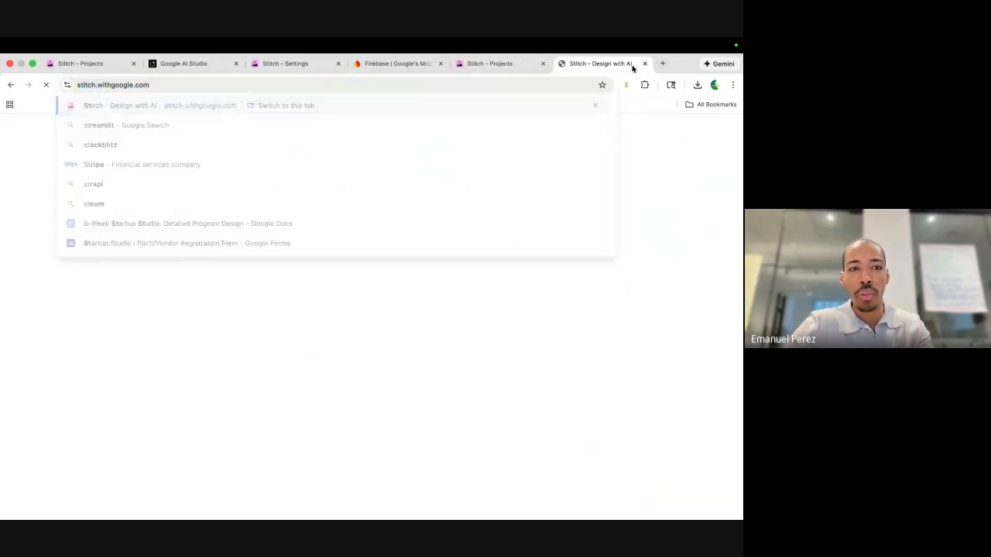
pyautogui.press('Return')
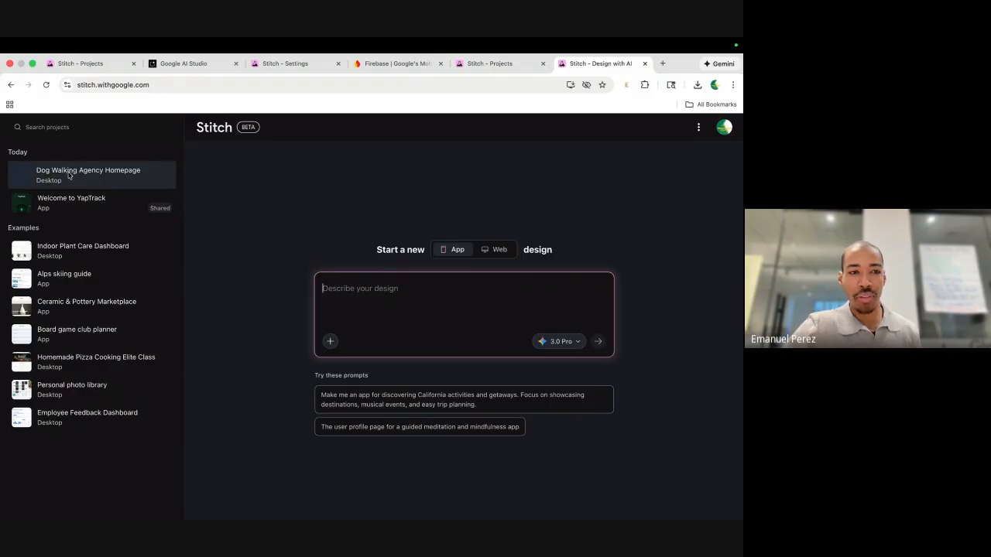
pyautogui.click(476, 65)
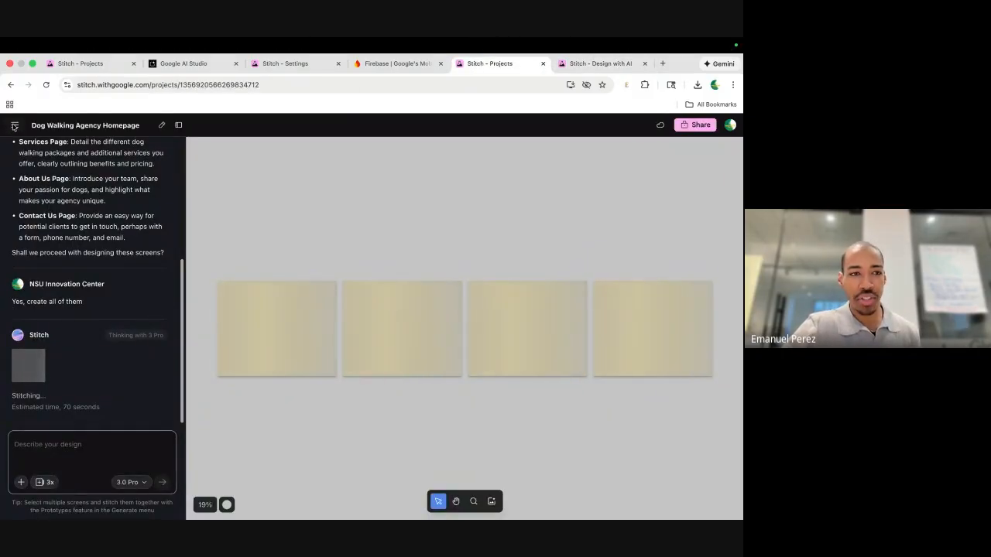
pyautogui.click(14, 126)
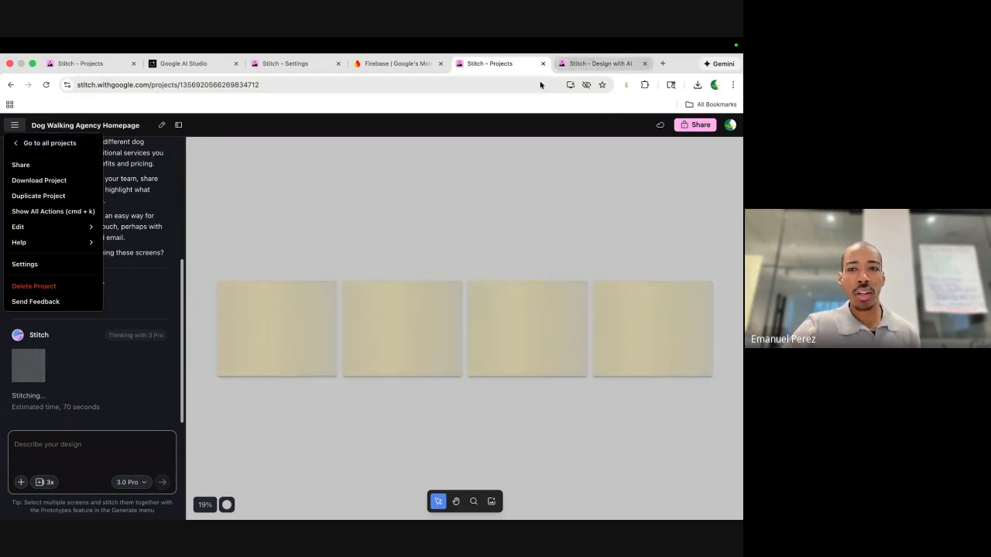
pyautogui.click(582, 67)
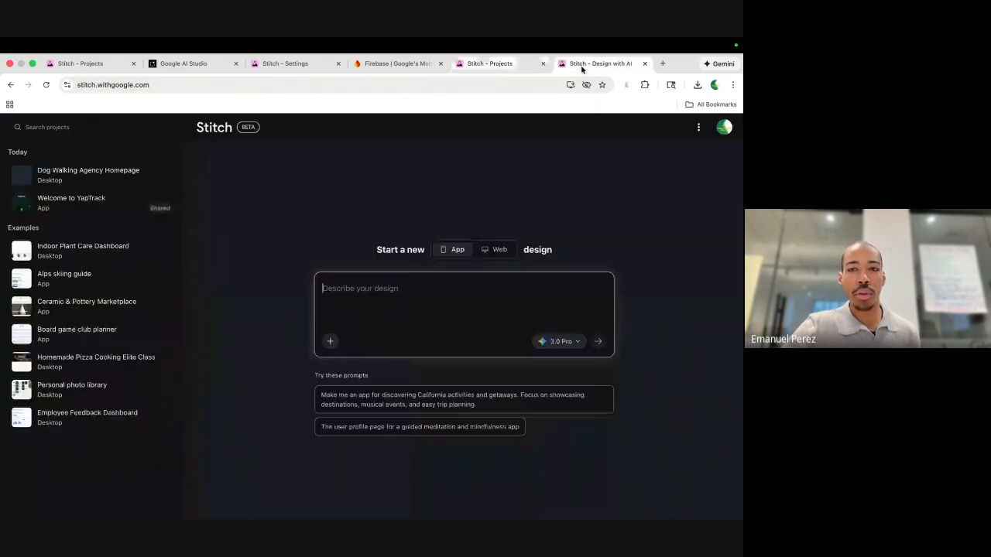
pyautogui.click(85, 173)
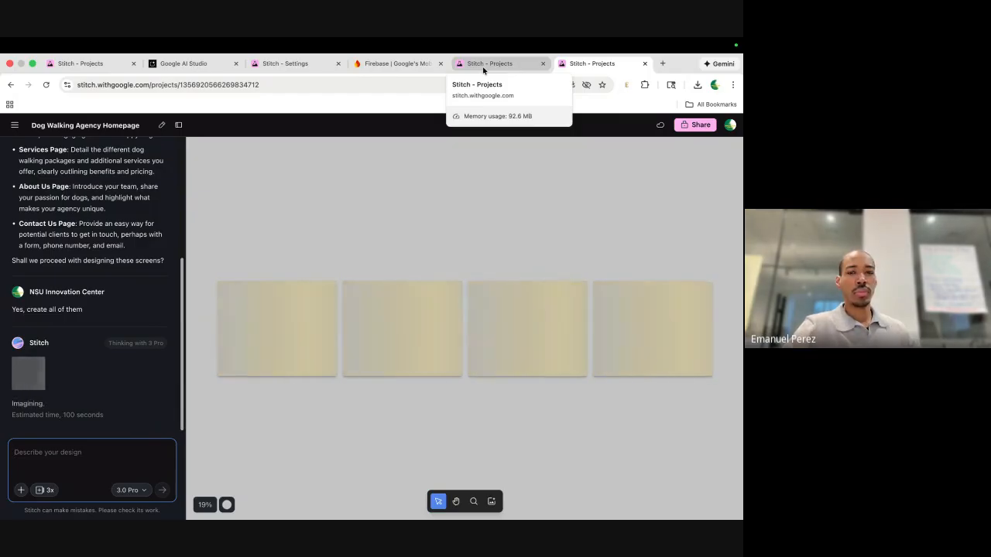
# Return to the generating project, keep 3.0 Pro, and show the Fast, 2.5 Pro, Thinking and Redesign model options.
pyautogui.click(483, 64)
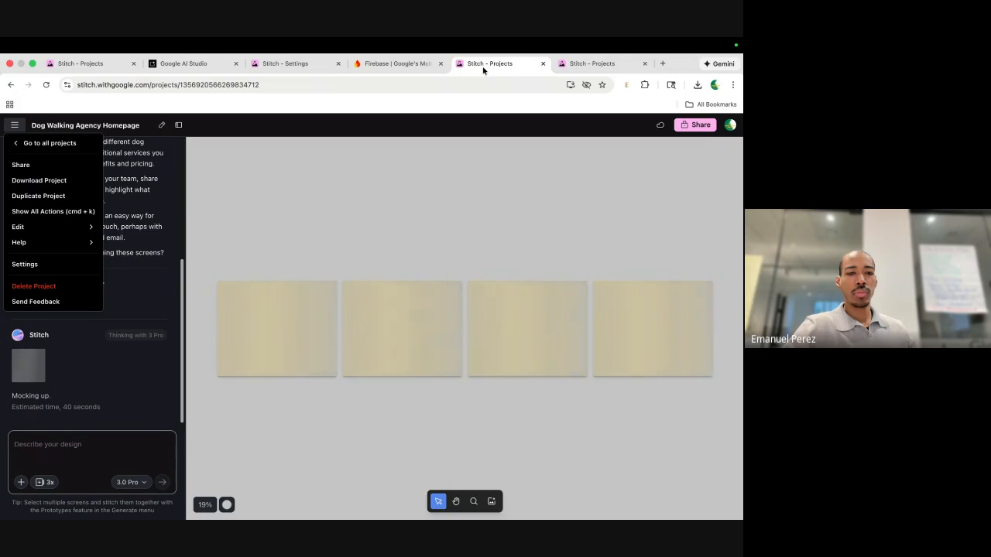
pyautogui.click(419, 192)
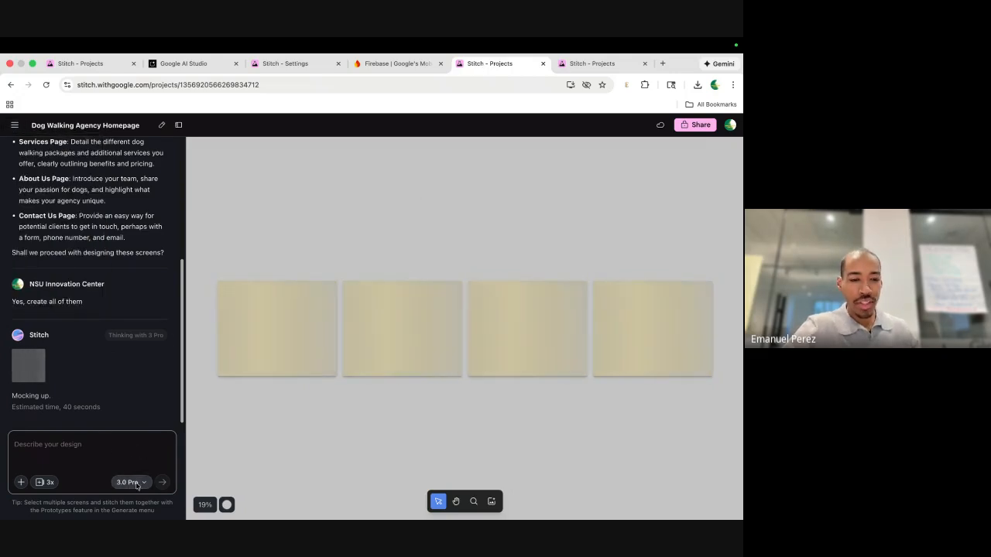
pyautogui.click(136, 482)
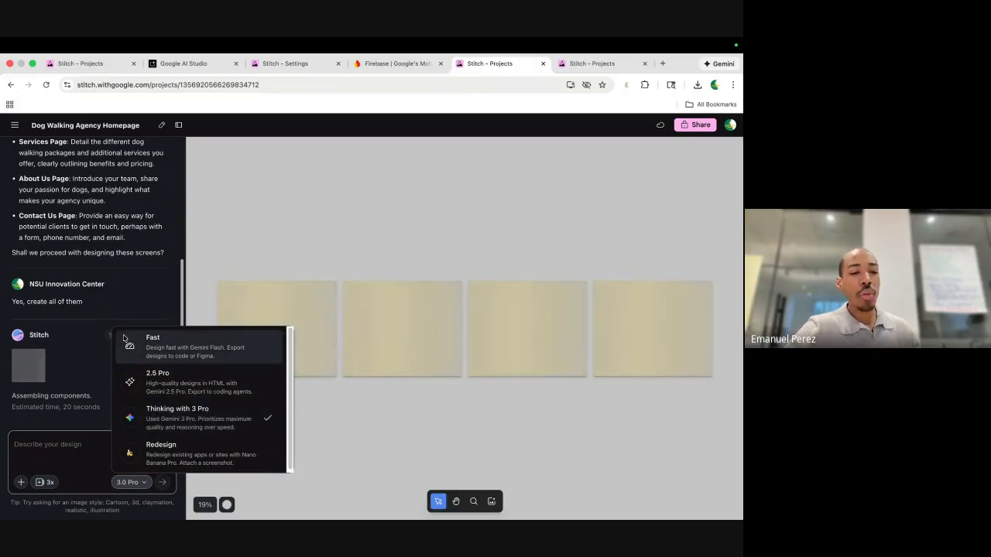
pyautogui.click(101, 372)
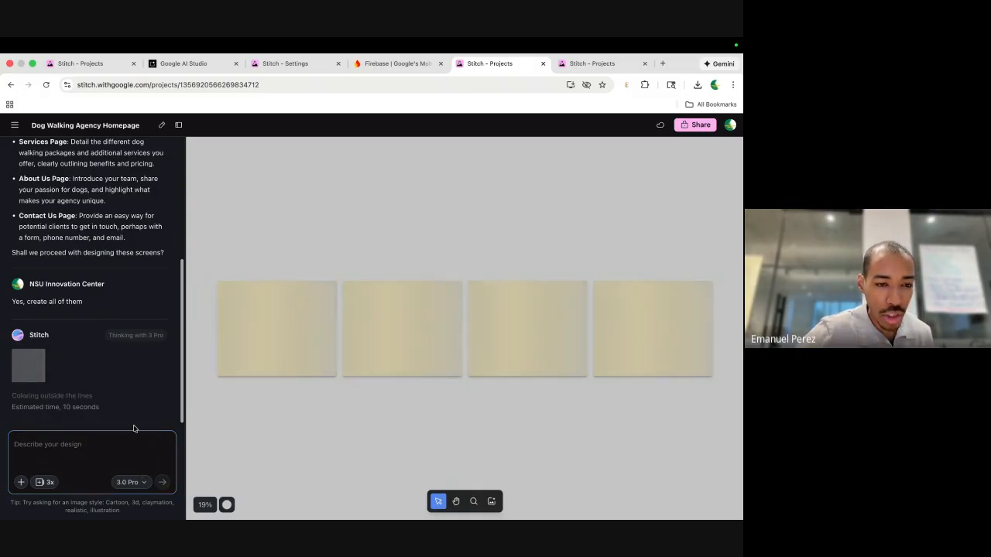
pyautogui.click(142, 483)
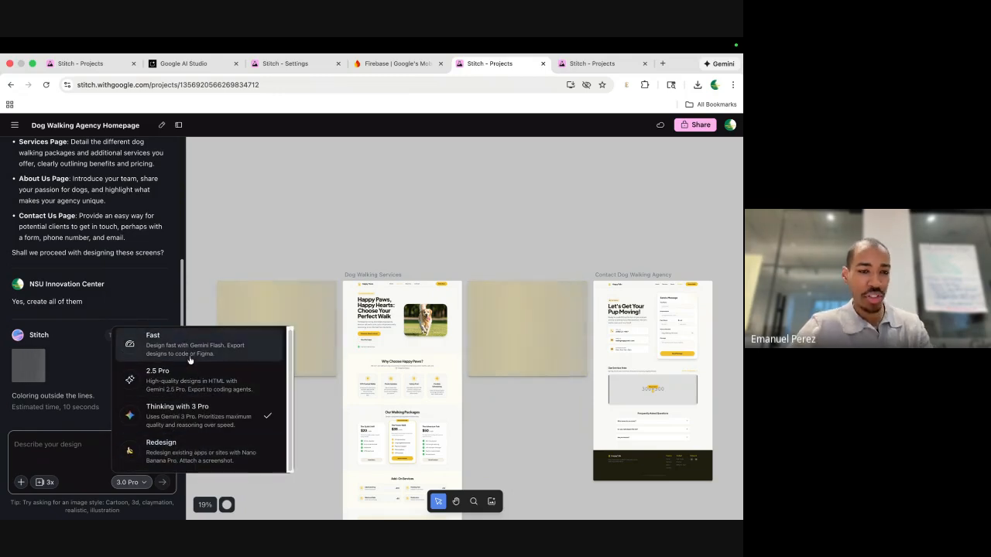
# Close the model list and select the finished homepage card to inspect its hero section.
pyautogui.click(199, 292)
pyautogui.click(237, 335)
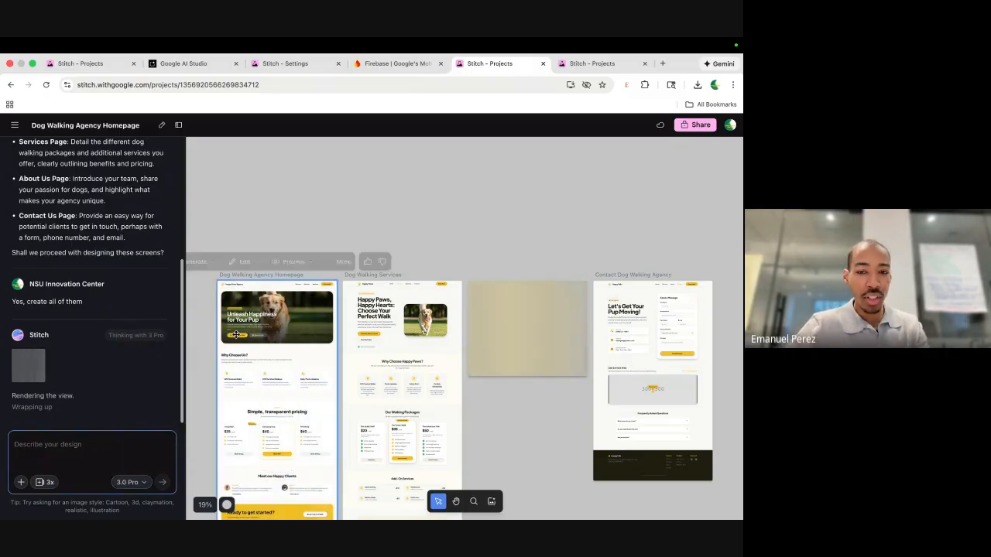
pyautogui.scroll(5, 237, 335)
pyautogui.hscroll(-1, 237, 335)
pyautogui.scroll(-1, 237, 336)
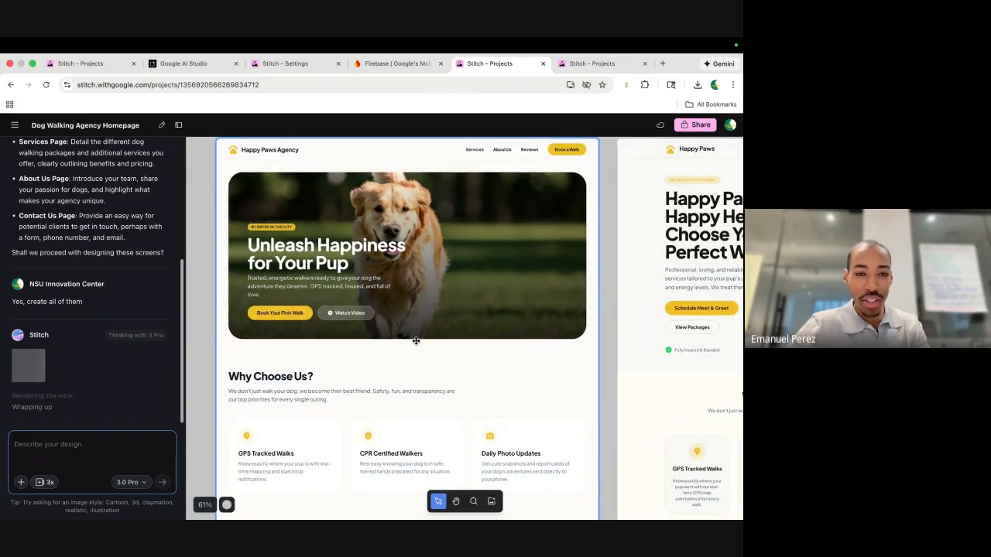
pyautogui.scroll(3, 333, 186)
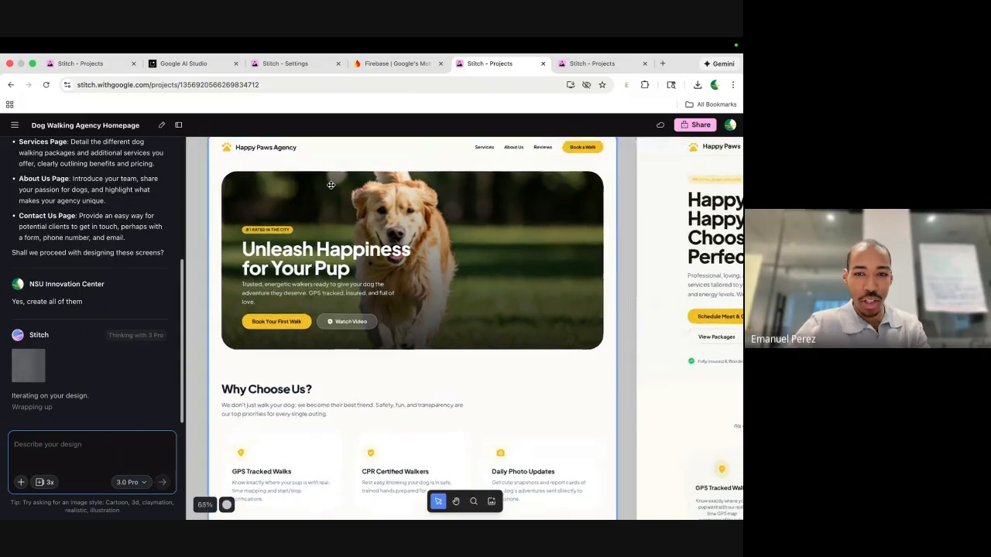
# Scroll down the homepage design through its pricing, testimonials and footer sections.
pyautogui.scroll(-2, 357, 266)
pyautogui.scroll(-5, 360, 274)
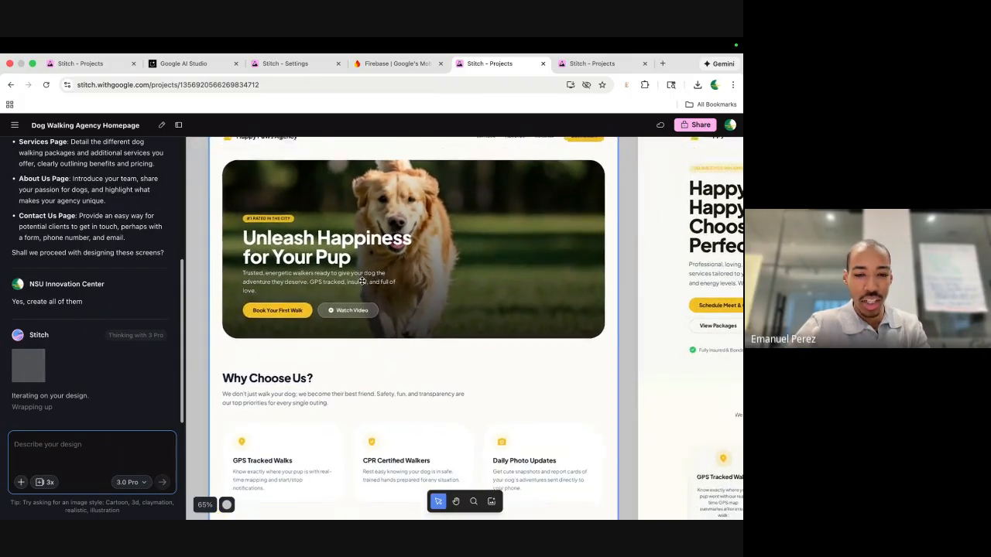
pyautogui.scroll(-5, 362, 281)
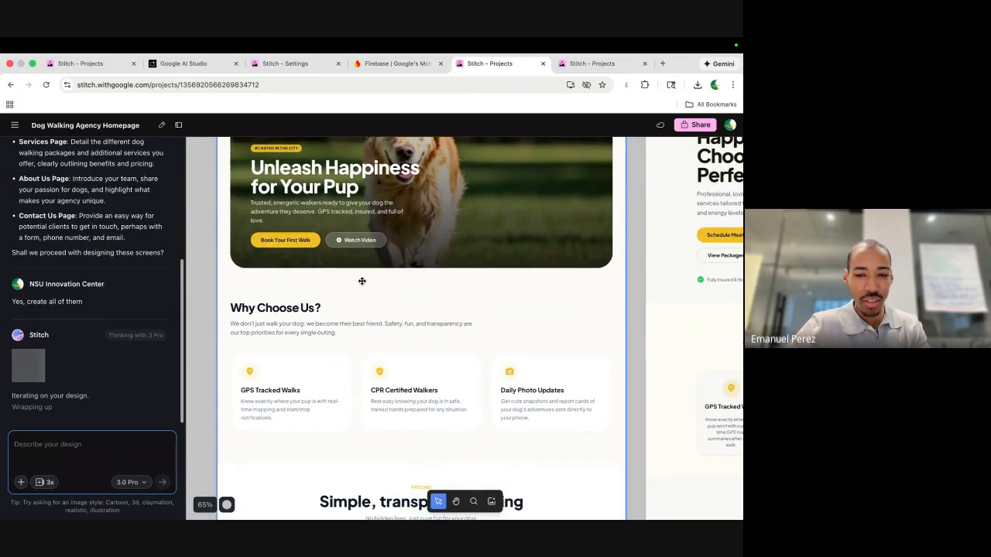
pyautogui.scroll(-8, 361, 281)
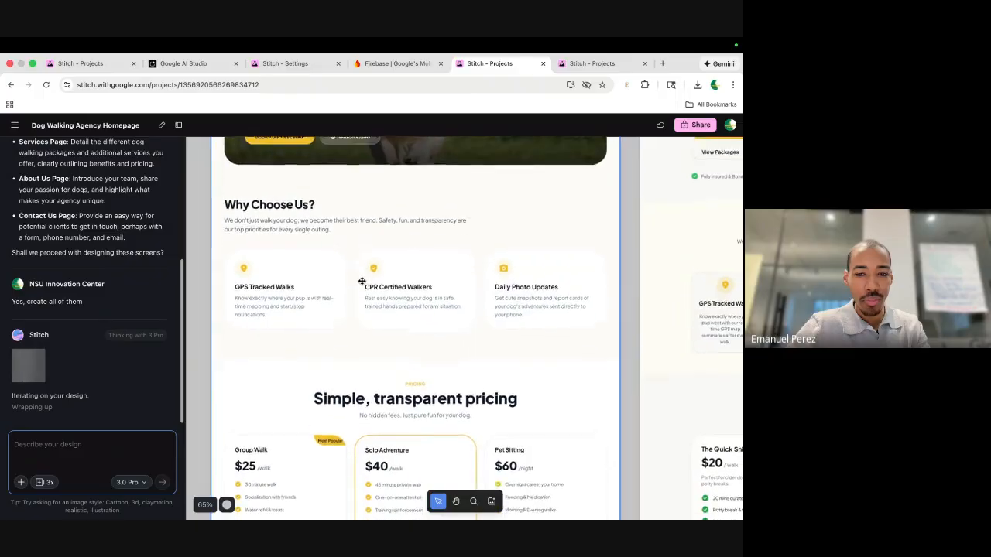
pyautogui.scroll(-2, 362, 281)
pyautogui.hscroll(-2, 362, 281)
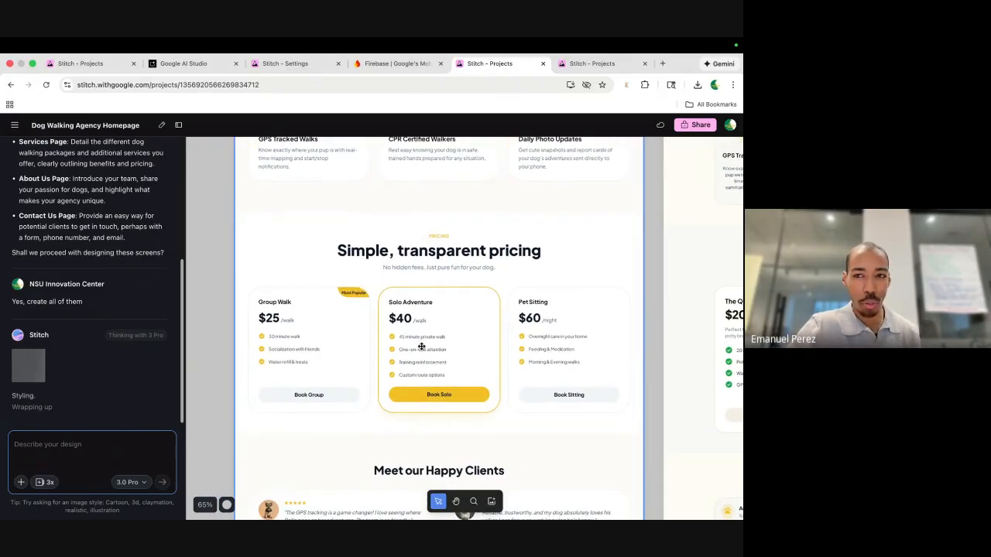
pyautogui.scroll(-4, 421, 346)
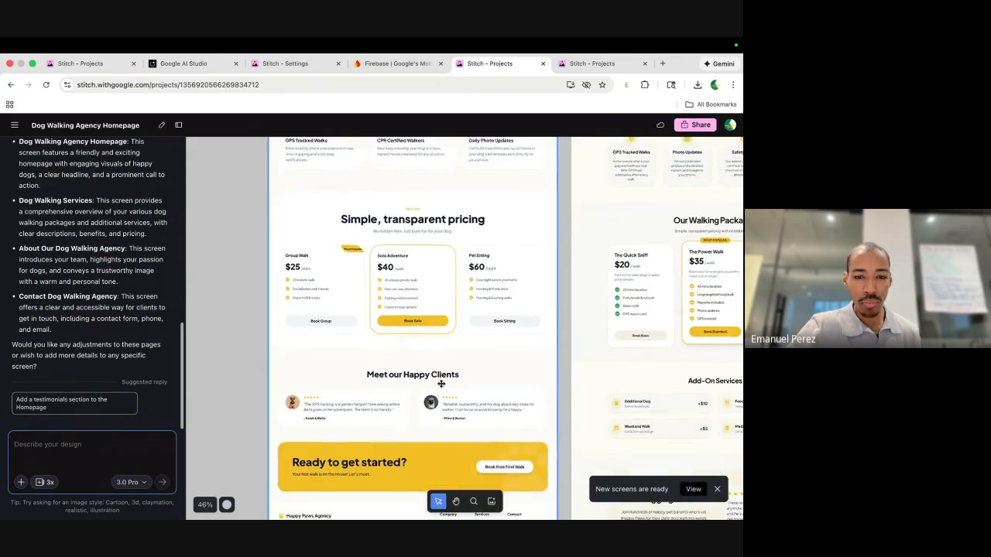
pyautogui.scroll(-2, 441, 384)
pyautogui.scroll(-2, 447, 357)
pyautogui.scroll(5, 325, 345)
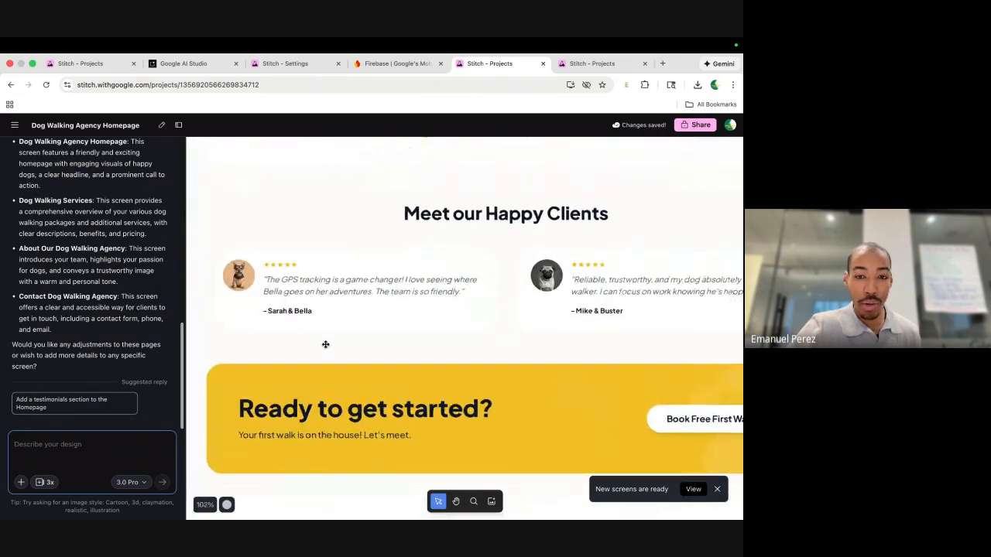
pyautogui.scroll(-2, 325, 345)
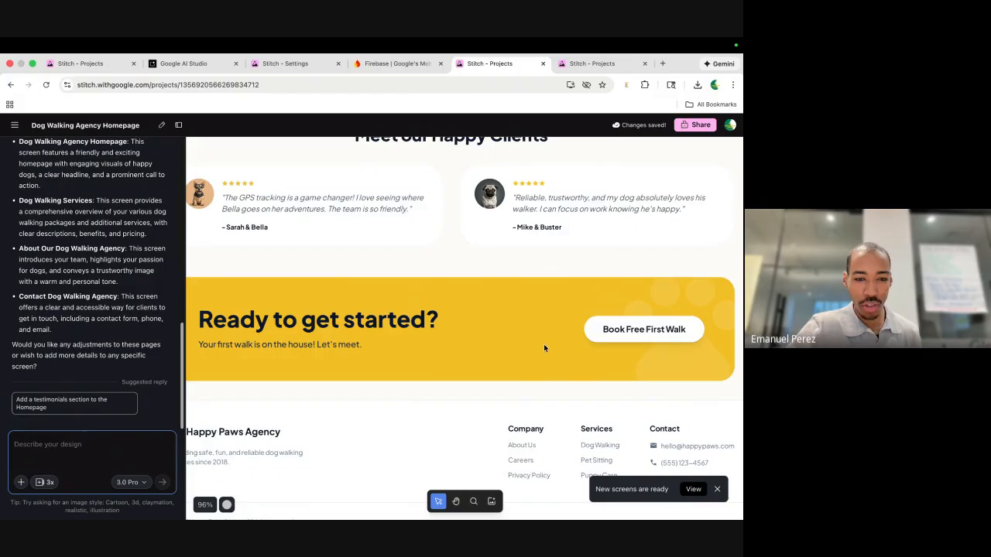
pyautogui.hscroll(-2, 491, 363)
pyautogui.scroll(-1, 492, 363)
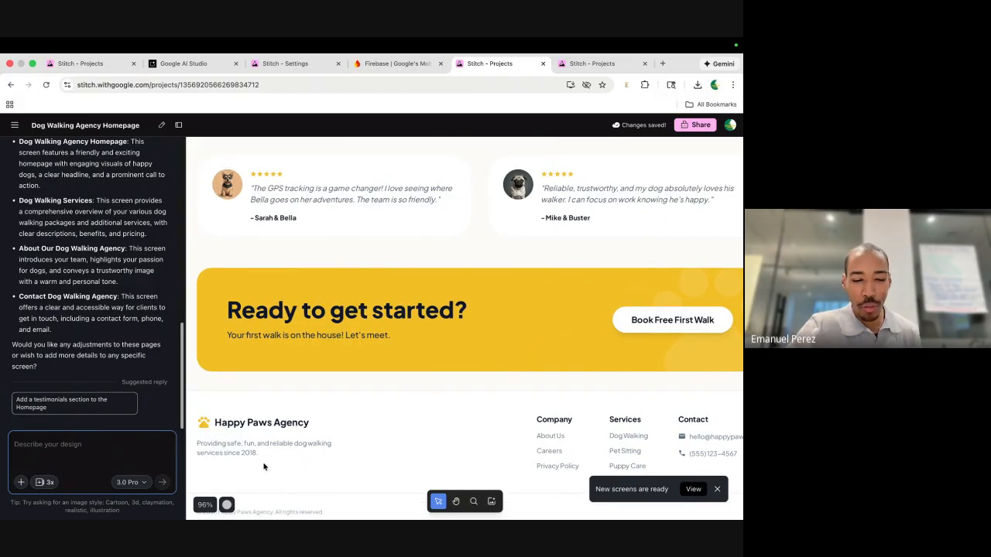
pyautogui.scroll(-5, 395, 241)
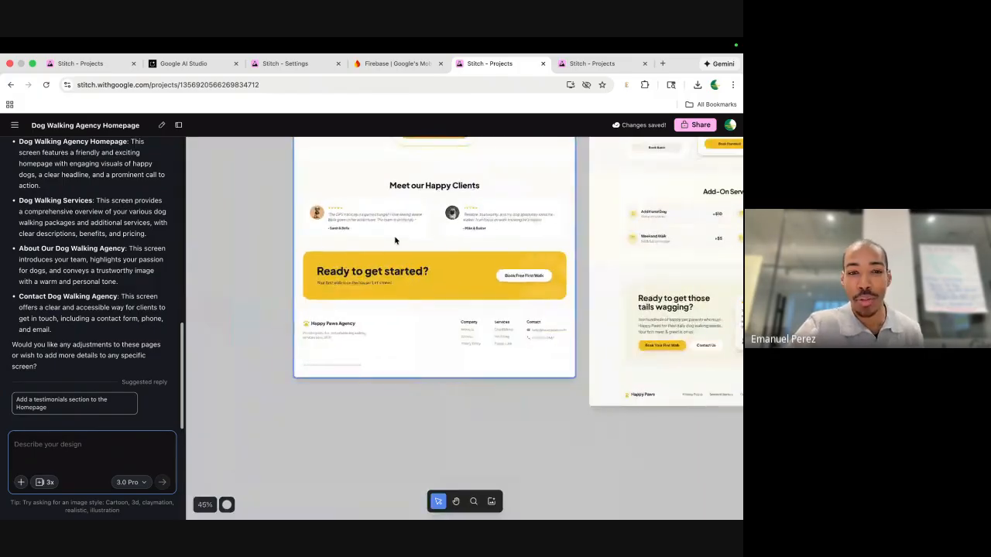
pyautogui.hscroll(5, 395, 241)
pyautogui.scroll(2, 395, 241)
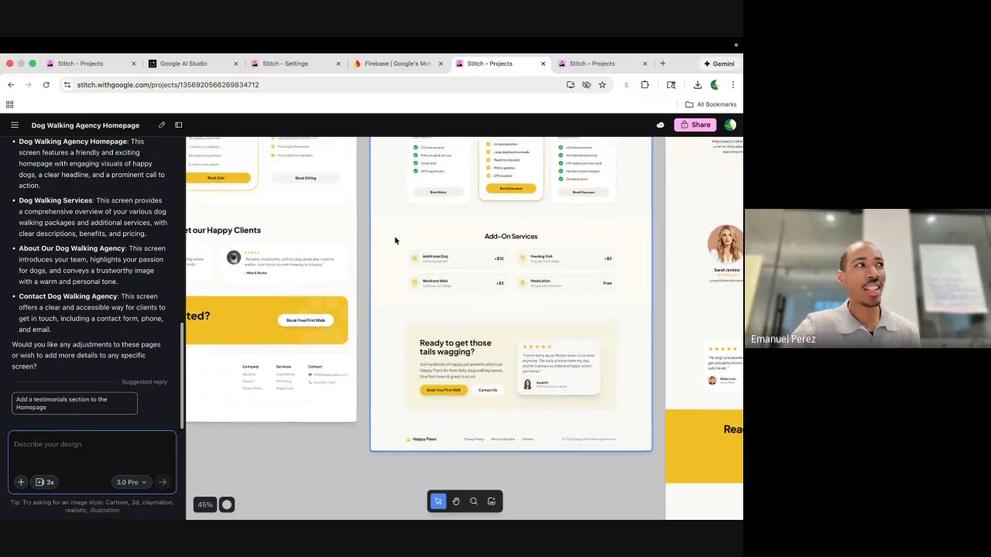
pyautogui.scroll(-2, 395, 241)
pyautogui.scroll(6, 395, 241)
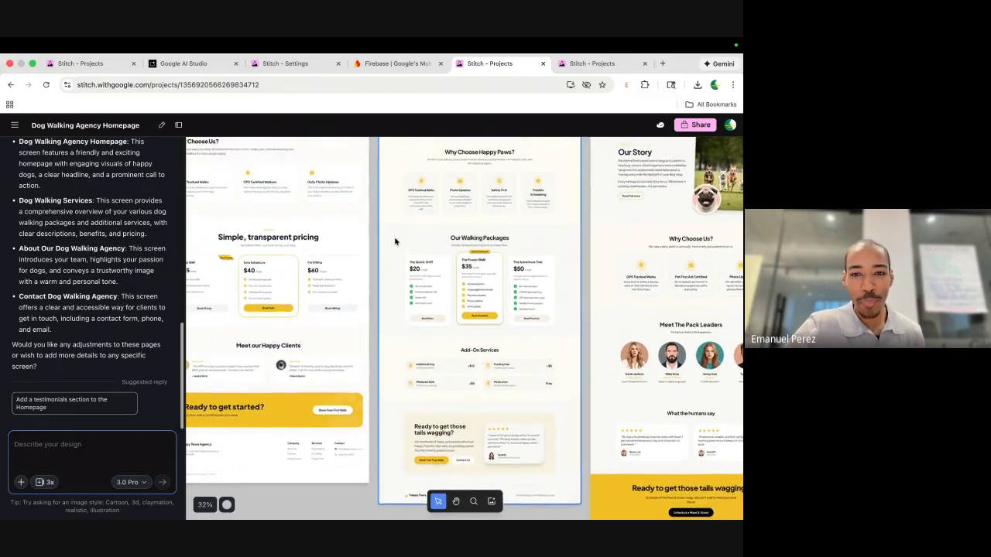
# Preview the Dog Walking Agency Homepage at mobile size and scroll through the mobile layout.
pyautogui.scroll(2, 395, 242)
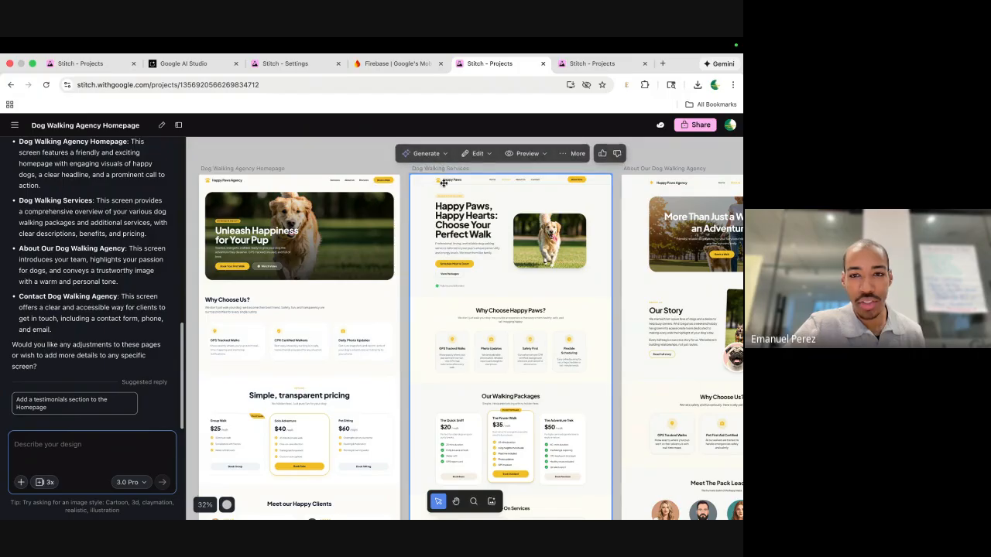
pyautogui.click(337, 200)
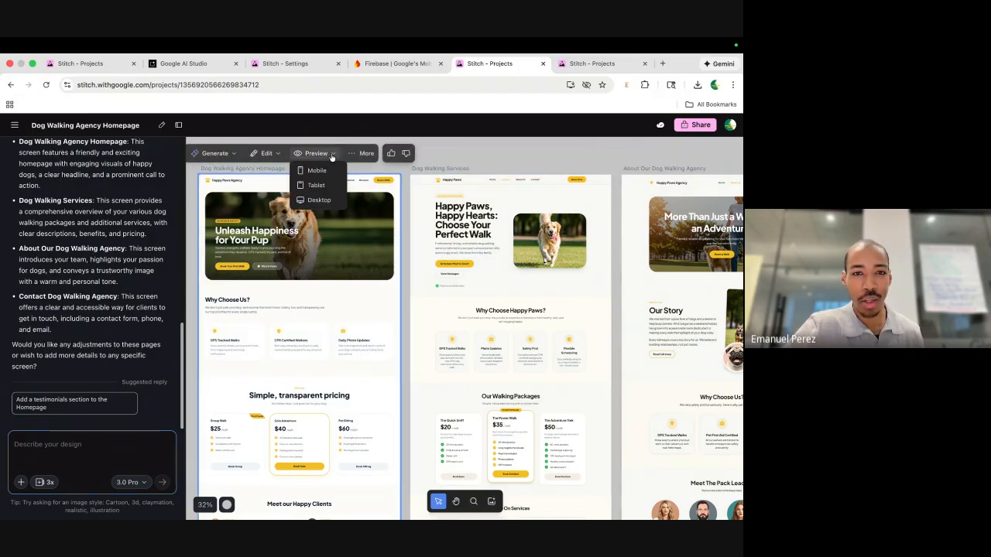
pyautogui.click(317, 171)
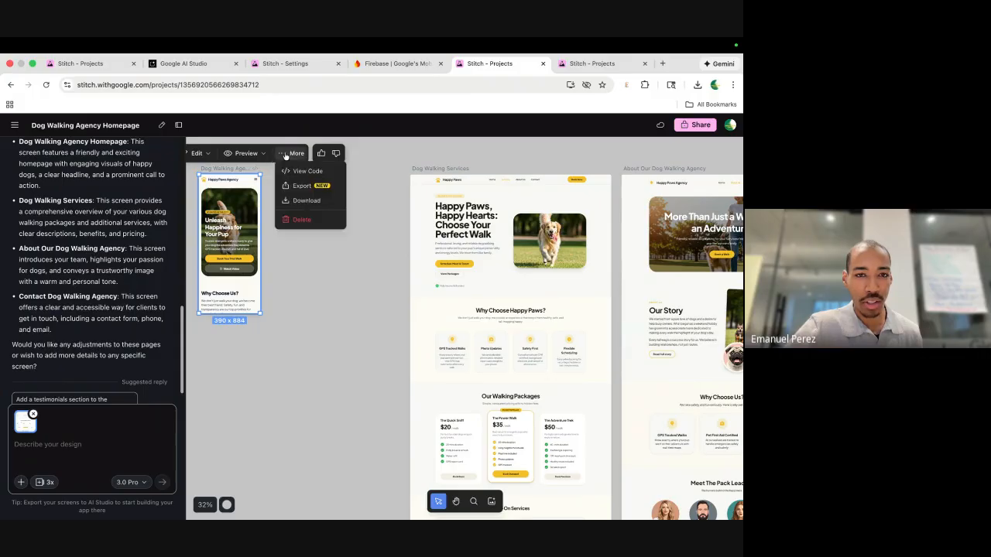
pyautogui.click(249, 154)
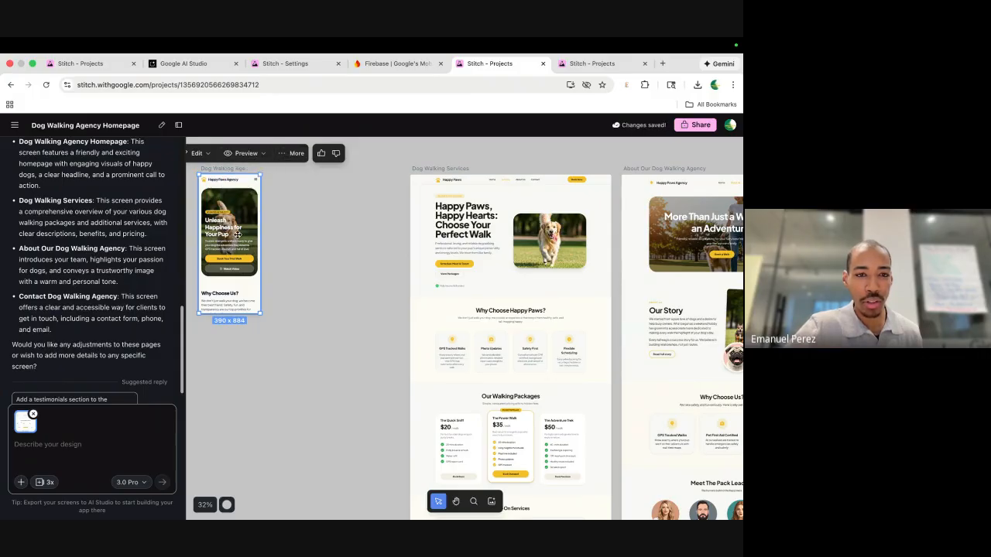
pyautogui.scroll(10, 238, 235)
pyautogui.hscroll(-3, 237, 235)
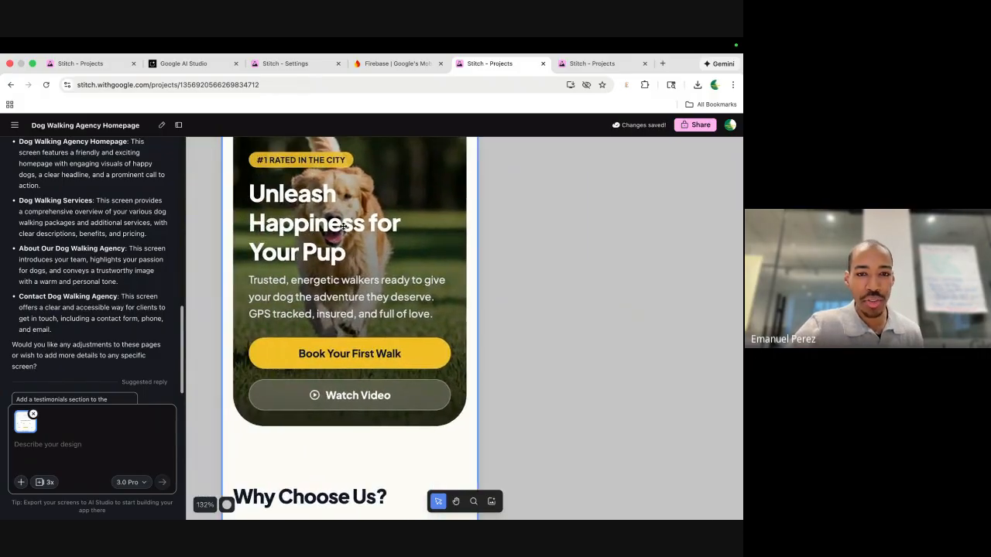
pyautogui.scroll(-5, 343, 237)
pyautogui.scroll(-2, 507, 309)
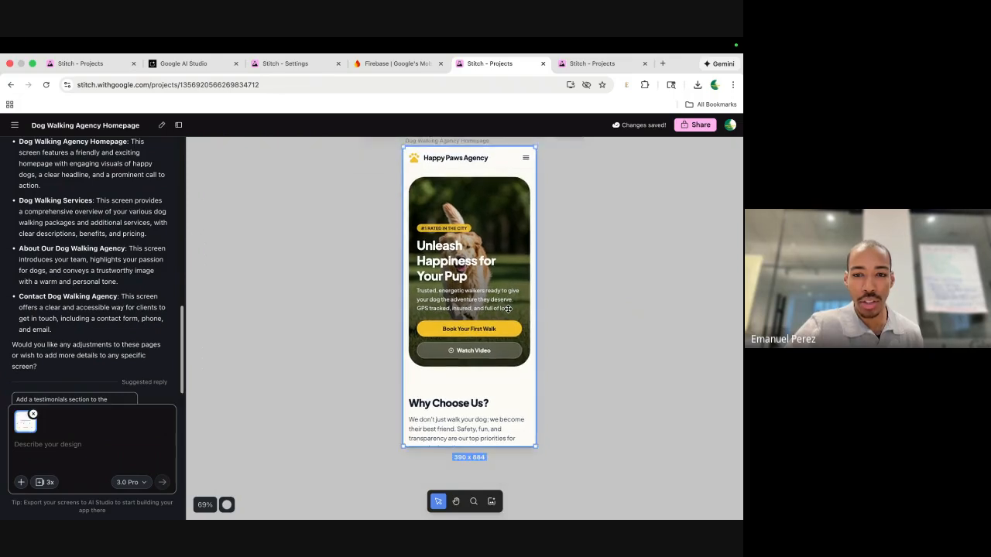
pyautogui.scroll(2, 507, 309)
pyautogui.scroll(-2, 466, 420)
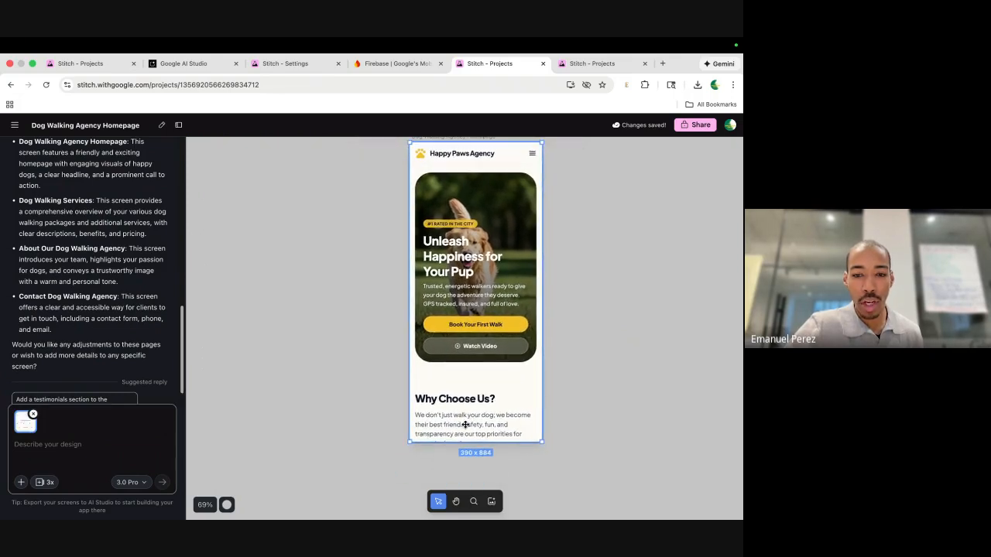
pyautogui.scroll(2, 465, 425)
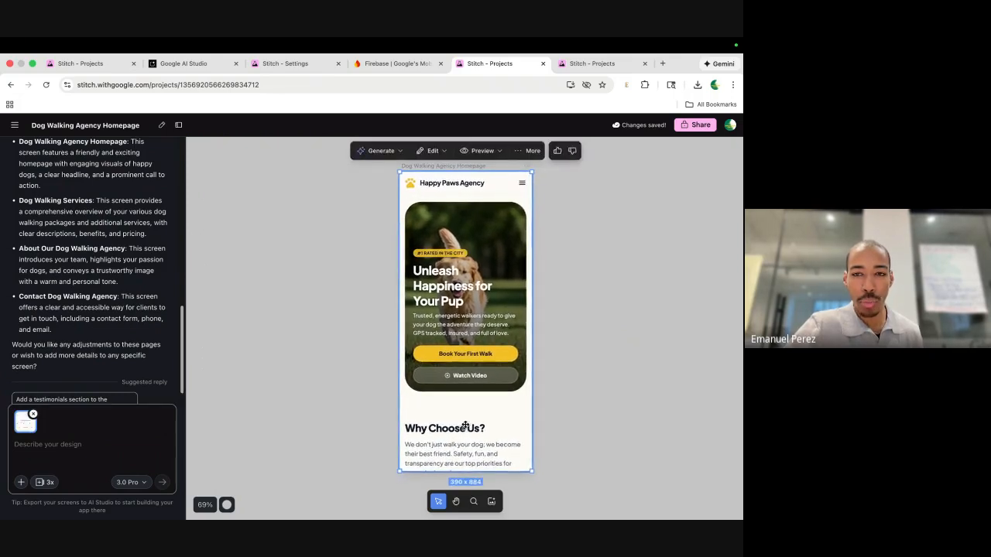
# Check the homepage's Generate options, then return it to the 1280 × 1024 desktop preview.
pyautogui.click(375, 153)
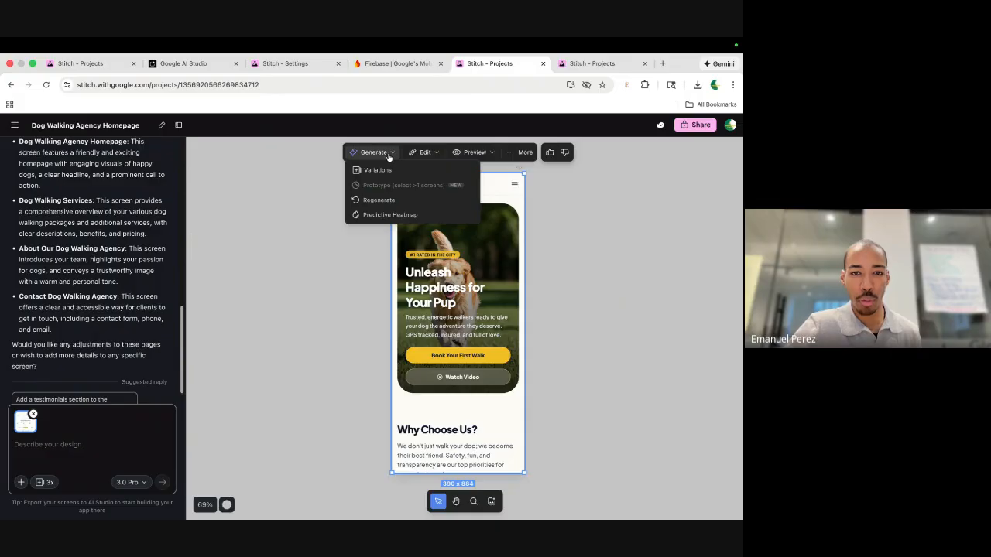
pyautogui.scroll(-1, 519, 265)
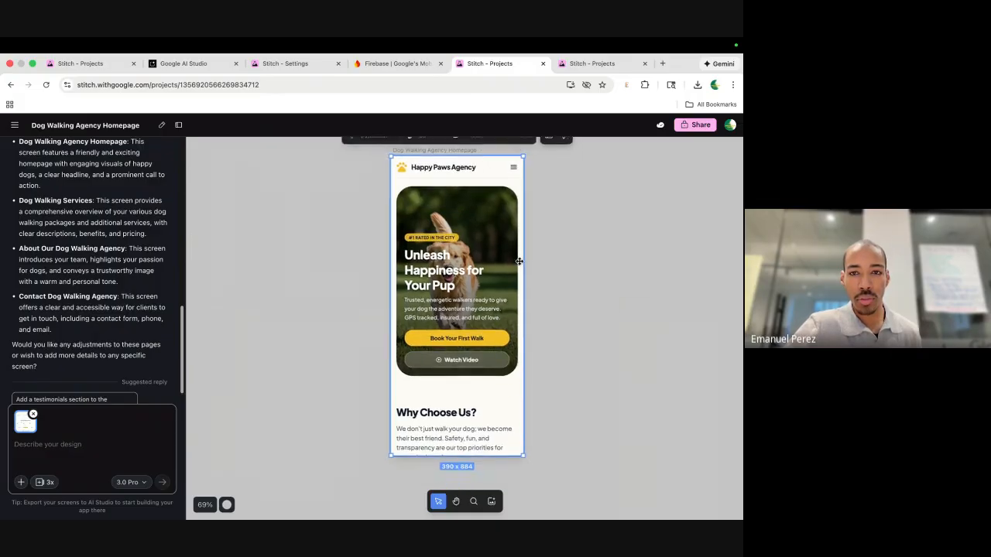
pyautogui.scroll(1, 519, 264)
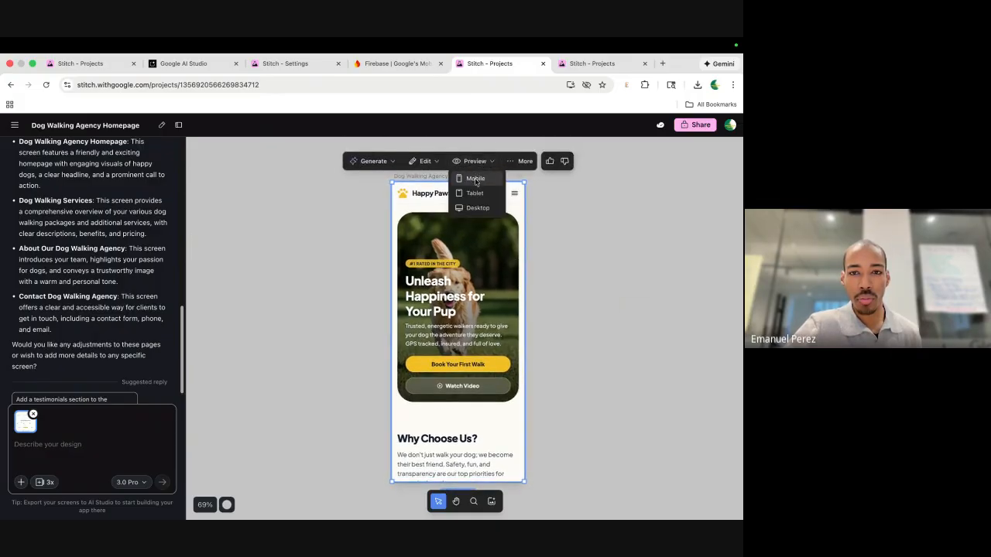
pyautogui.click(475, 208)
pyautogui.scroll(-6, 507, 233)
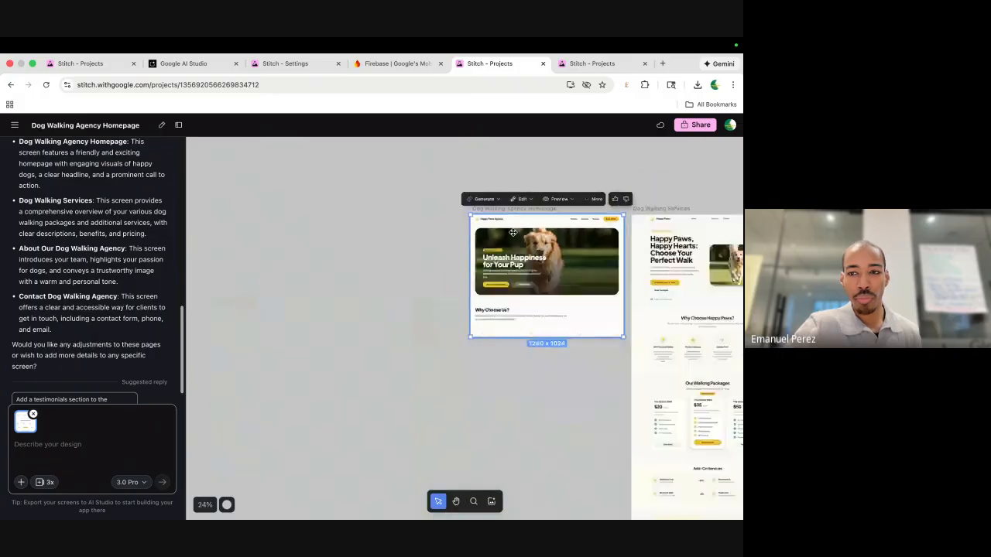
# Marquee-select the four dog walking screens and generate a Prototype from them.
pyautogui.hscroll(3, 542, 228)
pyautogui.hscroll(2, 542, 225)
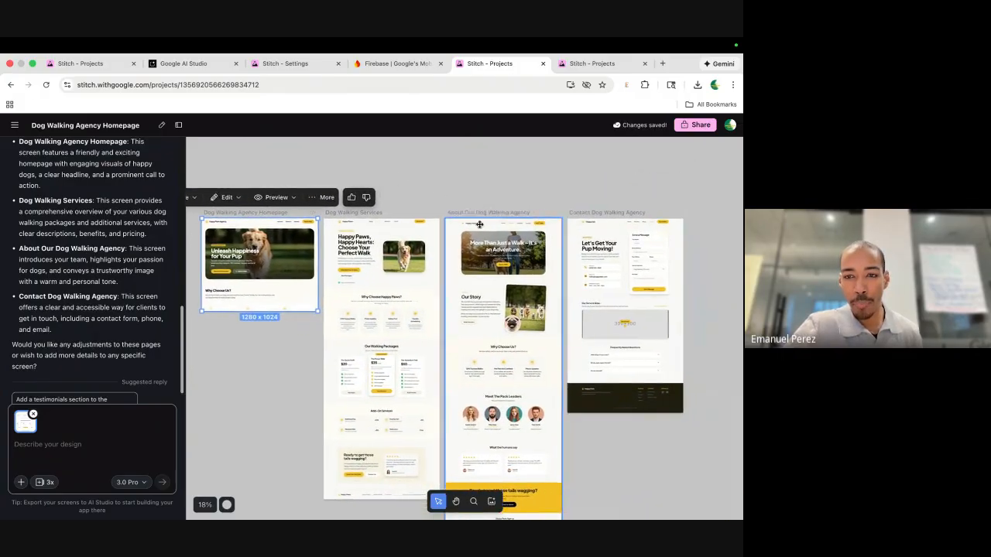
pyautogui.click(486, 190)
pyautogui.scroll(-1, 486, 189)
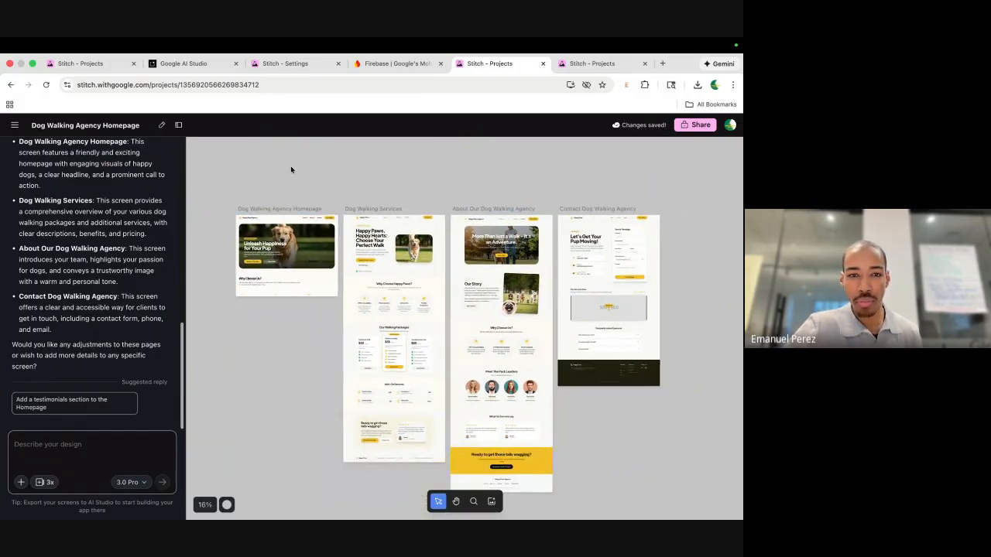
pyautogui.click(273, 247)
pyautogui.moveTo(279, 289); pyautogui.dragTo(597, 398)
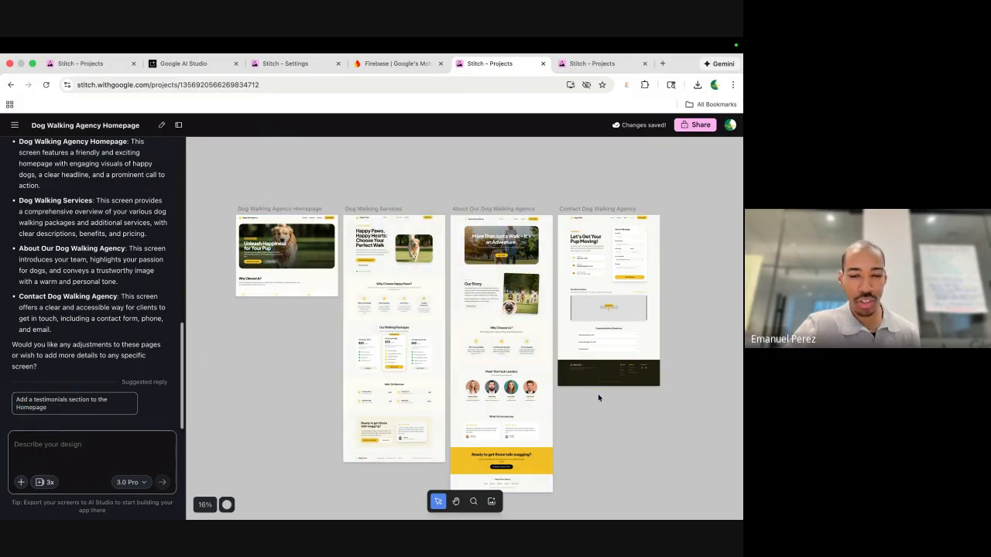
pyautogui.moveTo(222, 171); pyautogui.dragTo(740, 442)
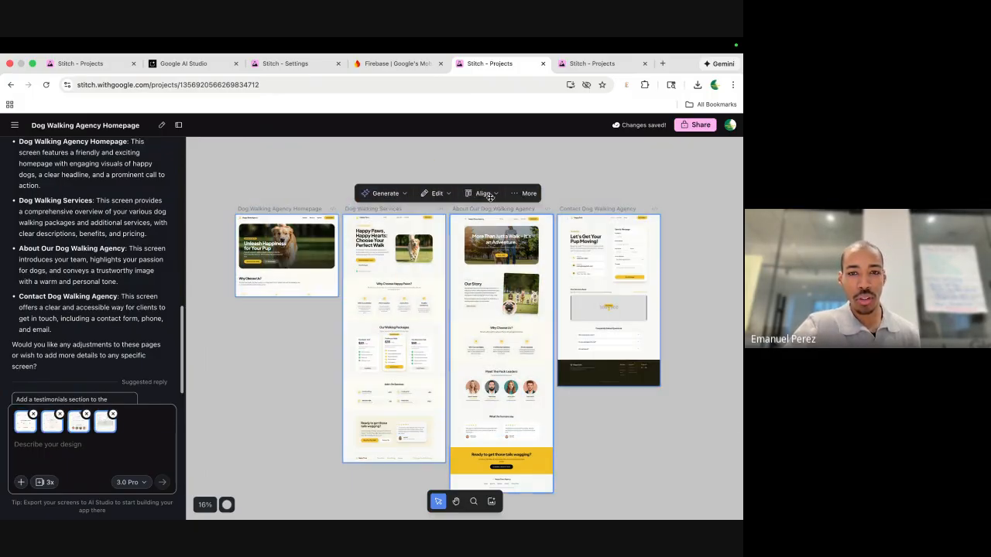
pyautogui.click(389, 211)
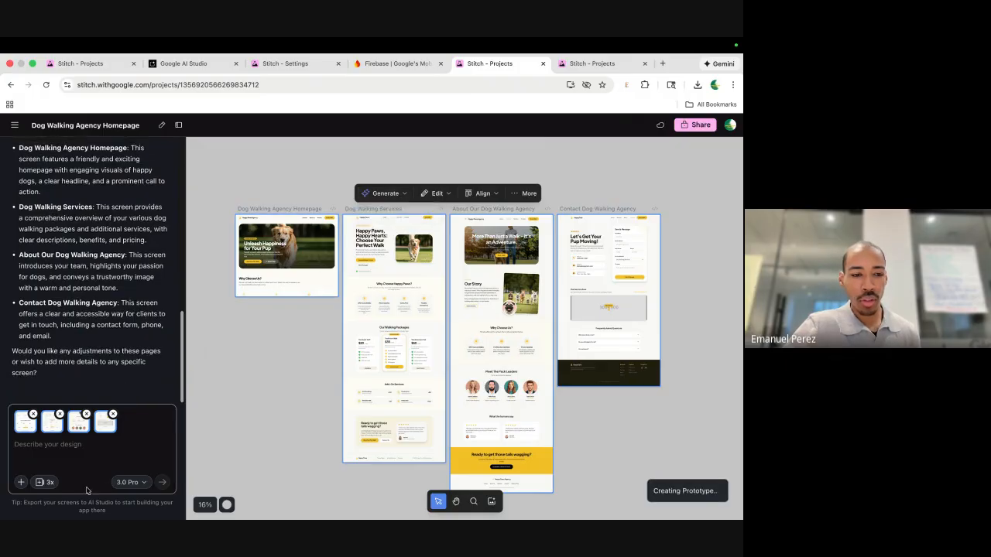
pyautogui.hscroll(2, 525, 301)
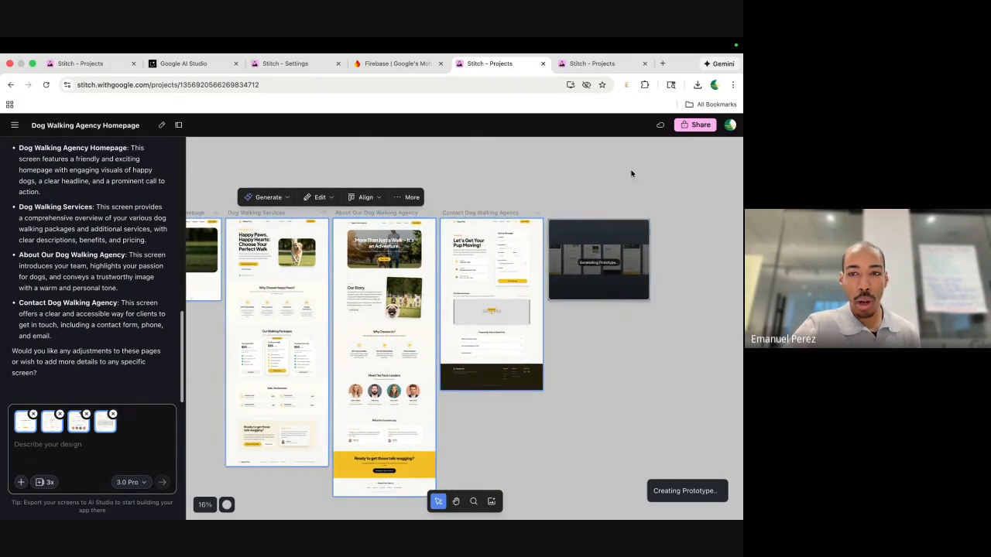
pyautogui.hscroll(-3, 631, 173)
pyautogui.click(296, 173)
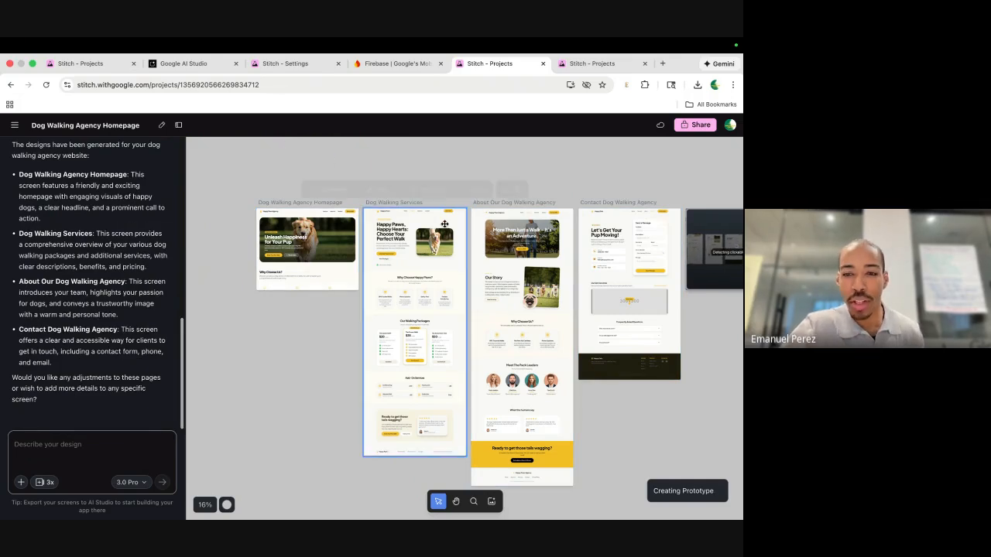
pyautogui.scroll(3, 433, 312)
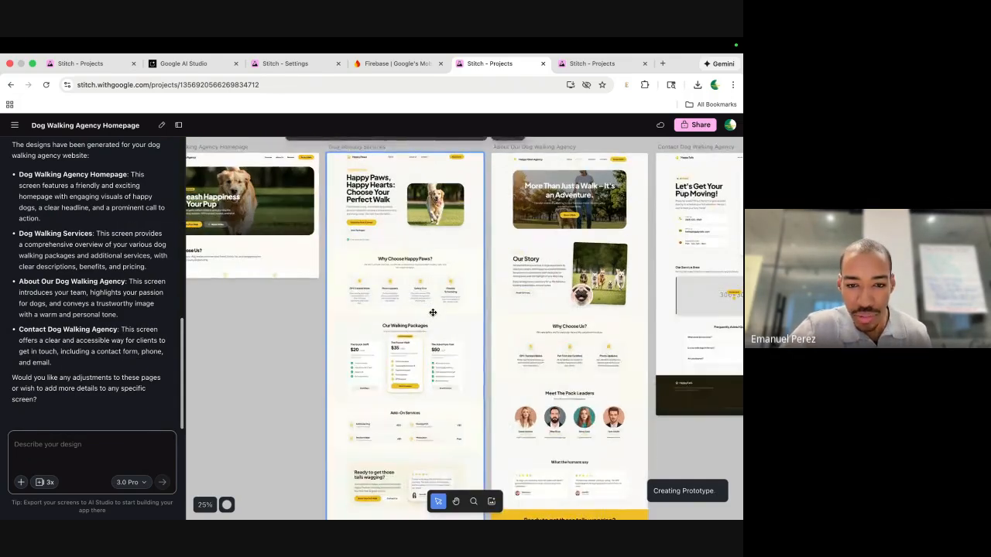
pyautogui.scroll(-1, 432, 312)
pyautogui.scroll(2, 432, 312)
pyautogui.hscroll(1, 433, 312)
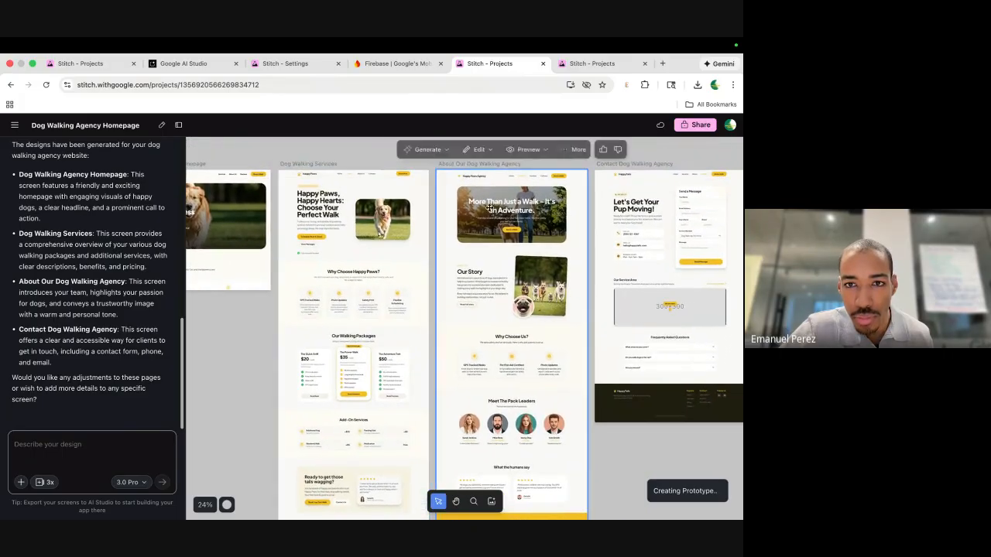
pyautogui.scroll(10, 346, 166)
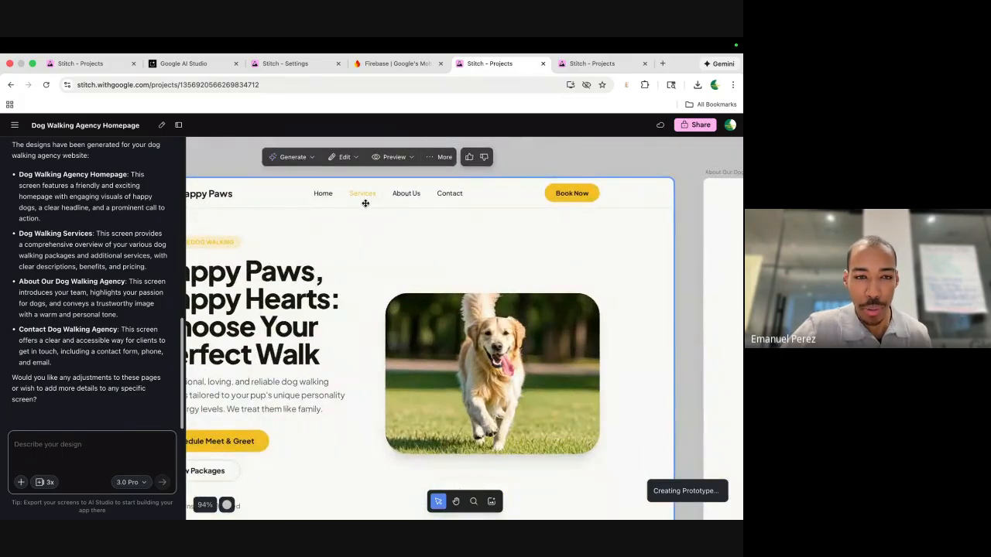
pyautogui.hscroll(10, 365, 203)
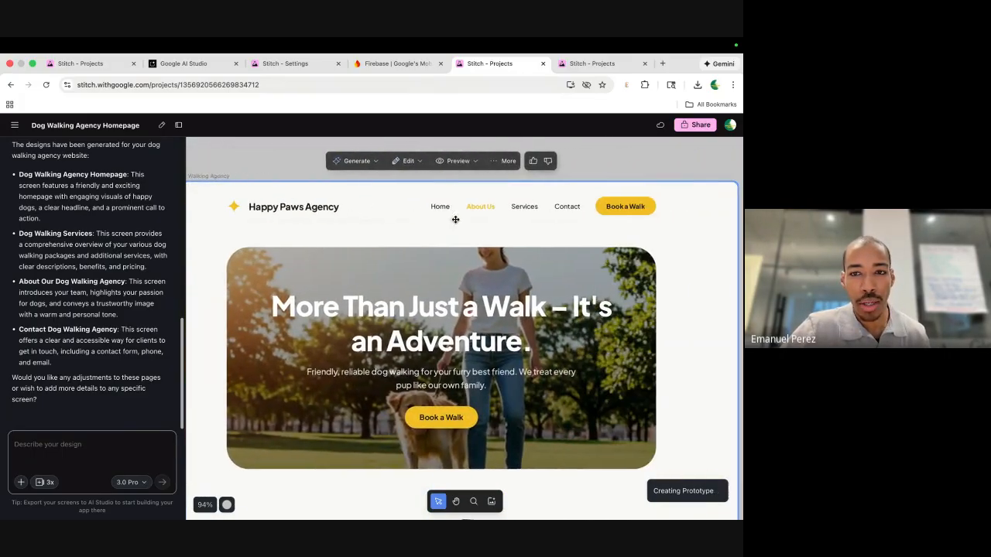
pyautogui.hscroll(10, 497, 208)
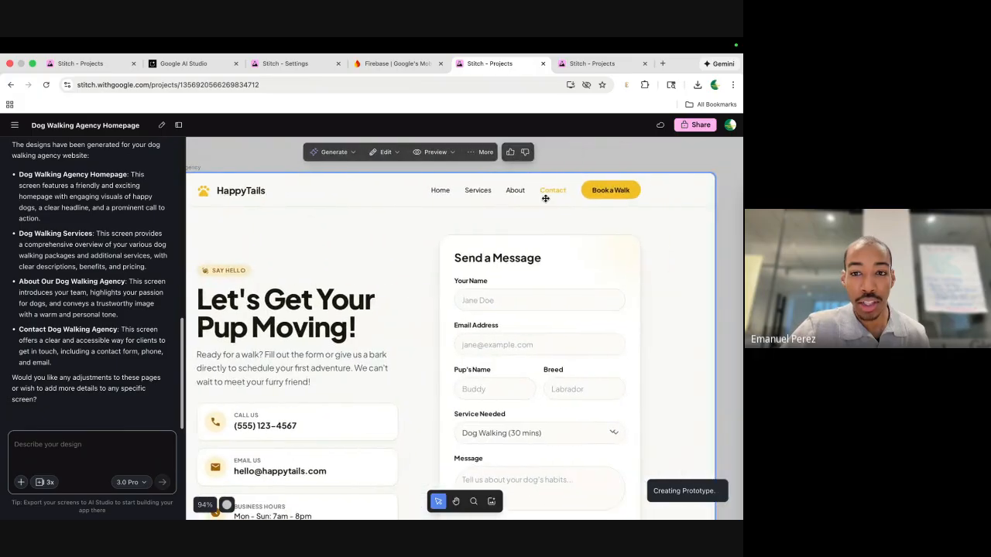
pyautogui.scroll(-8, 545, 199)
pyautogui.hscroll(-6, 564, 236)
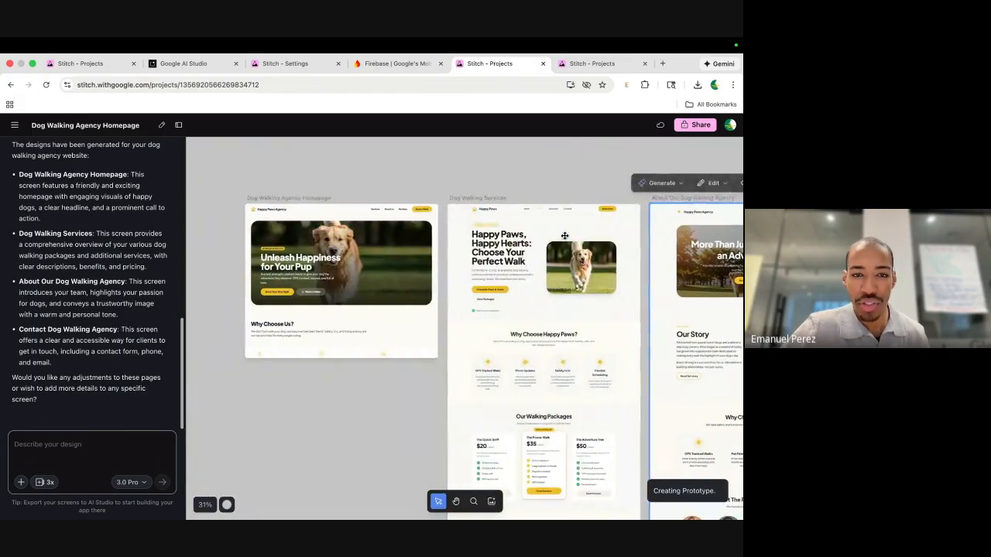
pyautogui.scroll(-5, 415, 225)
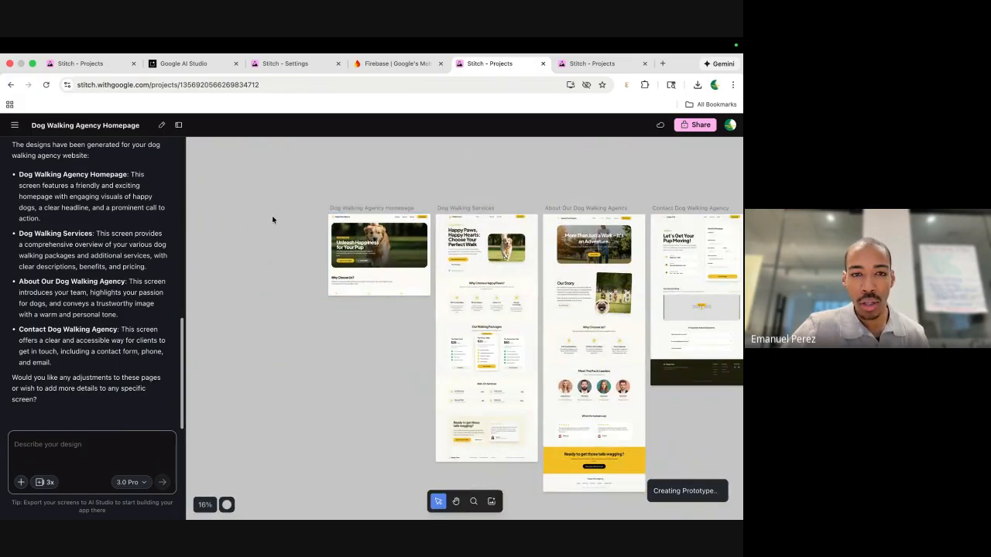
pyautogui.scroll(-3, 273, 220)
# Select all four page designs and start the 'make a book a walk page' prompt.
pyautogui.moveTo(273, 168); pyautogui.dragTo(509, 374)
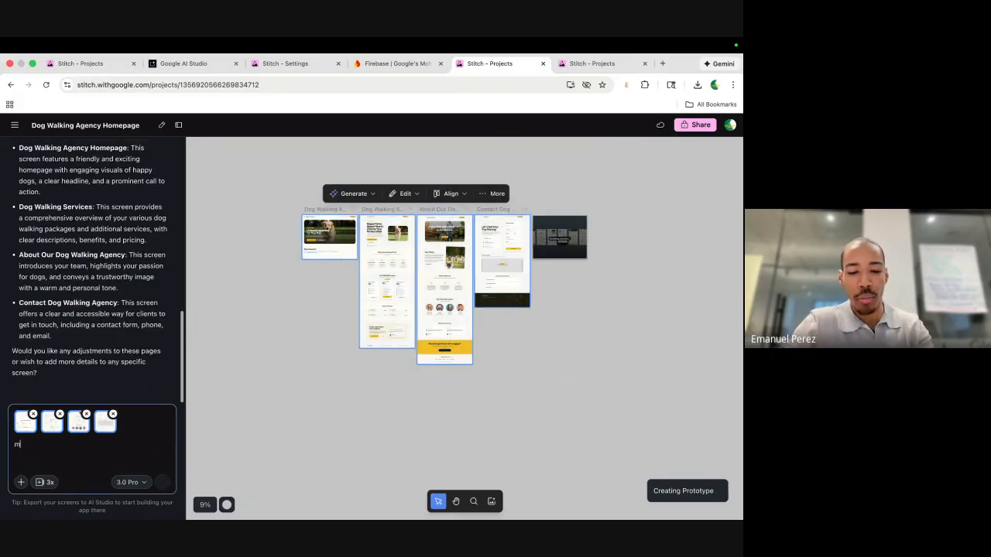
pyautogui.write('make a')
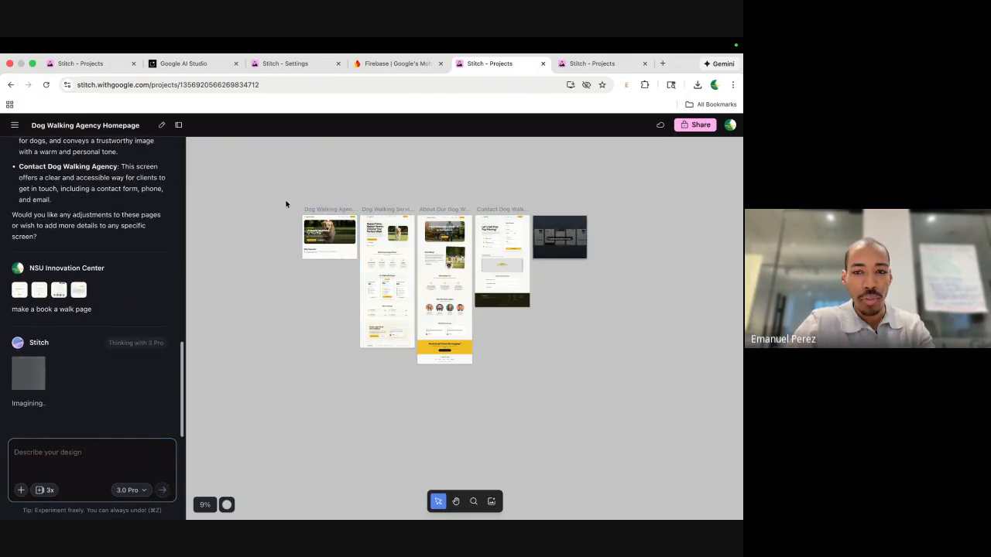
pyautogui.moveTo(280, 176); pyautogui.dragTo(271, 309)
pyautogui.scroll(5, 292, 290)
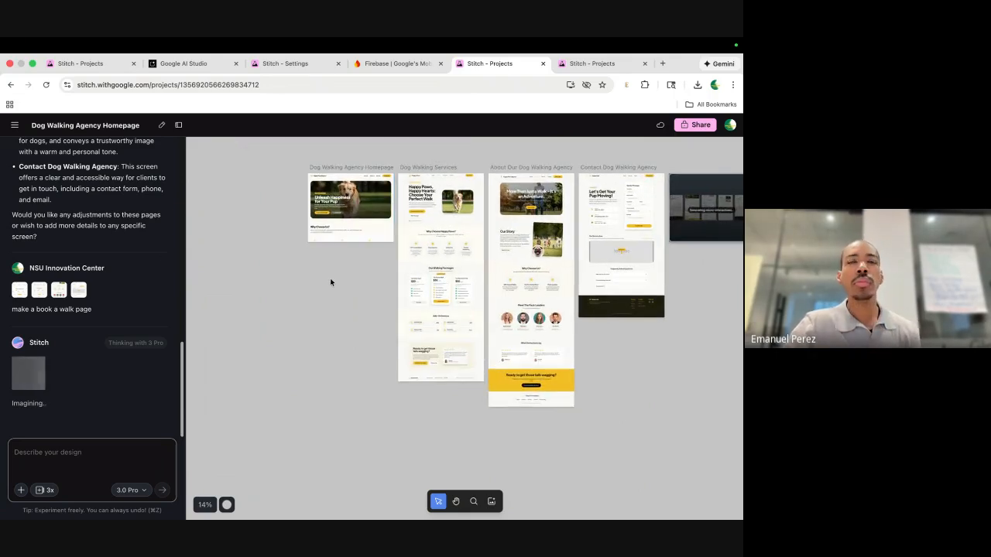
pyautogui.scroll(1, 330, 282)
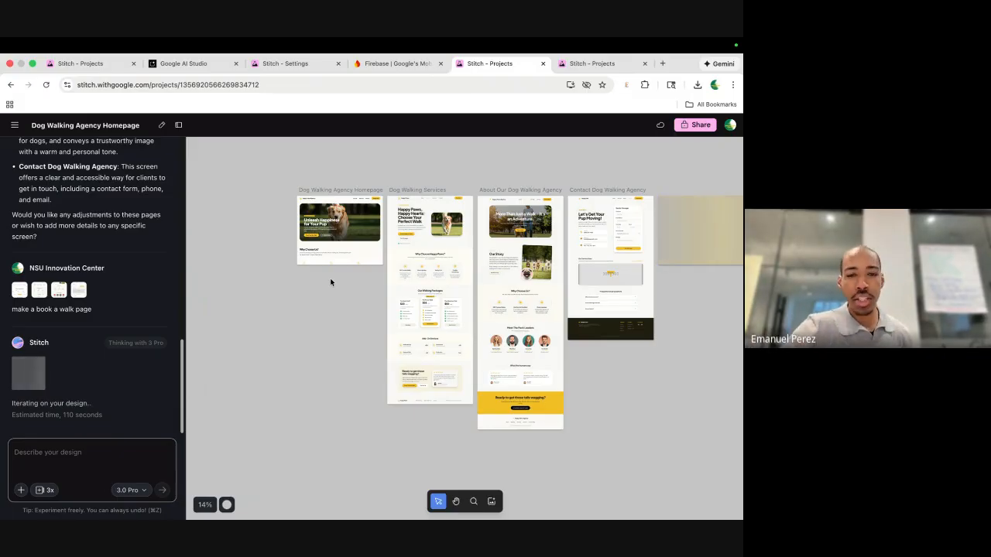
pyautogui.click(343, 252)
pyautogui.scroll(5, 343, 254)
pyautogui.scroll(-3, 343, 254)
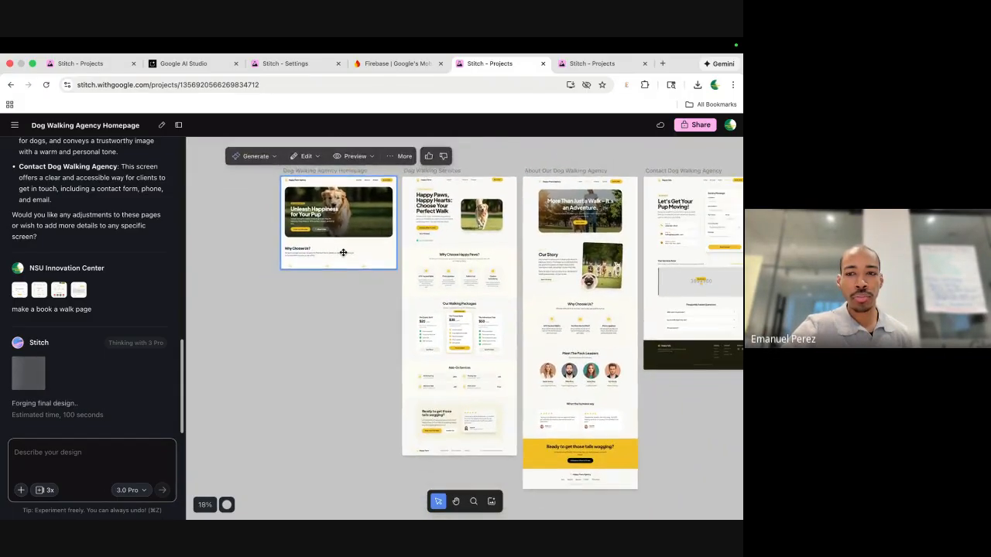
pyautogui.hscroll(1, 343, 252)
pyautogui.scroll(10, 143, 234)
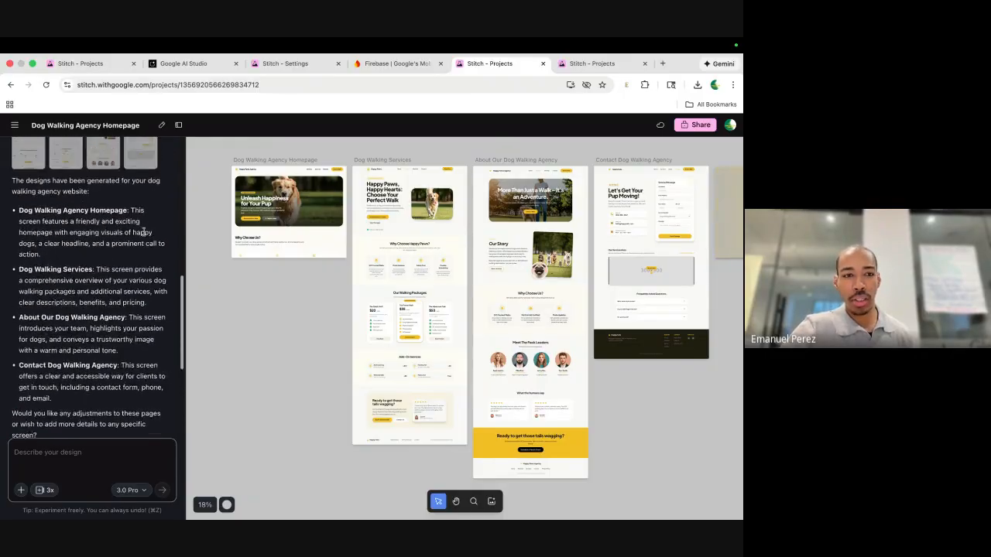
pyautogui.scroll(5, 143, 234)
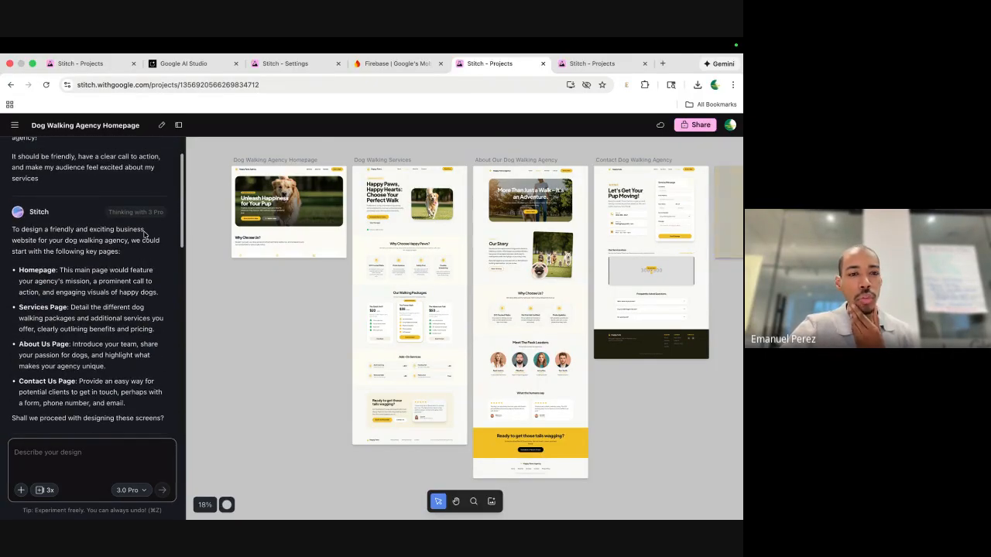
pyautogui.scroll(-8, 143, 235)
pyautogui.click(415, 224)
pyautogui.click(479, 250)
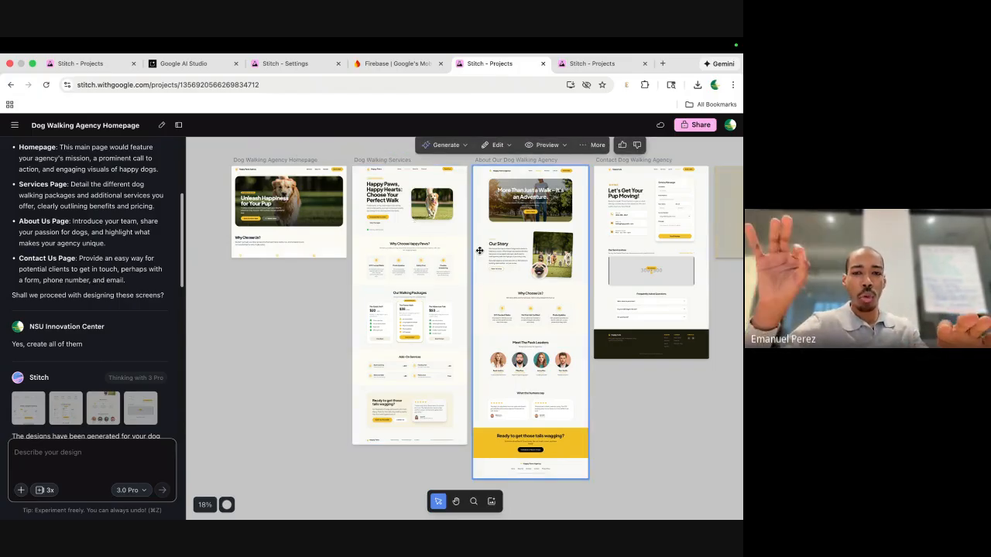
pyautogui.click(438, 267)
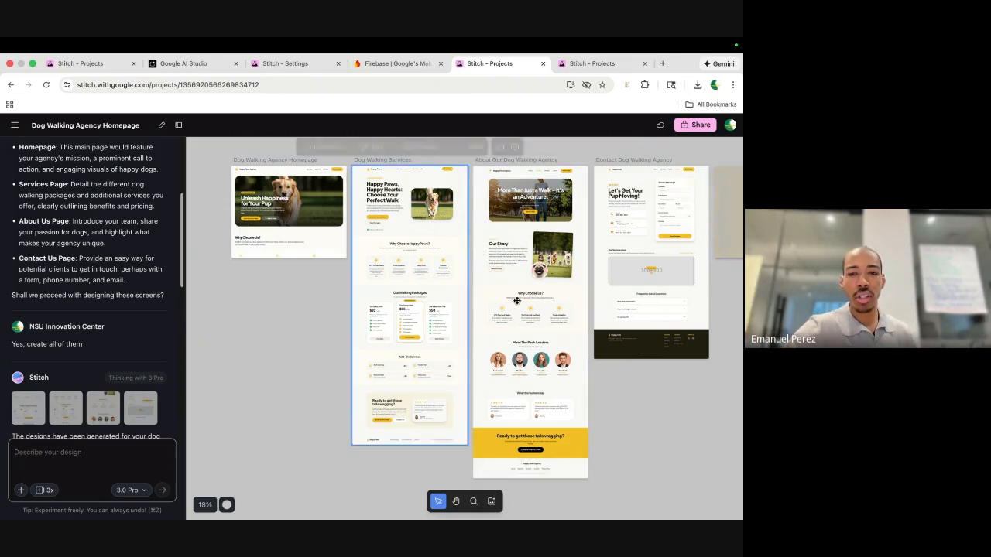
pyautogui.click(351, 192)
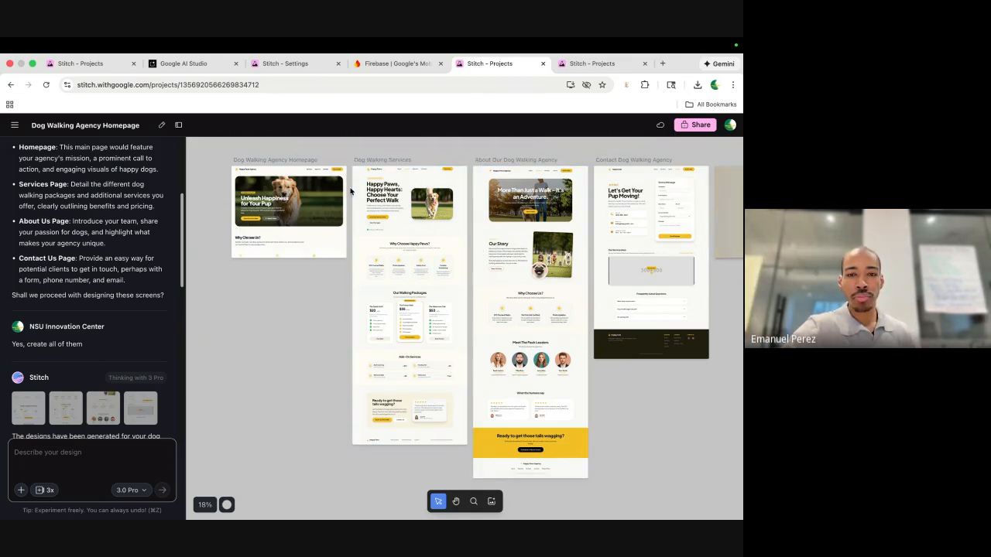
pyautogui.click(354, 191)
pyautogui.click(282, 177)
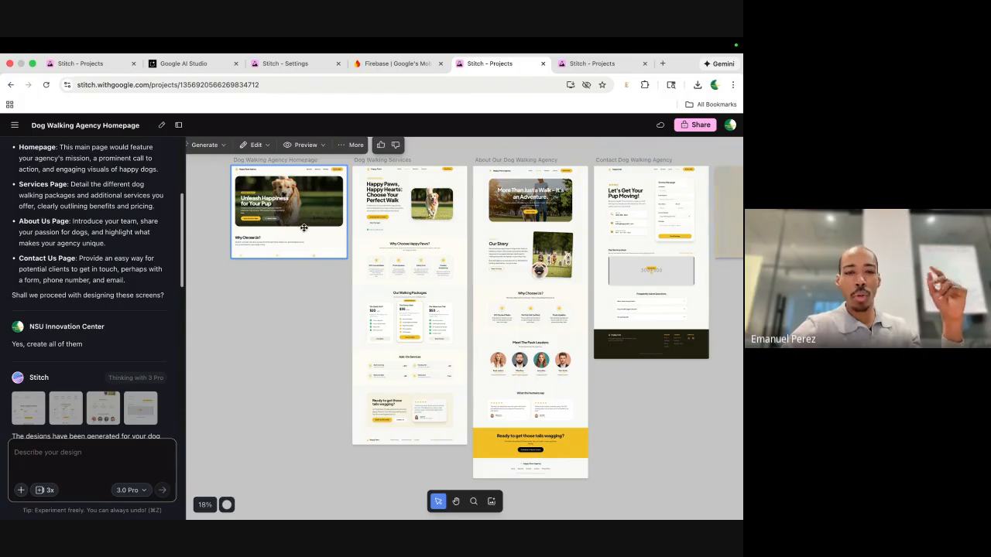
pyautogui.scroll(5, 321, 226)
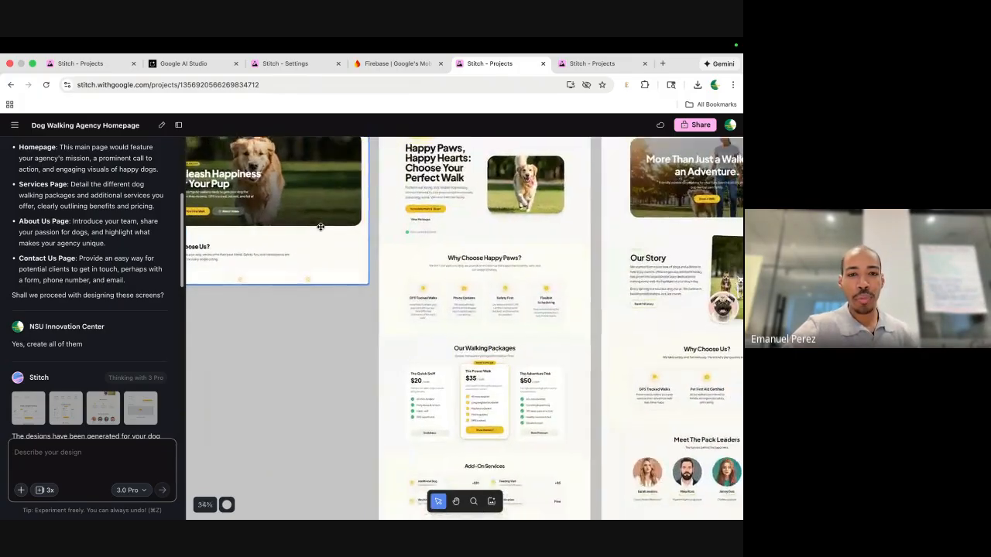
pyautogui.scroll(-3, 320, 227)
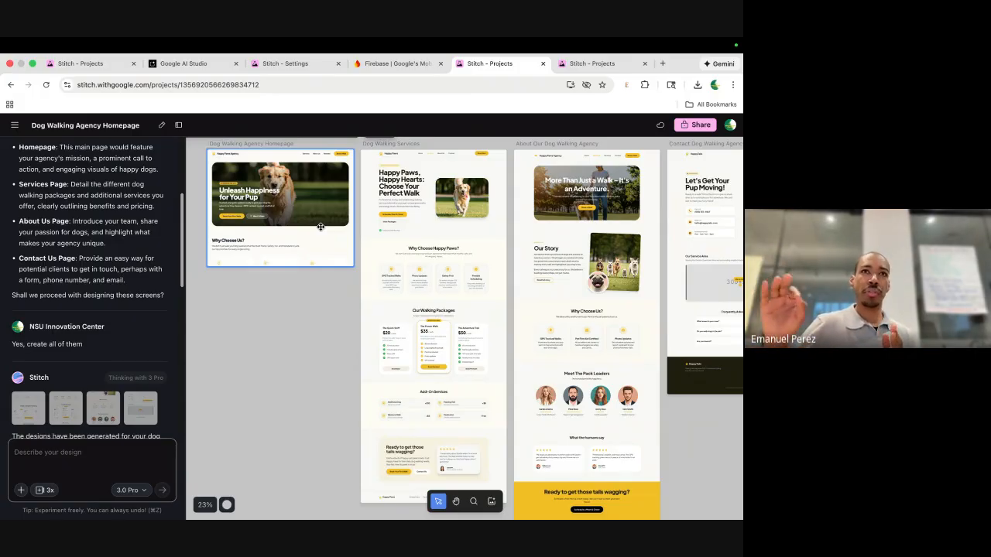
pyautogui.click(411, 341)
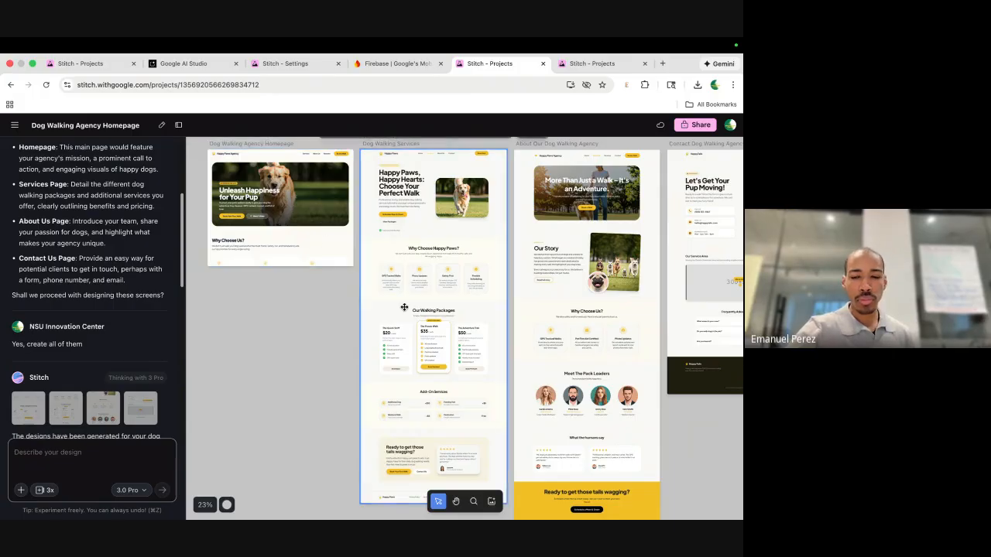
pyautogui.scroll(-5, 411, 342)
pyautogui.click(292, 233)
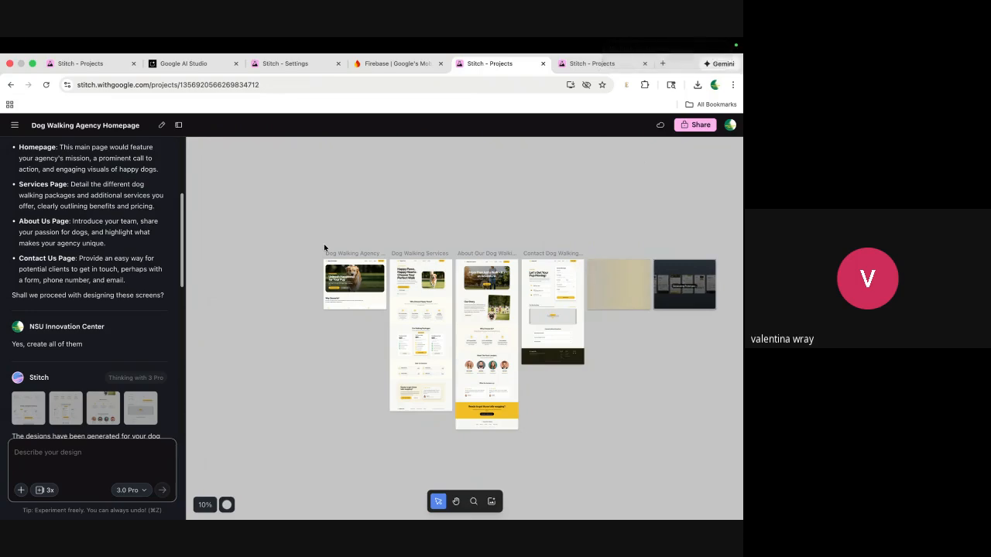
pyautogui.click(363, 278)
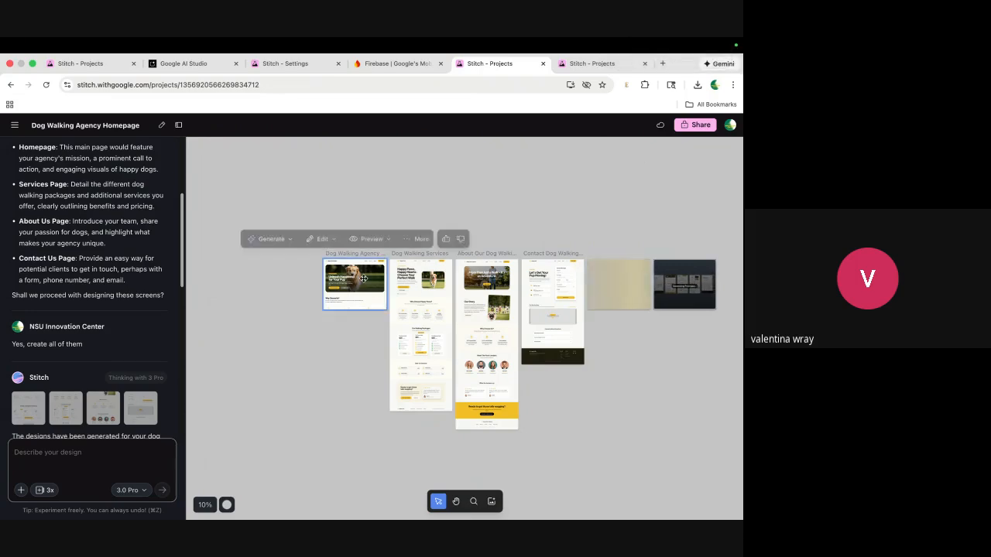
pyautogui.scroll(5, 363, 279)
pyautogui.click(488, 354)
pyautogui.hotkey('ctrl', 'Left')
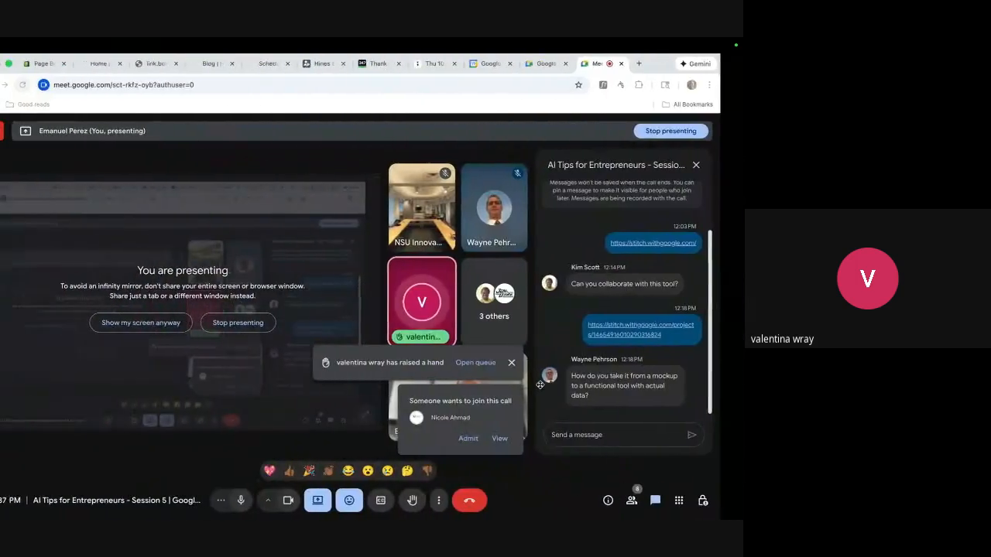
pyautogui.click(493, 438)
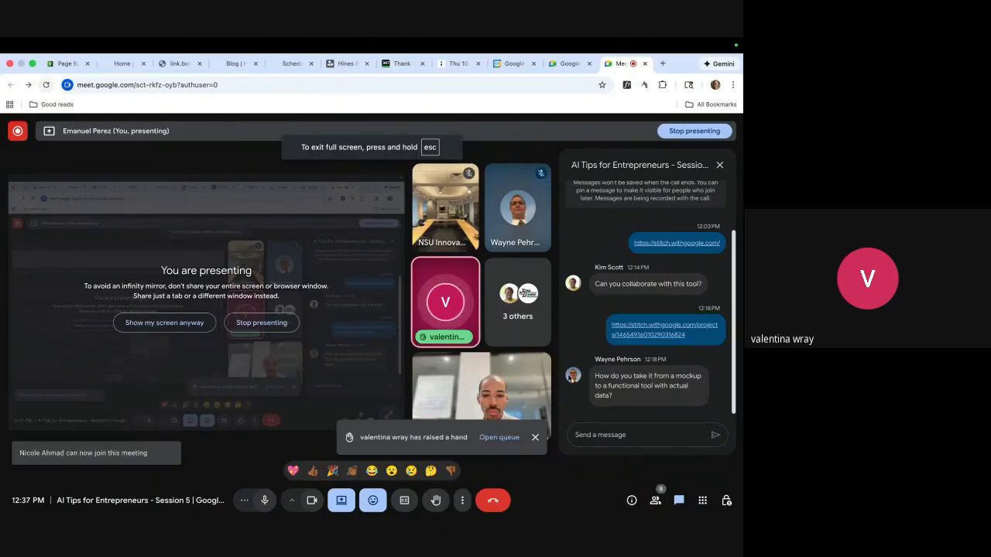
pyautogui.hotkey('ctrl', 'Right')
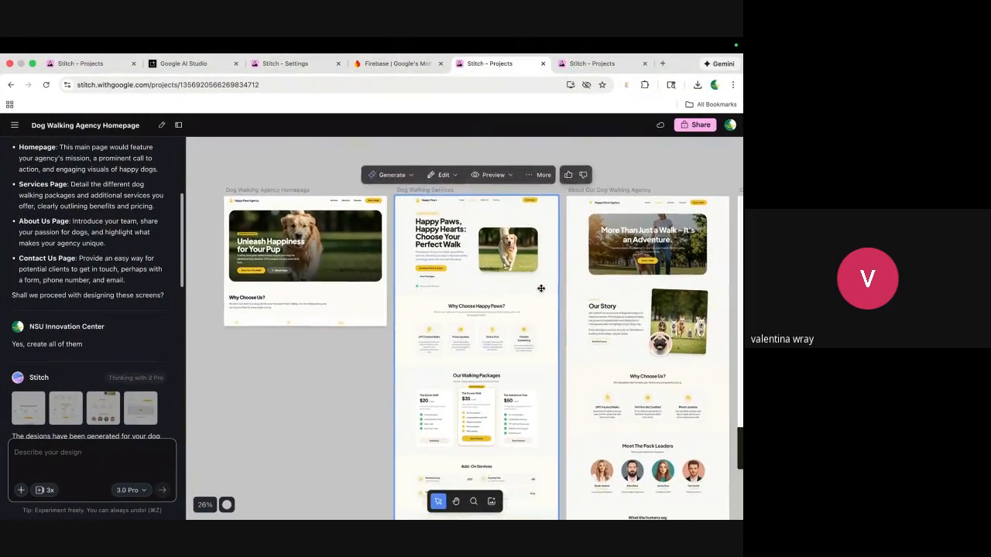
# Pan the canvas and select, then deselect, the Dog Walking Services screen while Book a Walk generates.
pyautogui.scroll(-2, 541, 288)
pyautogui.hscroll(2, 541, 289)
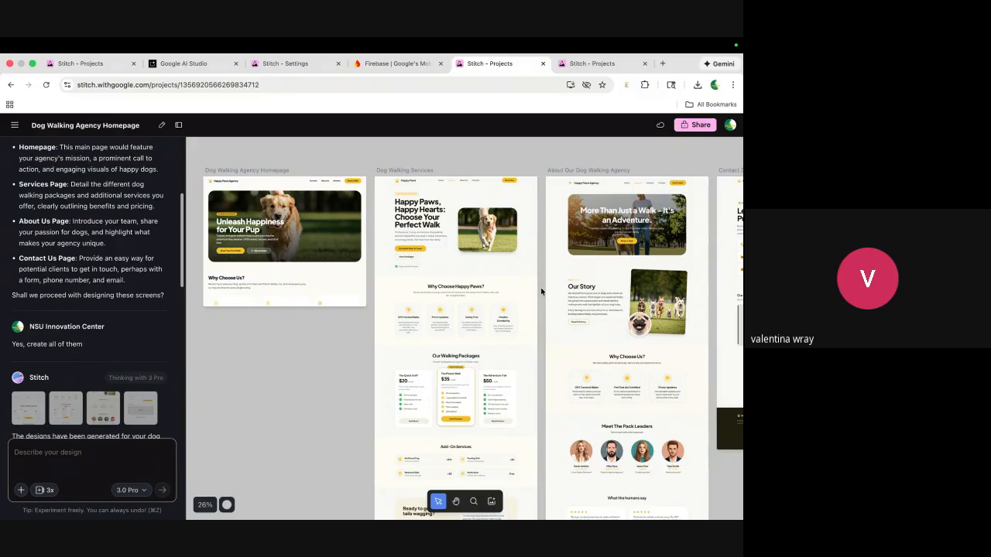
pyautogui.click(508, 289)
pyautogui.click(539, 294)
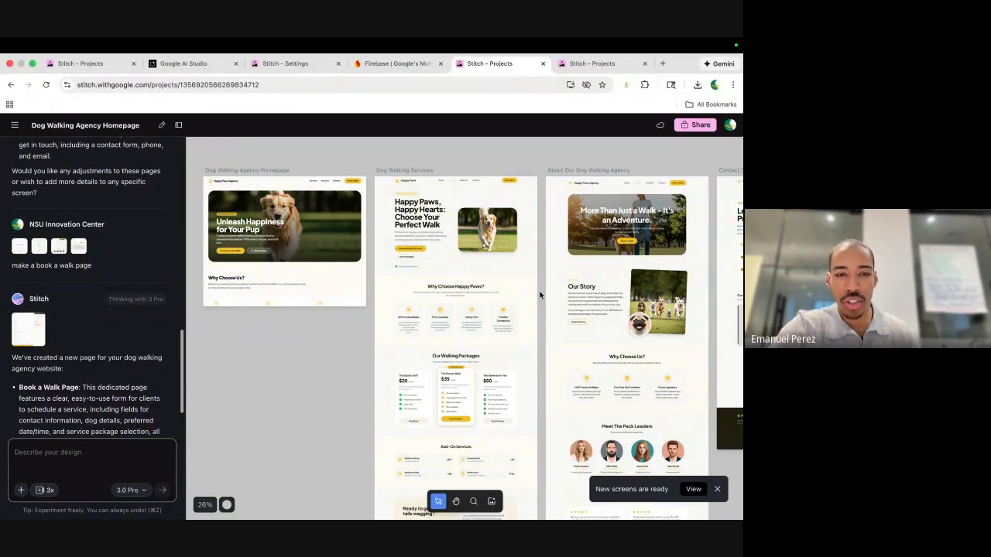
pyautogui.click(394, 263)
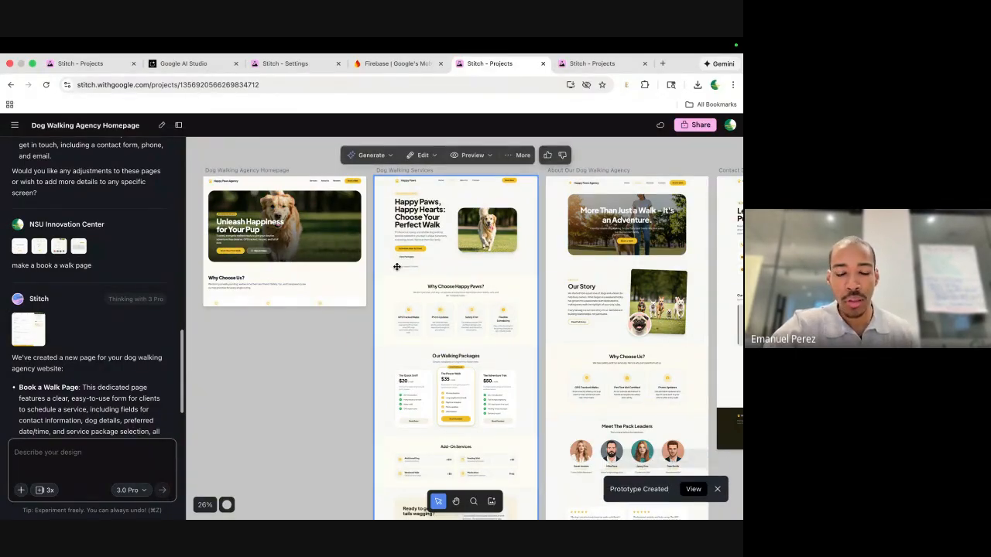
pyautogui.scroll(3, 396, 266)
pyautogui.scroll(2, 396, 267)
pyautogui.hscroll(-1, 396, 267)
pyautogui.scroll(1, 396, 267)
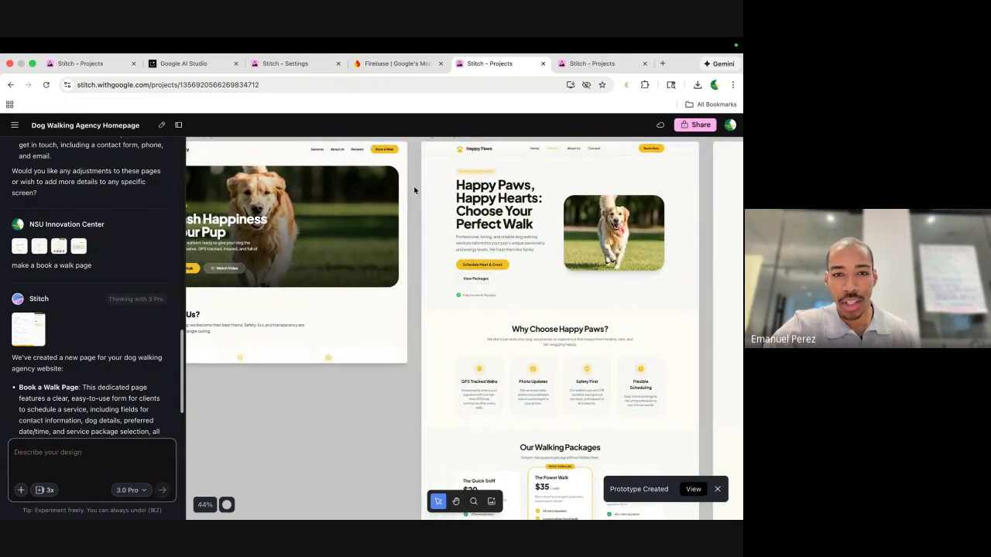
pyautogui.click(356, 168)
pyautogui.scroll(2, 355, 168)
pyautogui.hscroll(-3, 355, 168)
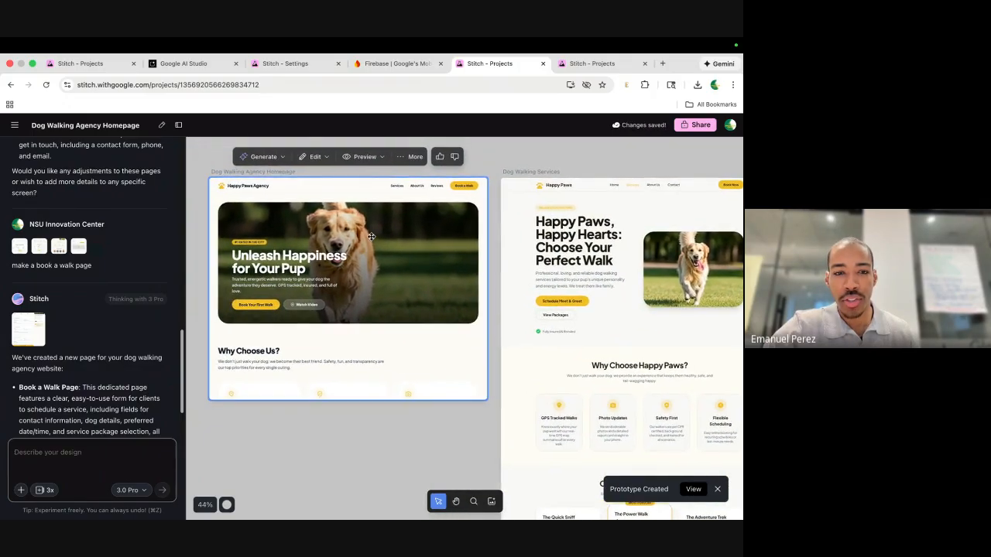
pyautogui.scroll(3, 417, 221)
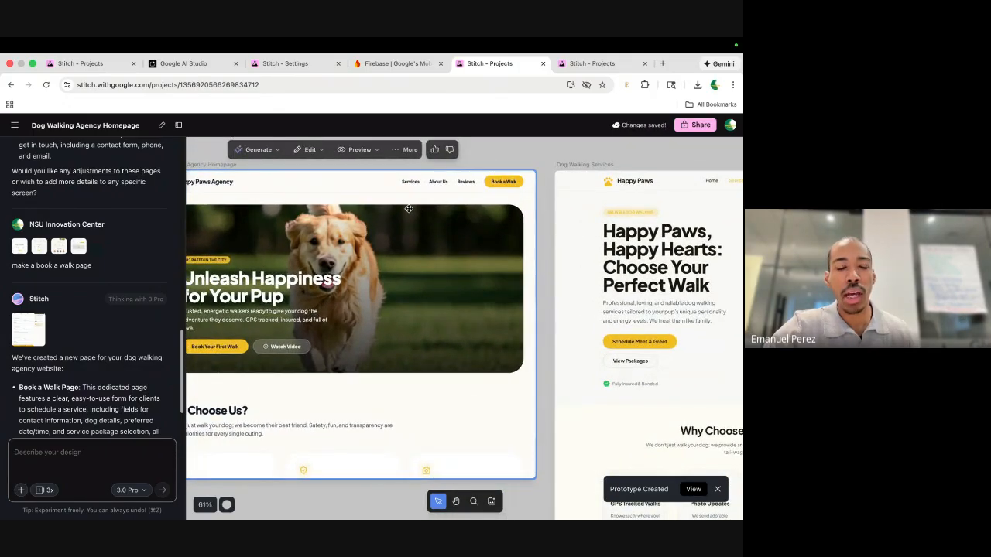
pyautogui.hscroll(-4, 409, 208)
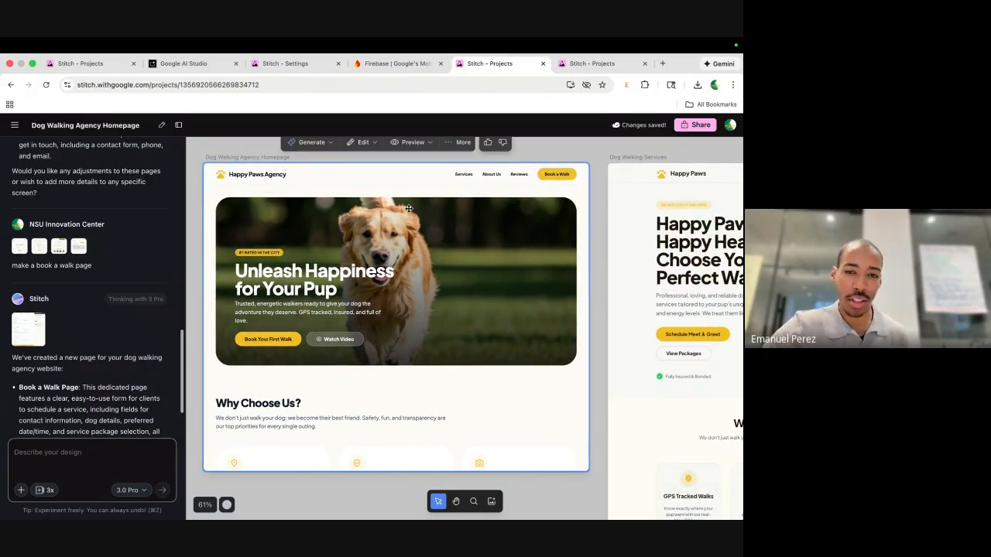
pyautogui.hscroll(-2, 408, 209)
pyautogui.scroll(-1, 408, 208)
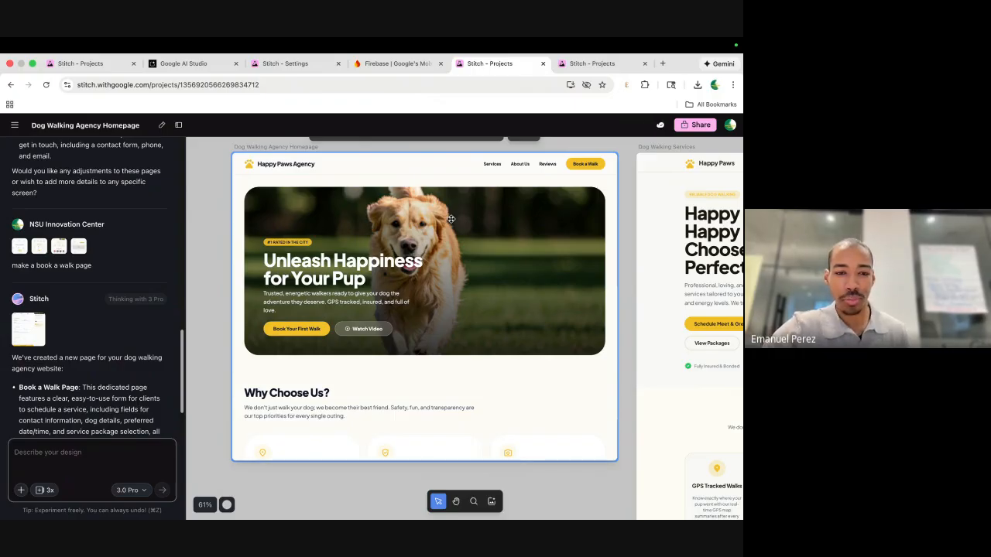
pyautogui.hscroll(4, 451, 219)
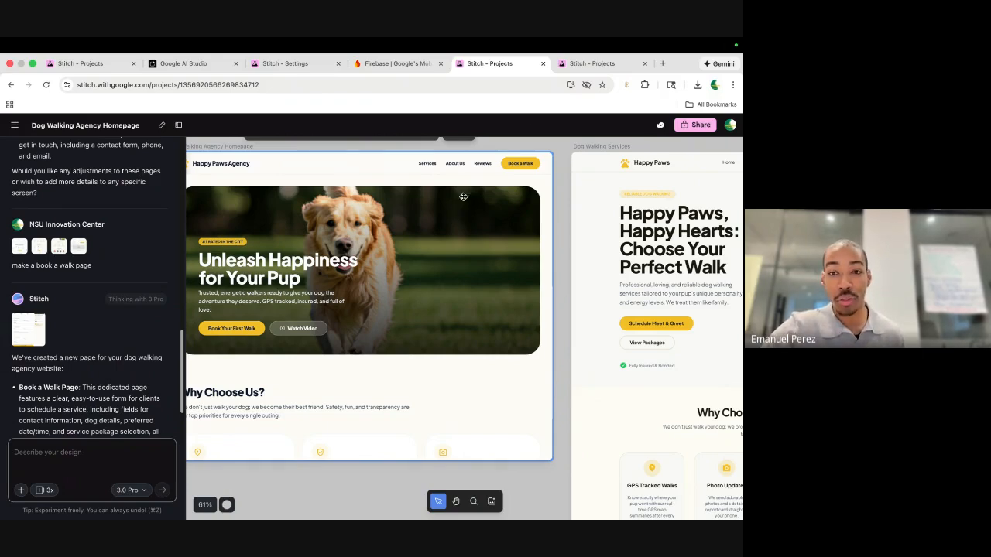
pyautogui.scroll(-2, 453, 215)
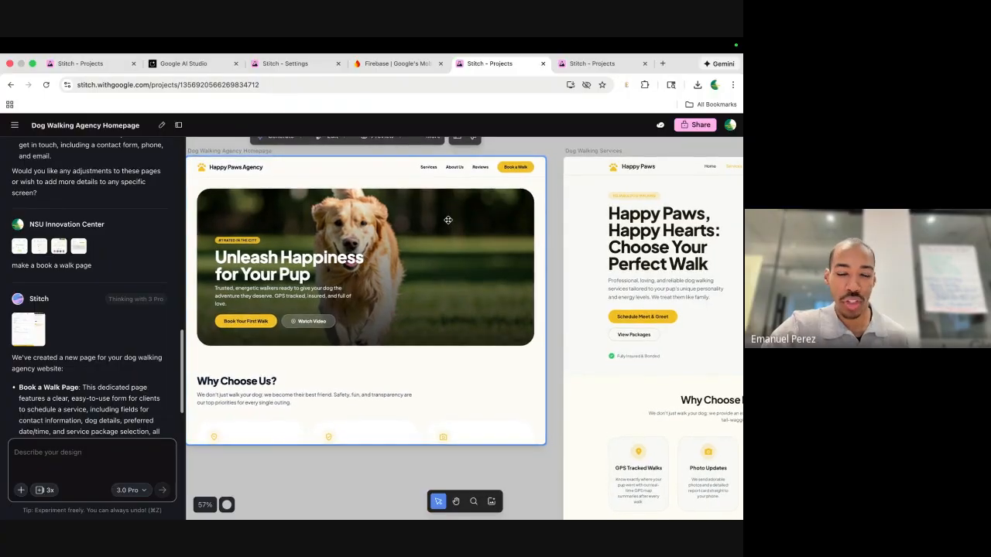
pyautogui.scroll(1, 447, 220)
pyautogui.scroll(-1, 448, 220)
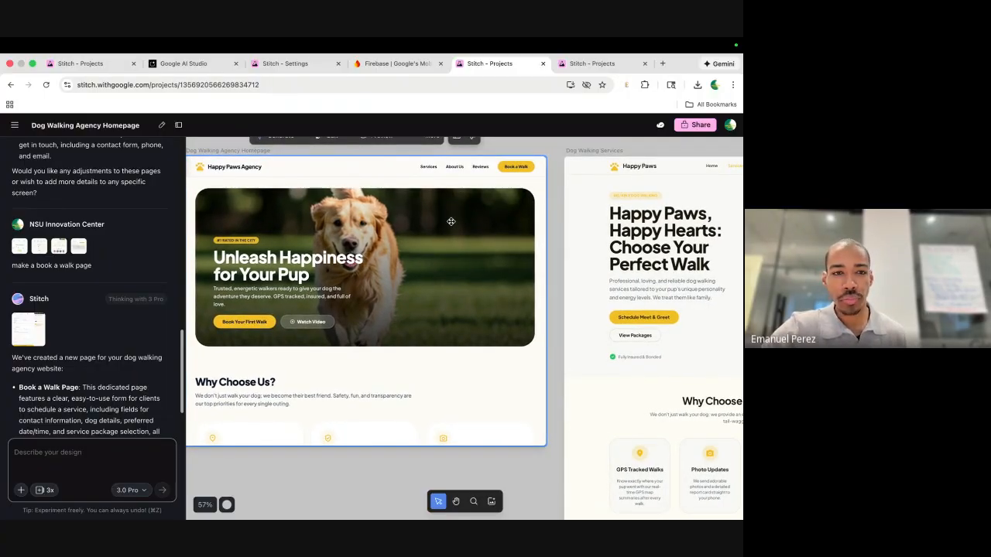
pyautogui.hscroll(-2, 450, 222)
pyautogui.hscroll(10, 545, 242)
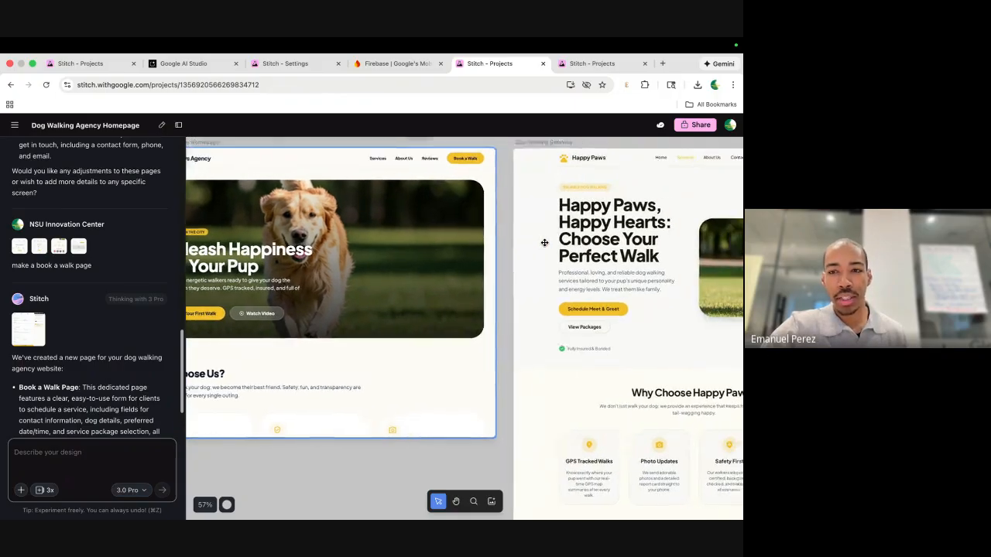
pyautogui.hscroll(-5, 538, 269)
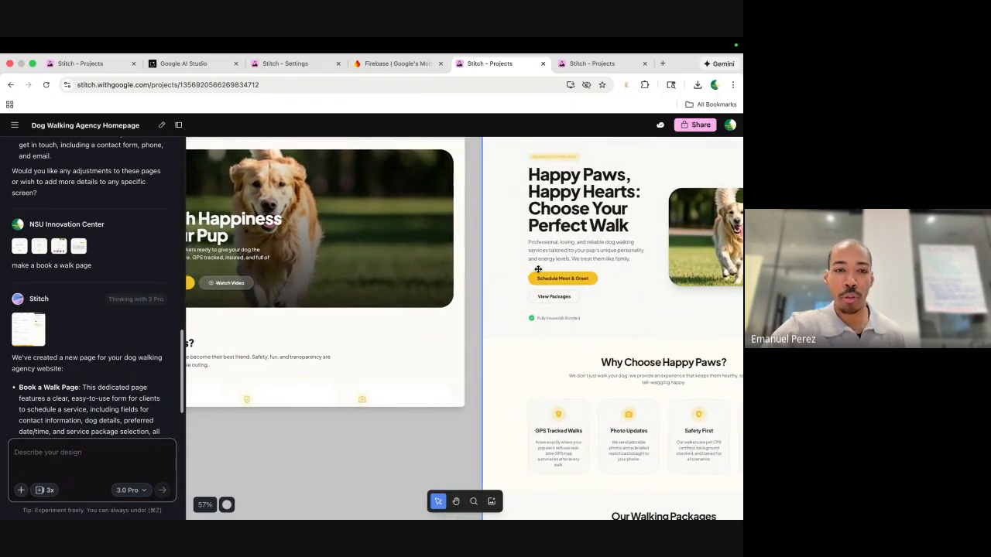
pyautogui.hscroll(4, 535, 267)
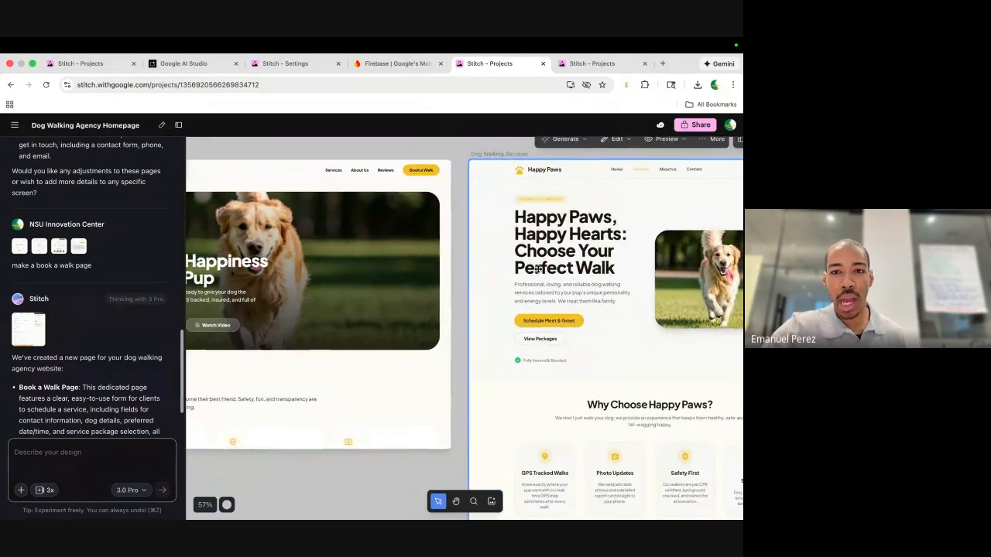
pyautogui.scroll(5, 589, 228)
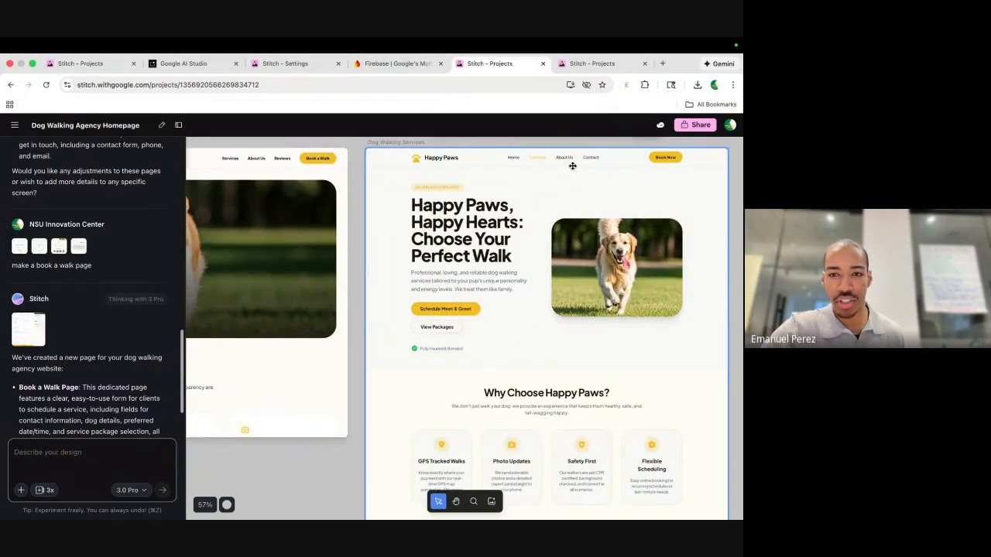
pyautogui.hscroll(10, 572, 166)
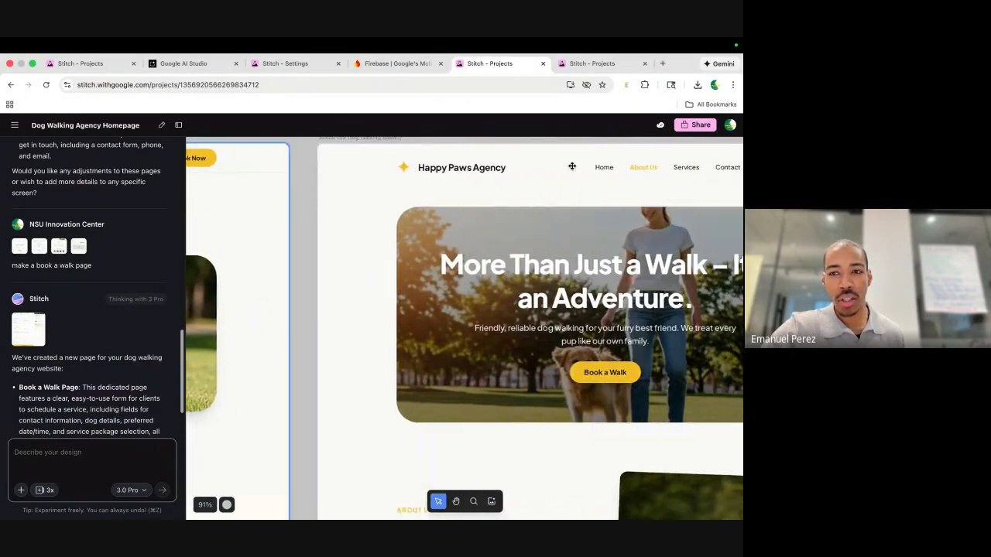
pyautogui.scroll(-5, 573, 169)
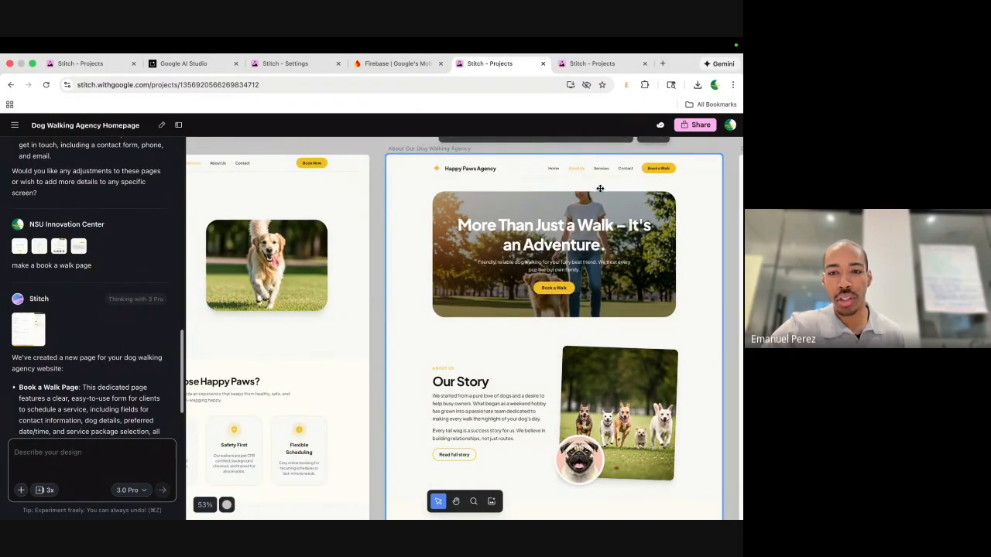
pyautogui.hscroll(10, 600, 188)
pyautogui.scroll(-2, 590, 233)
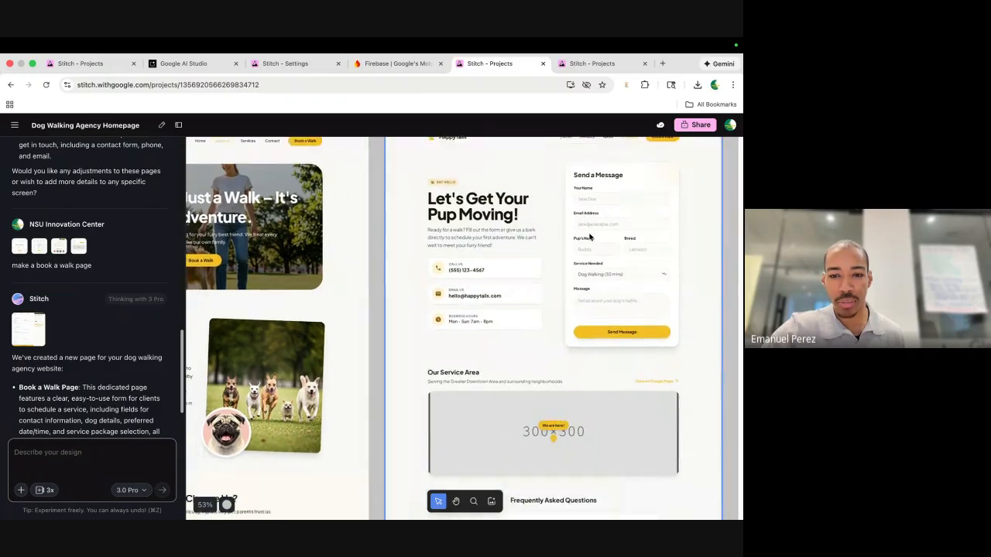
pyautogui.hscroll(-5, 590, 236)
pyautogui.scroll(2, 590, 236)
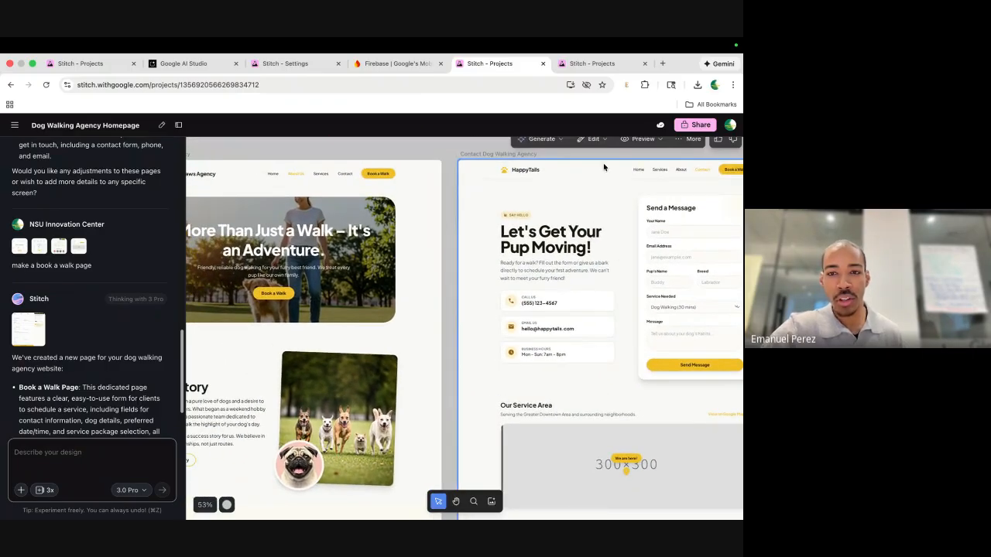
pyautogui.hscroll(-2, 484, 248)
pyautogui.scroll(-2, 485, 248)
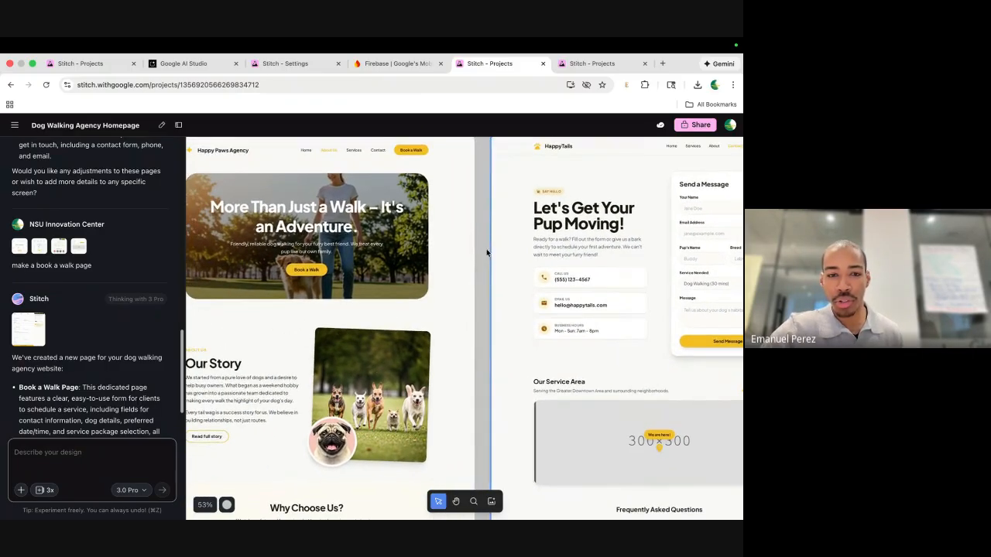
pyautogui.hscroll(-2, 516, 282)
pyautogui.scroll(-5, 516, 281)
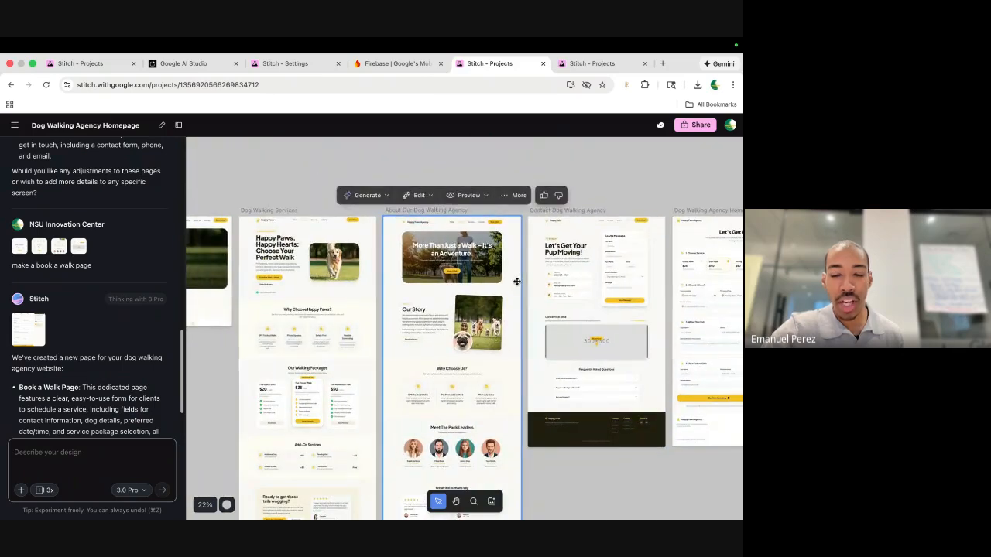
pyautogui.hscroll(-3, 517, 280)
# Select the homepage, then pan right to the Happy Paws Agency - Dog Walking Services prototype screen.
pyautogui.click(252, 241)
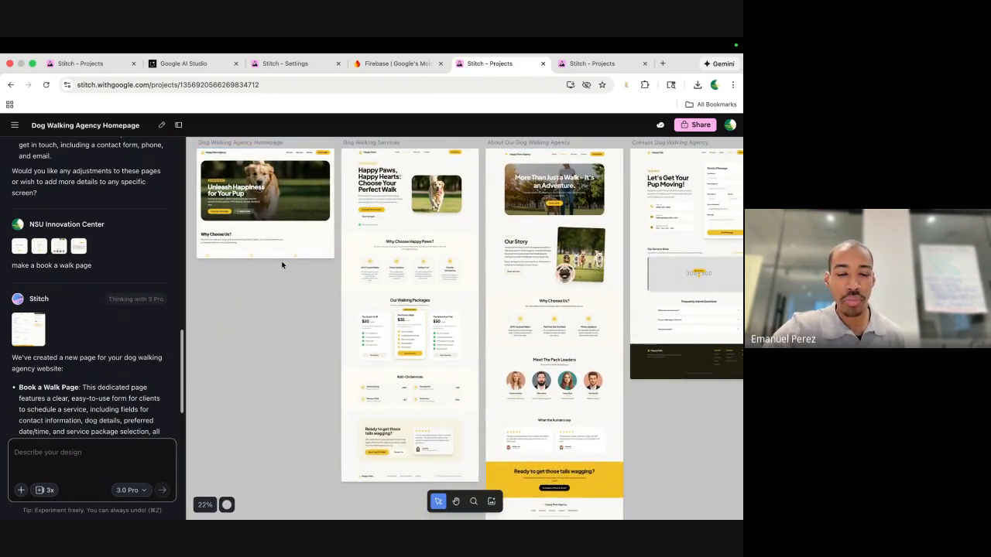
pyautogui.hscroll(3, 424, 281)
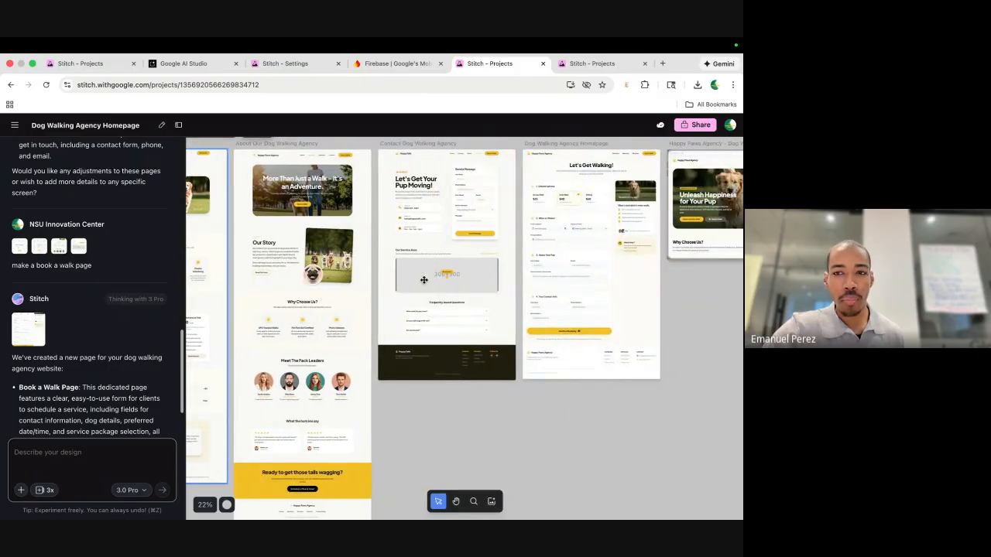
pyautogui.hscroll(3, 537, 212)
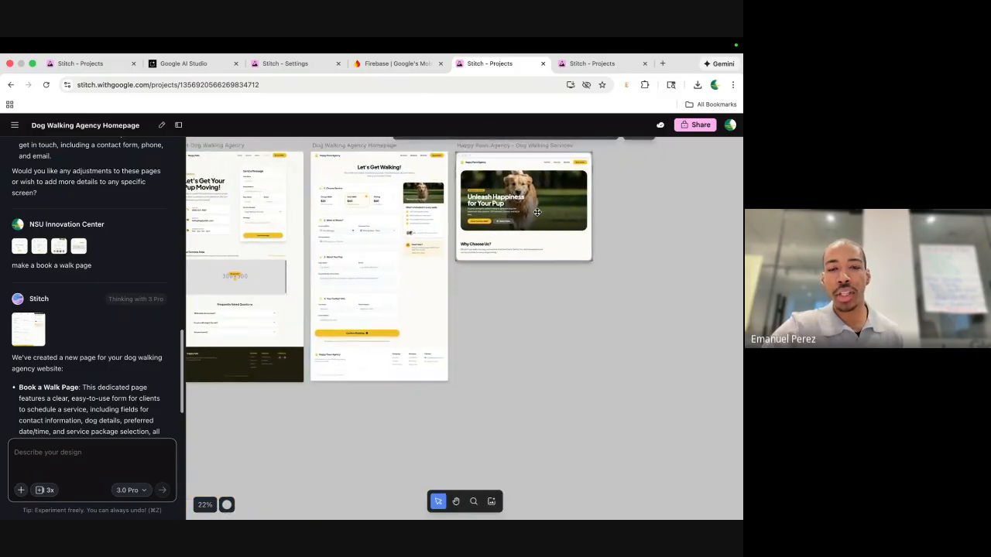
pyautogui.scroll(2, 537, 212)
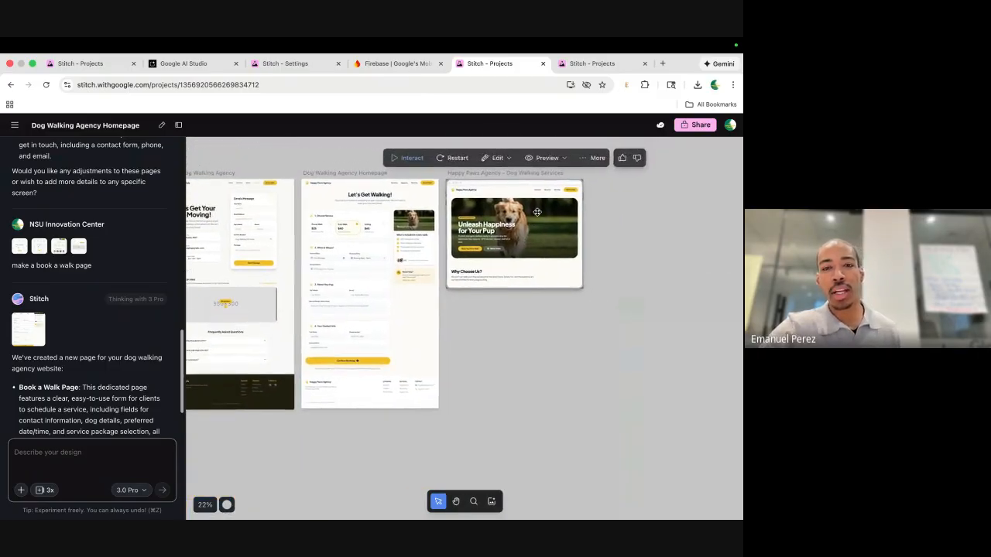
pyautogui.click(415, 168)
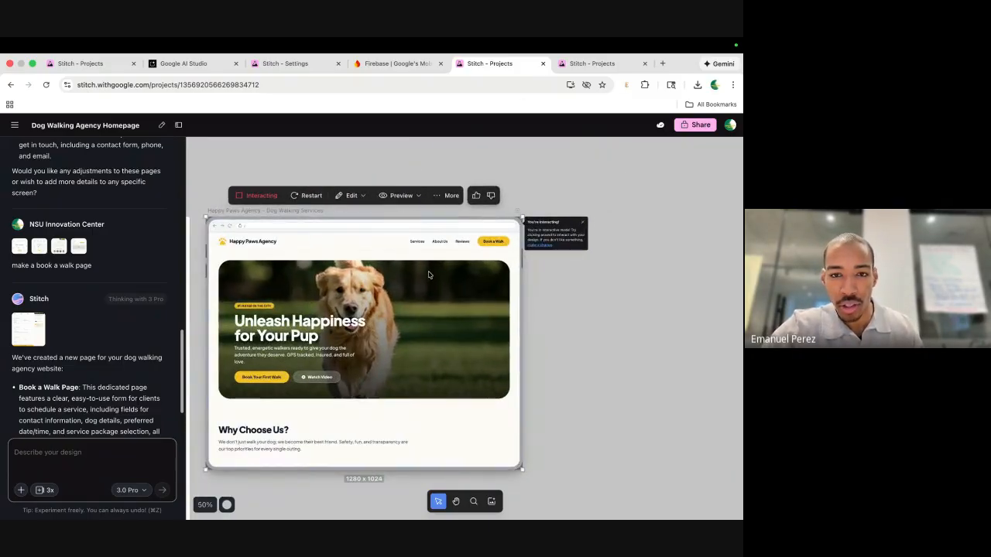
pyautogui.scroll(-5, 432, 362)
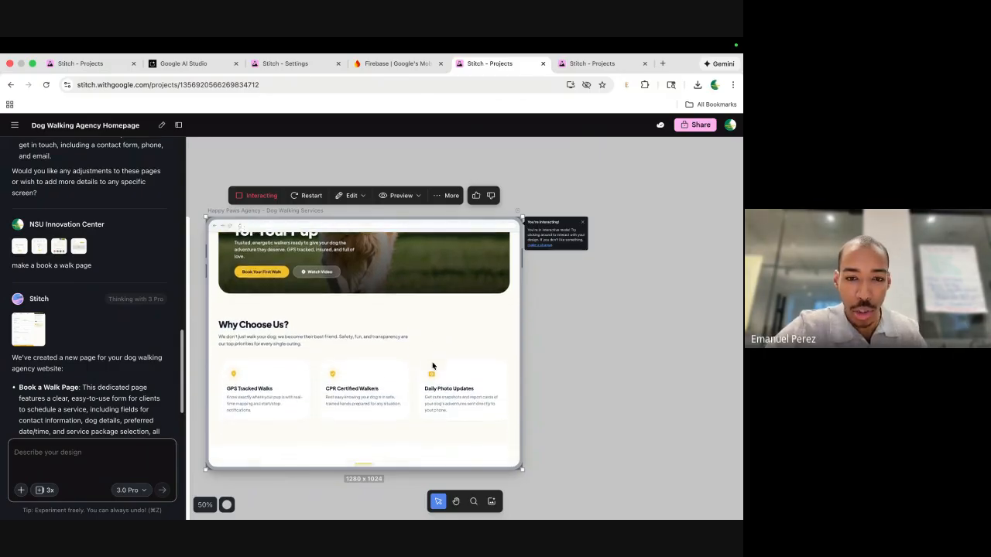
pyautogui.scroll(5, 432, 362)
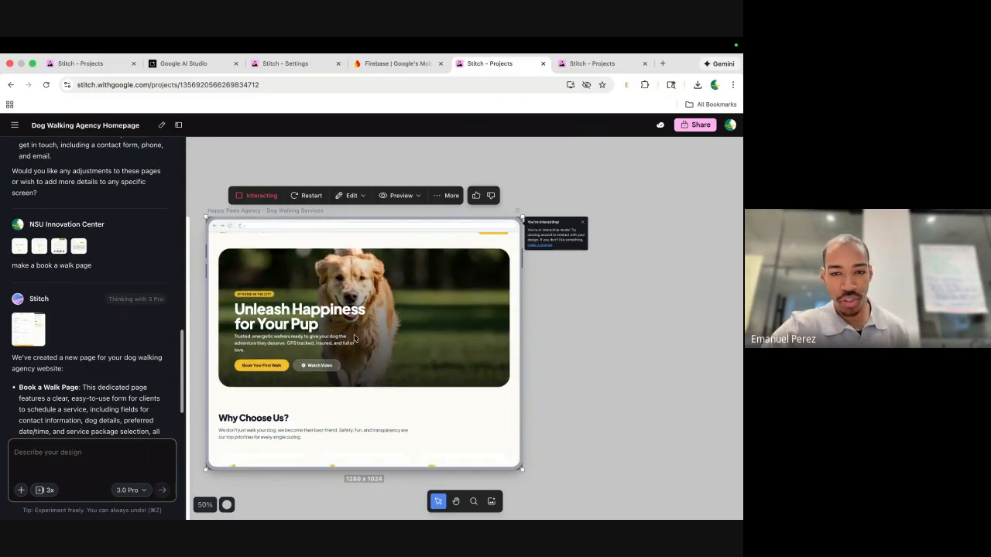
pyautogui.scroll(-5, 349, 333)
pyautogui.scroll(-5, 354, 338)
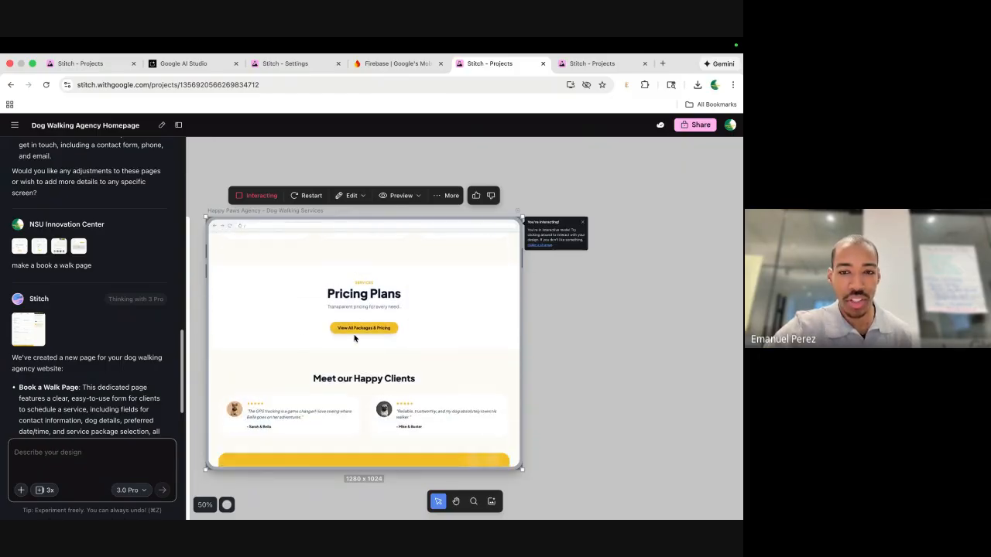
pyautogui.scroll(-1, 355, 338)
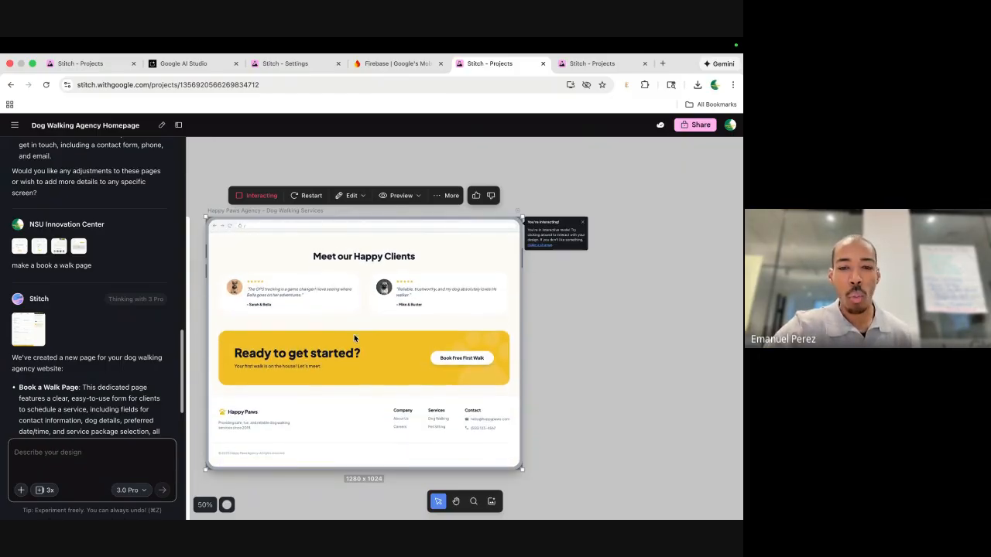
pyautogui.scroll(10, 364, 333)
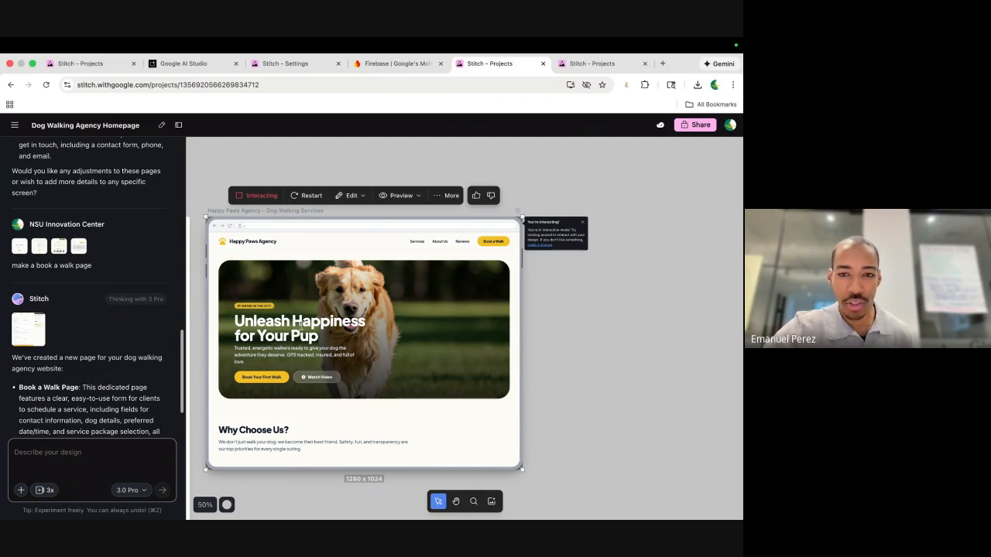
pyautogui.press('Escape')
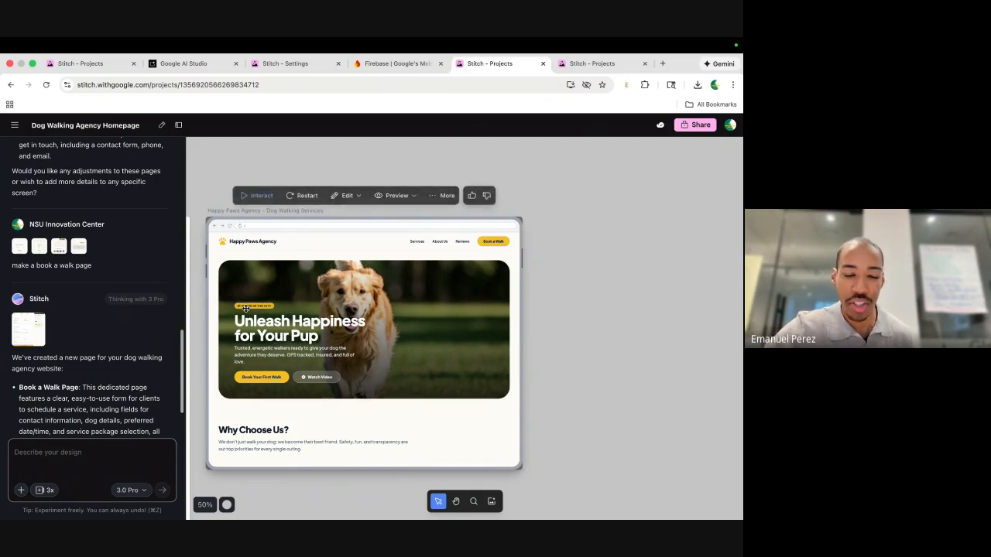
pyautogui.scroll(3, 245, 307)
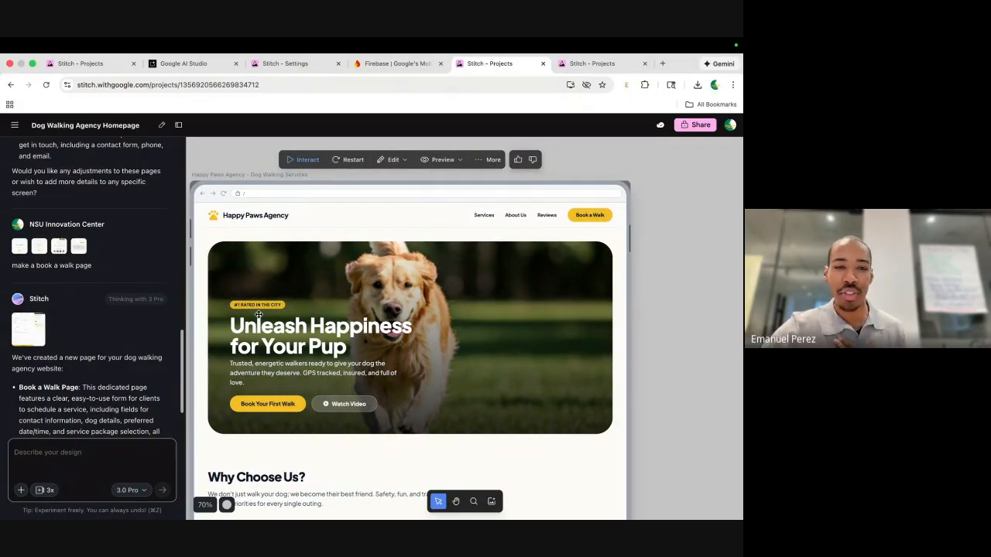
pyautogui.scroll(-2, 485, 282)
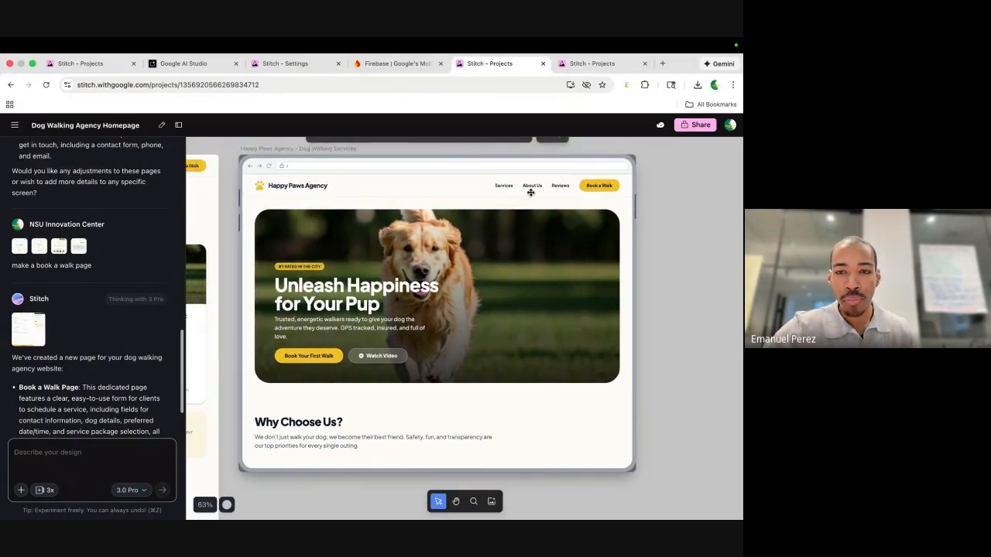
pyautogui.scroll(-3, 478, 283)
pyautogui.scroll(2, 478, 282)
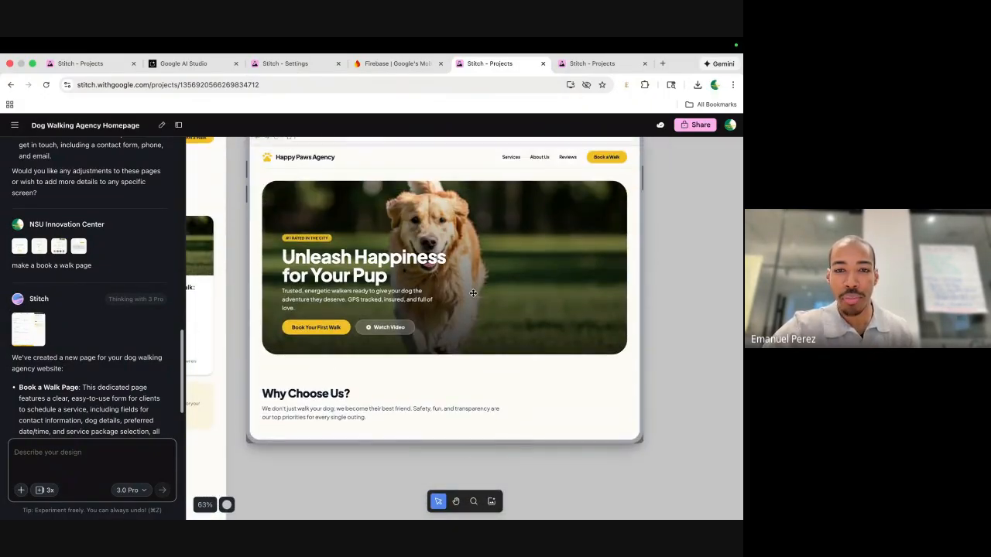
pyautogui.scroll(-2, 474, 292)
pyautogui.scroll(-1, 473, 293)
pyautogui.scroll(-8, 387, 328)
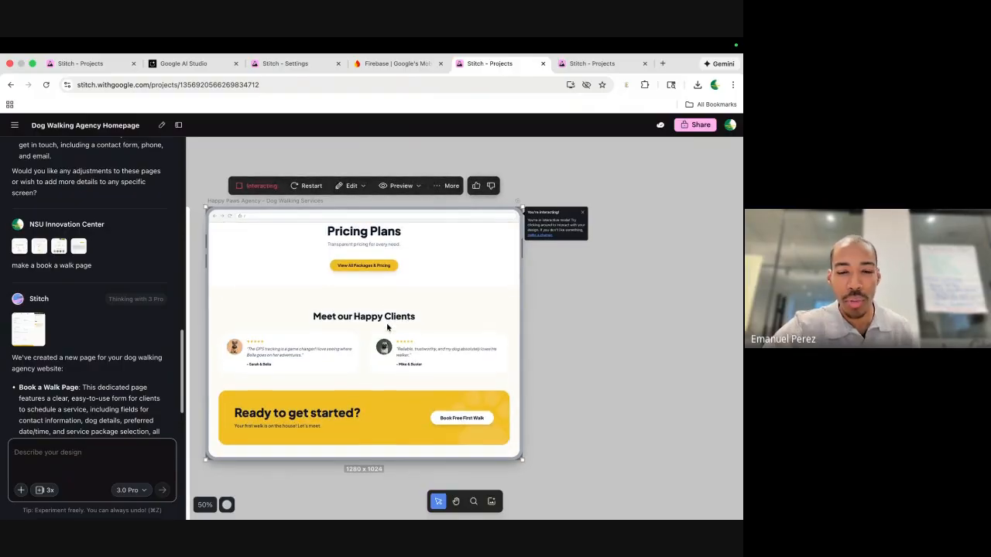
pyautogui.scroll(-2, 389, 328)
pyautogui.scroll(10, 389, 328)
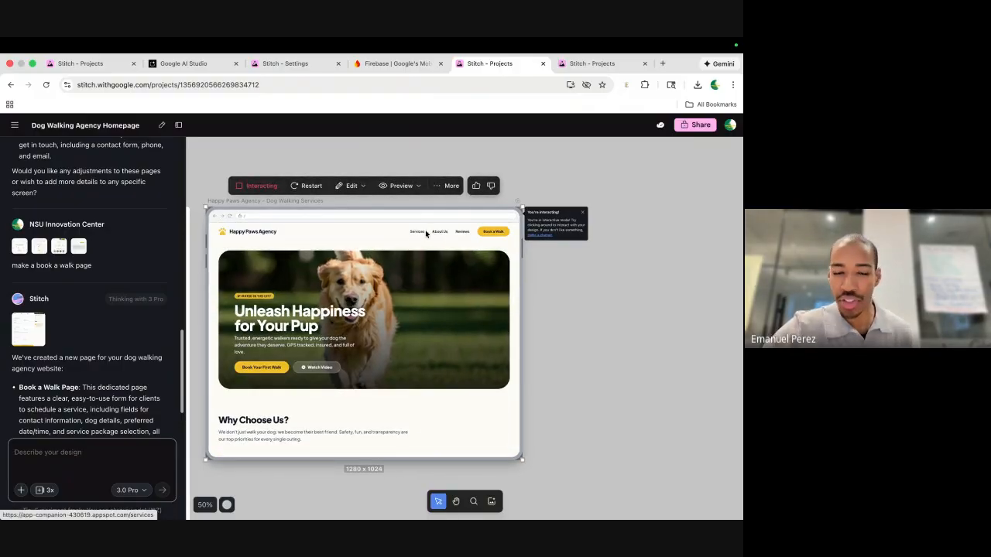
pyautogui.click(419, 235)
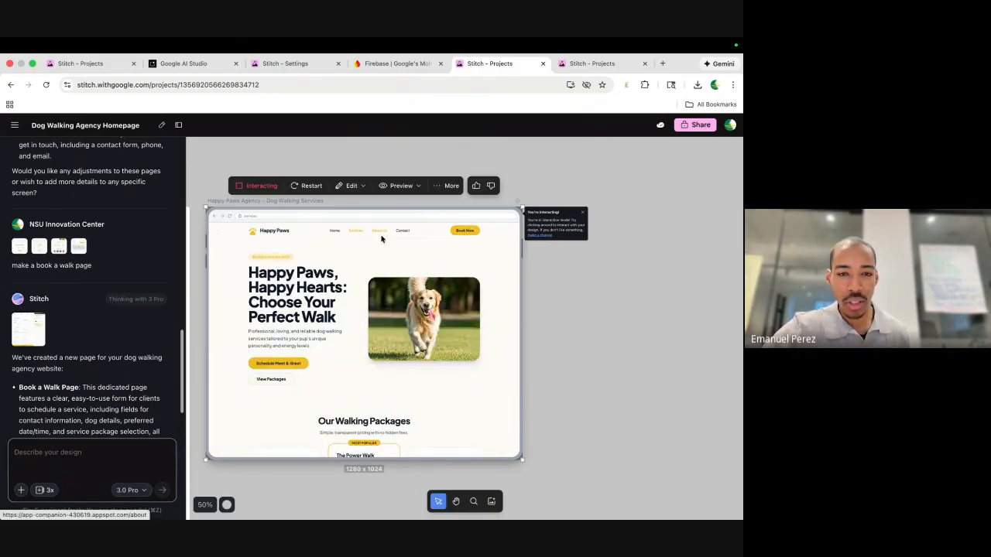
pyautogui.scroll(-10, 395, 325)
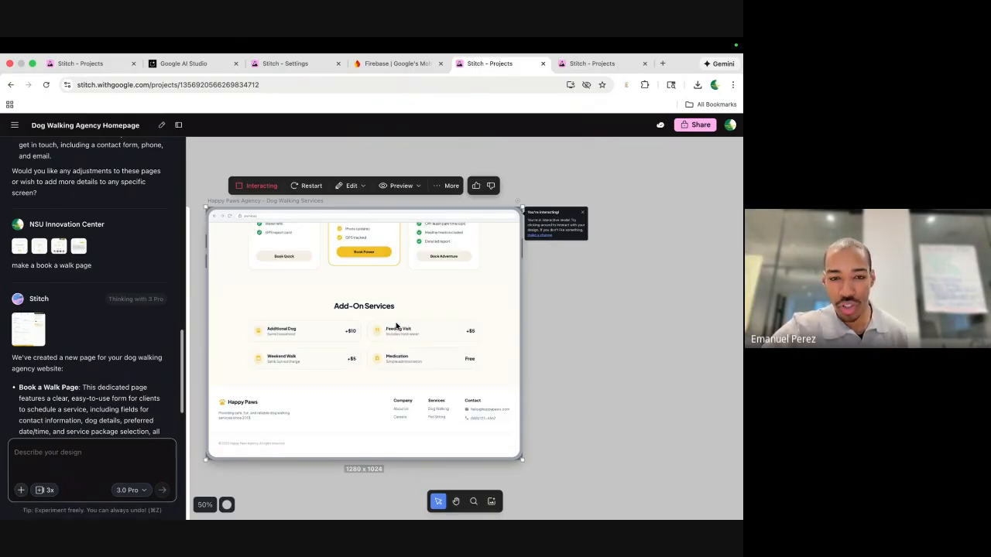
pyautogui.scroll(10, 396, 326)
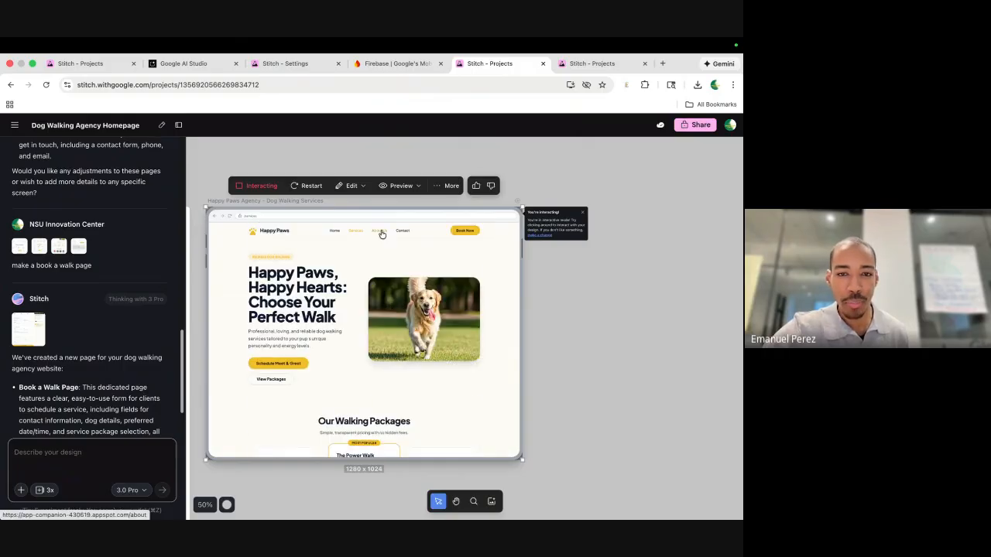
pyautogui.click(381, 234)
pyautogui.click(426, 235)
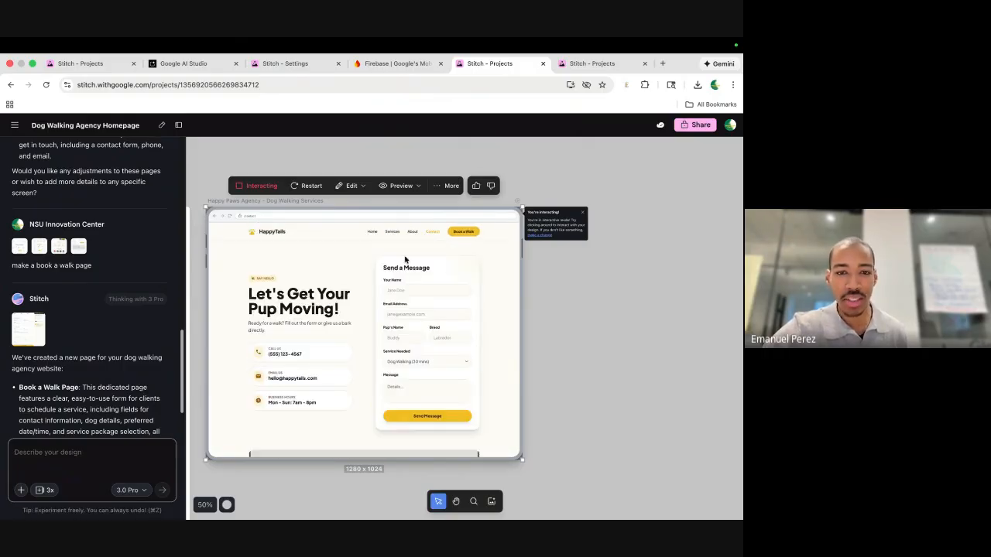
pyautogui.scroll(-5, 404, 278)
pyautogui.scroll(5, 403, 285)
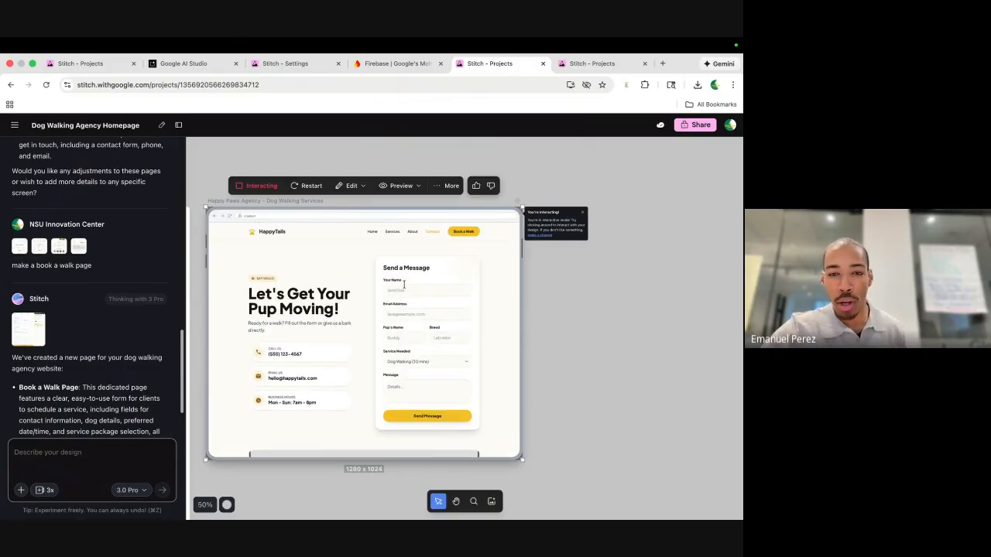
pyautogui.click(370, 232)
pyautogui.scroll(-3, 382, 328)
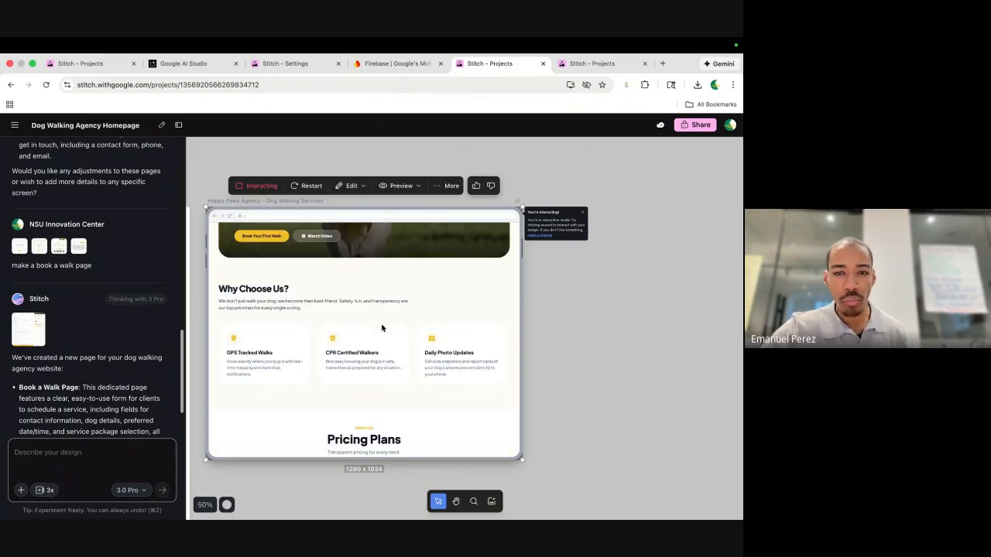
pyautogui.scroll(-3, 381, 329)
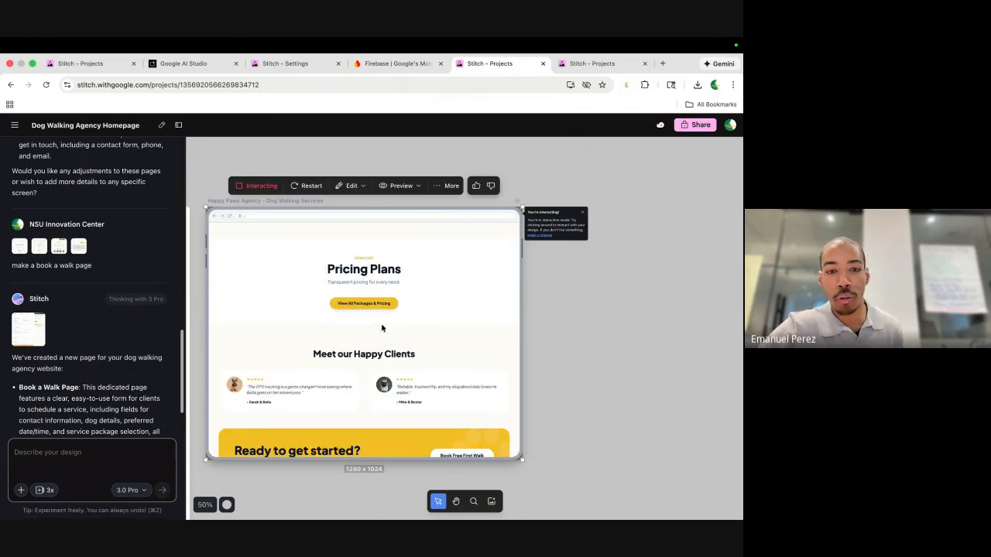
pyautogui.scroll(3, 382, 328)
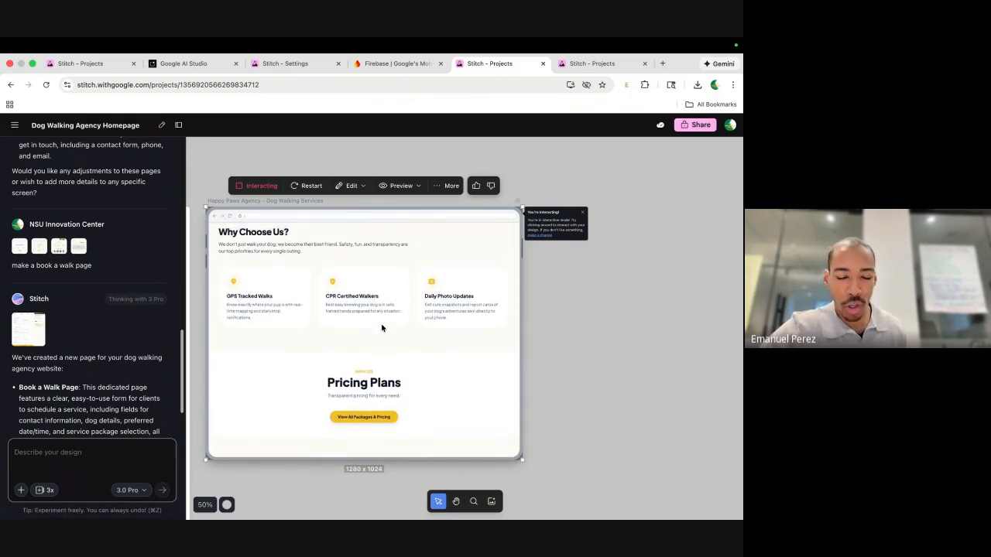
pyautogui.scroll(5, 382, 328)
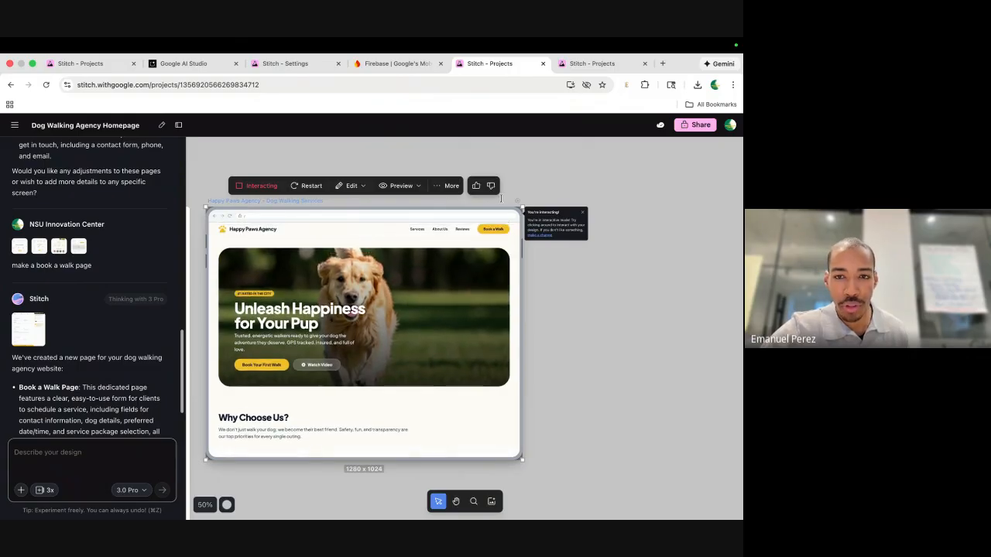
pyautogui.click(401, 186)
pyautogui.click(400, 219)
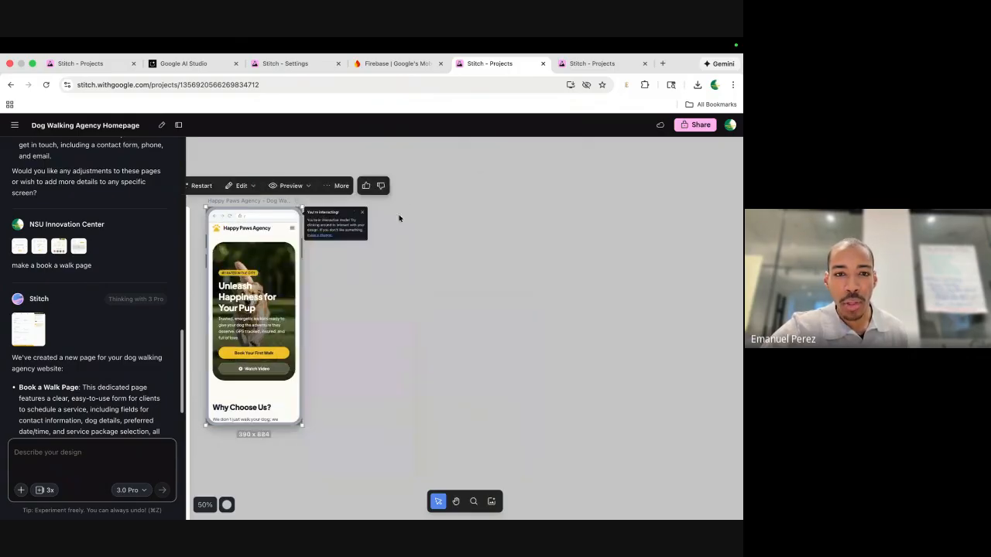
pyautogui.scroll(-5, 270, 326)
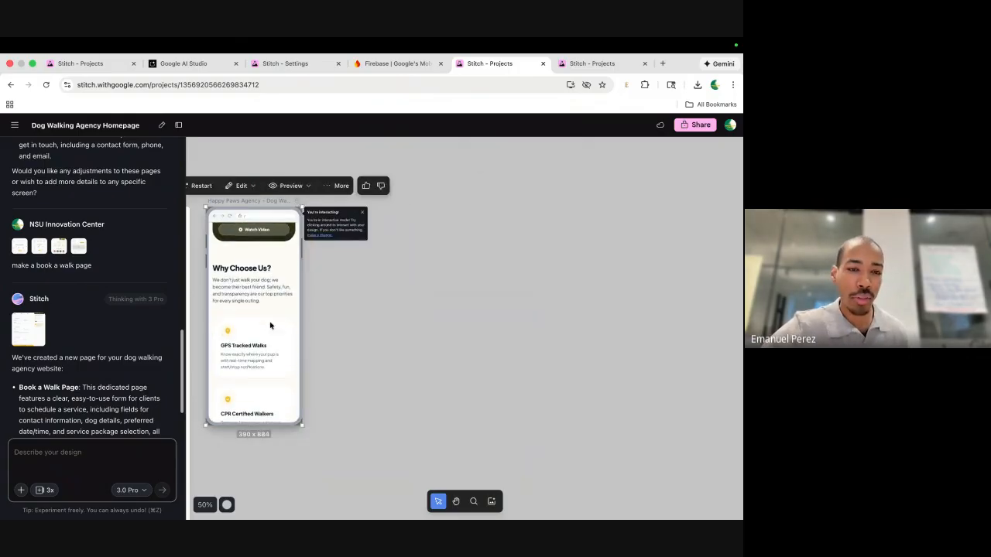
pyautogui.scroll(-5, 270, 326)
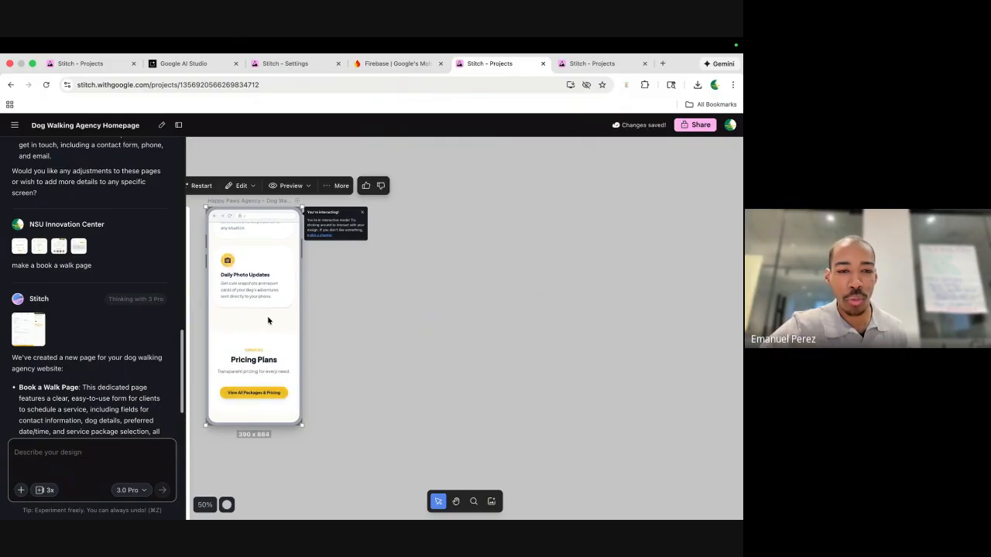
pyautogui.scroll(-3, 268, 321)
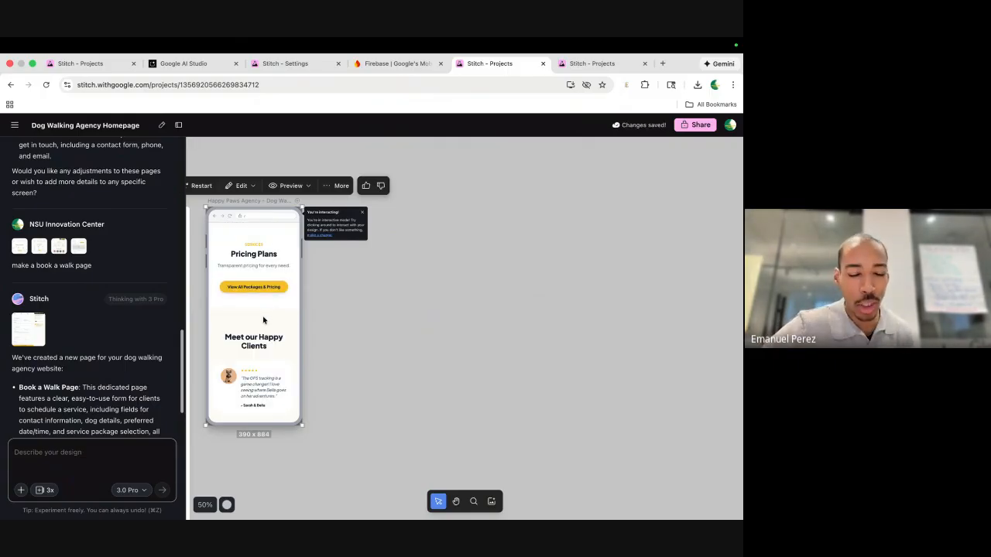
pyautogui.scroll(-4, 263, 320)
pyautogui.scroll(-3, 263, 320)
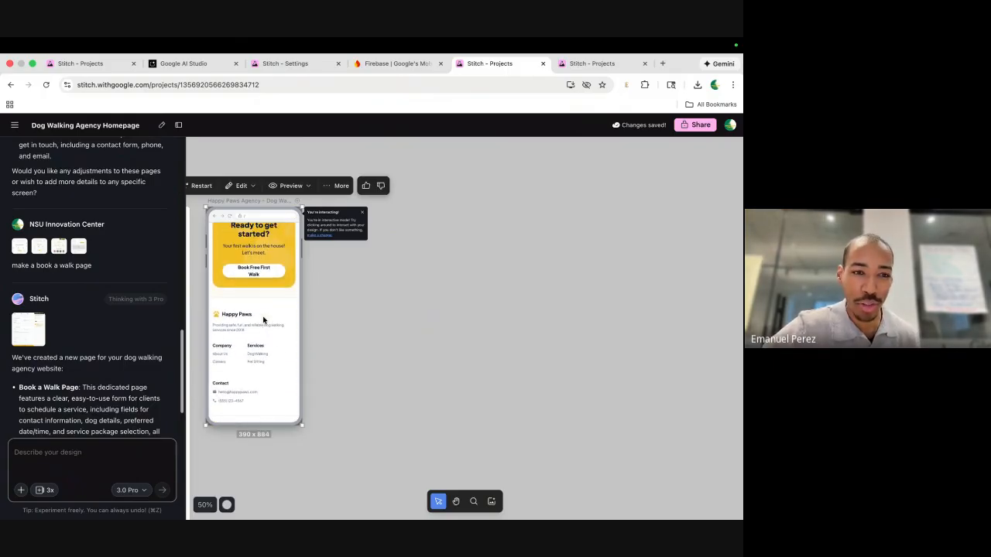
pyautogui.scroll(1, 263, 320)
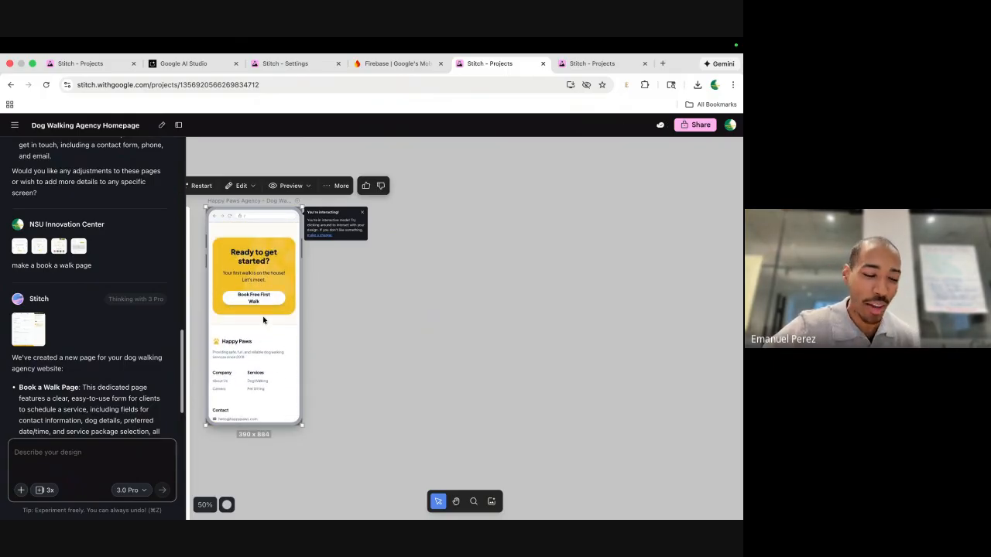
pyautogui.scroll(10, 263, 320)
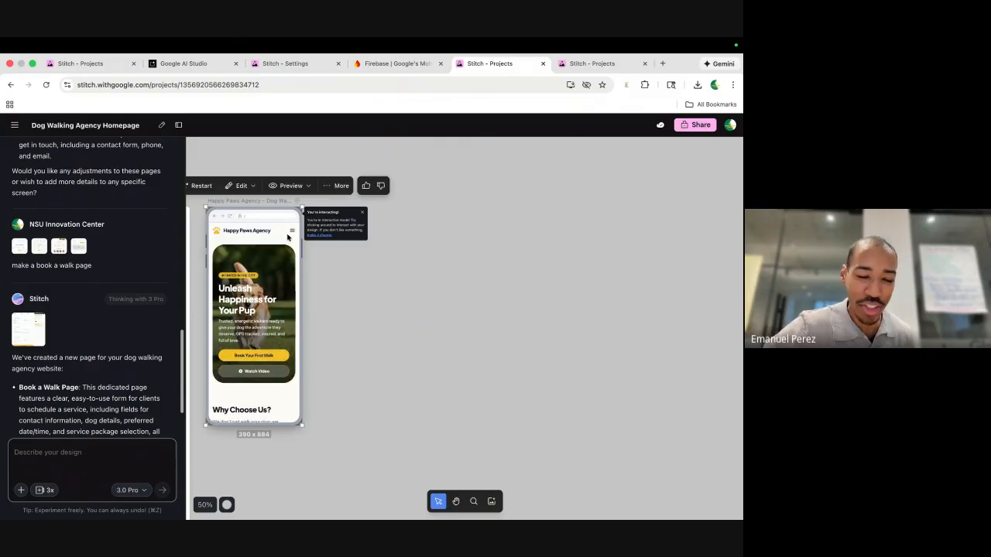
pyautogui.click(291, 234)
pyautogui.click(226, 271)
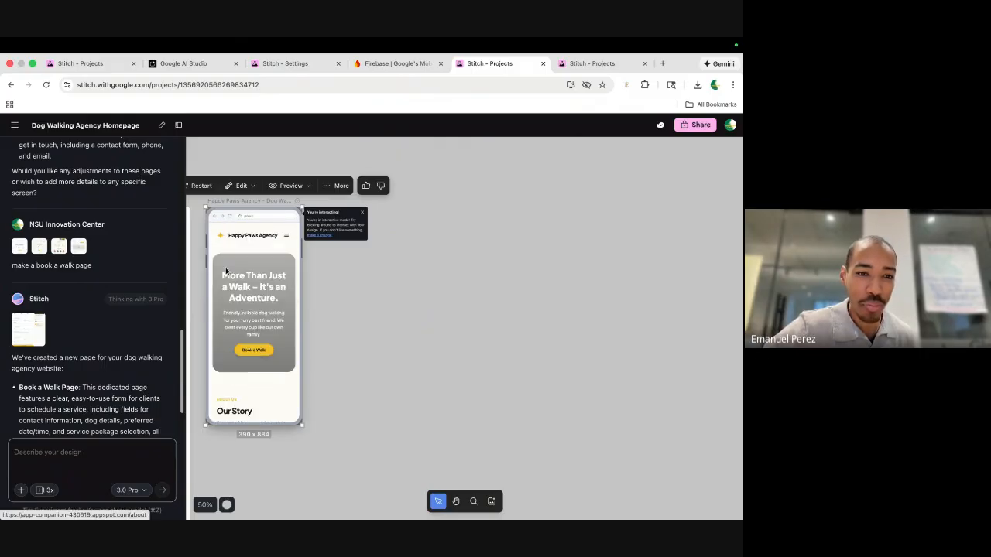
pyautogui.scroll(-10, 246, 321)
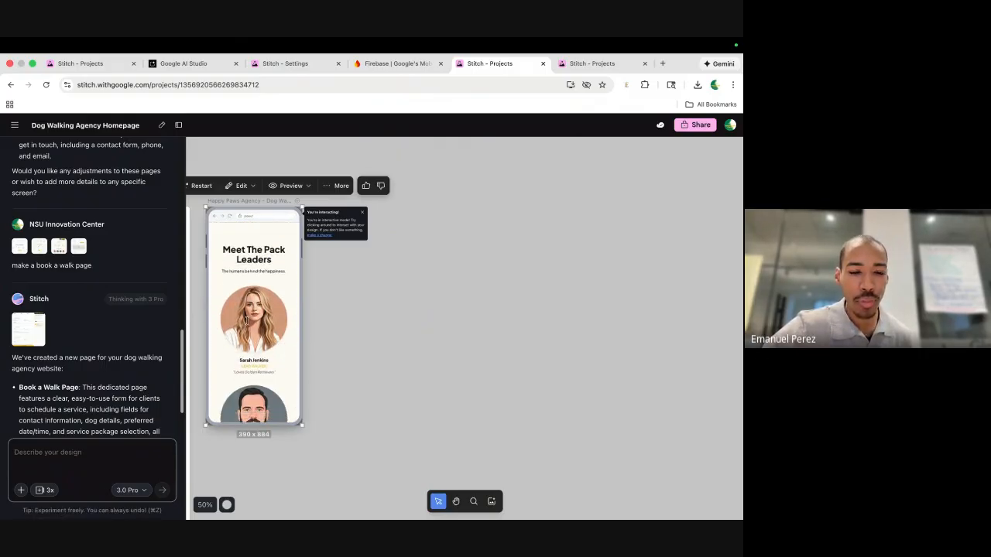
pyautogui.scroll(-5, 246, 320)
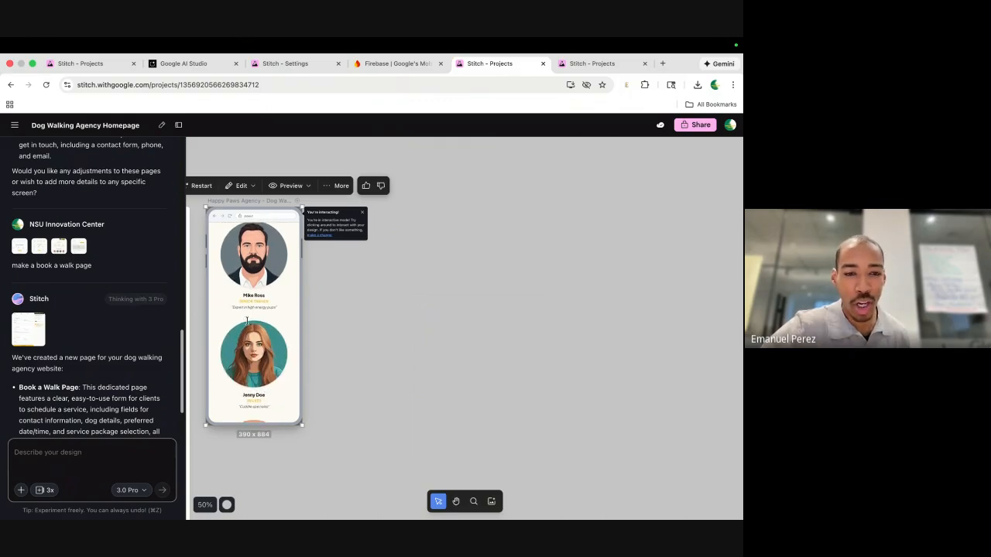
pyautogui.scroll(-8, 247, 320)
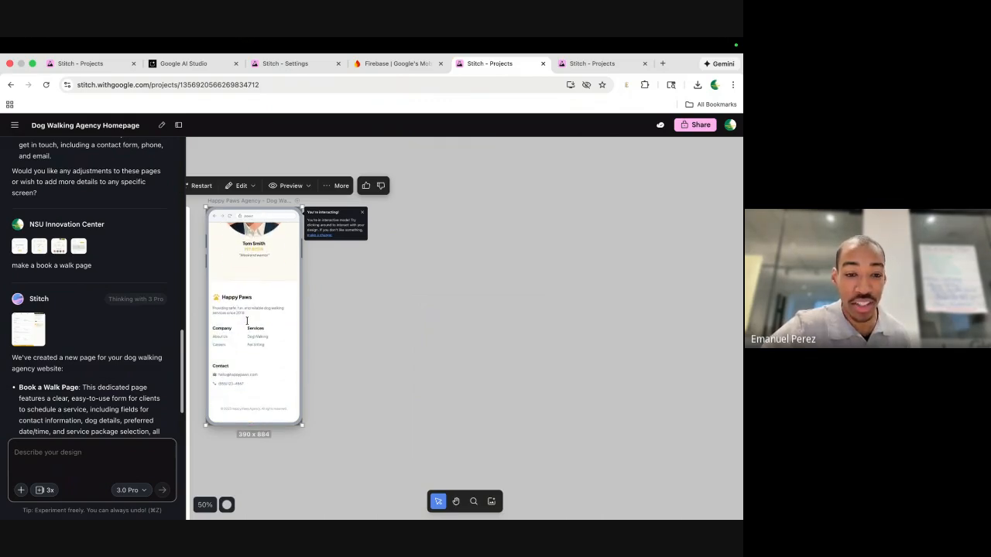
pyautogui.scroll(20, 260, 328)
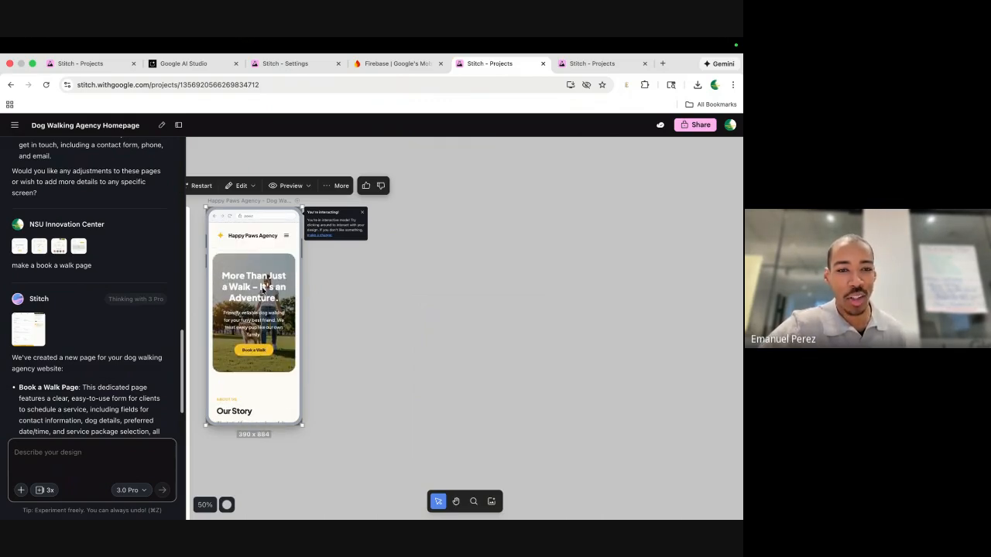
pyautogui.click(286, 238)
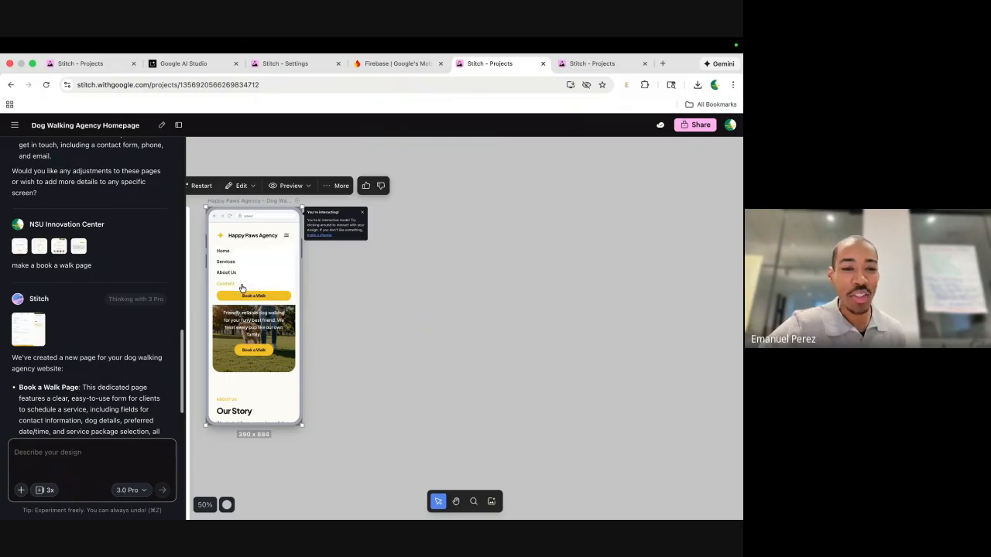
pyautogui.click(249, 297)
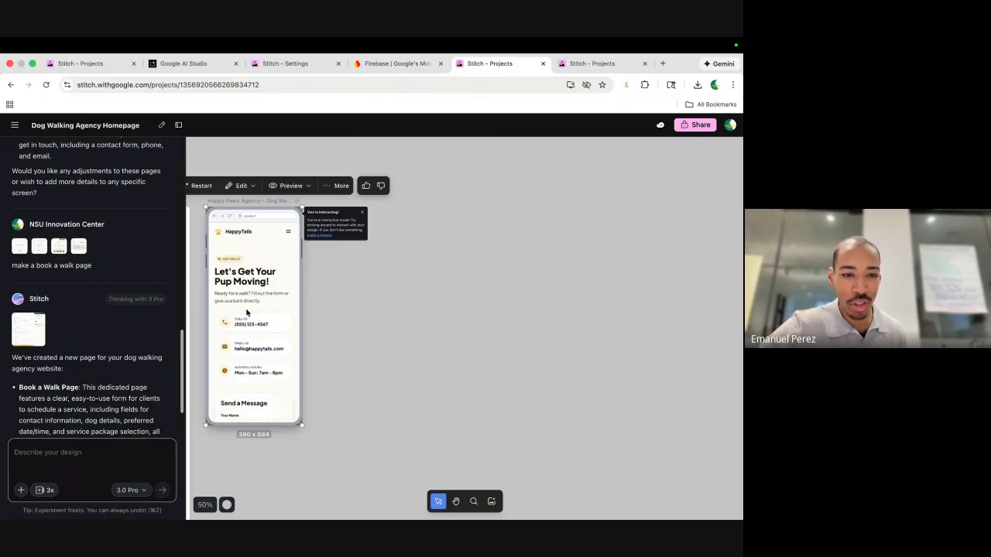
pyautogui.scroll(-3, 249, 344)
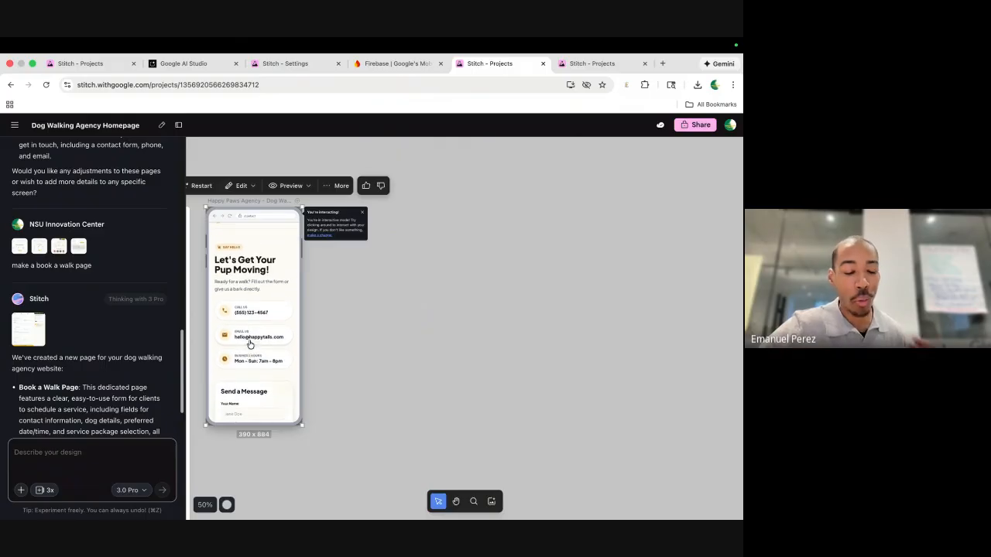
pyautogui.scroll(-2, 250, 344)
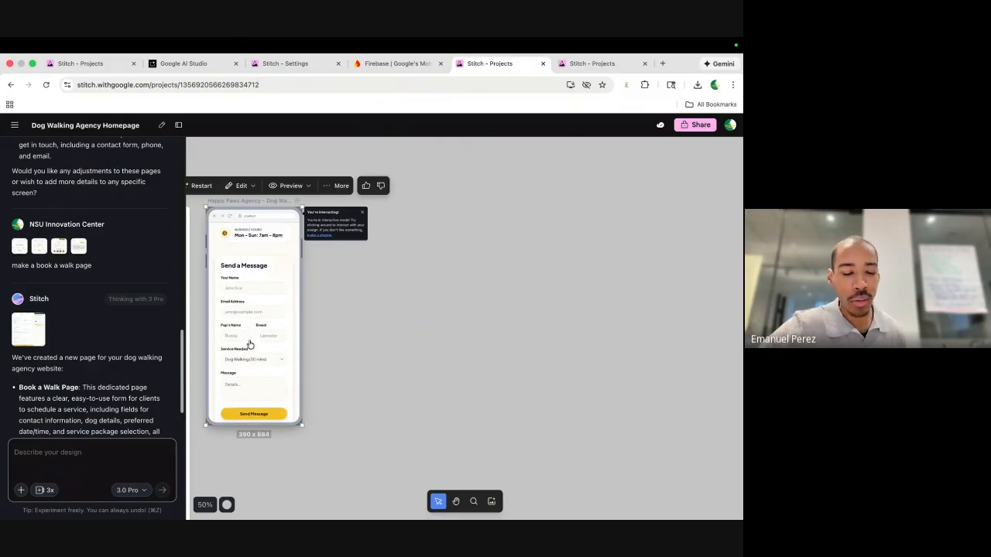
pyautogui.scroll(-1, 249, 344)
pyautogui.scroll(-1, 249, 344)
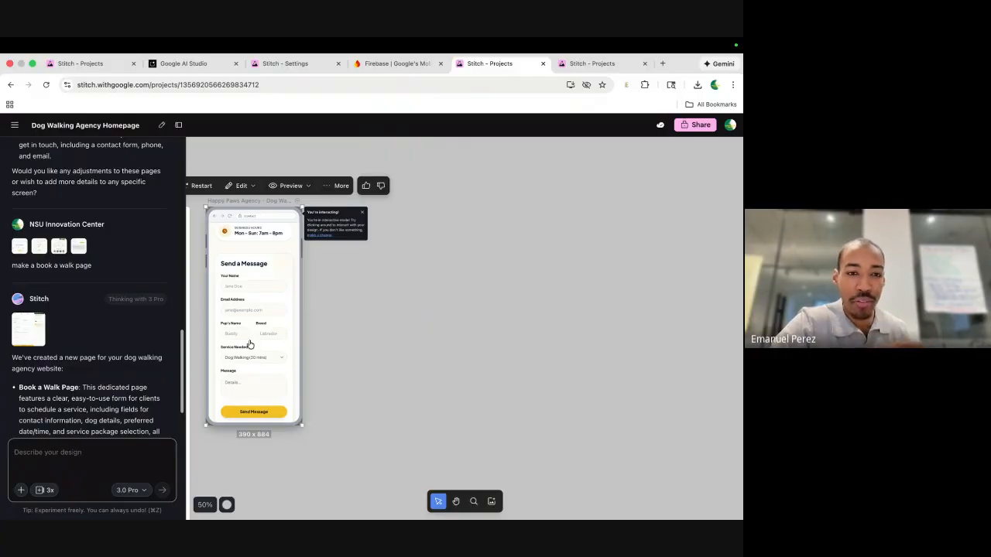
pyautogui.scroll(3, 249, 344)
pyautogui.hscroll(-3, 397, 266)
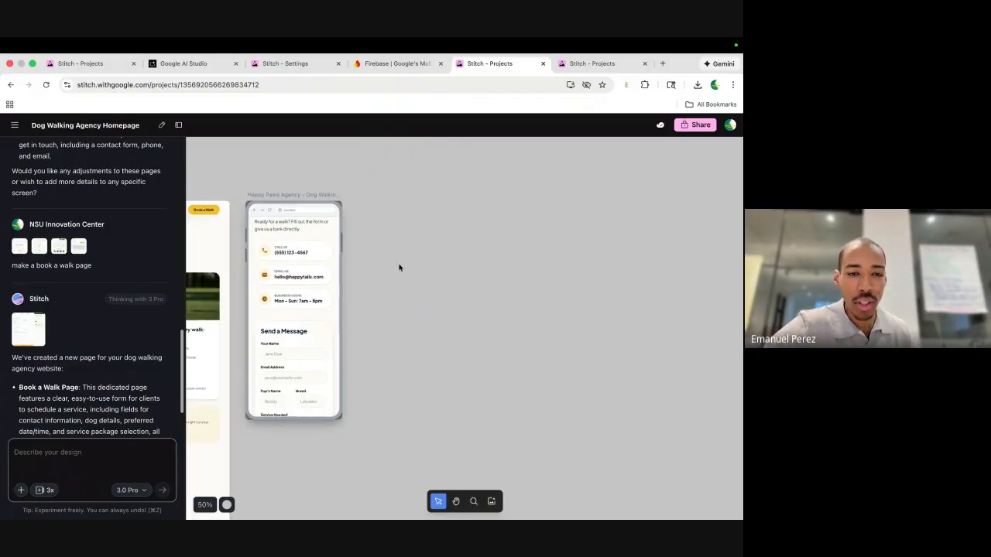
pyautogui.scroll(5, 442, 215)
pyautogui.scroll(3, 436, 209)
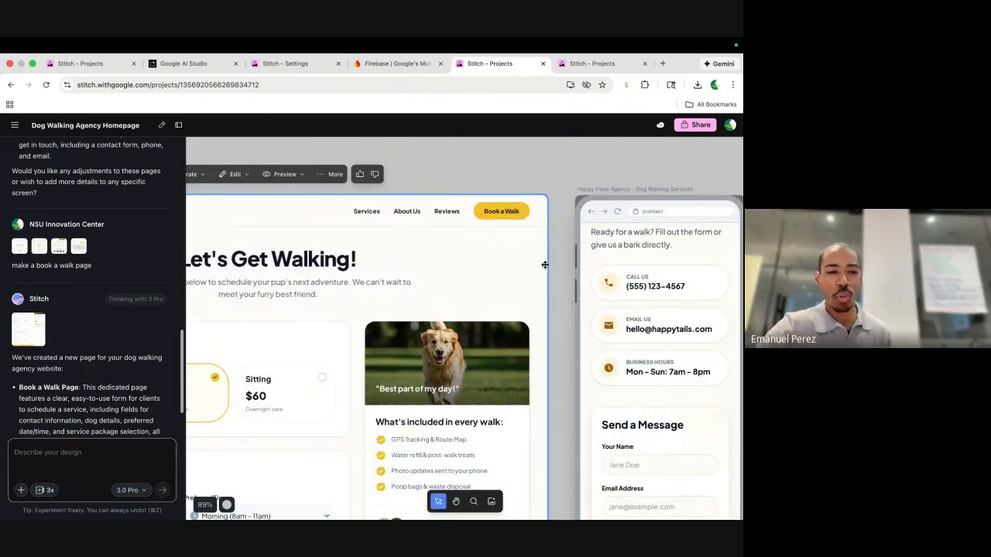
pyautogui.scroll(-2, 149, 359)
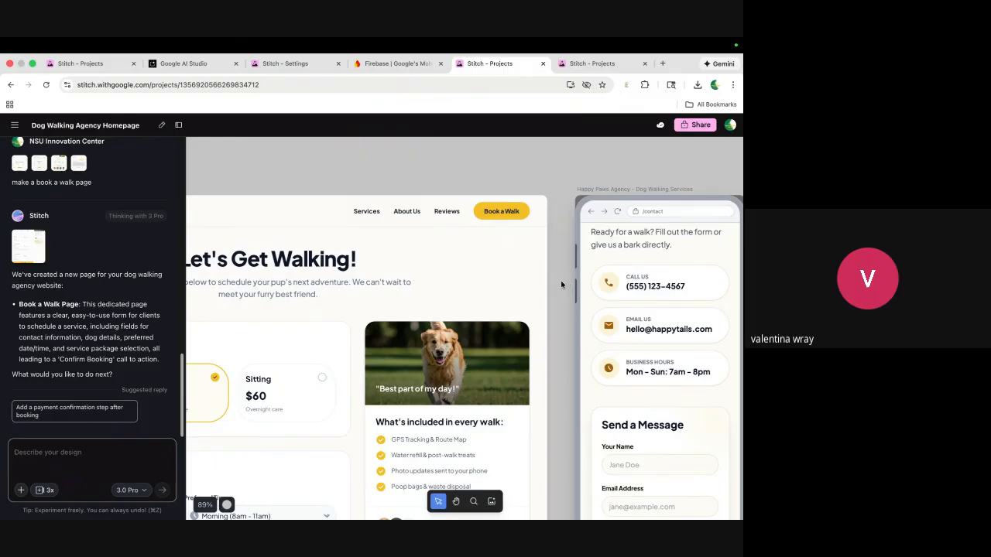
pyautogui.scroll(-3, 560, 280)
pyautogui.scroll(-2, 628, 312)
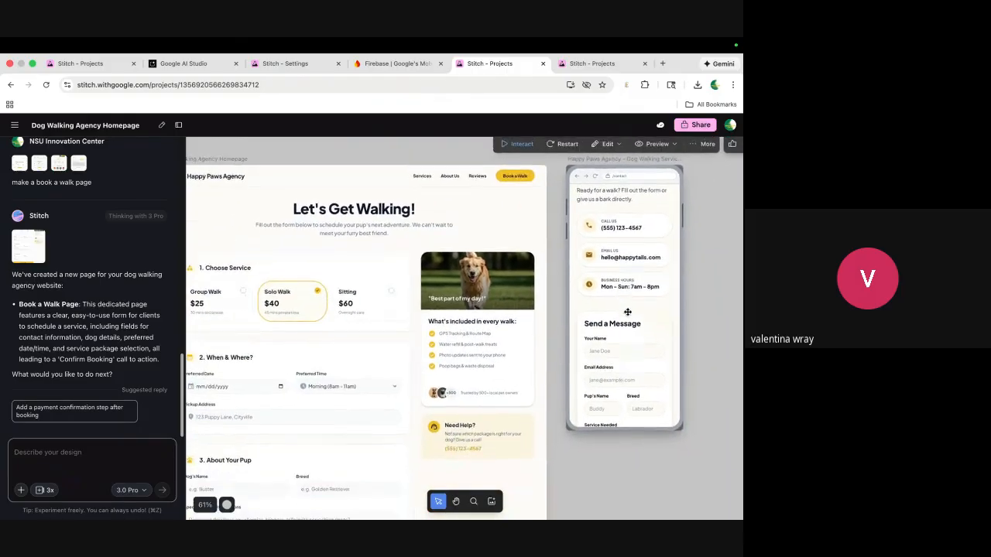
pyautogui.scroll(-1, 585, 308)
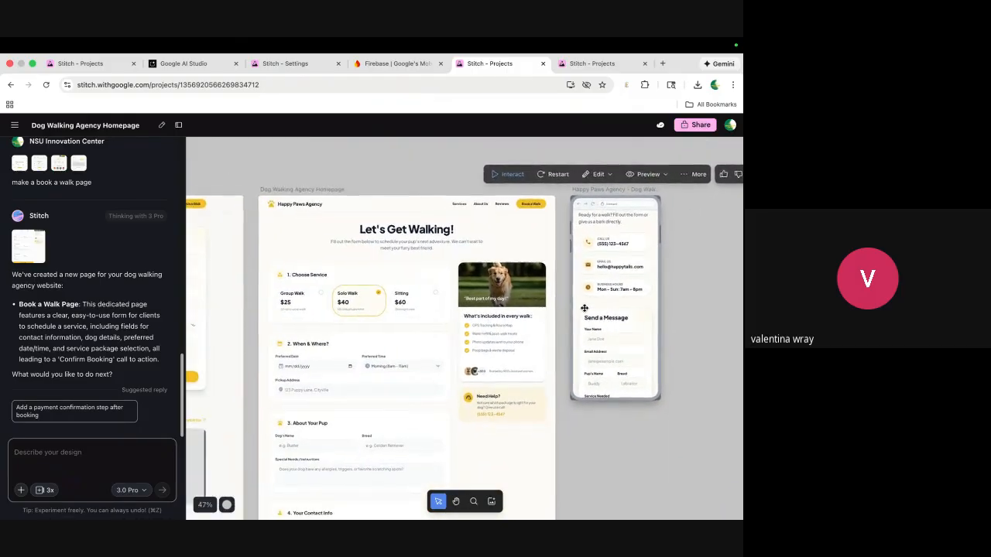
pyautogui.hscroll(-5, 542, 312)
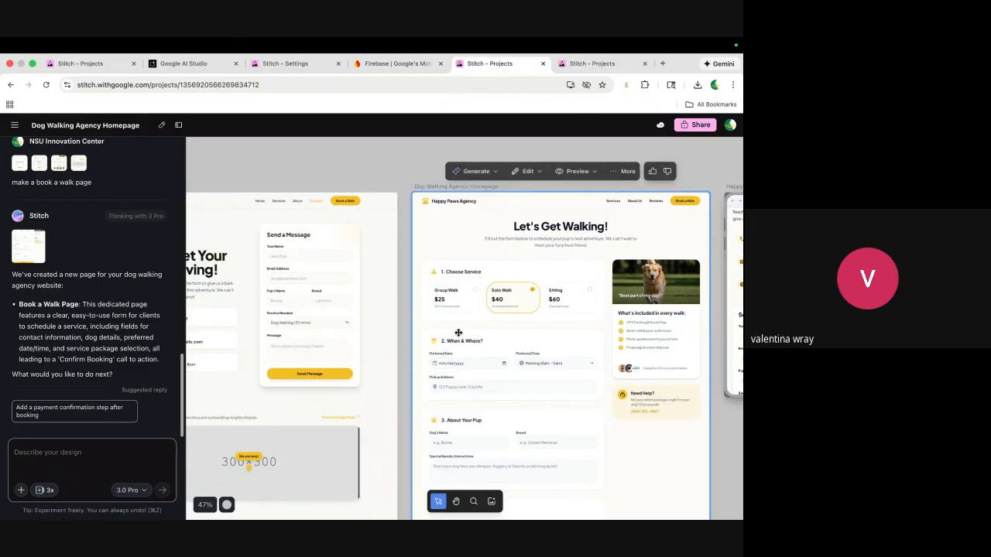
pyautogui.scroll(-6, 458, 333)
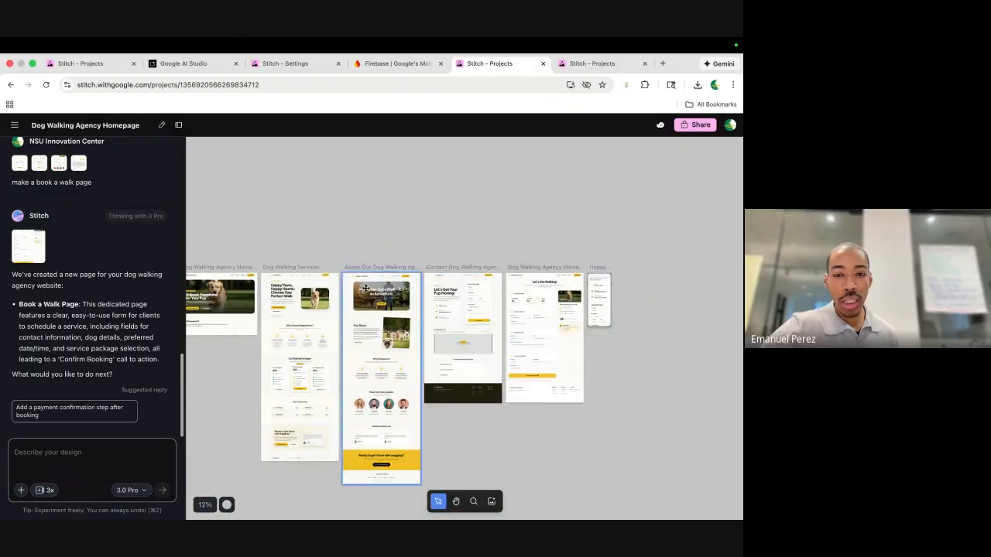
pyautogui.scroll(-2, 425, 223)
pyautogui.hscroll(-2, 425, 224)
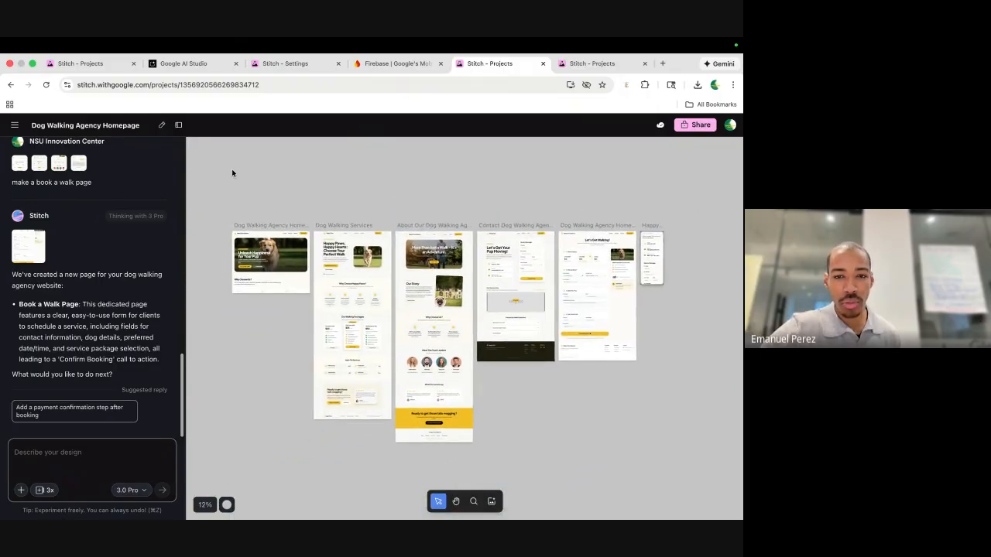
# Export all page designs to AI Studio with the prompt 'make this an actual site!'.
pyautogui.moveTo(232, 171); pyautogui.dragTo(603, 465)
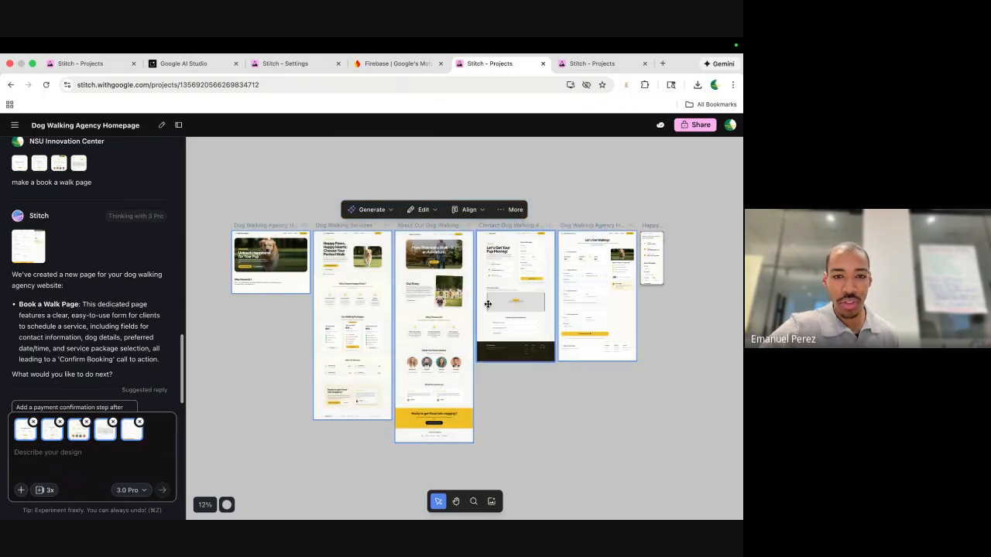
pyautogui.click(500, 209)
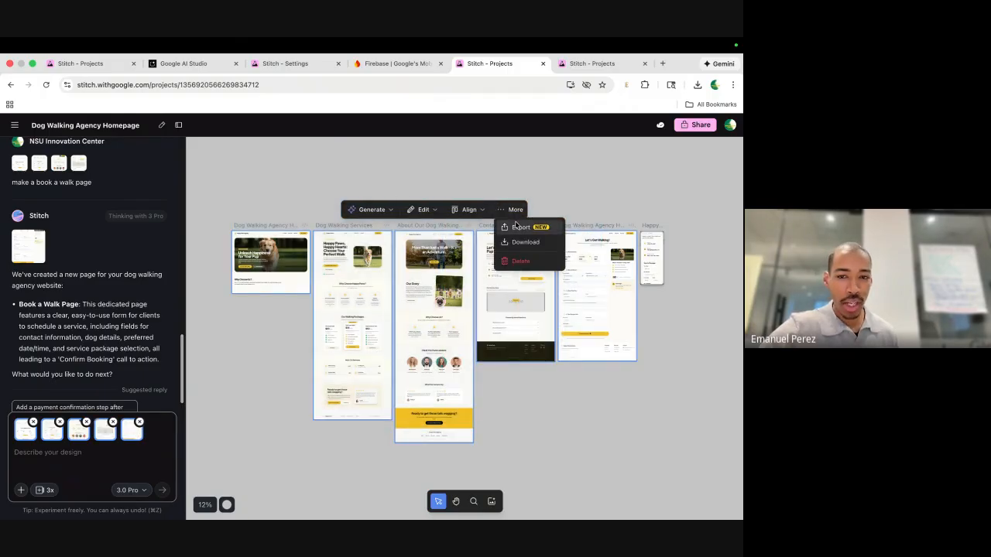
pyautogui.click(517, 228)
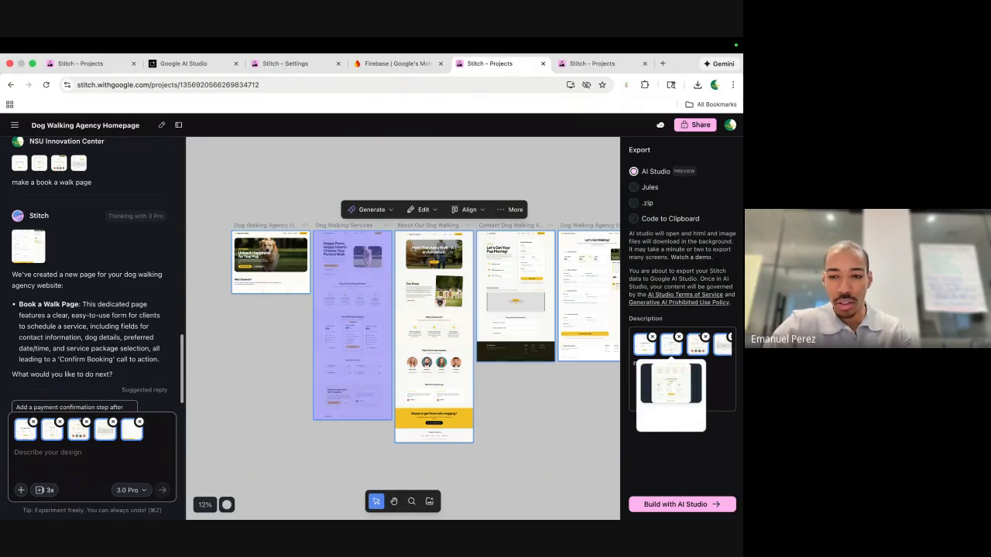
pyautogui.write('make th')
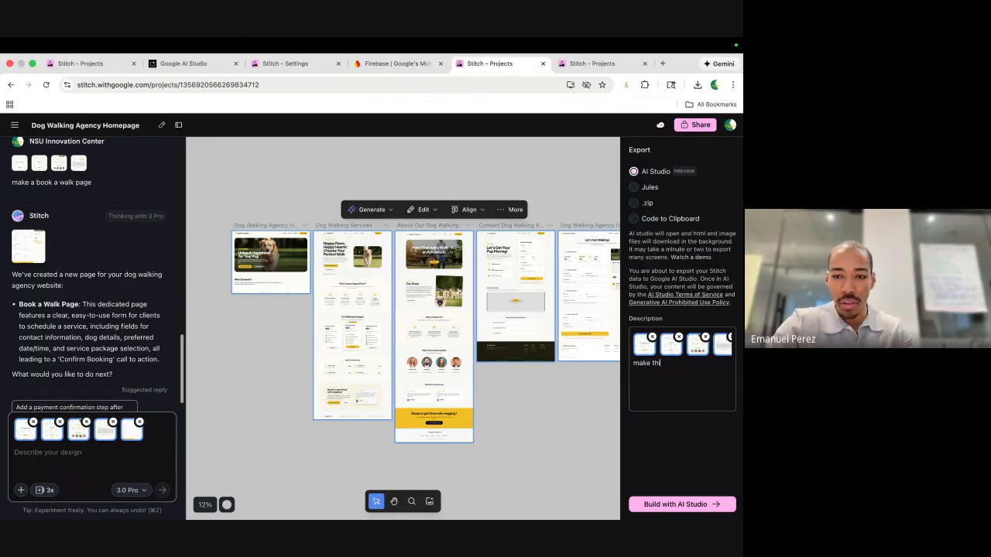
pyautogui.write('is an actua')
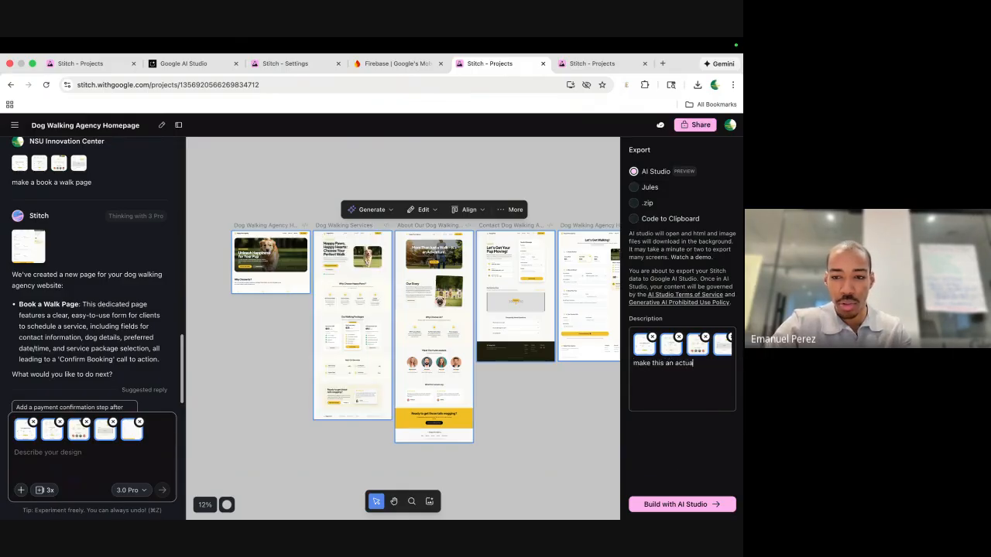
pyautogui.write('l site!')
pyautogui.click(675, 504)
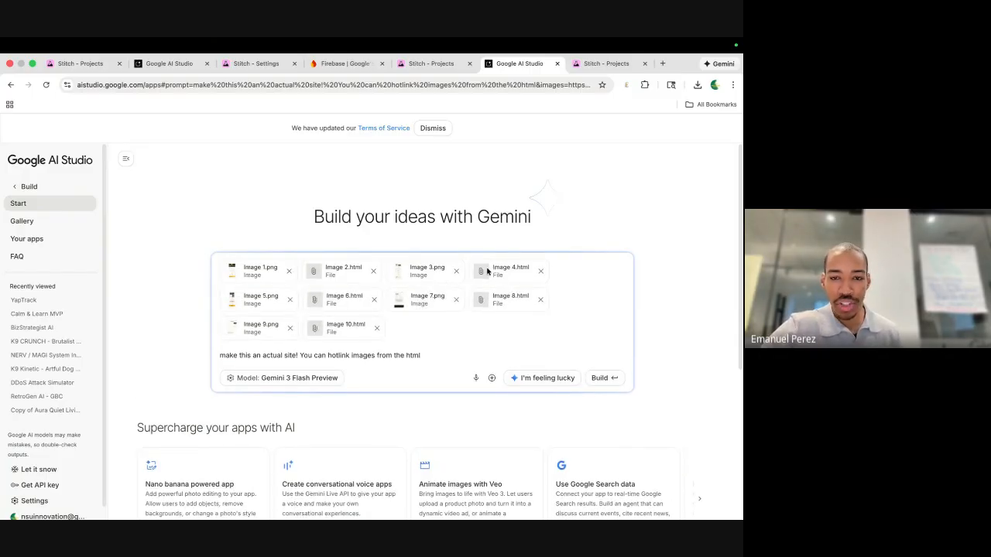
# Start the Happy Paws Agency build, then view the code assistant's model choices in Advanced settings.
pyautogui.click(597, 378)
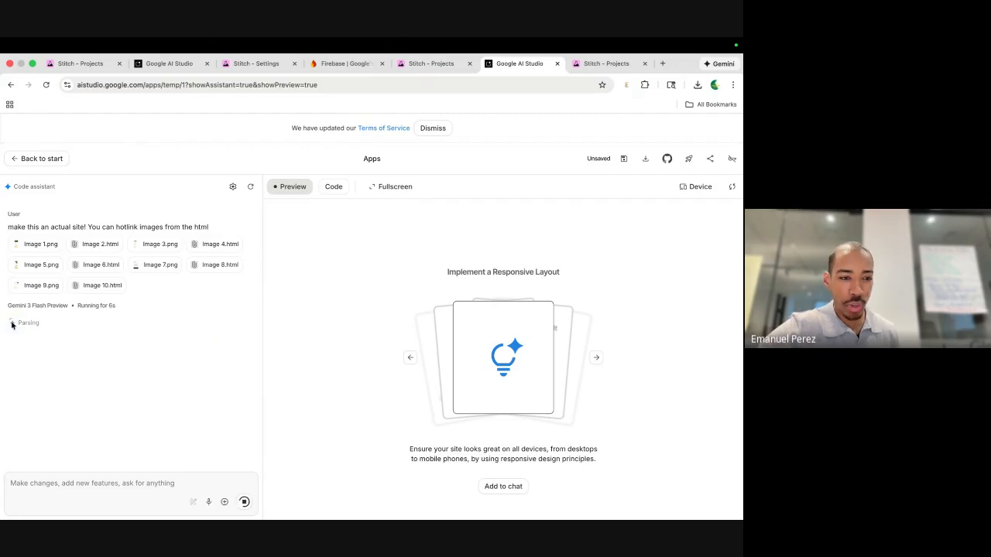
pyautogui.scroll(2, 39, 305)
pyautogui.scroll(2, 39, 306)
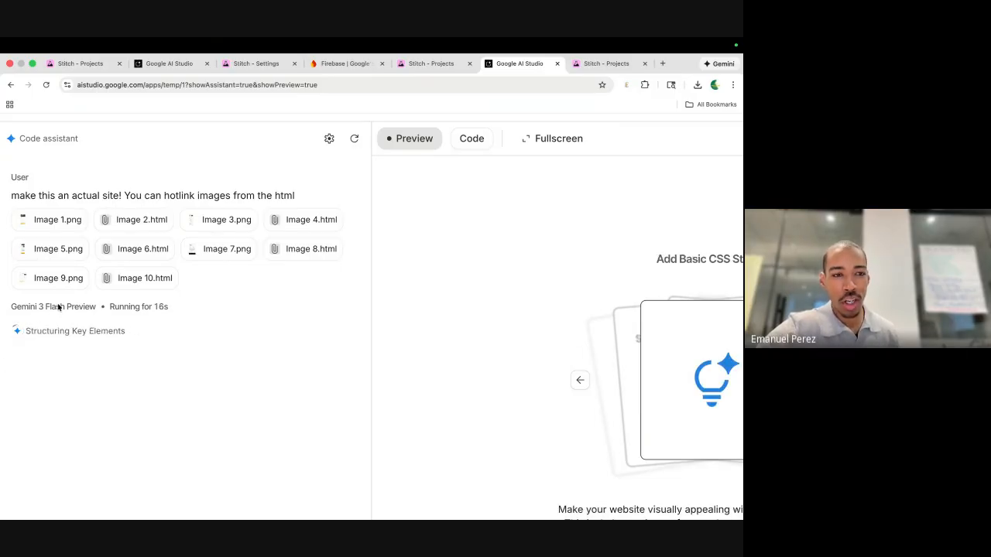
pyautogui.scroll(-3, 59, 307)
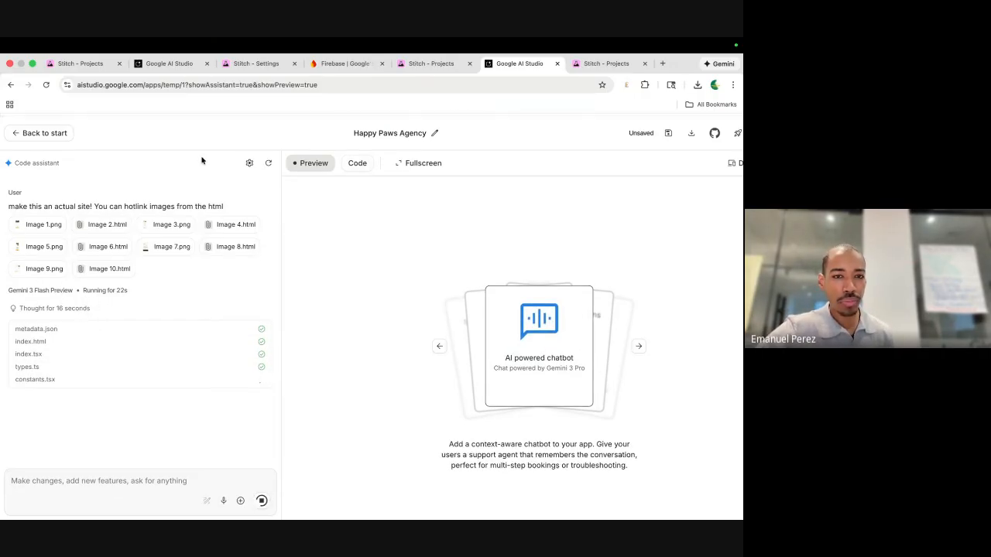
pyautogui.click(249, 162)
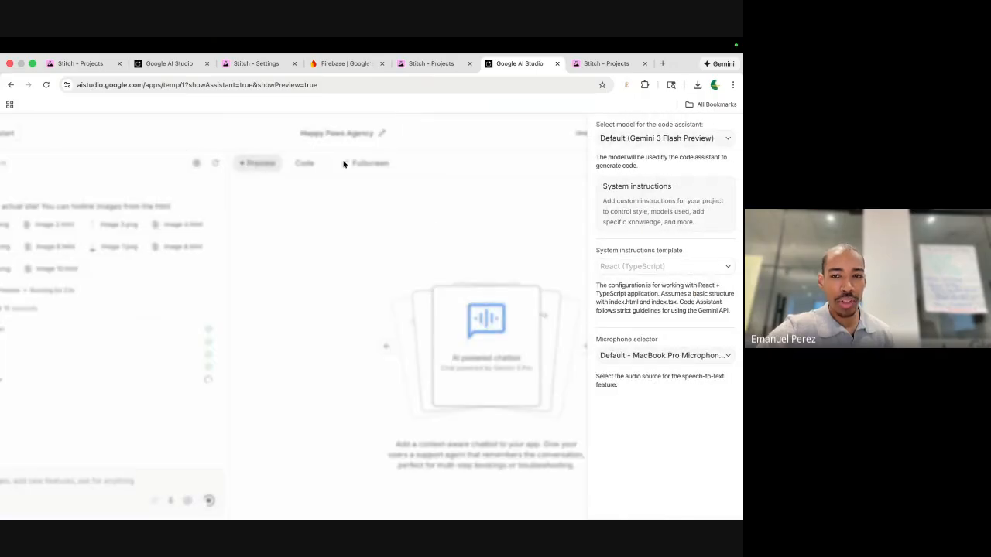
pyautogui.click(649, 138)
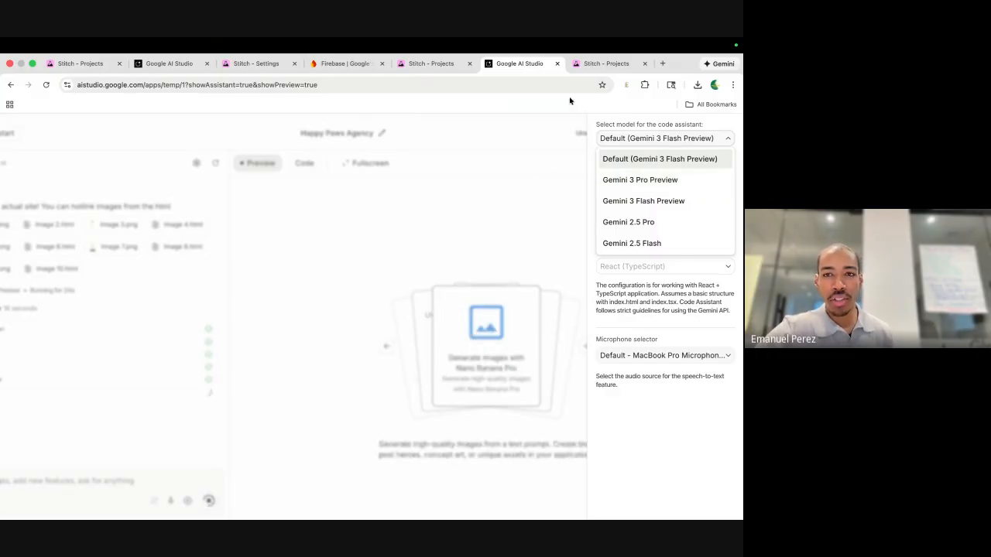
# Back on the Dog Walking Agency Homepage project, survey the four page designs and open the 3.0 Pro model list.
pyautogui.click(597, 63)
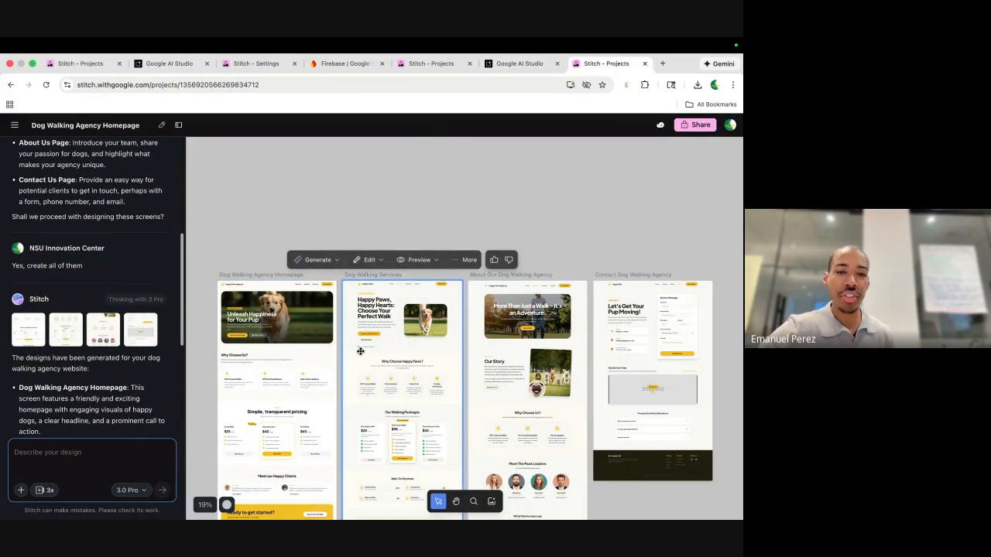
pyautogui.scroll(-3, 287, 325)
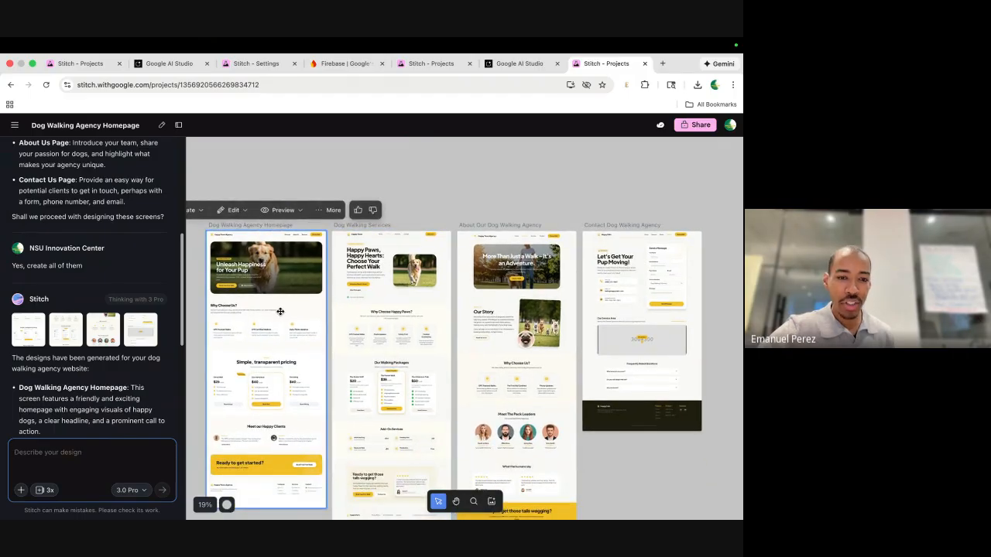
pyautogui.hscroll(-3, 280, 311)
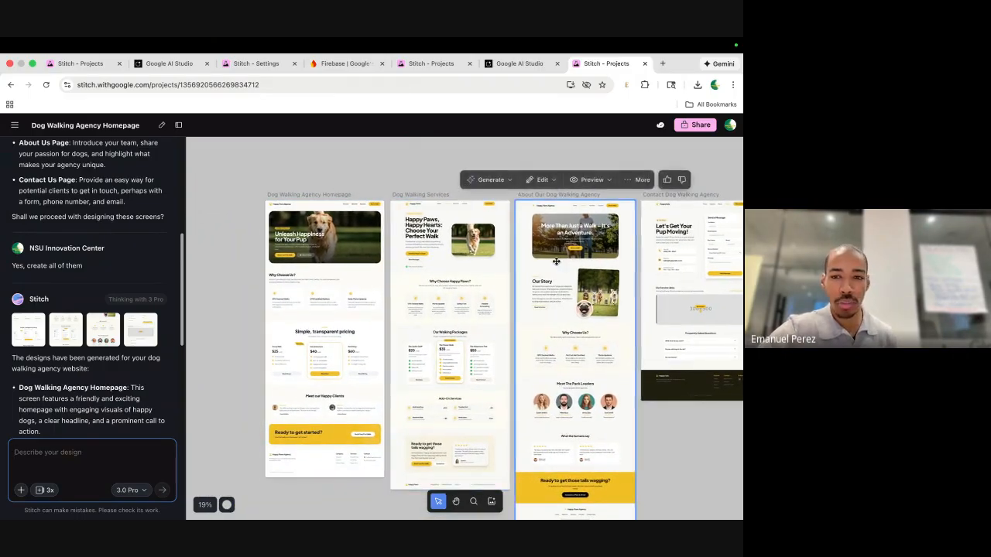
pyautogui.hscroll(3, 556, 261)
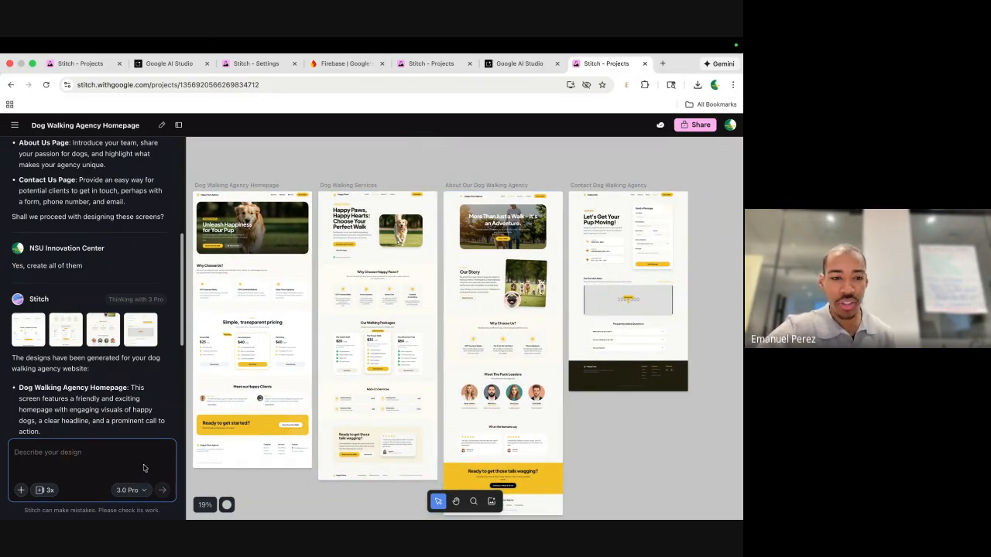
pyautogui.click(129, 490)
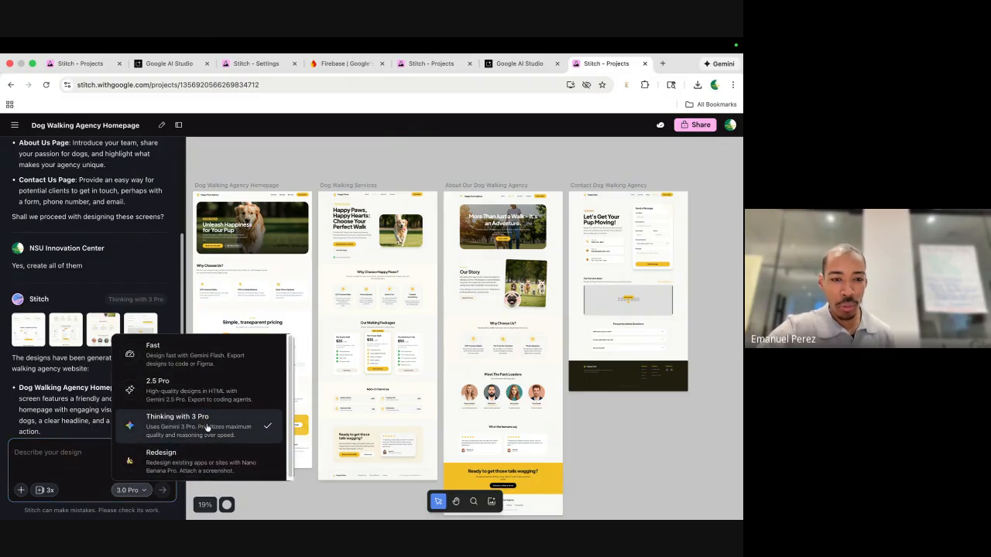
pyautogui.click(528, 81)
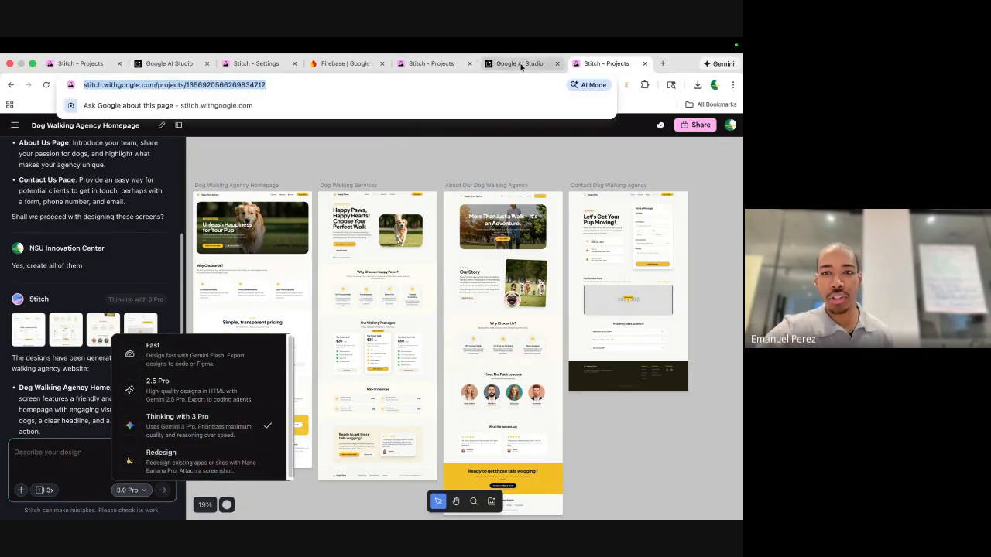
# On the Happy Paws Agency build, dismiss the model list and Advanced settings without changing the model.
pyautogui.click(515, 64)
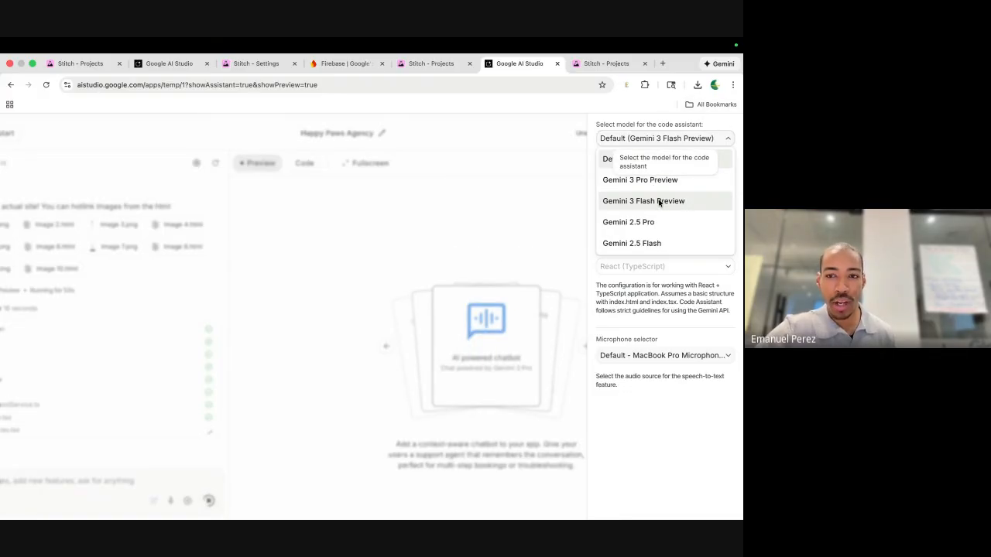
pyautogui.click(571, 217)
pyautogui.click(563, 217)
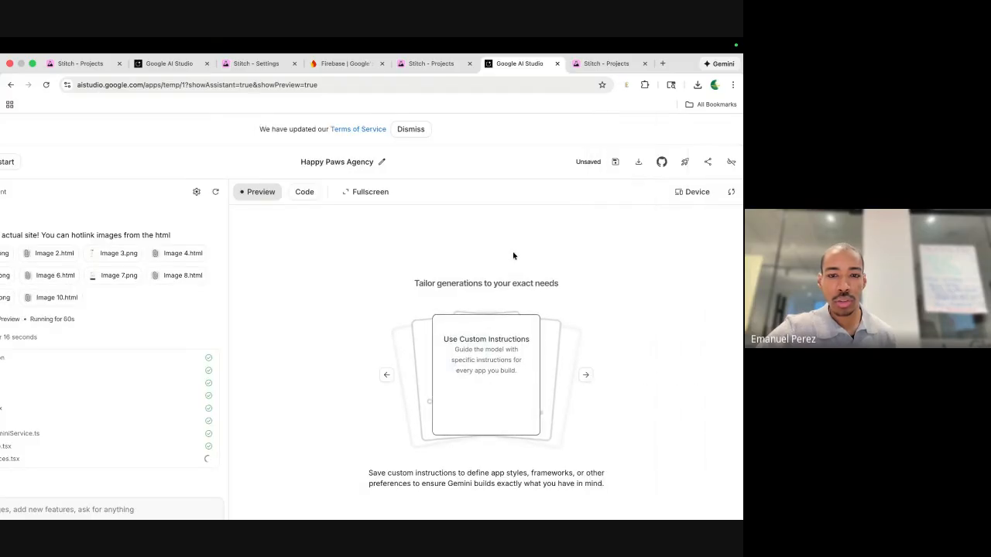
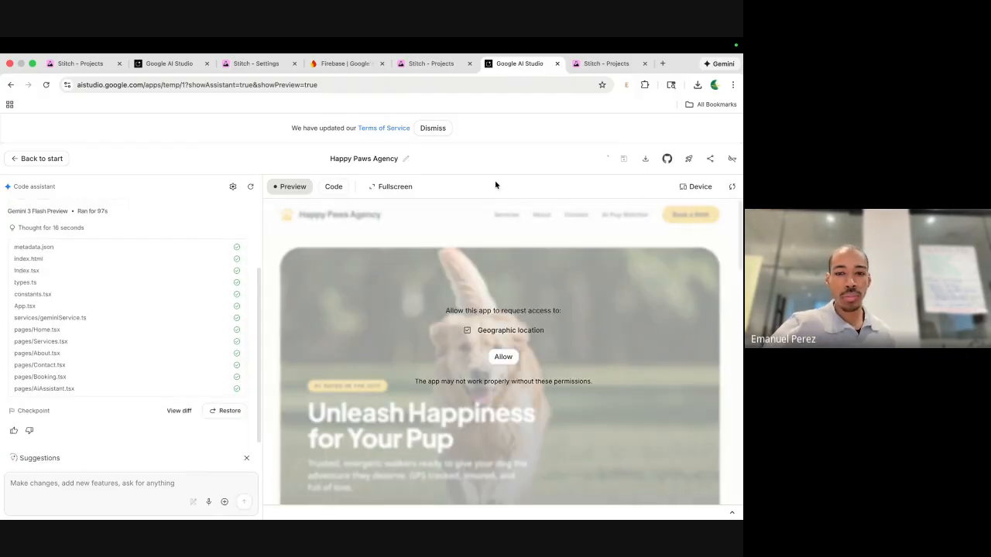
# Allow the preview to use location and ask the assistant 'why do you want my location'.
pyautogui.click(502, 362)
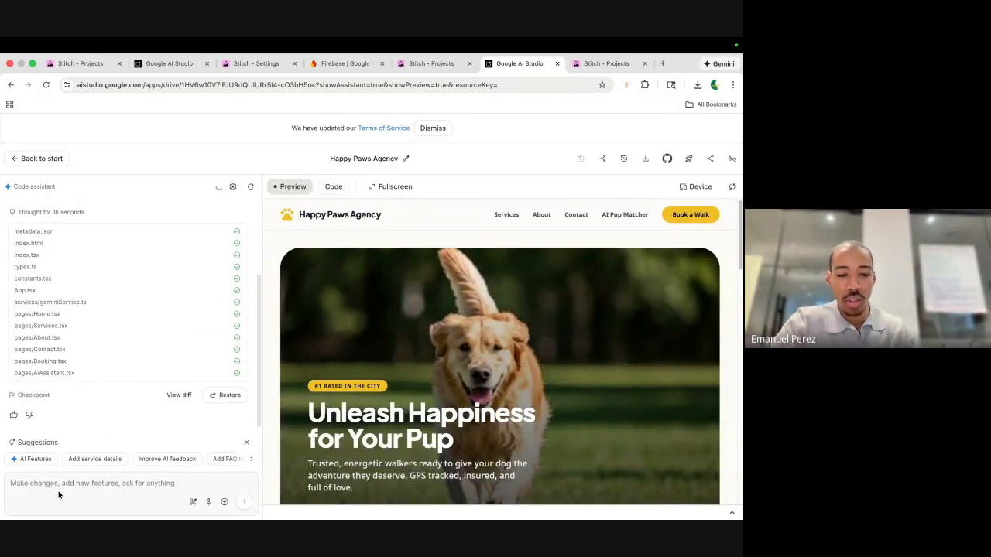
pyautogui.write('why do you want my location?')
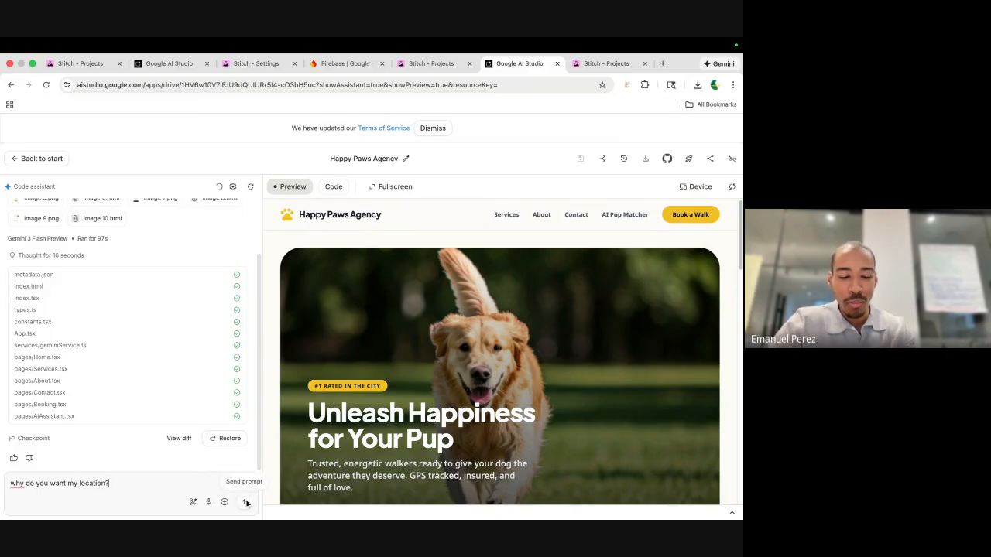
pyautogui.click(244, 502)
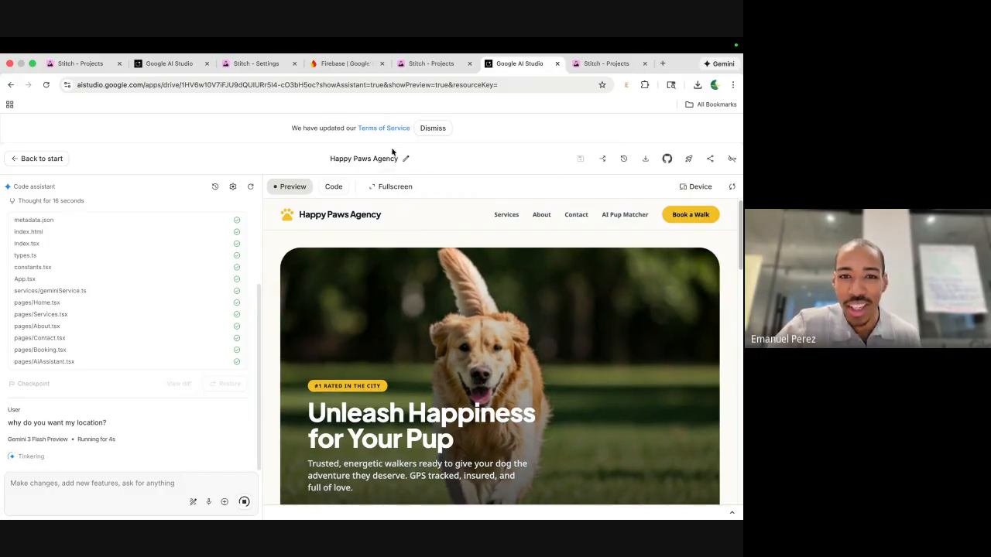
# View the Happy Paws site full-screen and scroll through its feature cards, testimonials and booking banner.
pyautogui.click(394, 189)
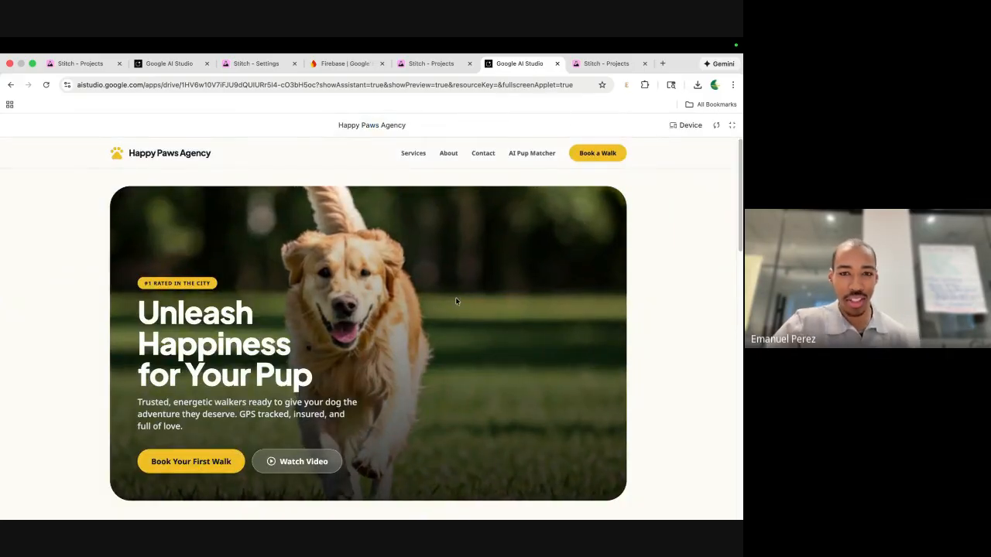
pyautogui.scroll(-3, 455, 299)
pyautogui.scroll(-4, 455, 301)
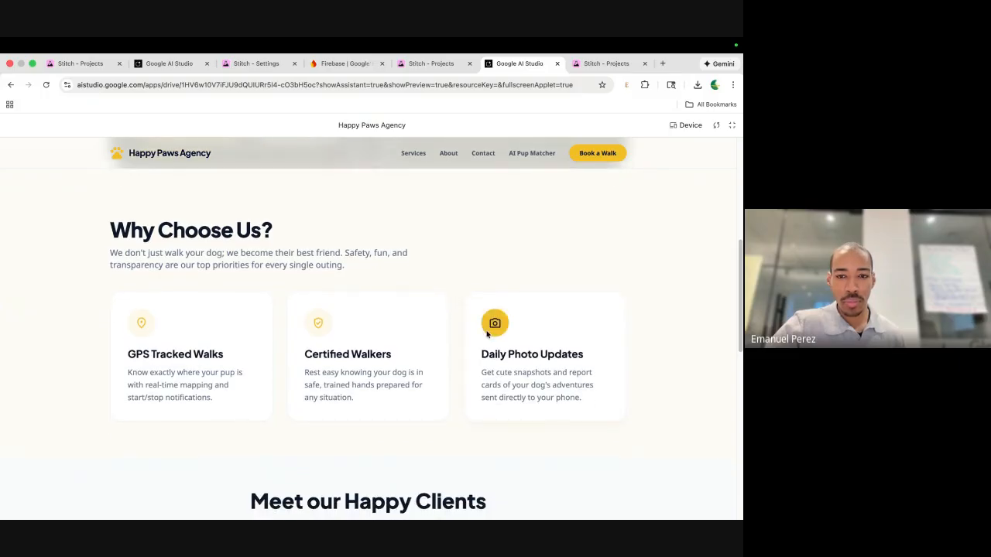
pyautogui.scroll(-1, 480, 302)
pyautogui.scroll(-1, 313, 268)
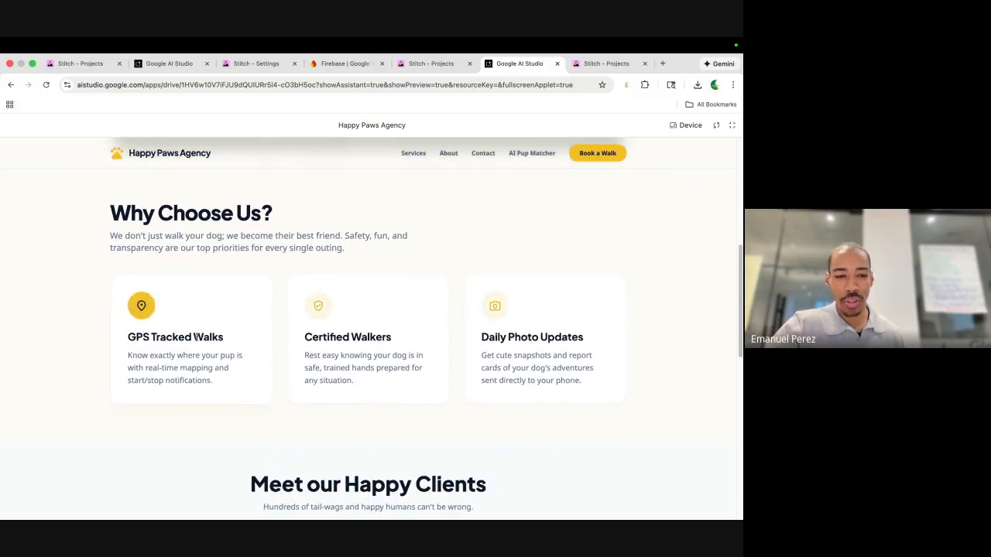
pyautogui.scroll(9, 318, 273)
pyautogui.scroll(-3, 323, 285)
pyautogui.scroll(-7, 322, 284)
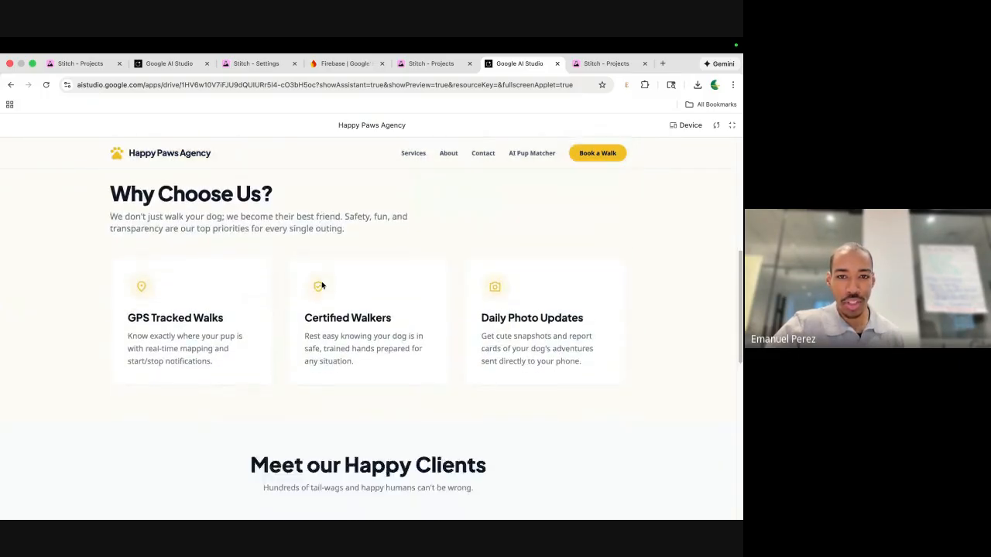
pyautogui.scroll(-3, 368, 343)
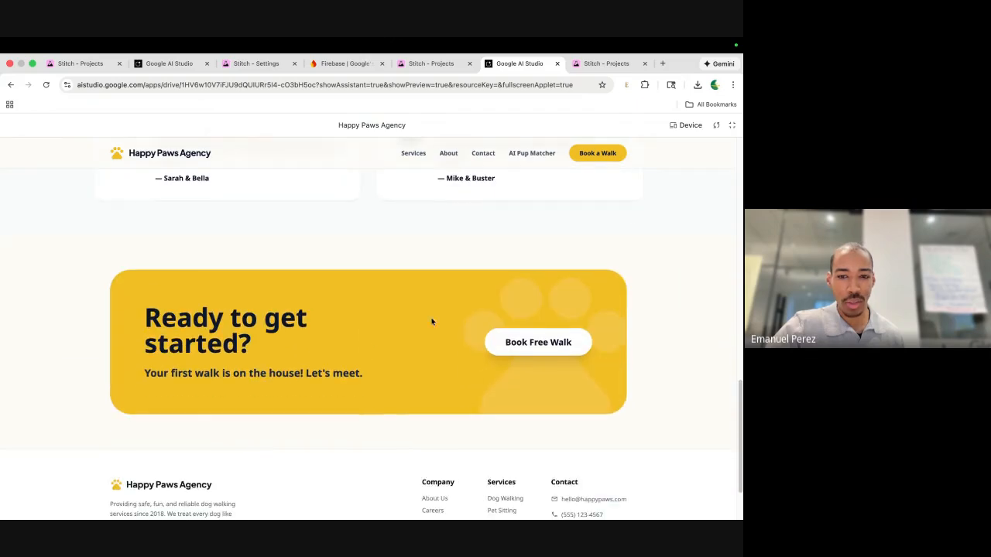
# Start booking a free walk and choose the Group Walk service.
pyautogui.click(514, 345)
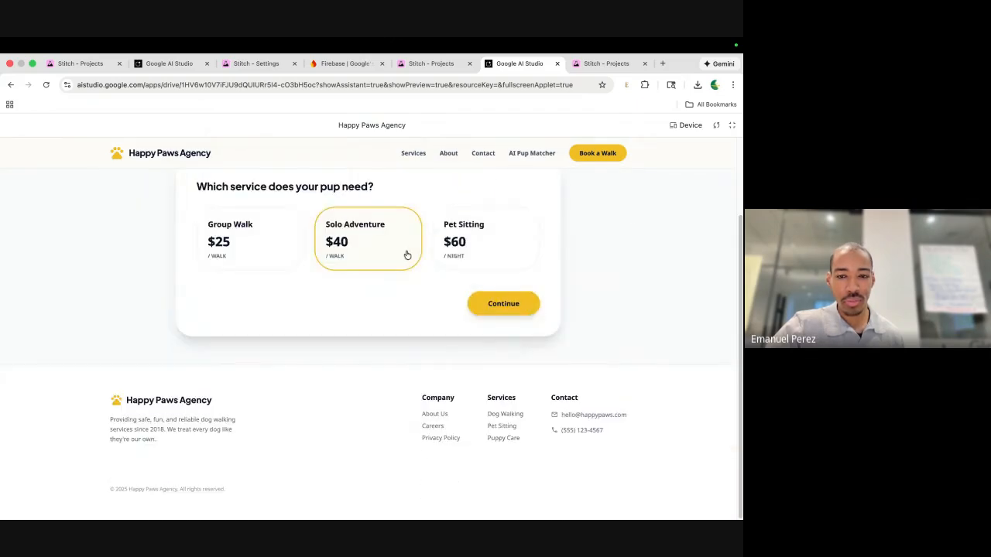
pyautogui.scroll(2, 406, 256)
pyautogui.click(465, 338)
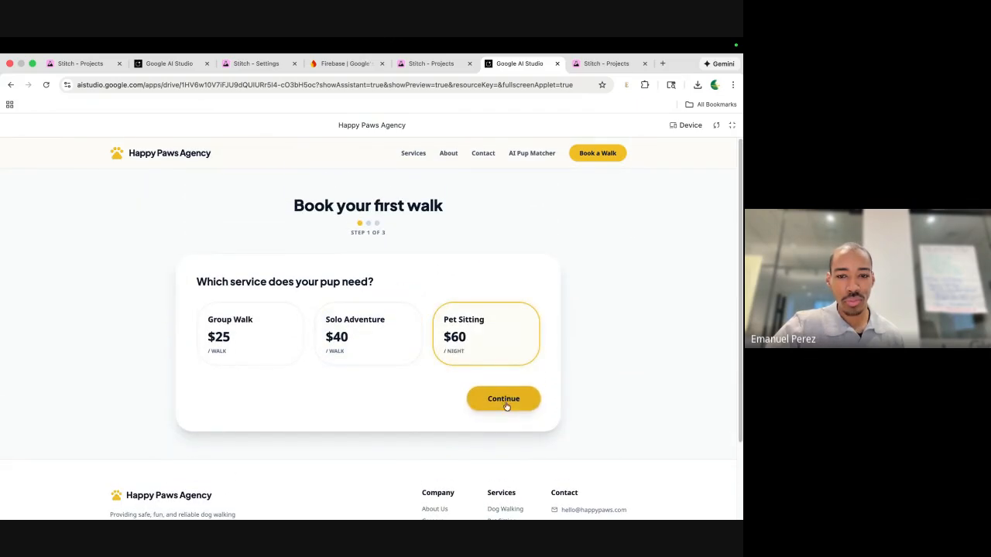
pyautogui.click(277, 347)
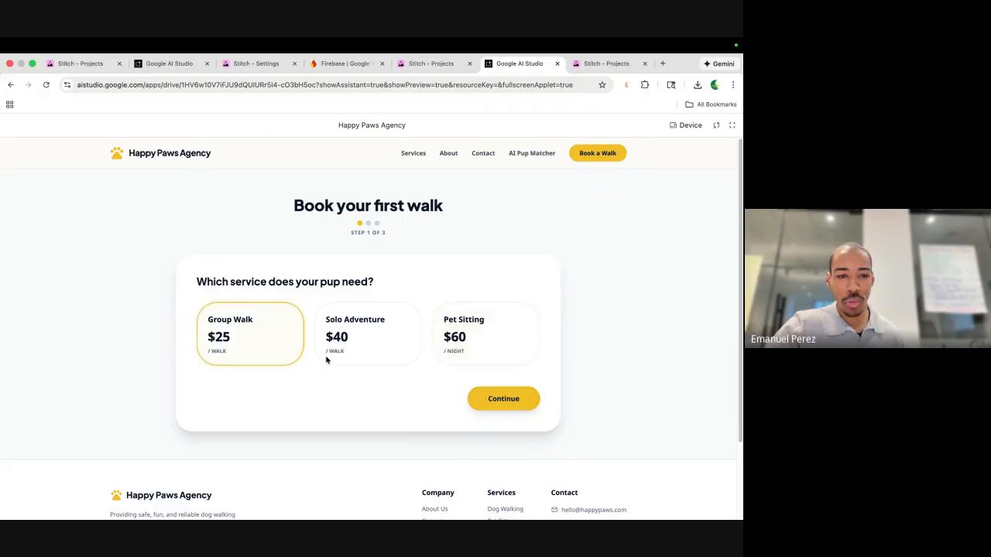
pyautogui.click(499, 401)
# Schedule the walk for December 19, 2025 in the Afternoon (2pm - 5pm) window for Rufus.
pyautogui.click(286, 329)
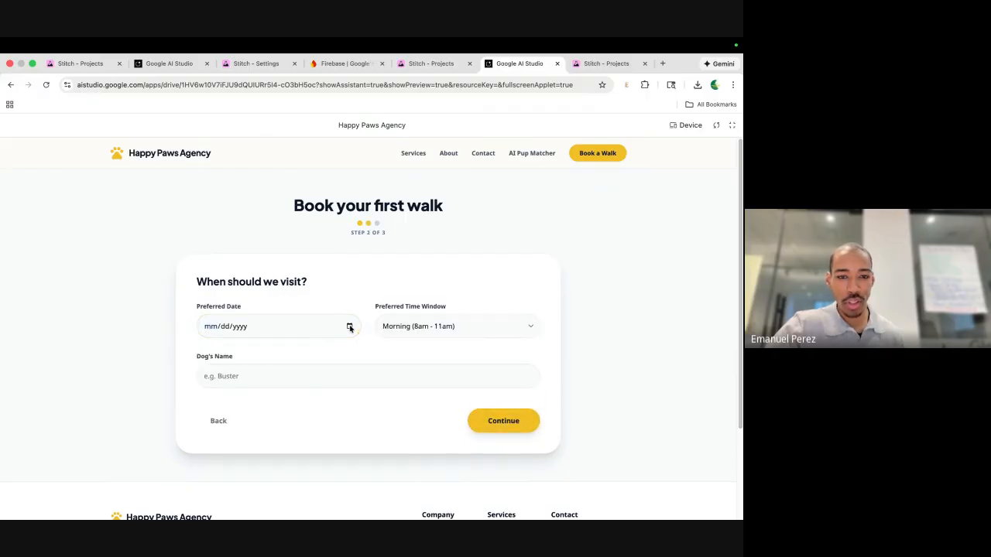
pyautogui.click(350, 326)
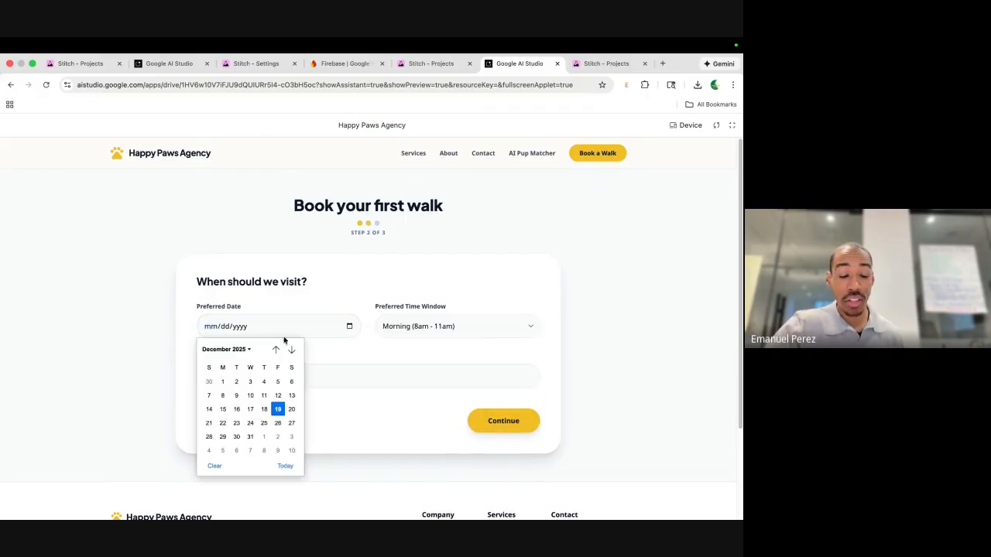
pyautogui.click(278, 410)
pyautogui.click(443, 326)
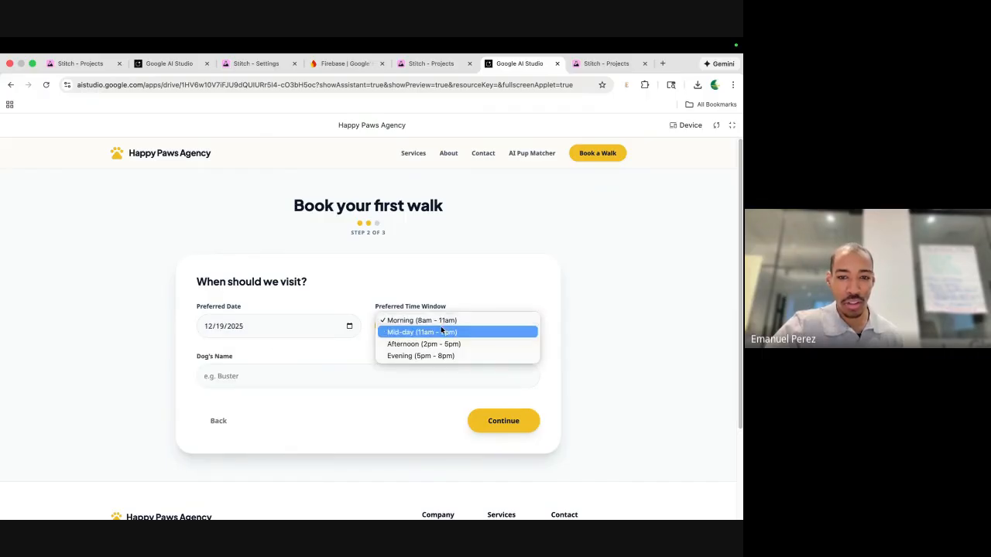
pyautogui.click(441, 345)
pyautogui.click(294, 369)
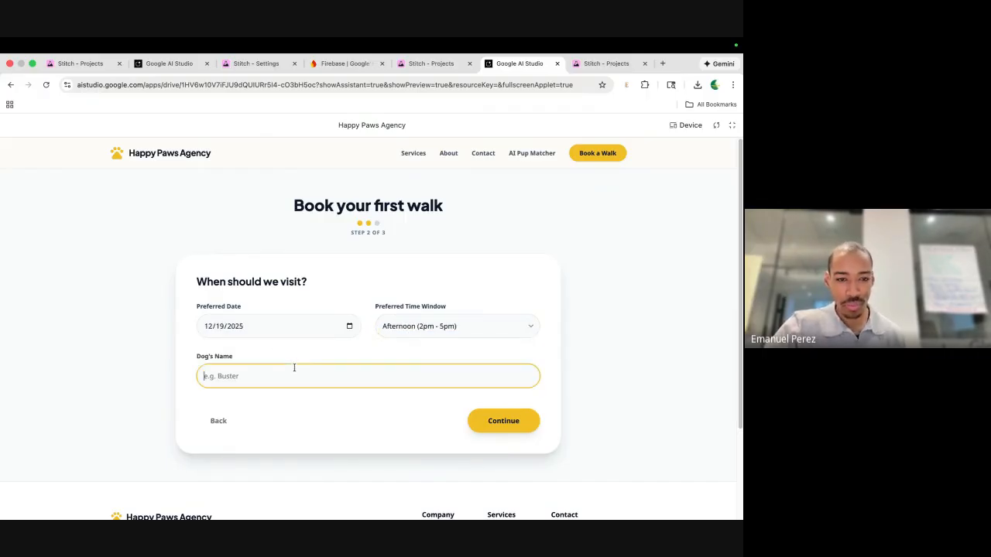
pyautogui.write('Rufus')
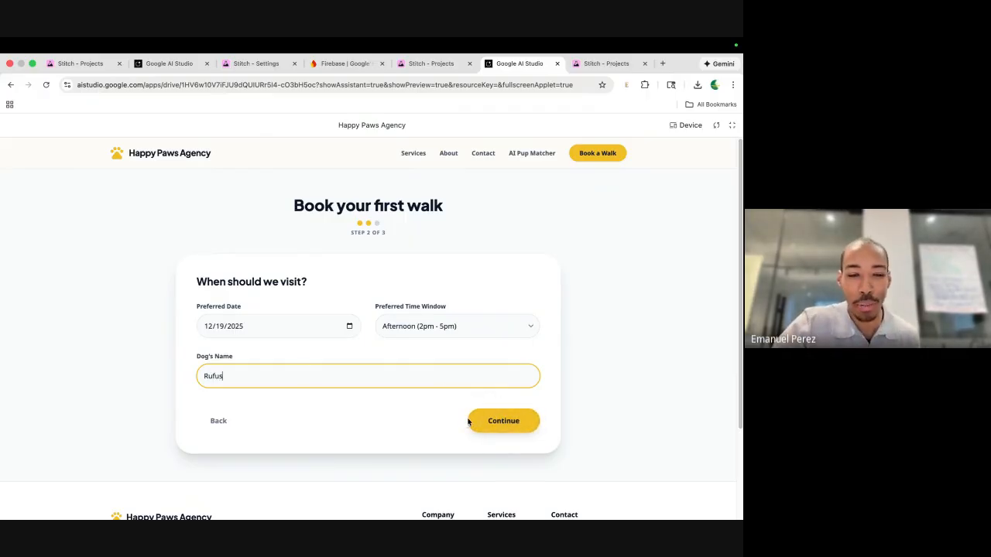
pyautogui.click(503, 422)
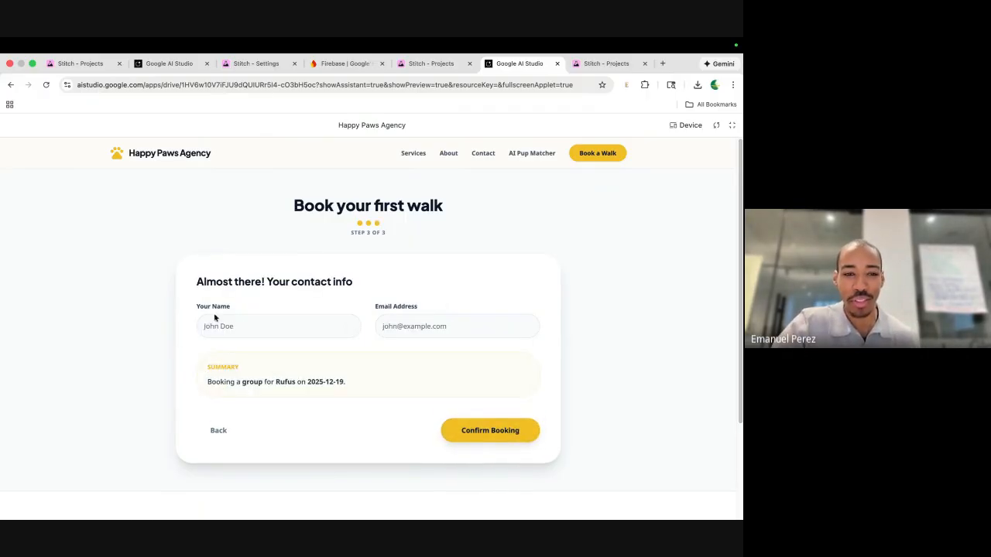
# Enter your name, autofill the suggested e-mail address, and confirm the walk booking.
pyautogui.click(291, 324)
pyautogui.write('Emanuel P')
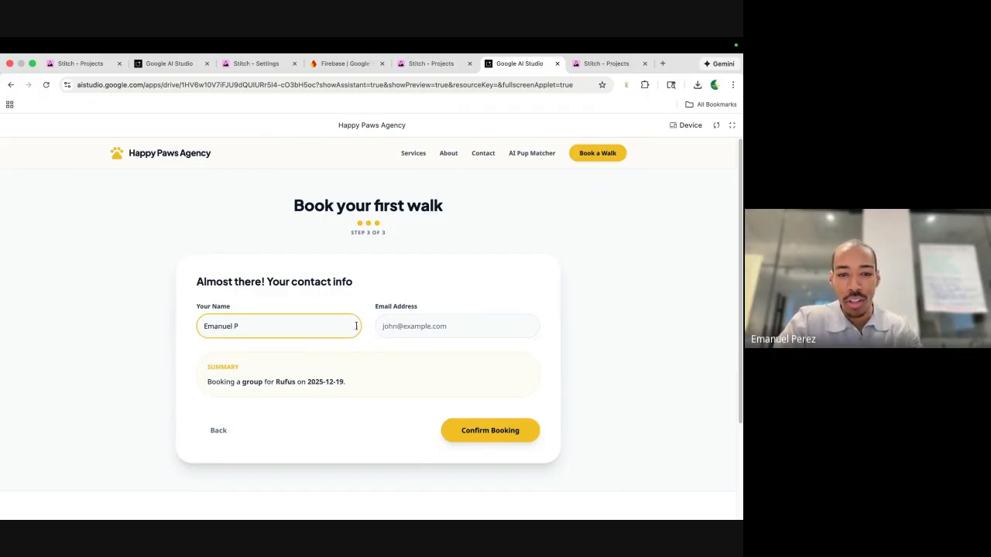
pyautogui.click(414, 323)
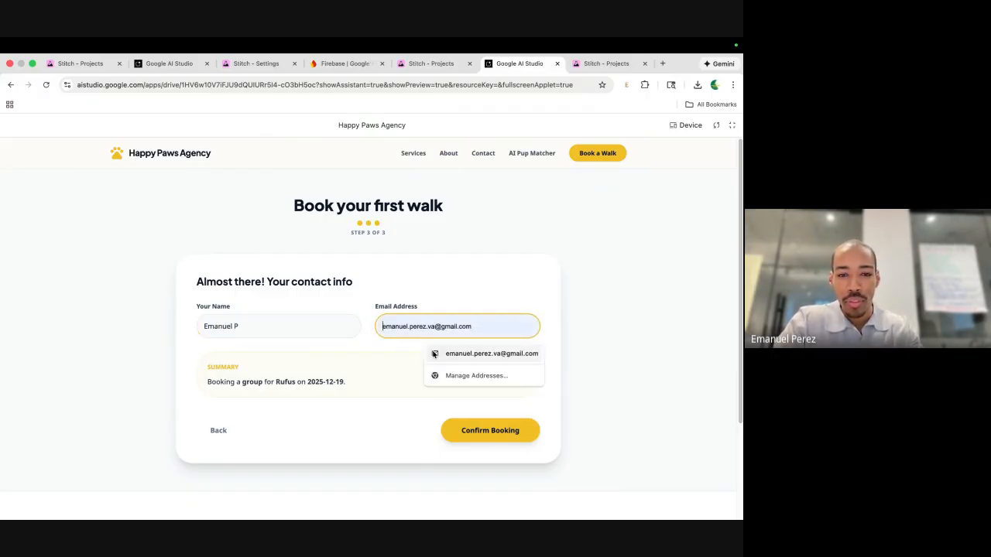
pyautogui.click(473, 353)
pyautogui.click(460, 431)
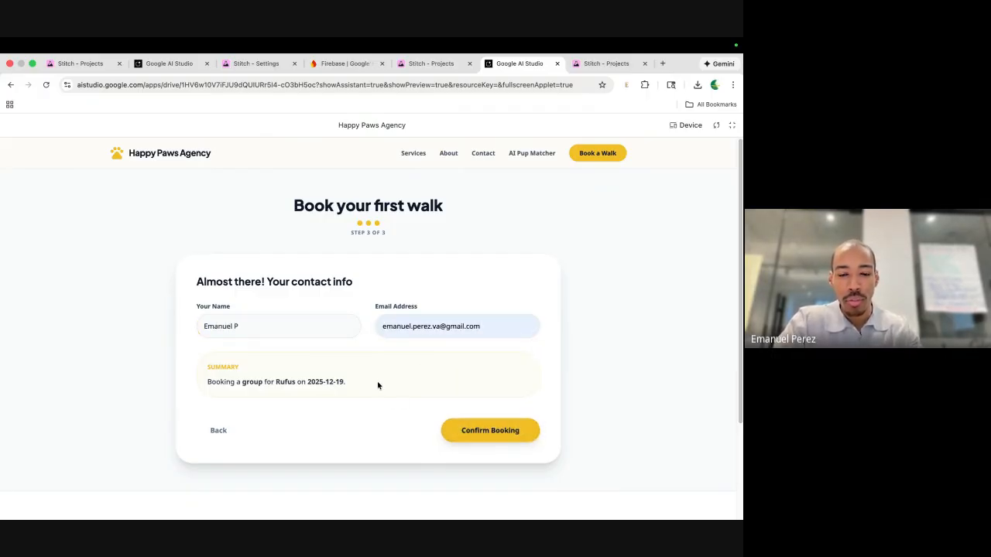
pyautogui.scroll(-1, 378, 389)
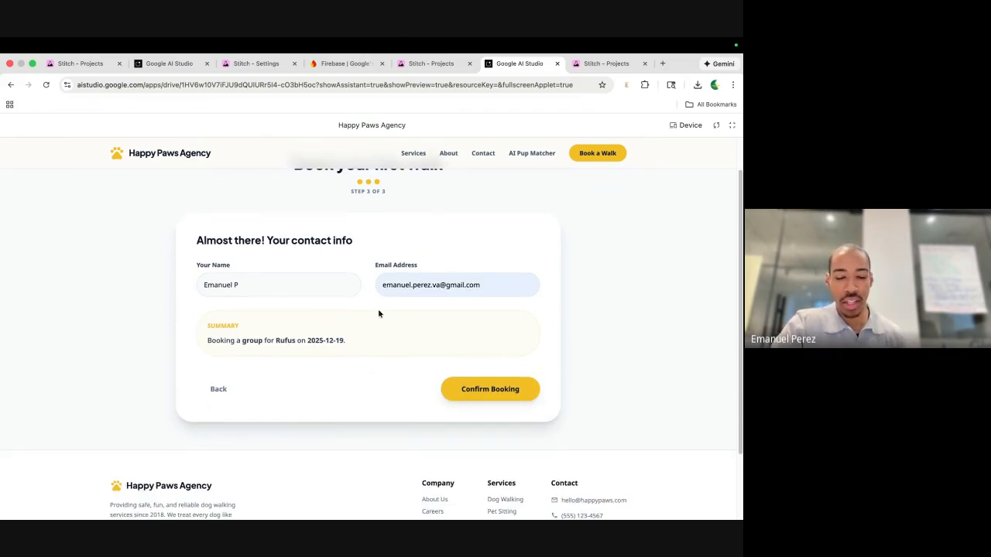
pyautogui.scroll(1, 331, 226)
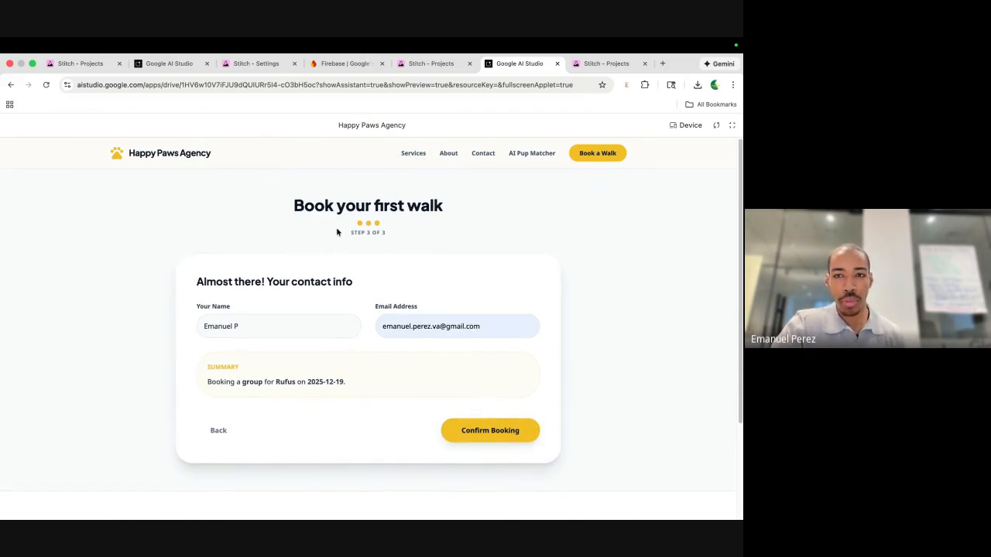
pyautogui.click(333, 63)
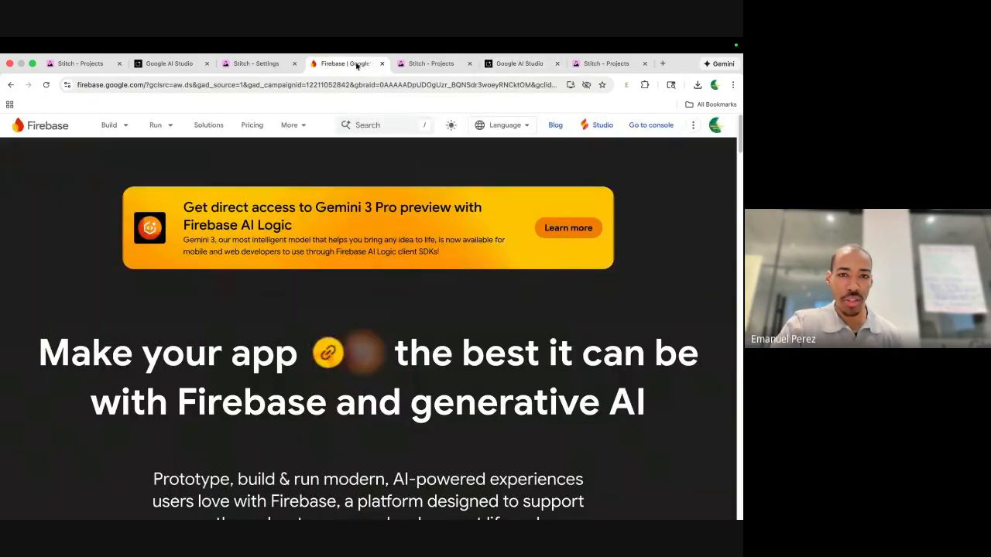
# Load bolt.new in a new browser tab, then go back to the Happy Paws preview.
pyautogui.click(513, 64)
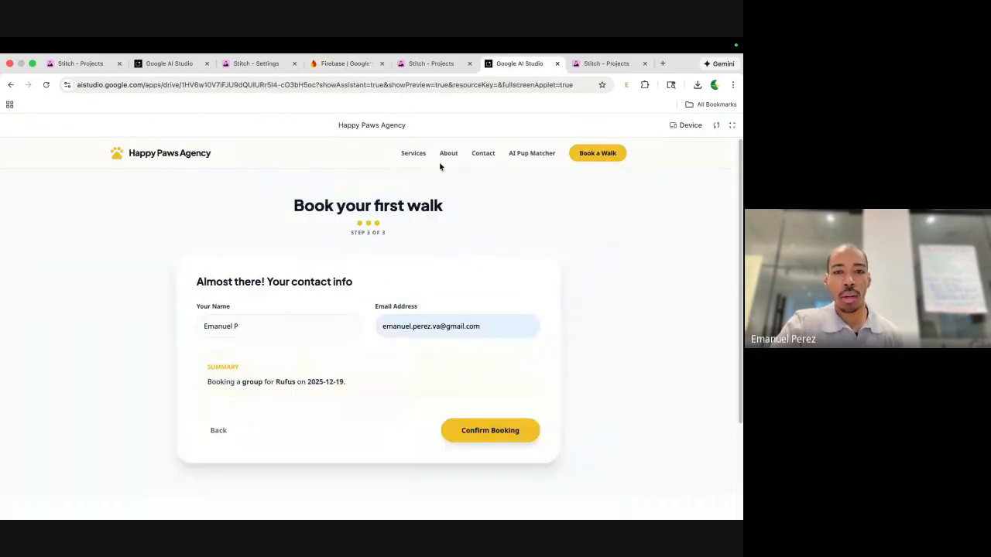
pyautogui.click(662, 64)
pyautogui.write('b')
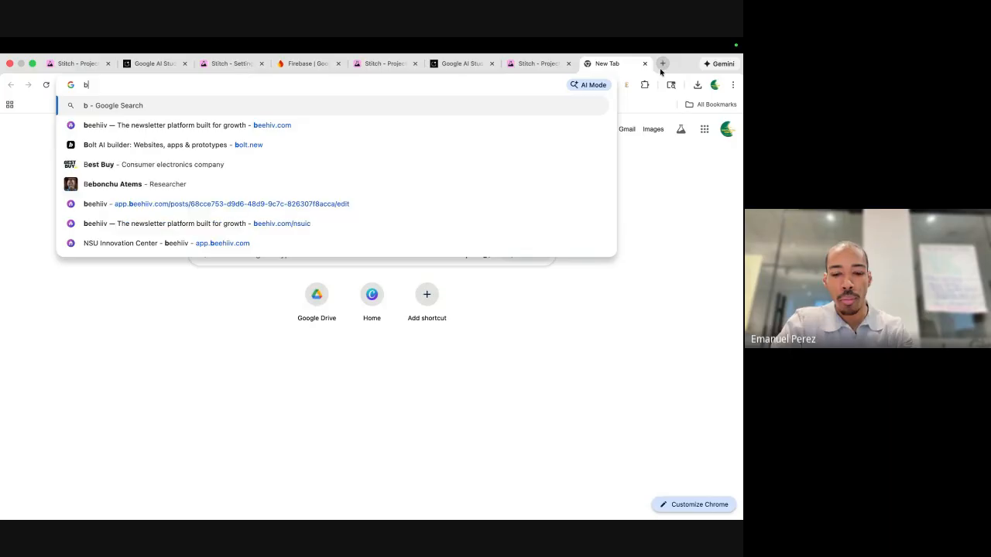
pyautogui.write('olt,')
pyautogui.press('BackSpace')
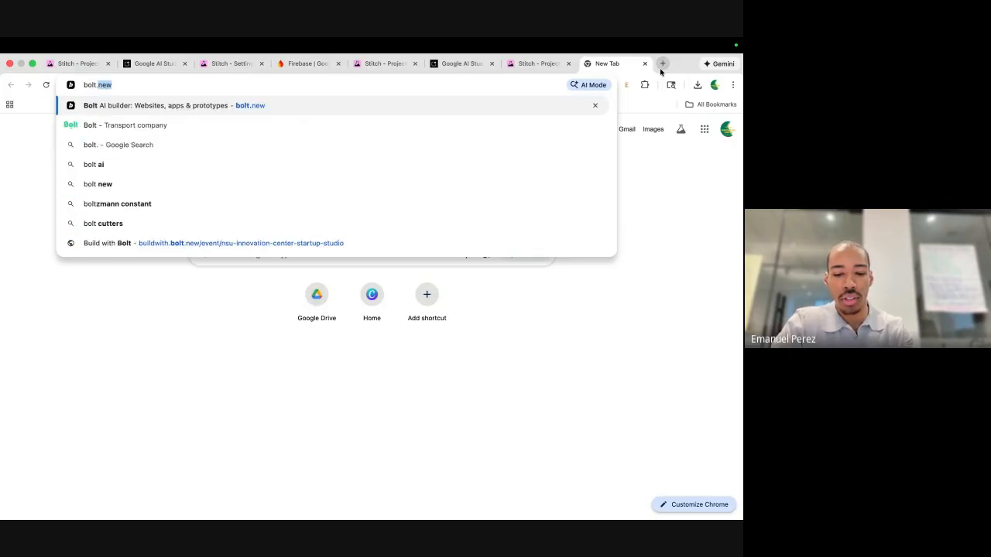
pyautogui.write('.ne')
pyautogui.press('Return')
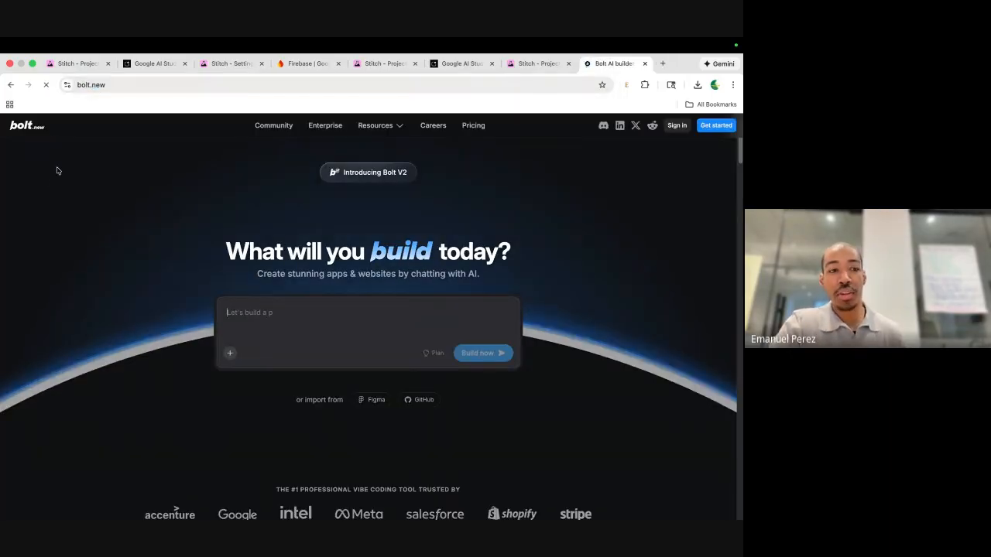
pyautogui.click(462, 65)
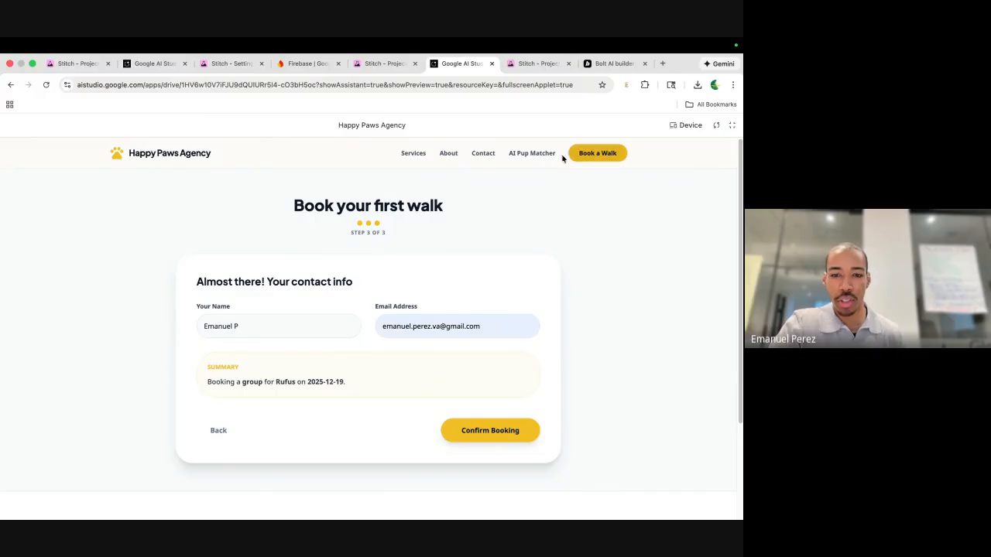
# In the AI Pup Matcher, describe a Moderate-energy schnauzer that 'loves to run around in circles!'.
pyautogui.click(516, 154)
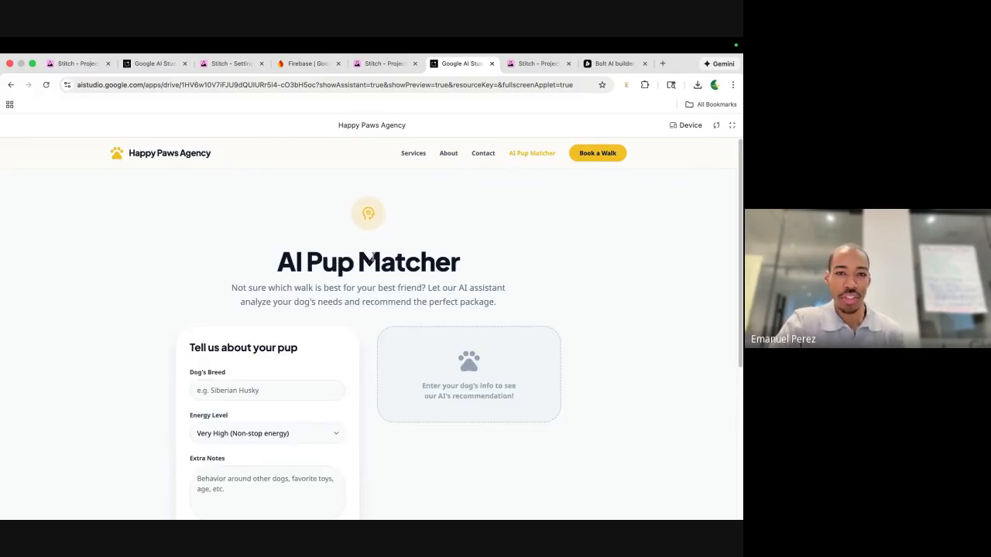
pyautogui.scroll(-2, 356, 378)
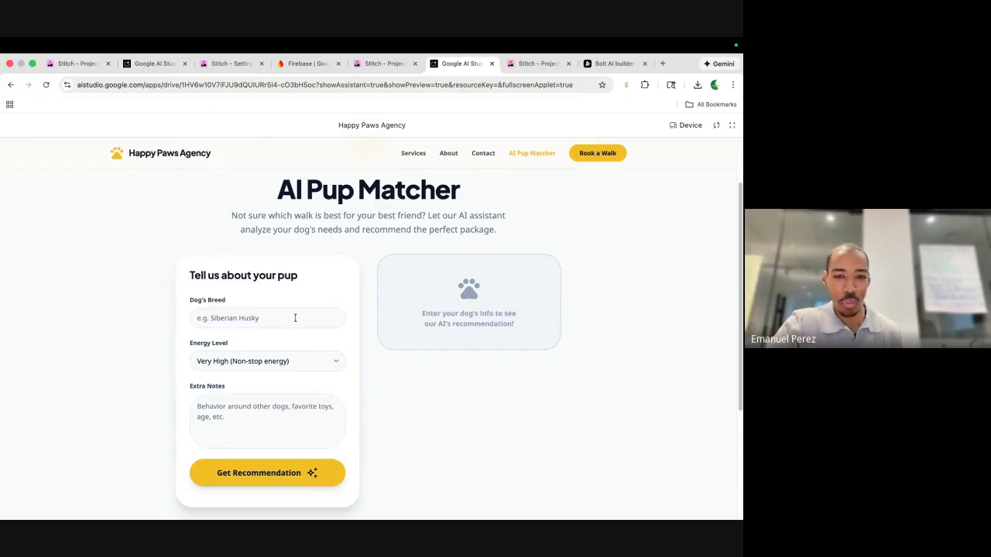
pyautogui.click(252, 315)
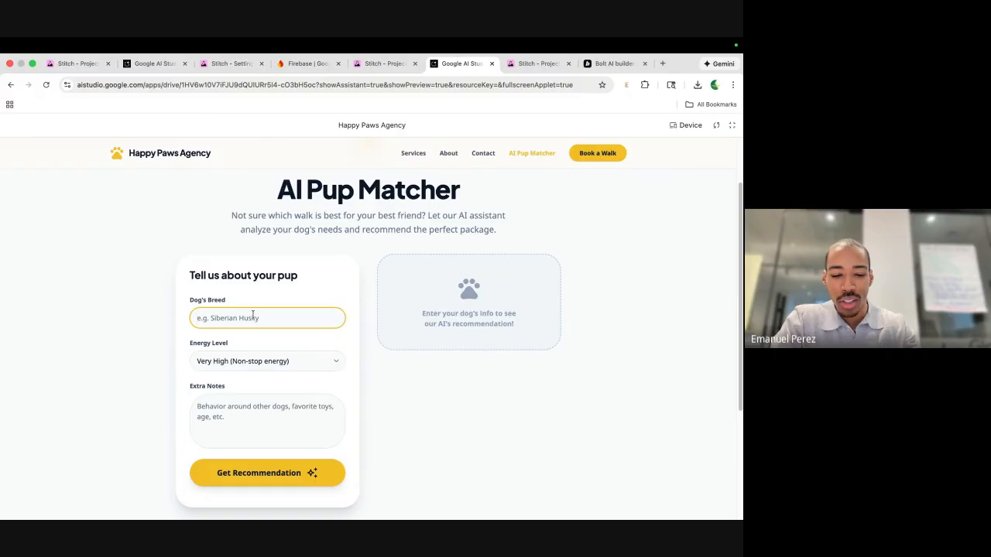
pyautogui.write('sch')
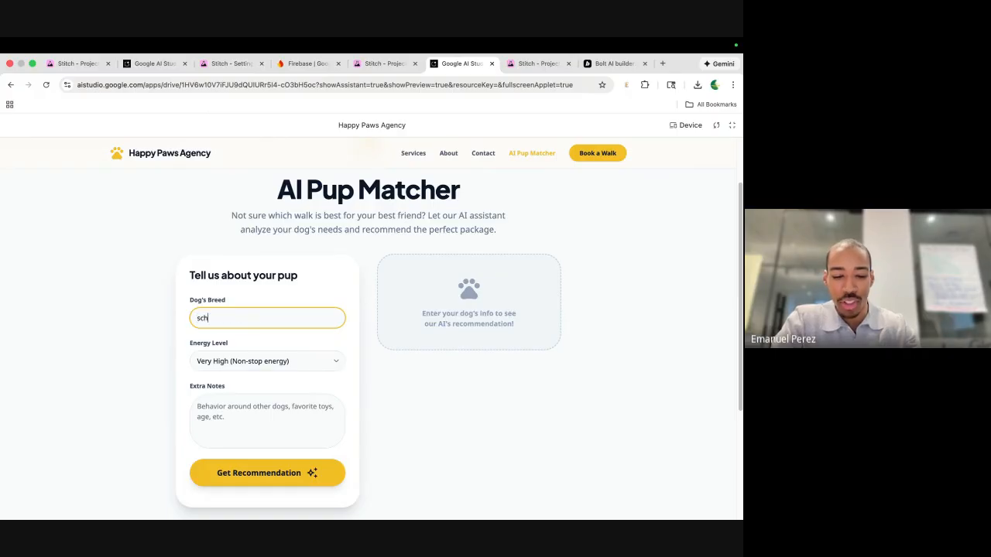
pyautogui.write('nauzer')
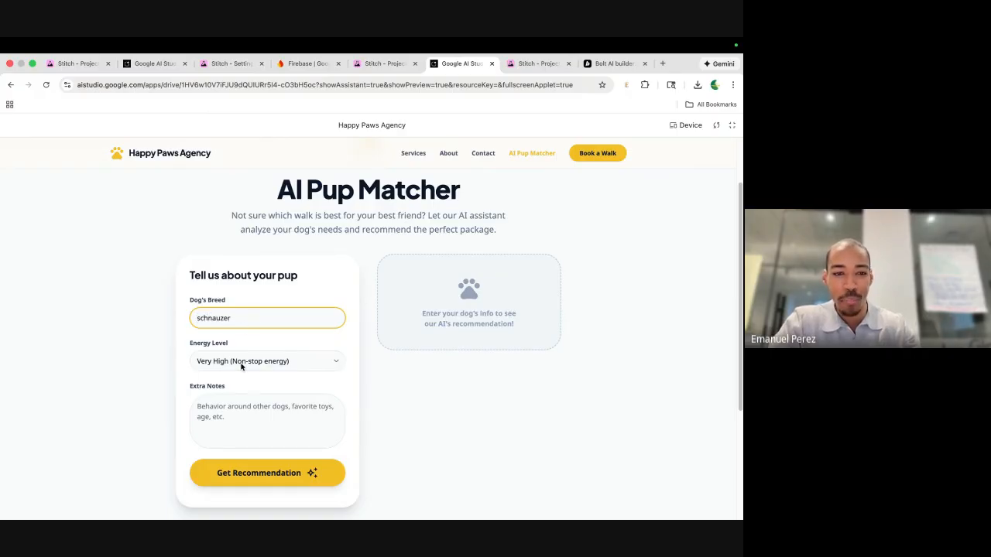
pyautogui.click(243, 364)
pyautogui.click(247, 449)
pyautogui.click(256, 411)
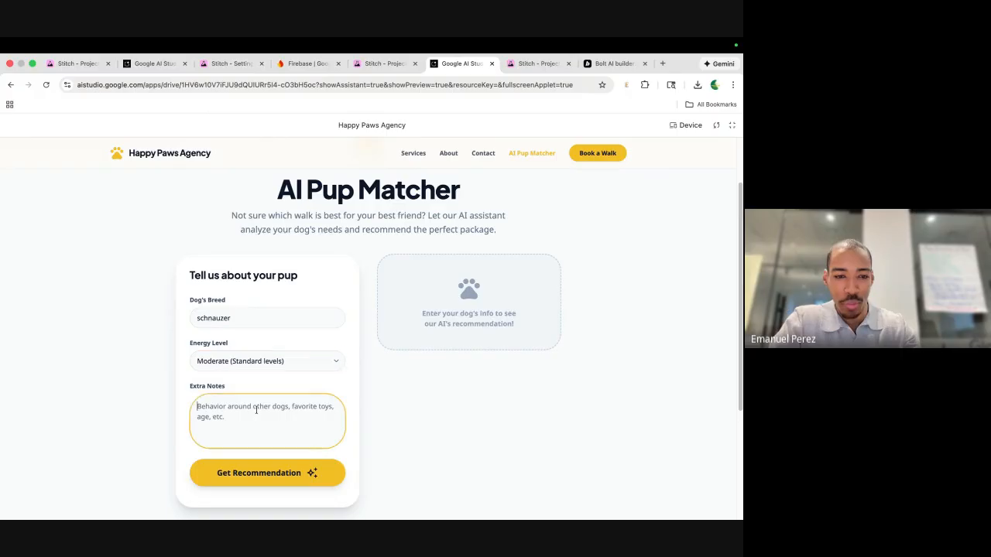
pyautogui.write('loves to run arou')
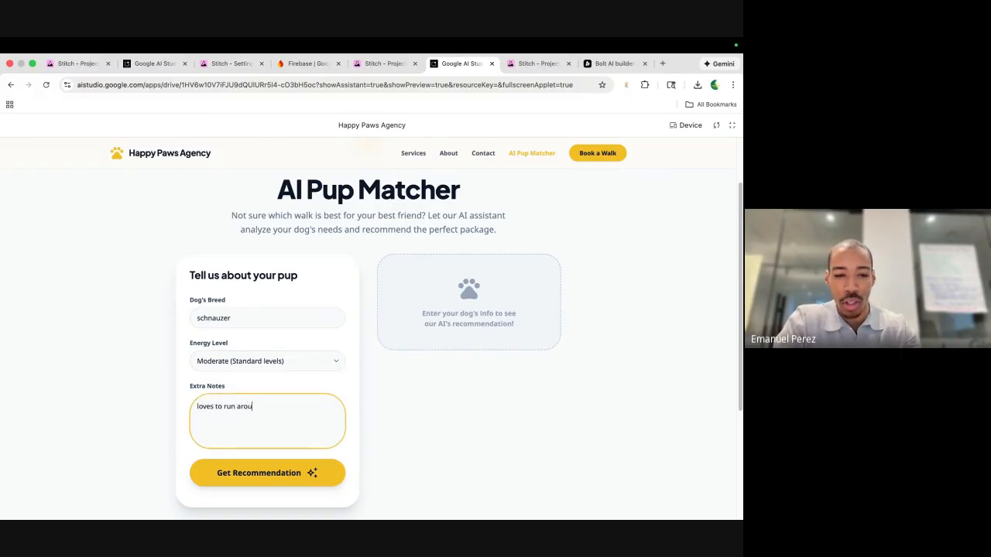
pyautogui.write('nd in circles')
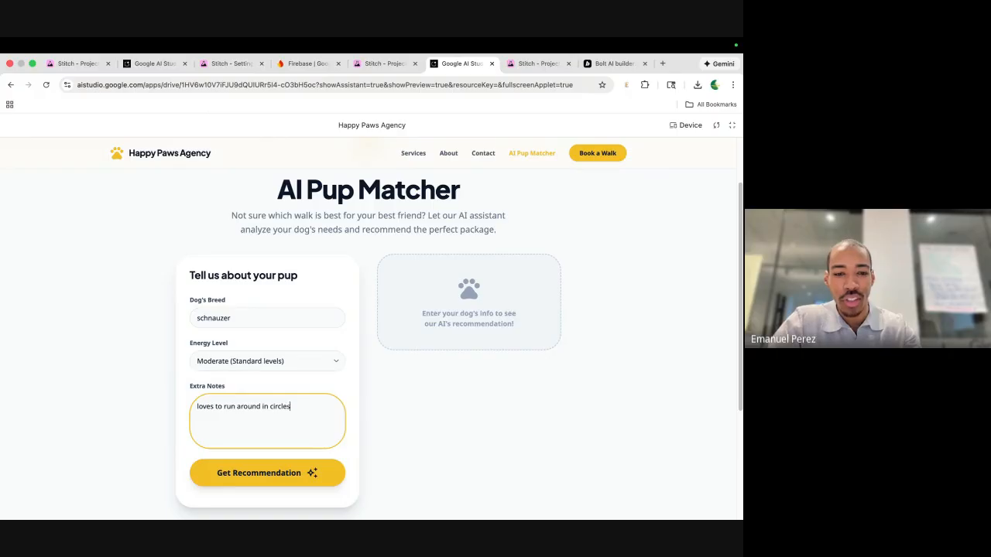
pyautogui.write('!')
# Get the walk recommendation and try booking the suggested Solo Adventure walk.
pyautogui.click(261, 470)
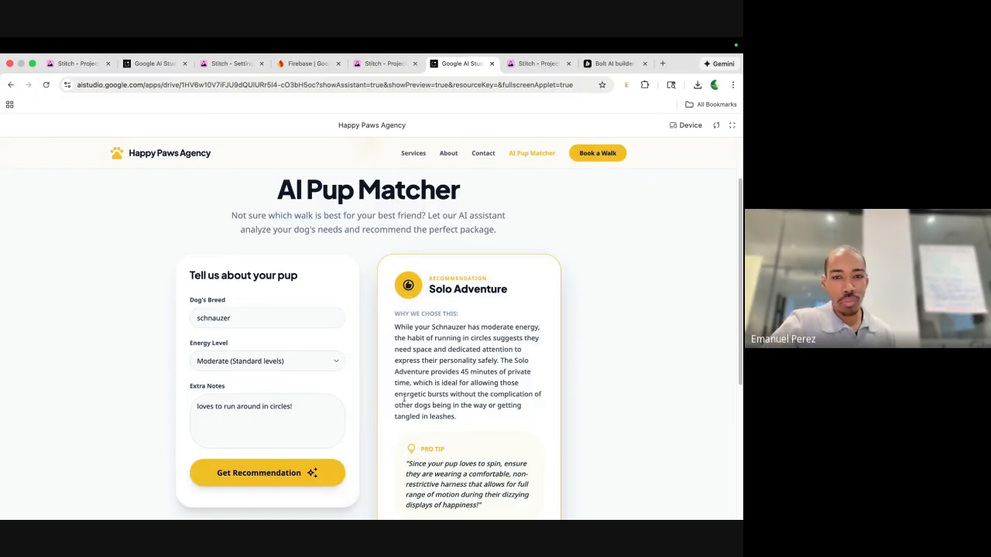
pyautogui.scroll(-2, 395, 405)
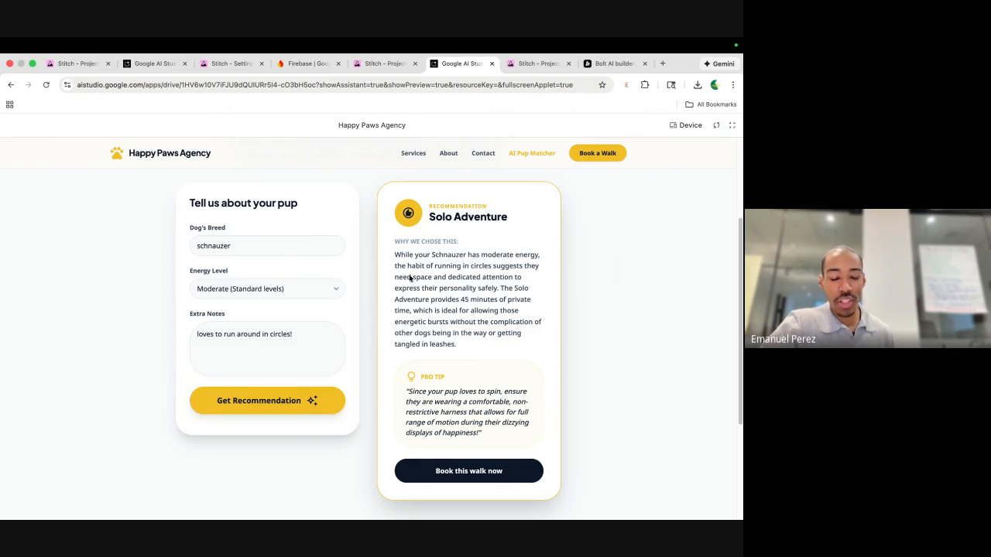
pyautogui.click(443, 471)
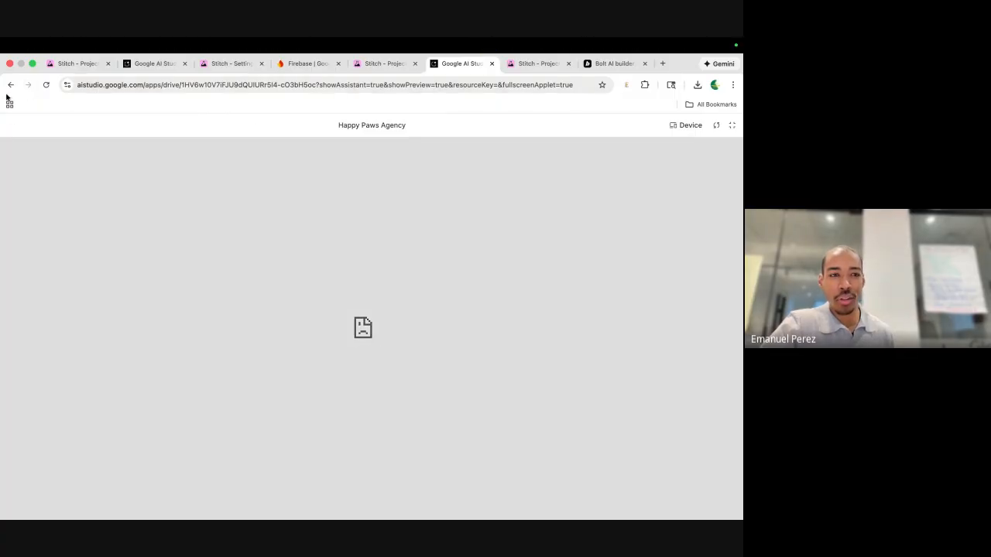
# Navigate back from the broken page, reload the preview, and exit fullscreen to the editor.
pyautogui.click(10, 86)
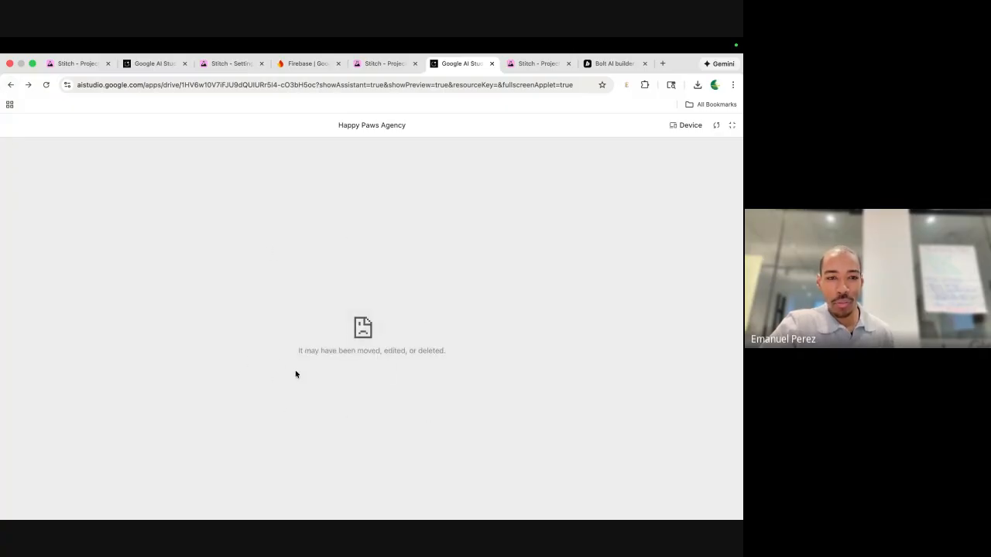
pyautogui.click(12, 84)
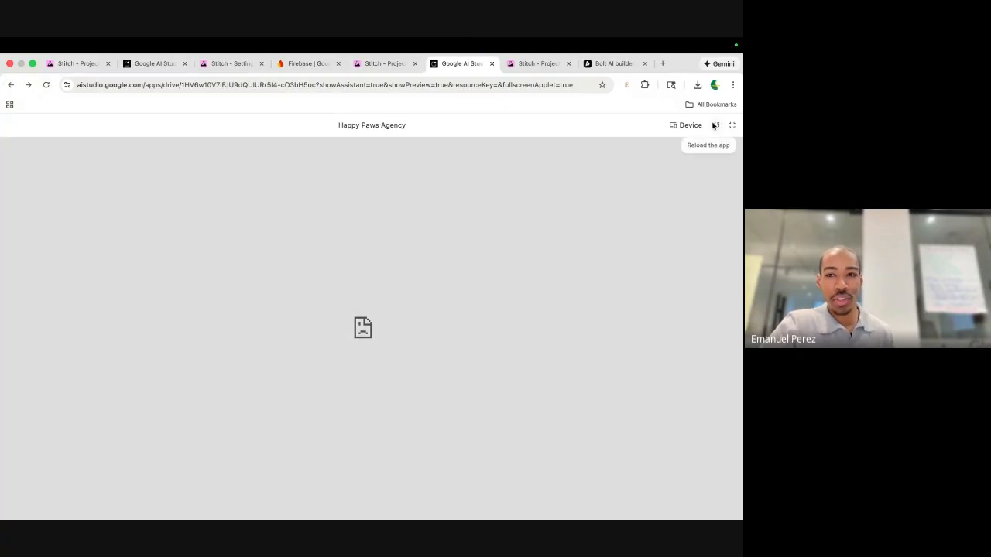
pyautogui.click(716, 124)
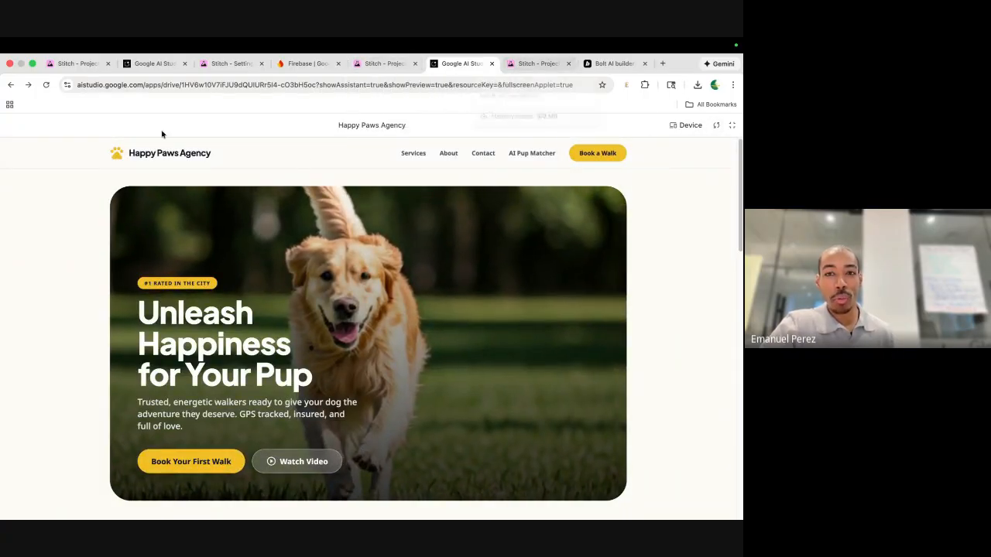
pyautogui.click(10, 84)
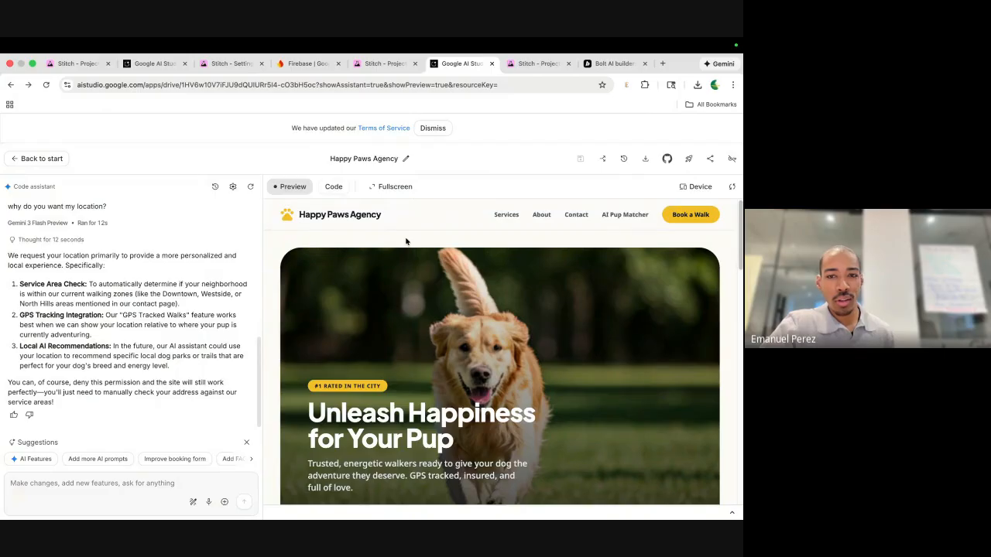
# In the Pup Matcher, request a recommendation for a High-energy schnauzer that 'runs in circles'.
pyautogui.click(616, 215)
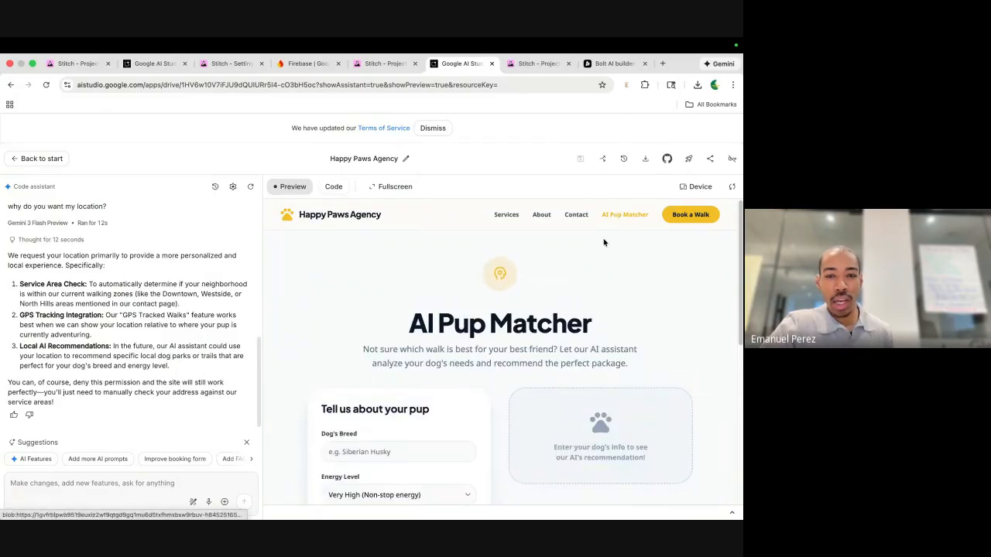
pyautogui.scroll(-2, 604, 242)
pyautogui.scroll(-1, 570, 297)
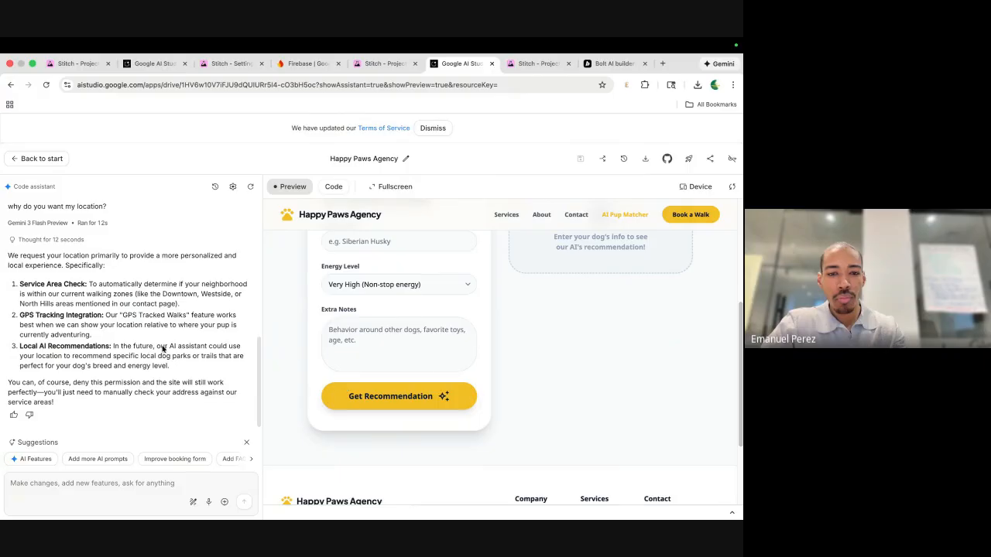
pyautogui.click(383, 400)
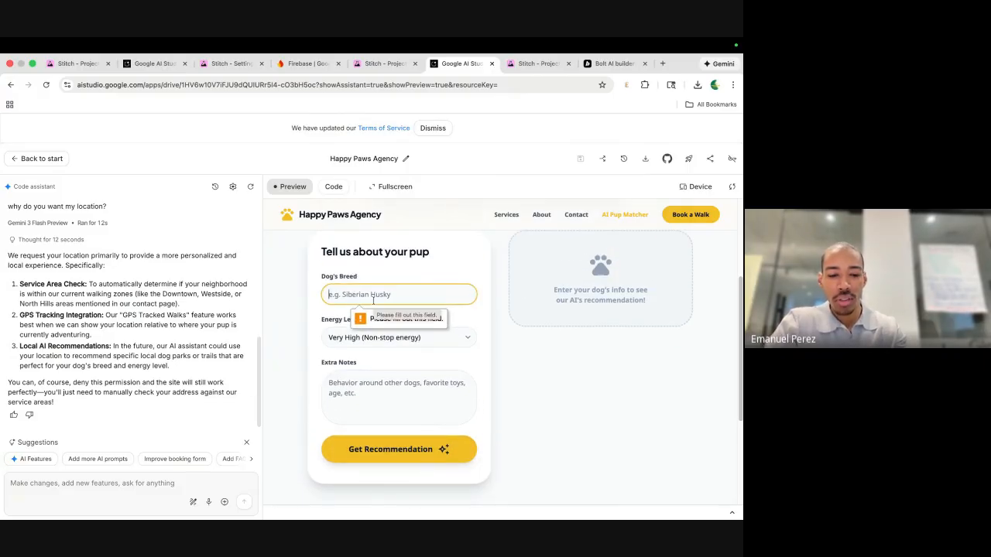
pyautogui.write('sch')
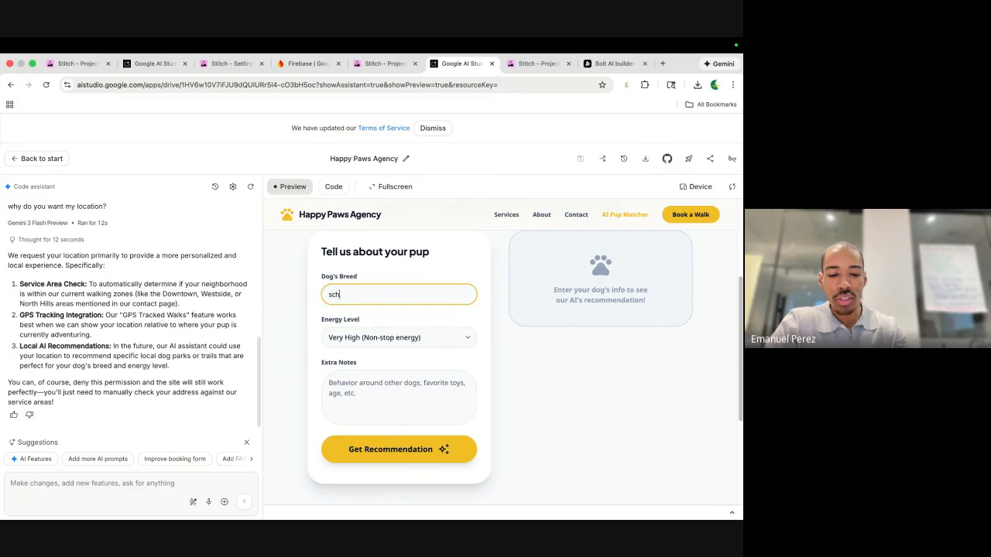
pyautogui.write('anuzer')
pyautogui.click(354, 345)
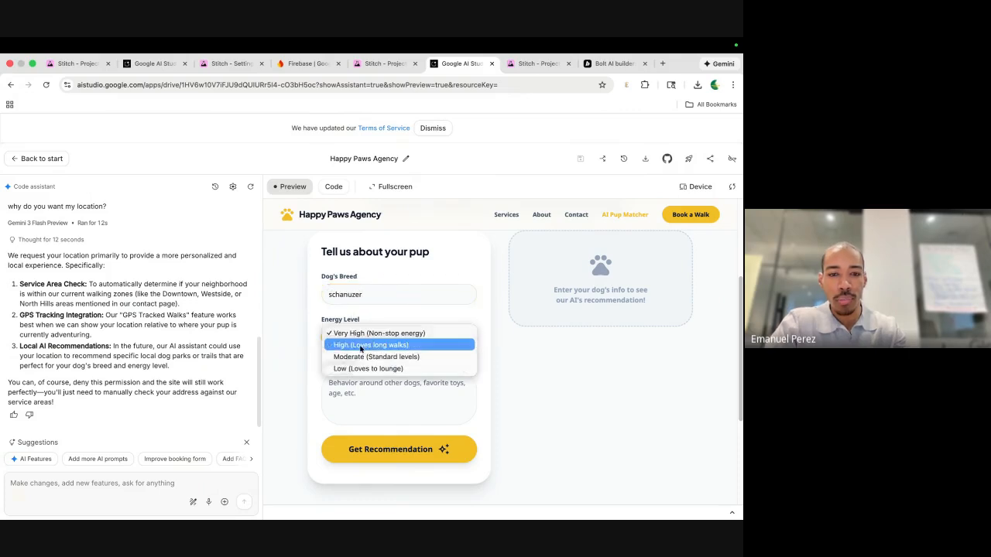
pyautogui.click(362, 348)
pyautogui.click(356, 387)
pyautogui.write('runs ')
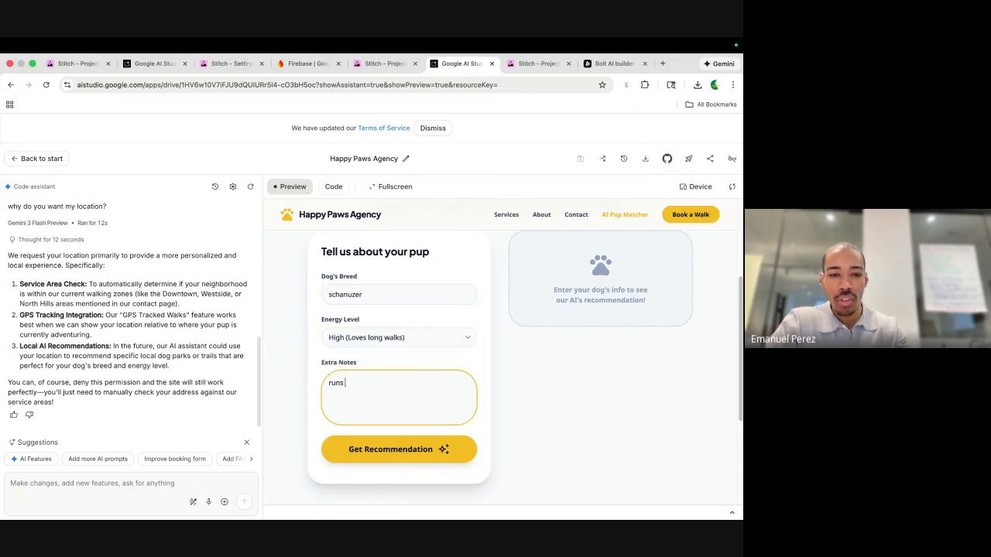
pyautogui.write('in circles')
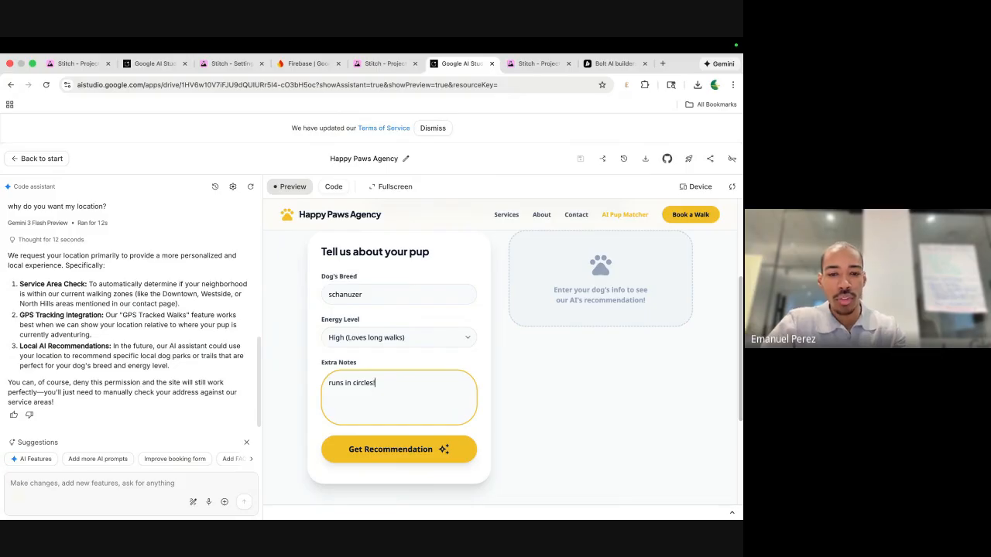
pyautogui.click(376, 451)
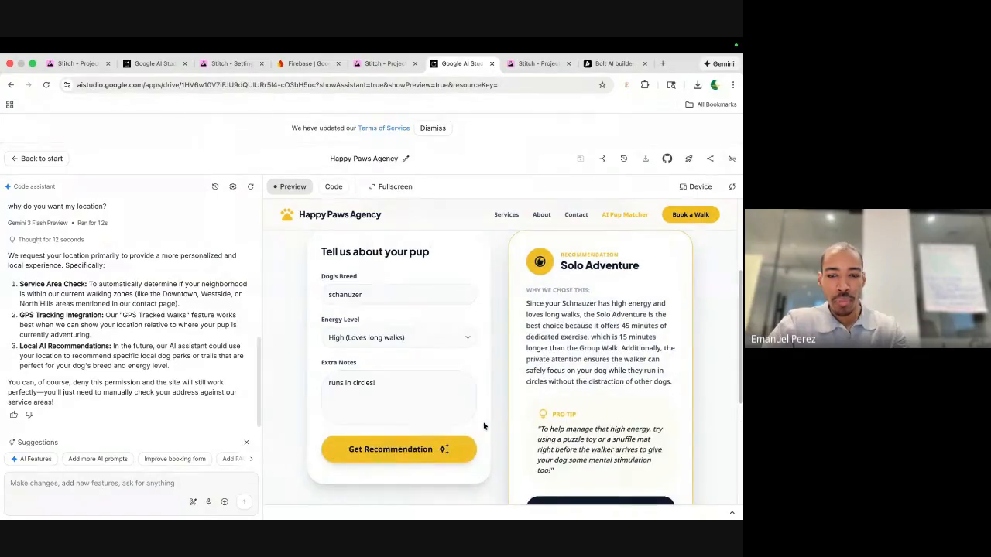
pyautogui.scroll(-3, 569, 402)
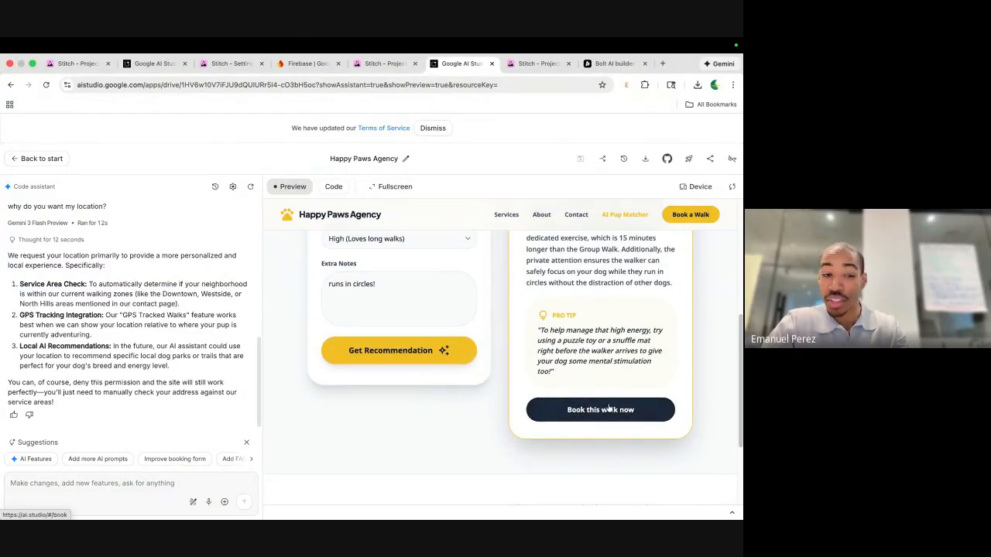
# Circle the Book this walk now button on the preview and attach the annotated screenshot.
pyautogui.click(193, 502)
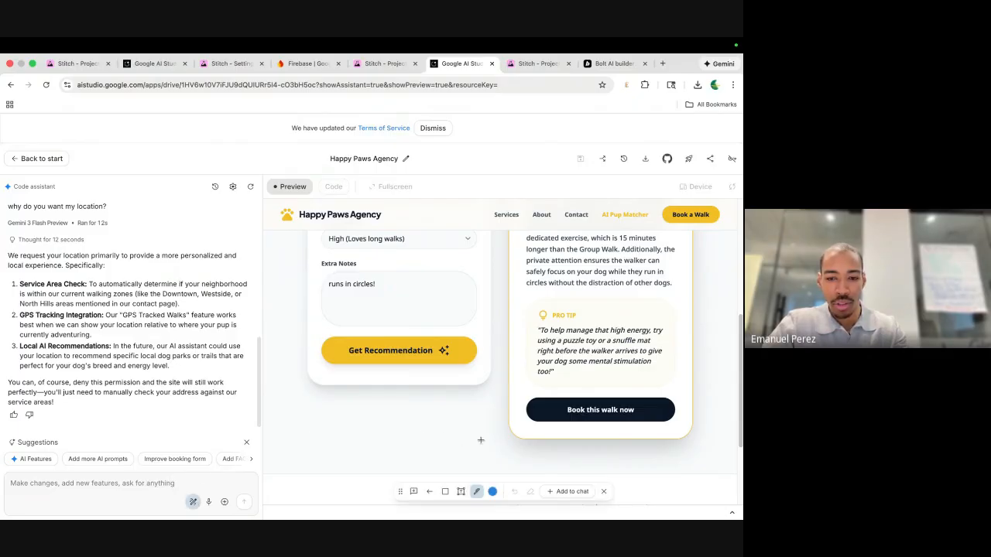
pyautogui.moveTo(640, 383)
pyautogui.mouseDown()
pyautogui.moveTo(493, 386)
pyautogui.moveTo(521, 443)
pyautogui.moveTo(688, 434)
pyautogui.moveTo(681, 402)
pyautogui.moveTo(620, 383)
pyautogui.mouseUp()
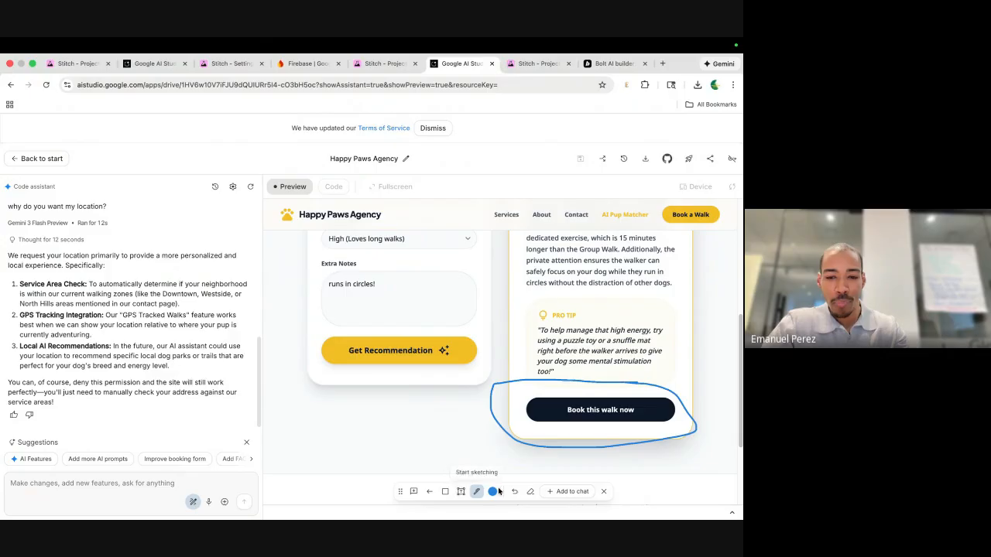
pyautogui.click(552, 492)
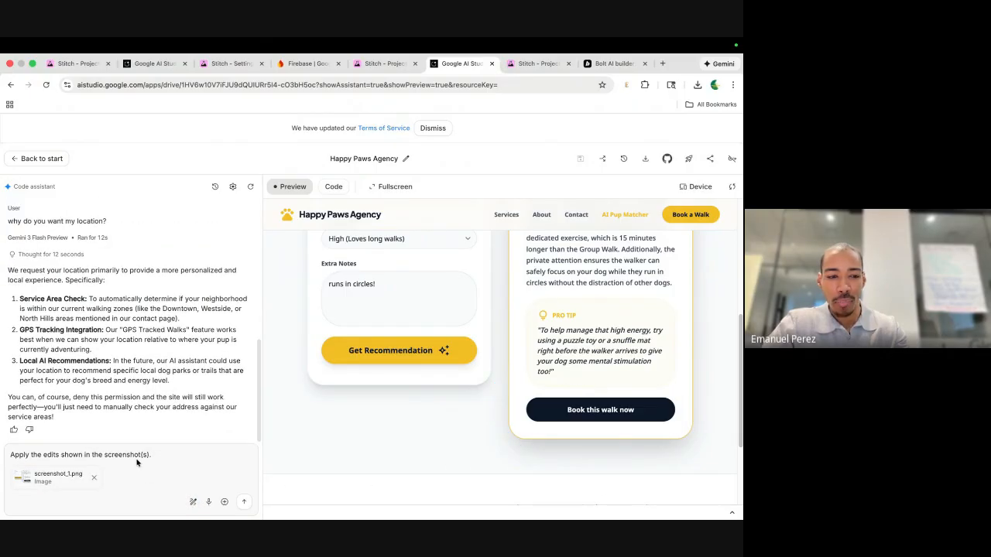
# Send the request 'this button does not lead to a page. please make a confirmation / success screen!'.
pyautogui.tripleClick(144, 459)
pyautogui.click(176, 459)
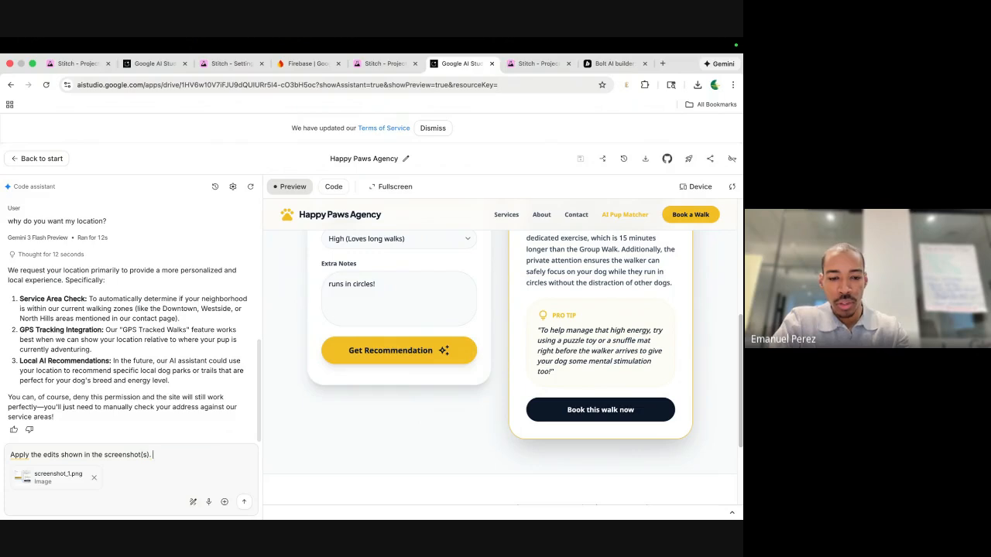
pyautogui.write('this button do')
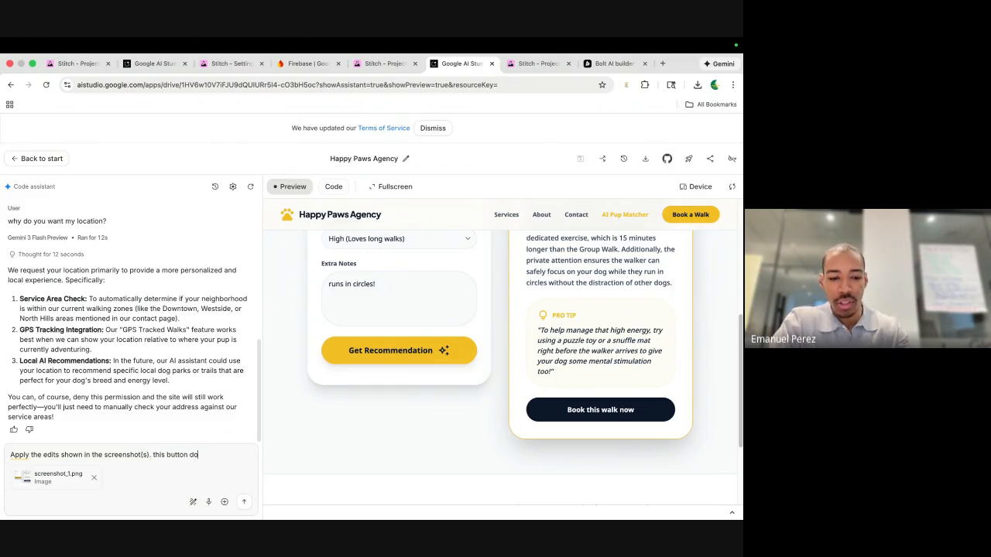
pyautogui.write('es not lead to a')
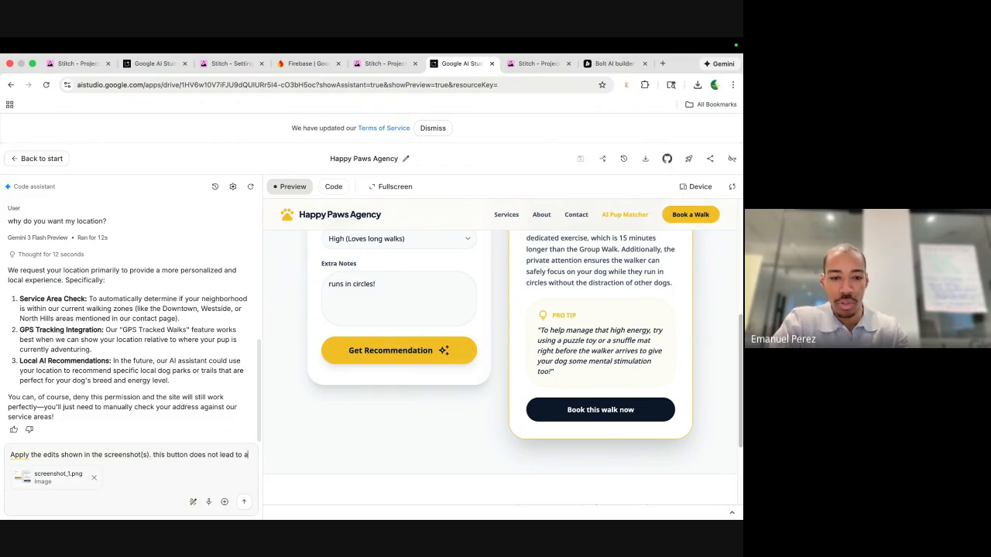
pyautogui.write(' page.')
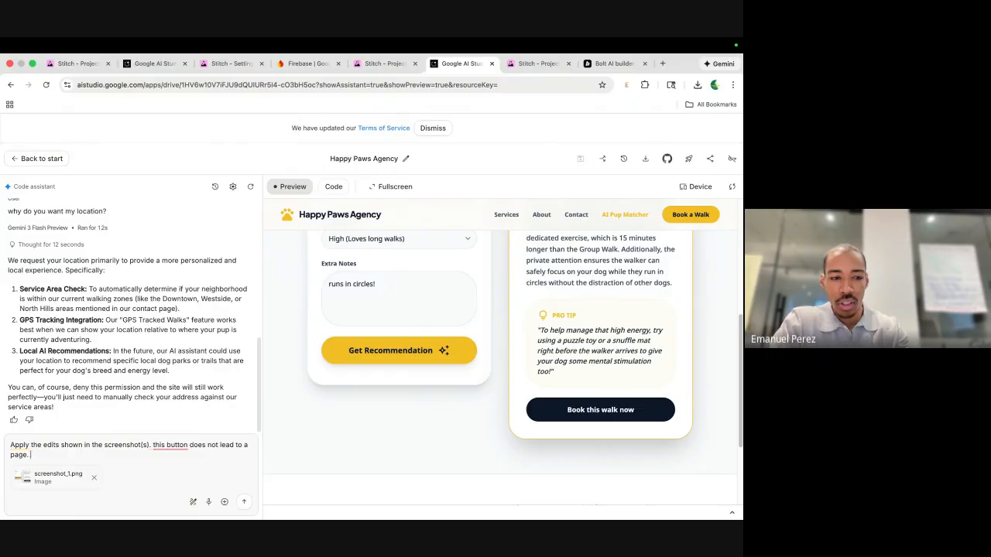
pyautogui.write(' please make a')
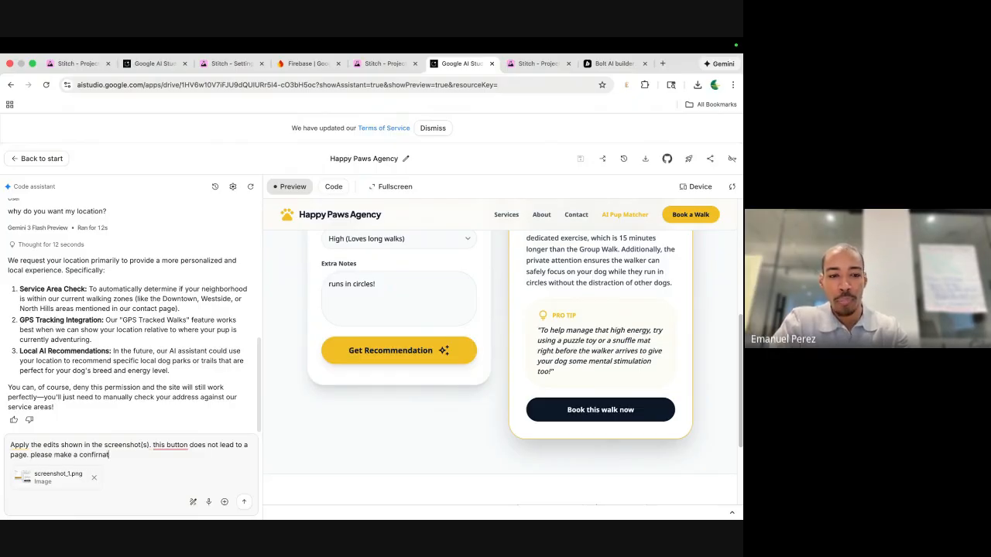
pyautogui.write(' confirmat')
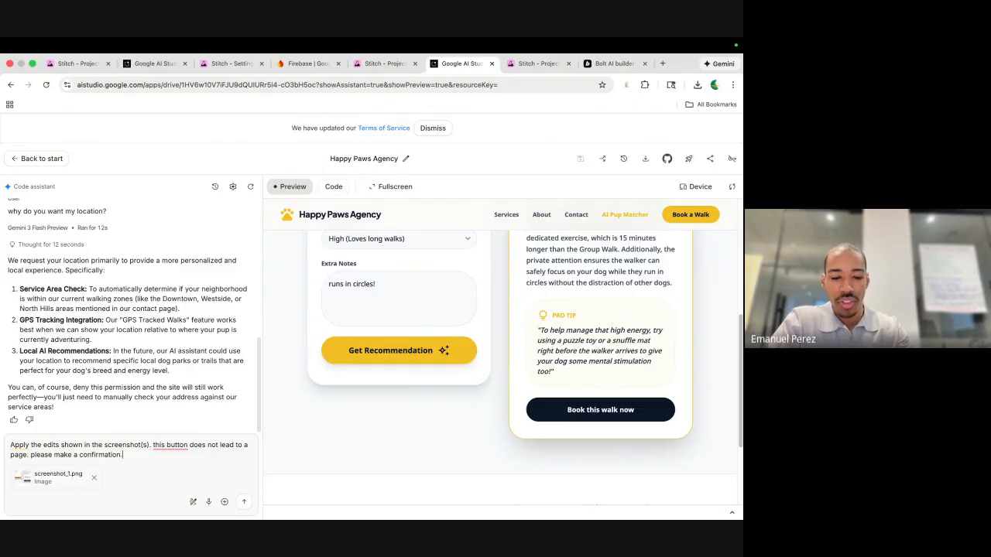
pyautogui.write('ion.')
pyautogui.press('BackSpace')
pyautogui.write('/ s')
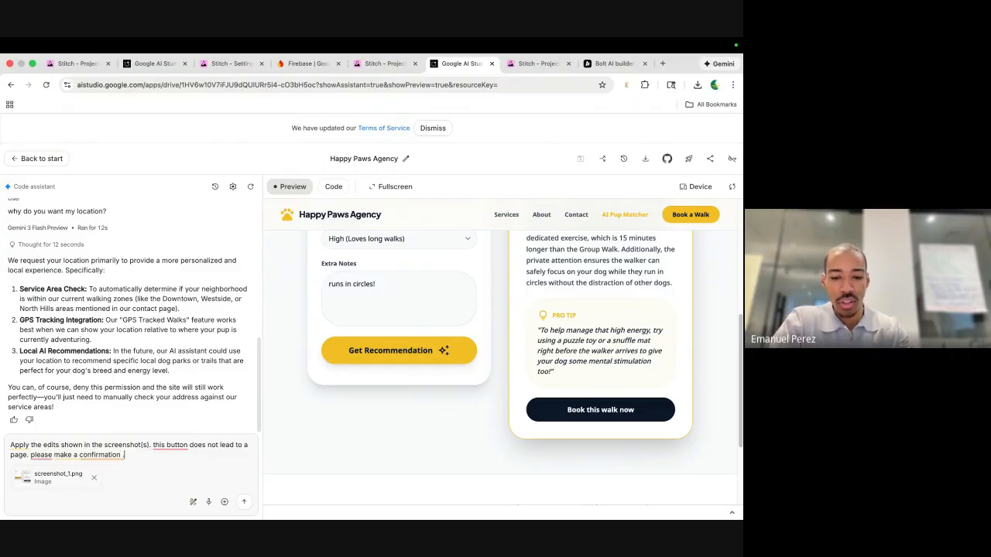
pyautogui.write('ucc')
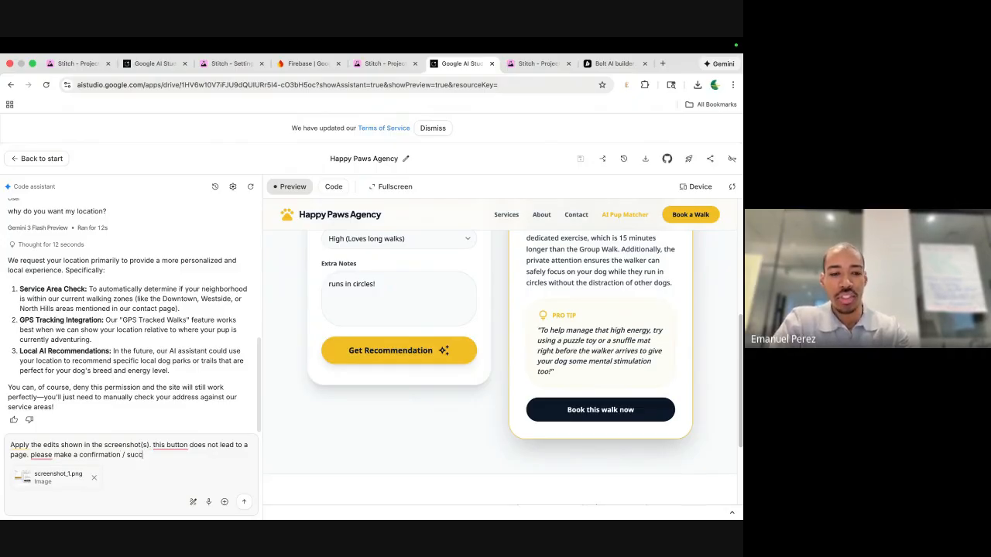
pyautogui.write('ess scfree')
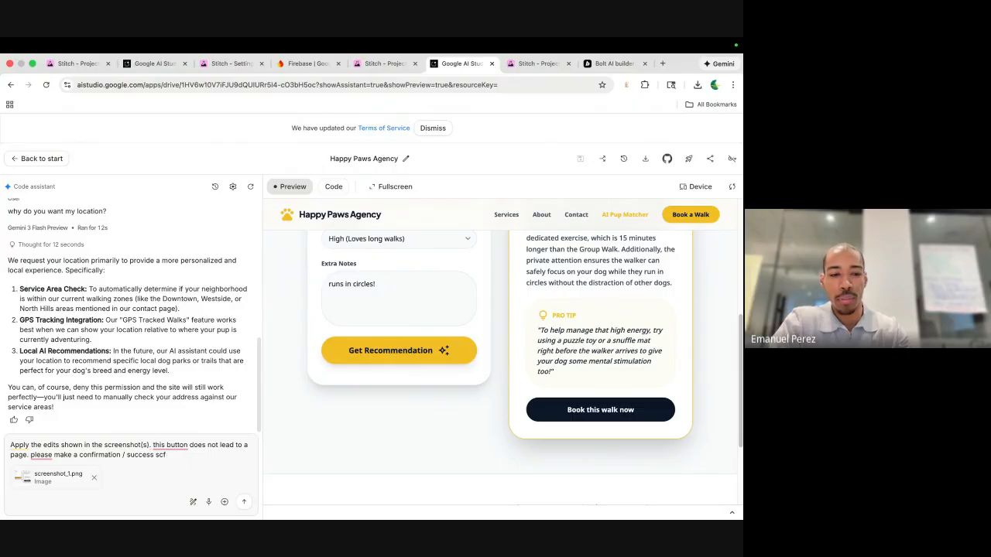
pyautogui.press('BackSpace')
pyautogui.write('reen!')
pyautogui.click(243, 502)
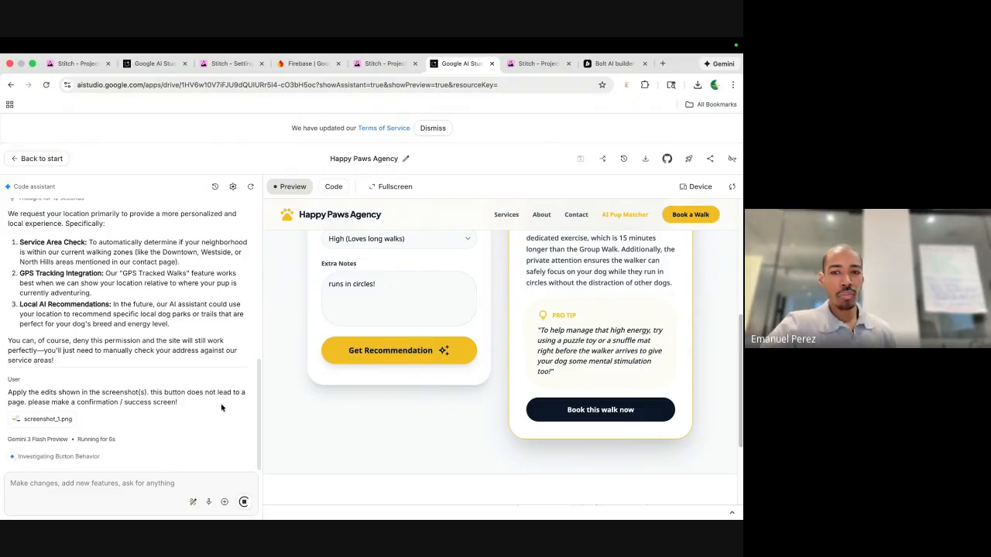
# Show the Google Cloud deployment options for the Happy Paws app, then open a new browser tab.
pyautogui.scroll(2, 353, 374)
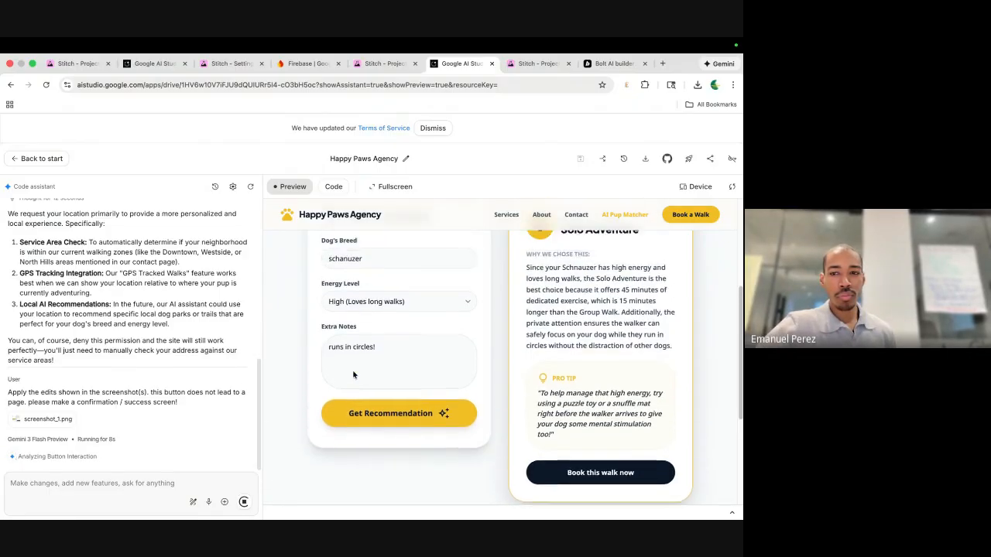
pyautogui.scroll(3, 353, 375)
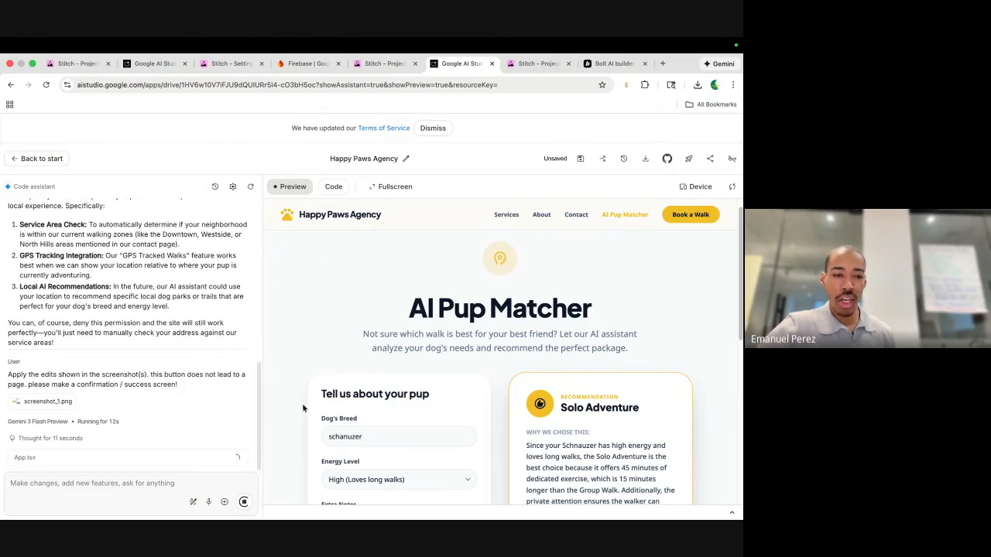
pyautogui.scroll(-5, 455, 330)
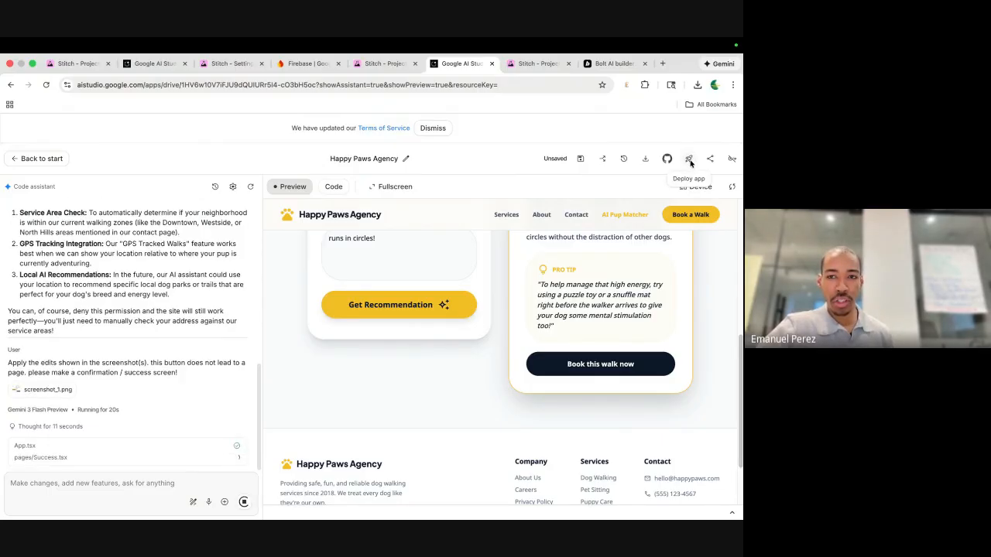
pyautogui.click(690, 158)
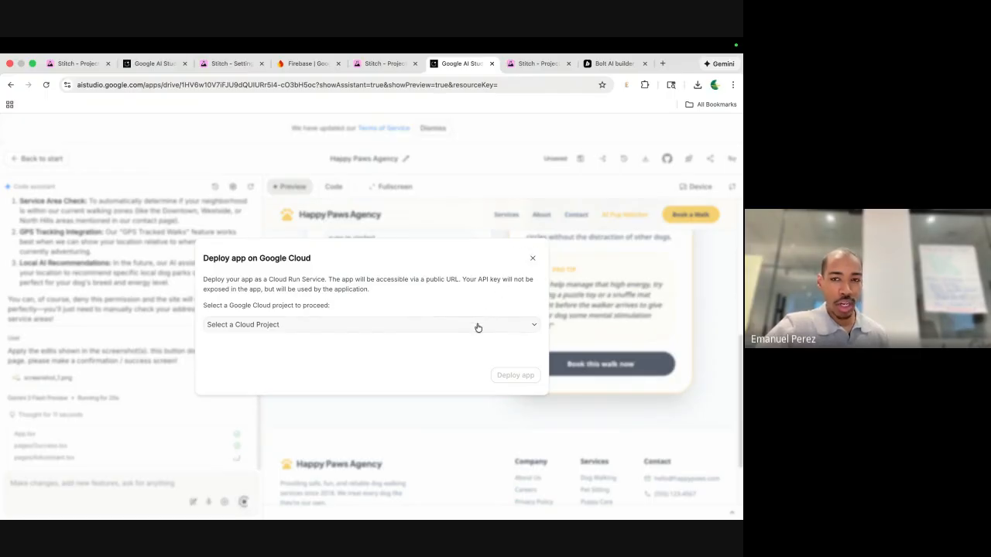
pyautogui.click(662, 65)
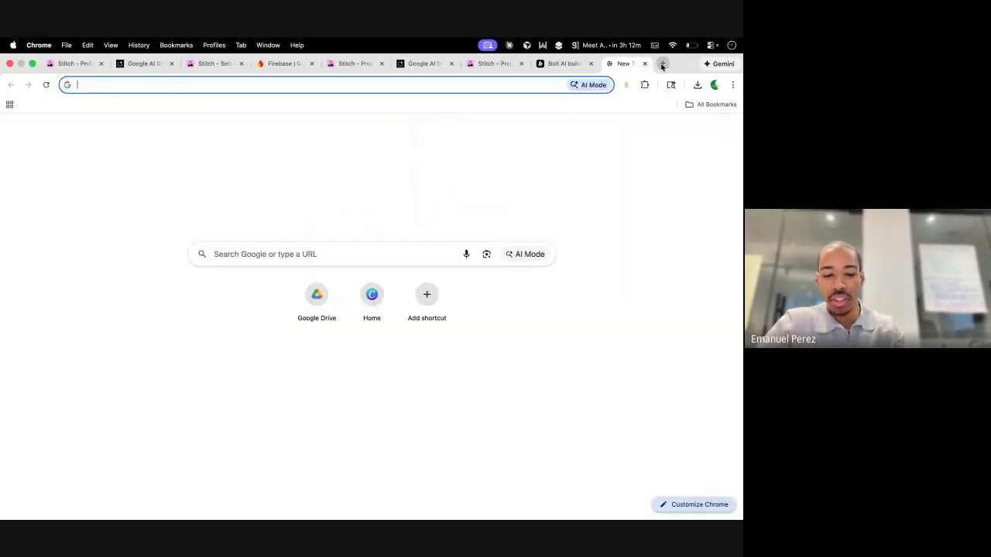
# Load cloud.google.com in the new tab, then return to the AI Studio project.
pyautogui.write('cloud.google')
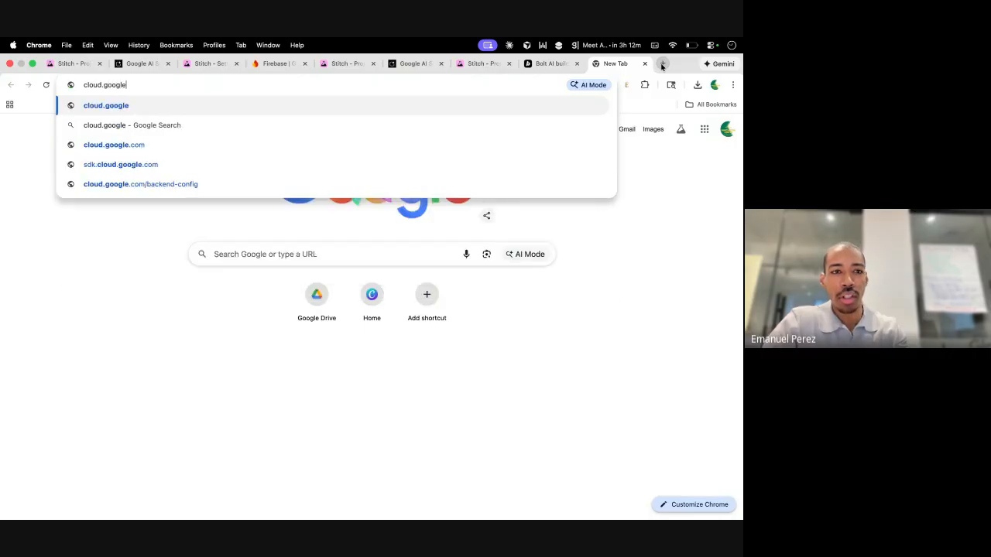
pyautogui.write('.com')
pyautogui.press('Return')
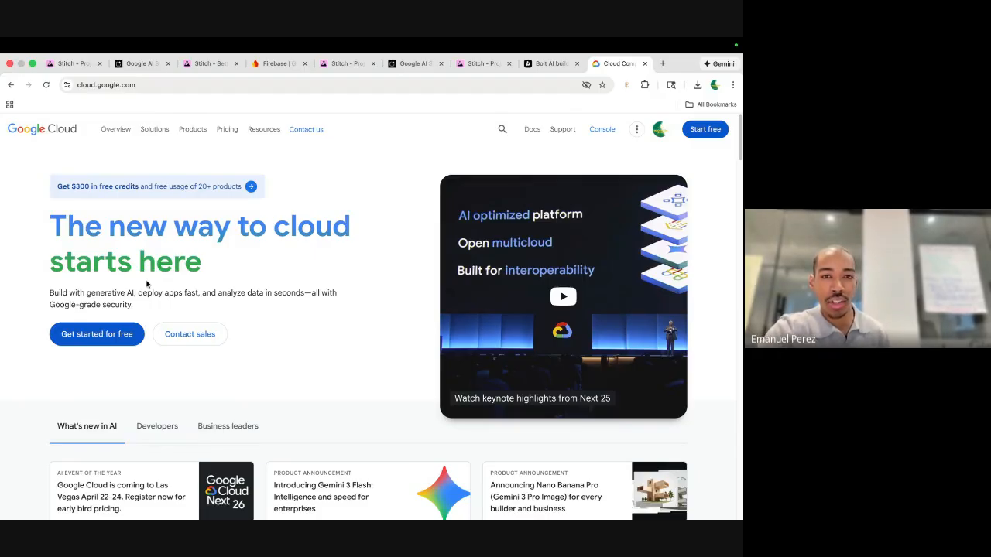
pyautogui.click(551, 63)
pyautogui.click(414, 64)
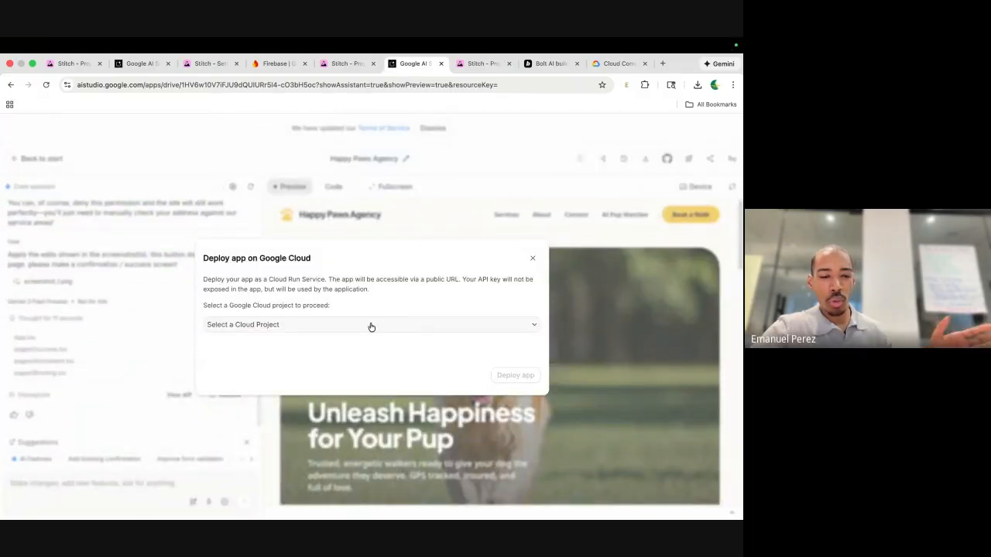
# Publish the Happy Paws app with fullscreen as default, copy its share link, then switch to Google Meet.
pyautogui.click(535, 254)
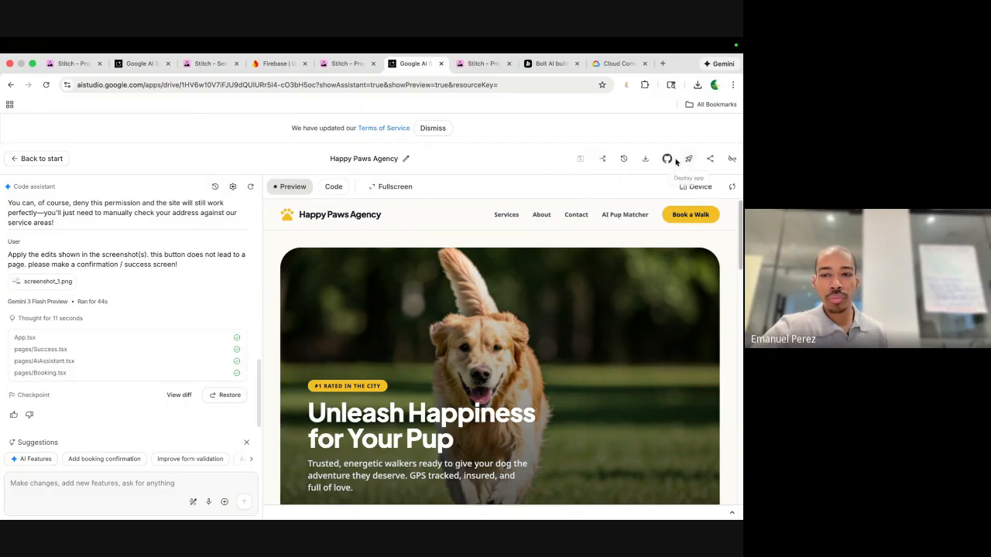
pyautogui.click(710, 158)
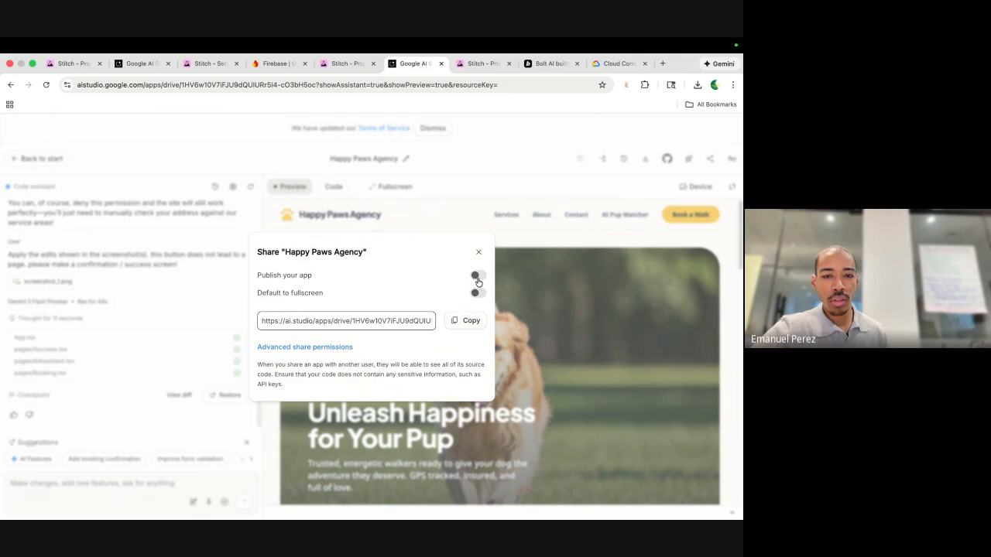
pyautogui.click(478, 278)
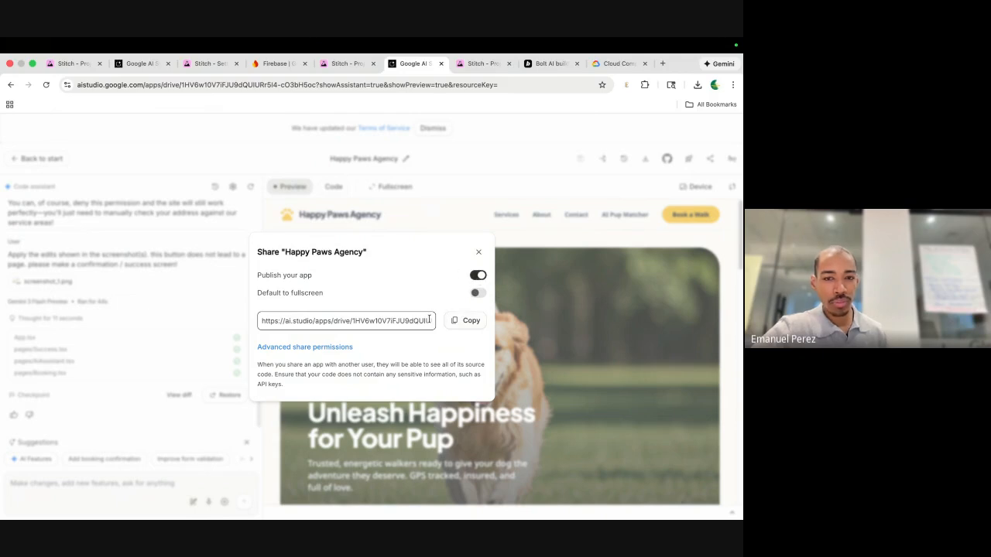
pyautogui.click(477, 294)
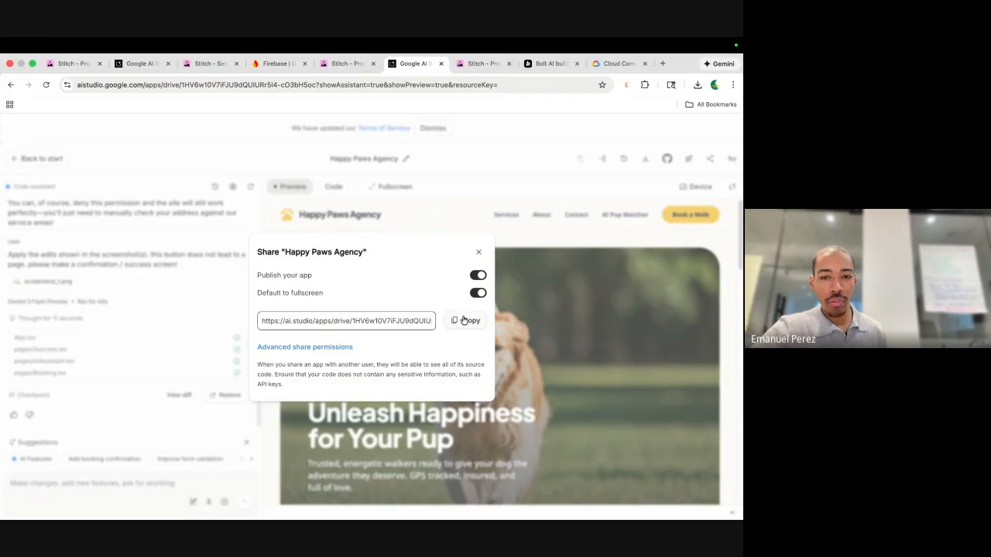
pyautogui.click(464, 321)
pyautogui.hotkey('ctrl', 'Left')
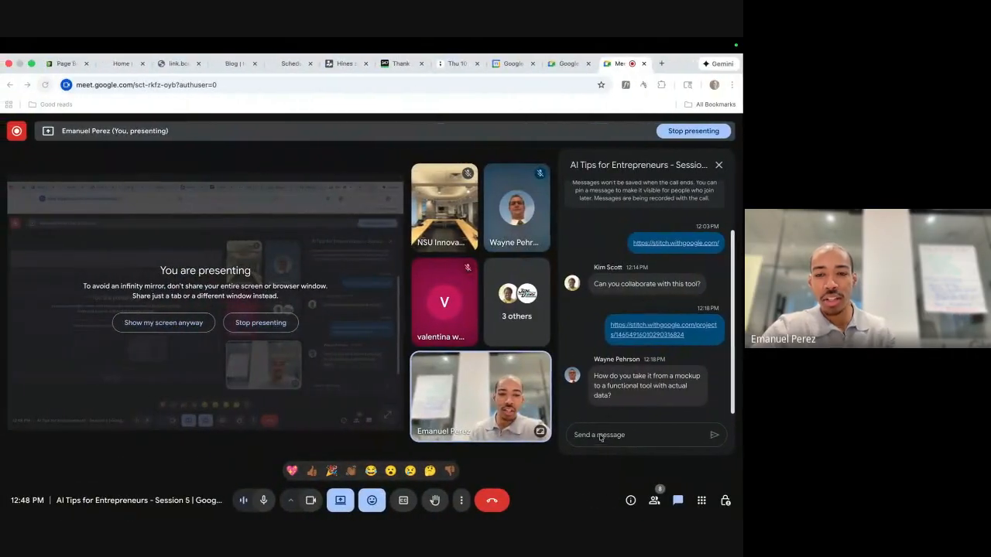
# Post the Happy Paws share link in the Meet chat and open it in a new tab.
pyautogui.hotkey('ctrl', 'v')
pyautogui.press('Return')
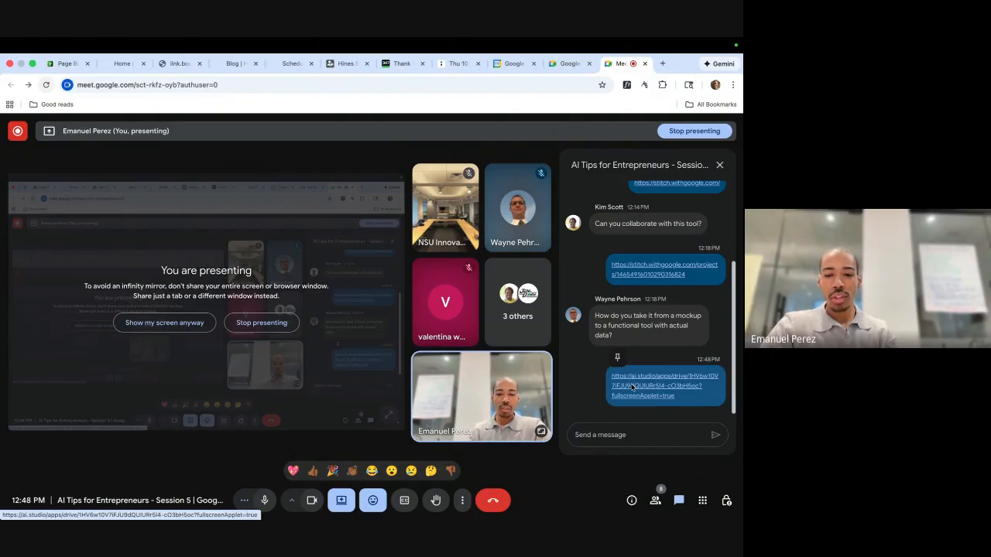
pyautogui.click(632, 385)
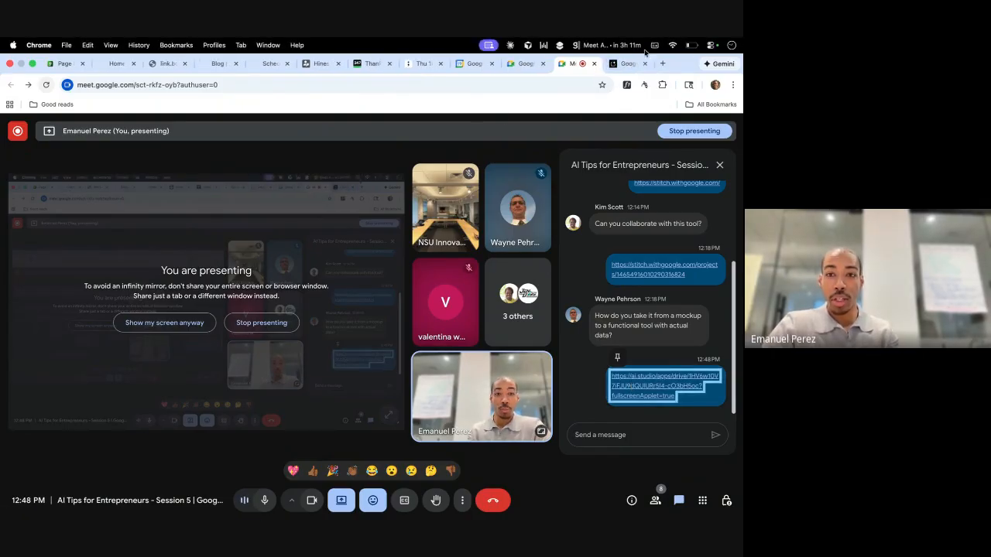
pyautogui.click(614, 67)
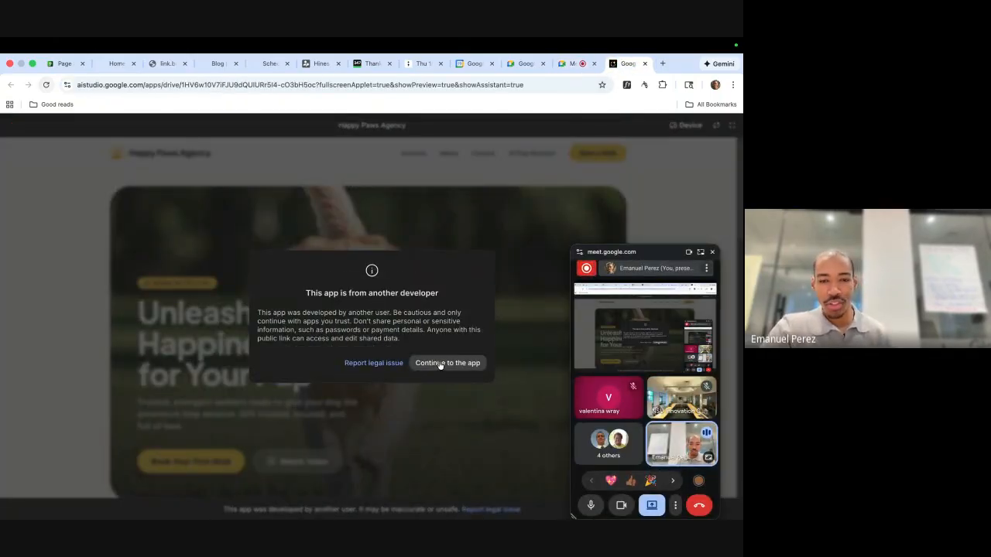
# Continue past the developer warning into the Happy Paws site and allow location access.
pyautogui.click(446, 362)
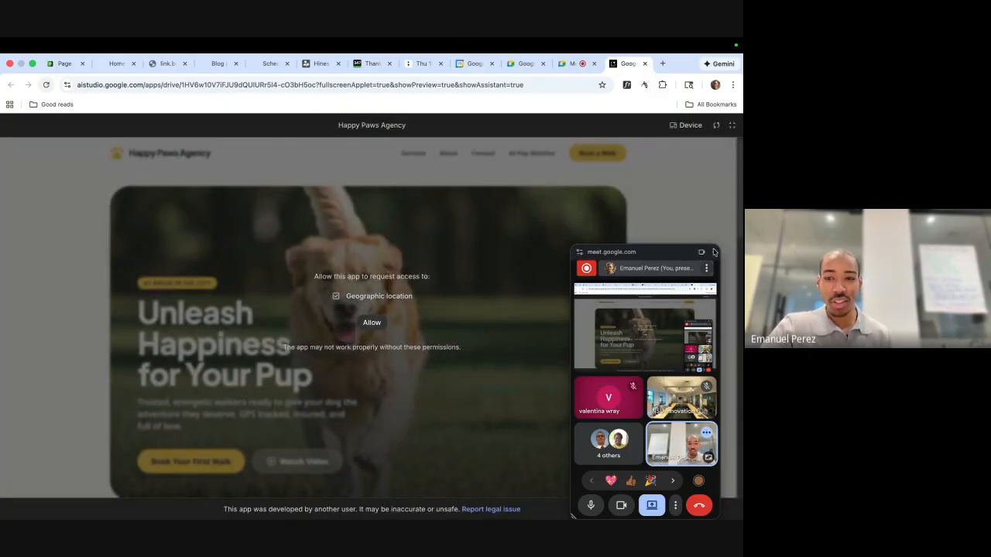
pyautogui.click(713, 251)
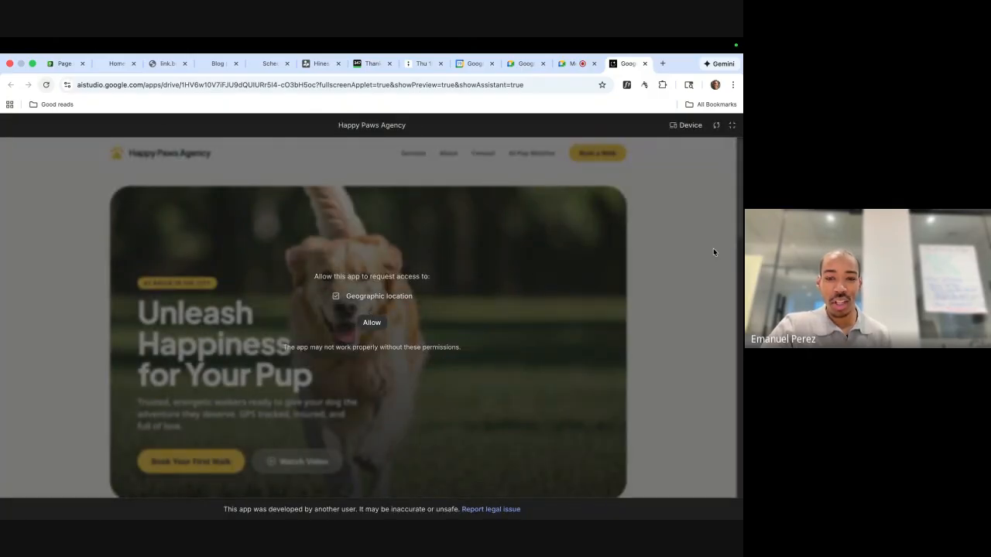
pyautogui.click(375, 320)
# Browse the site's About, Contact and Services sections, then return to the AI Studio editor.
pyautogui.scroll(-1, 366, 400)
pyautogui.scroll(-15, 365, 400)
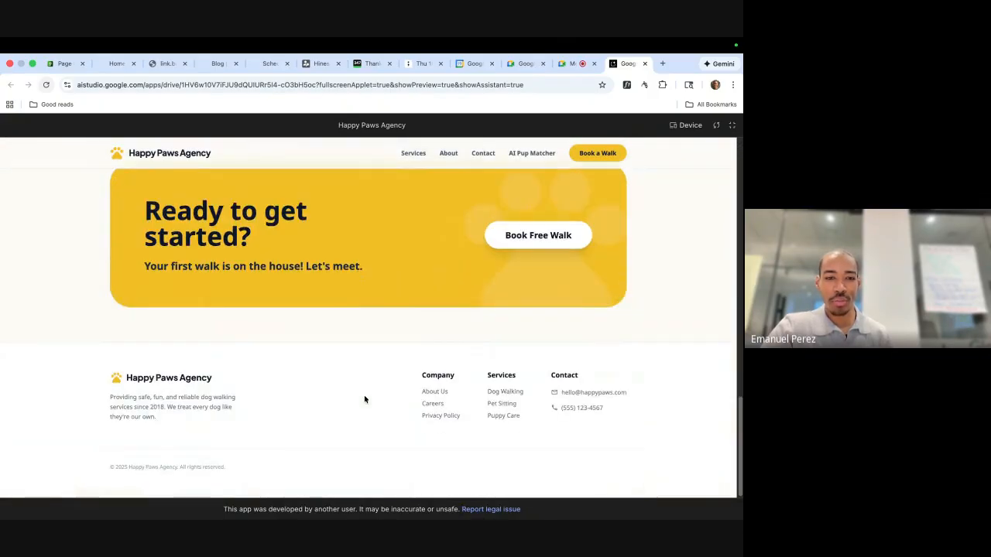
pyautogui.scroll(15, 364, 399)
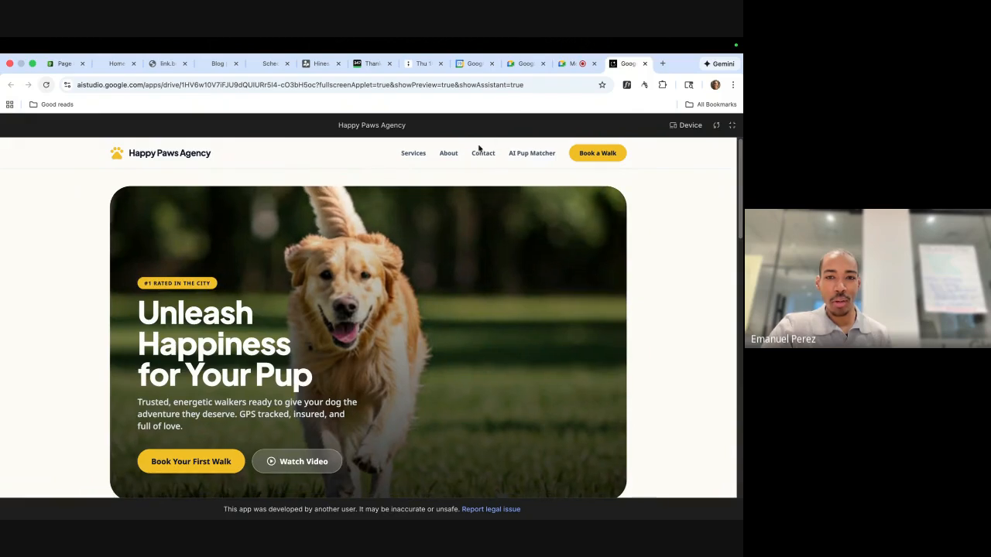
pyautogui.click(449, 154)
pyautogui.click(483, 155)
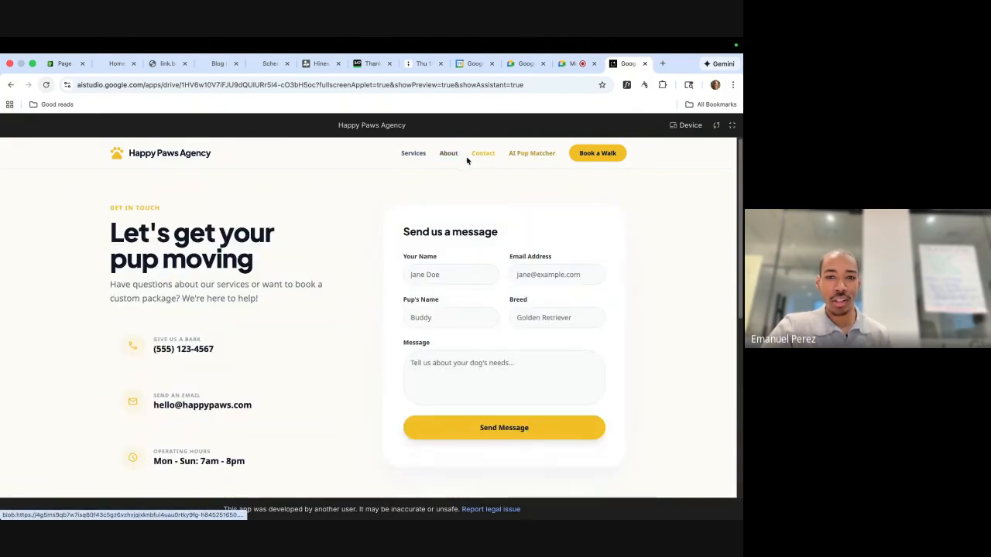
pyautogui.click(411, 154)
pyautogui.scroll(-5, 354, 288)
pyautogui.scroll(-1, 354, 287)
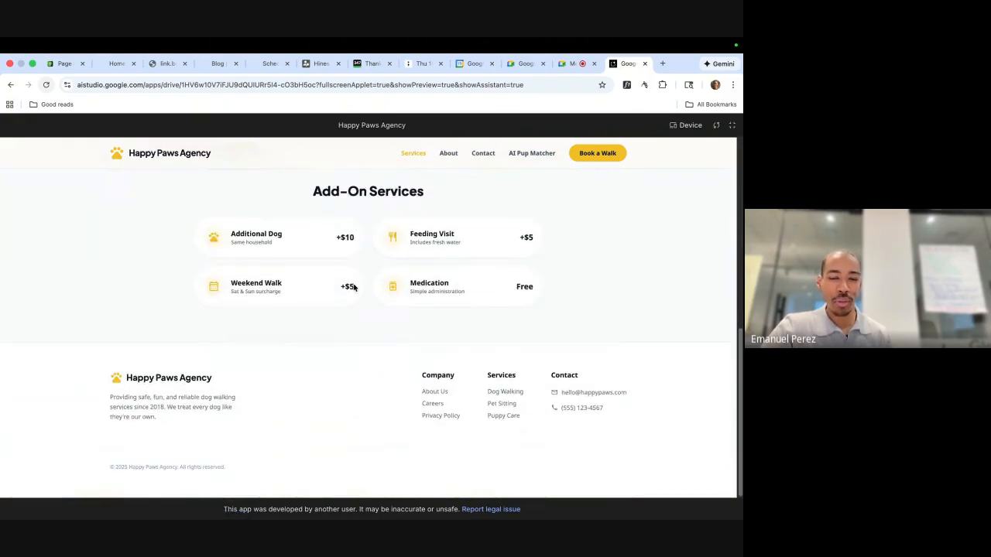
pyautogui.hotkey('ctrl', 'Right')
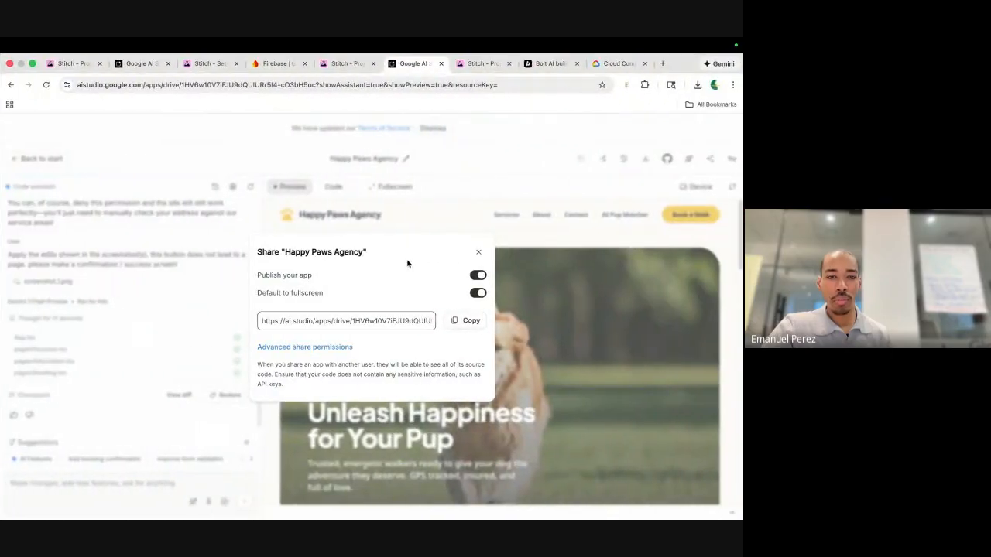
# Ask the Code assistant to 'remove the geographic location ask / feature'.
pyautogui.click(485, 252)
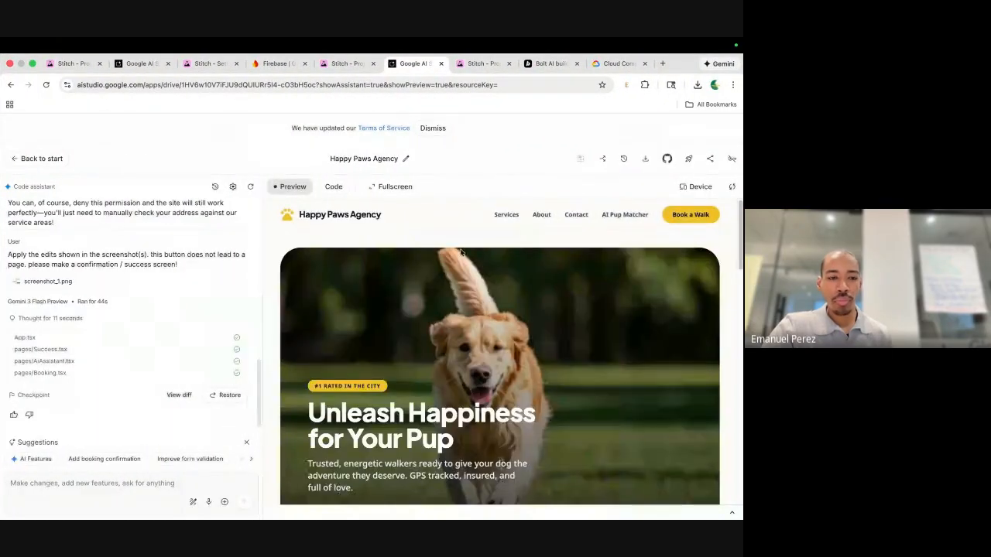
pyautogui.click(71, 501)
pyautogui.write('remove the')
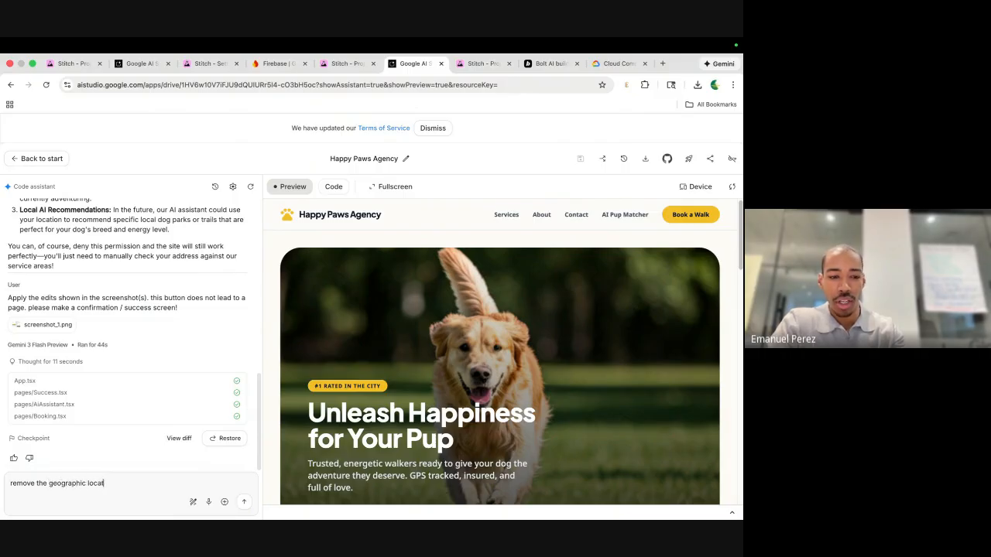
pyautogui.write('geographic location ask /')
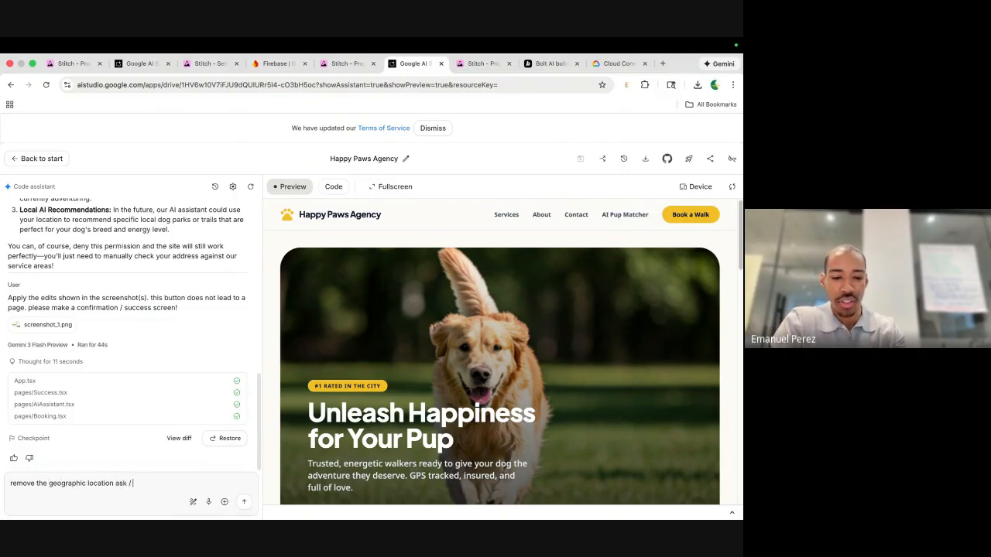
pyautogui.write(' feature')
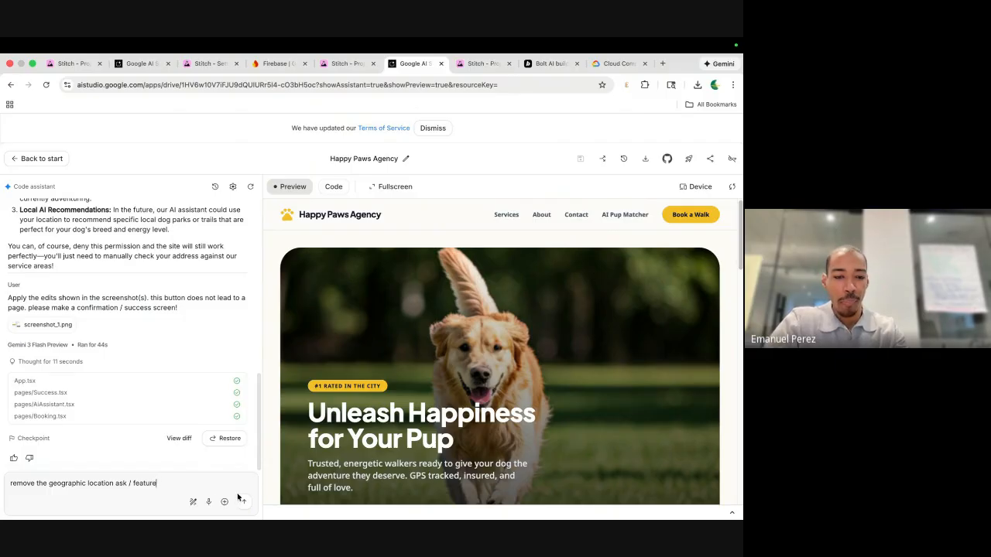
pyautogui.click(242, 501)
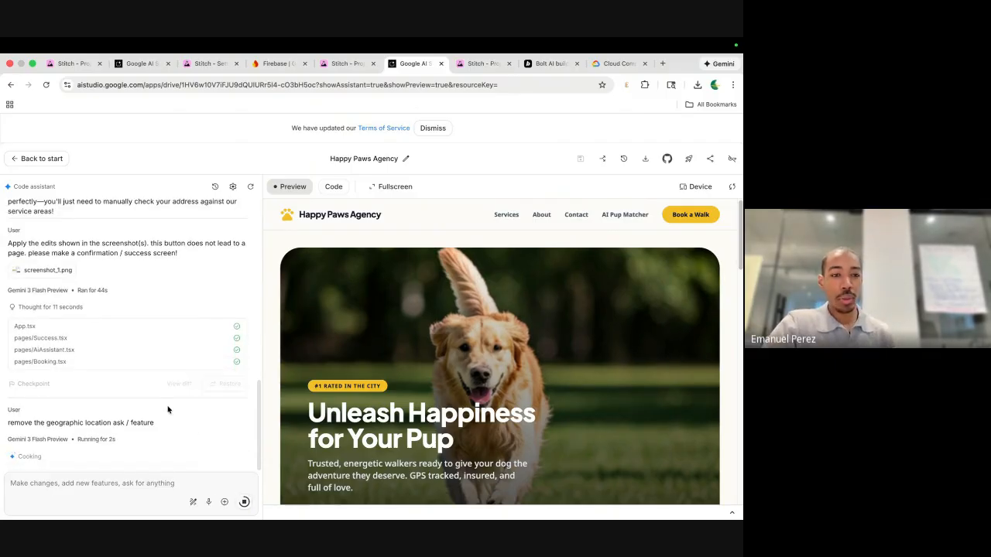
# Review the assistant's edits to metadata.json and pages/Home.tsx and expand its reasoning.
pyautogui.scroll(10, 168, 410)
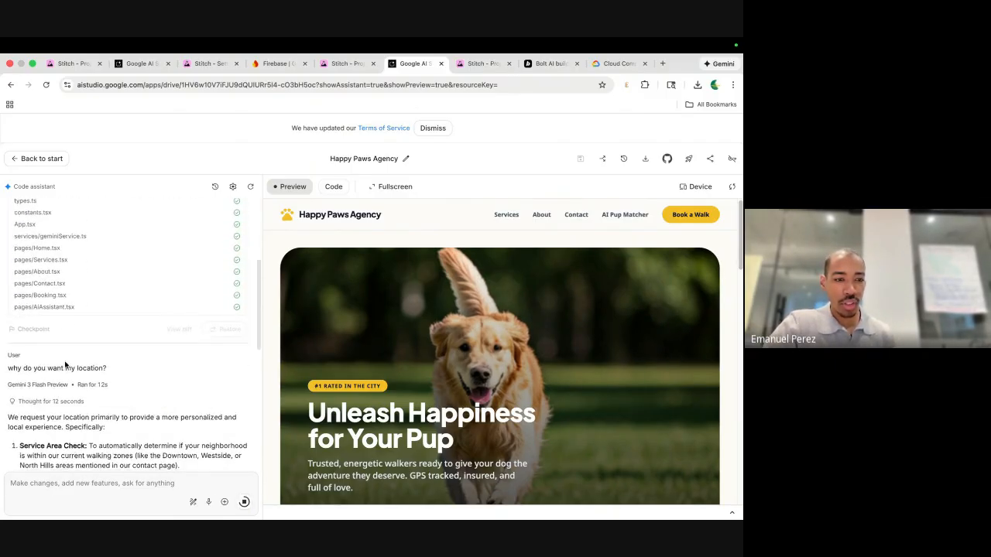
pyautogui.scroll(-3, 113, 378)
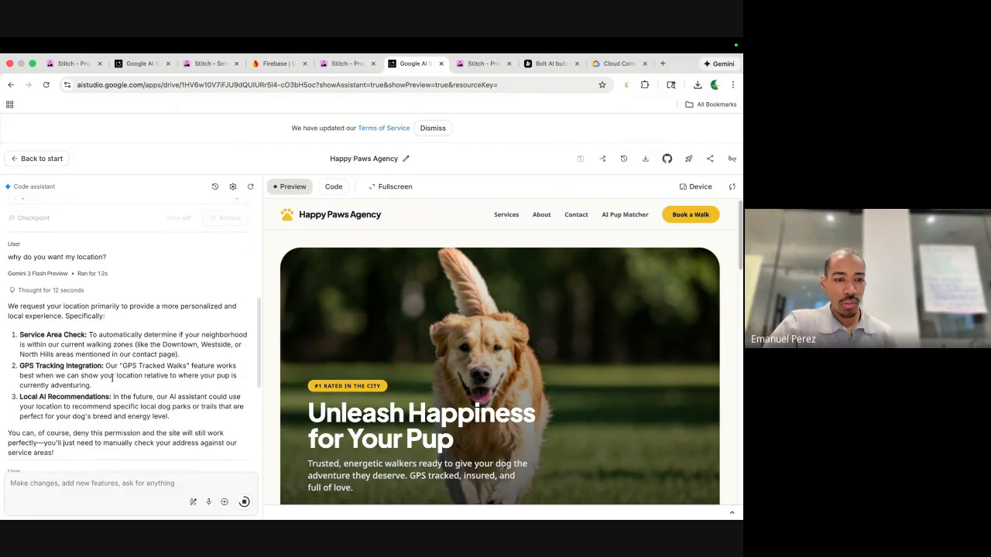
pyautogui.scroll(-1, 112, 378)
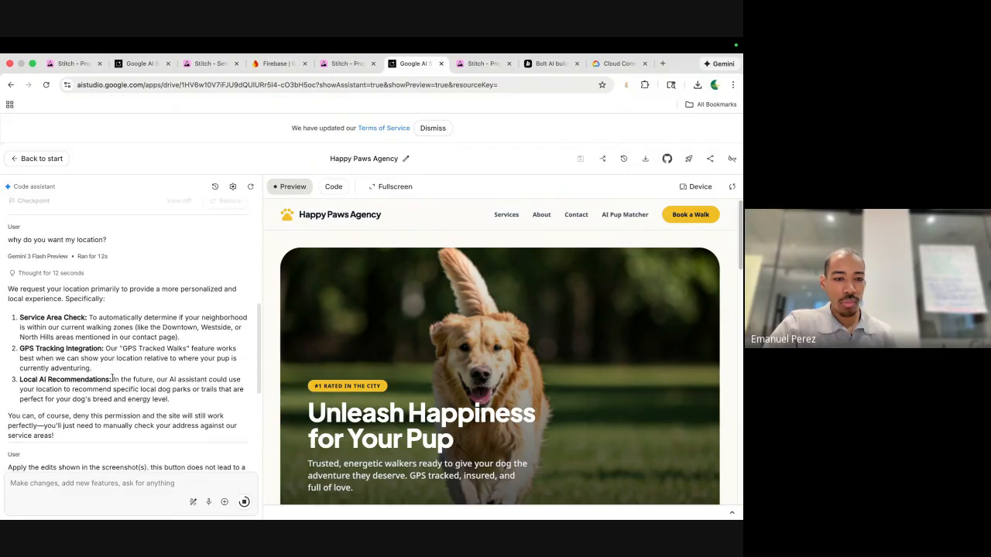
pyautogui.scroll(-7, 96, 428)
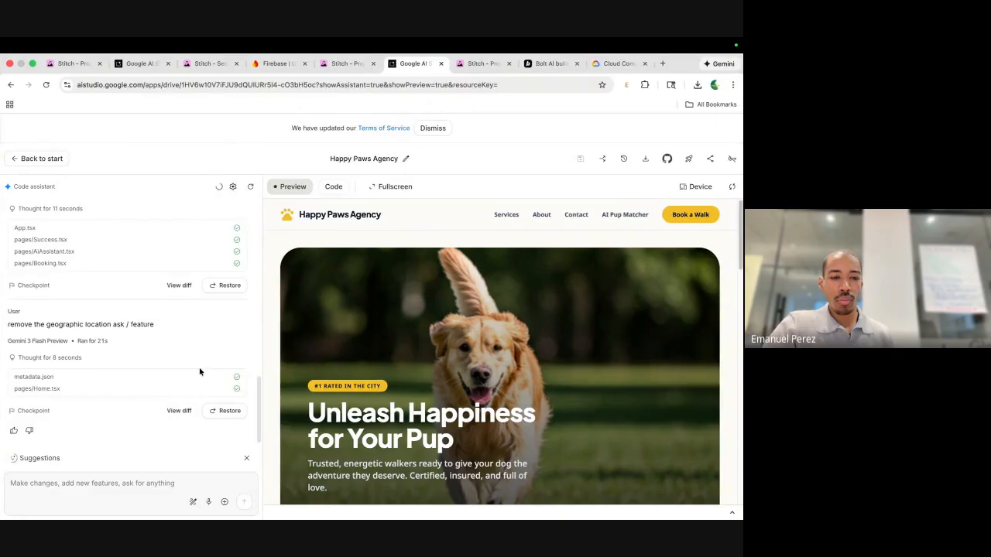
pyautogui.click(89, 342)
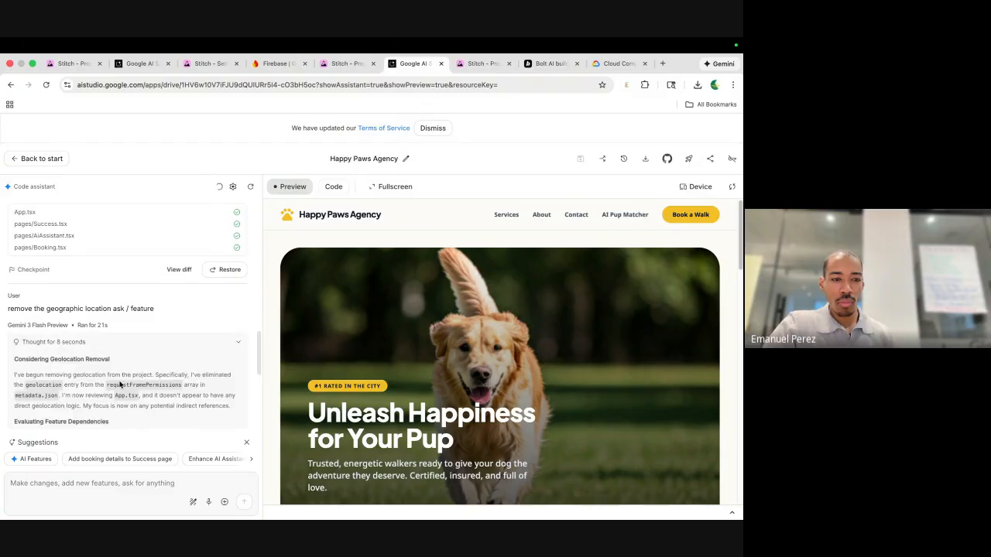
pyautogui.scroll(-1, 121, 387)
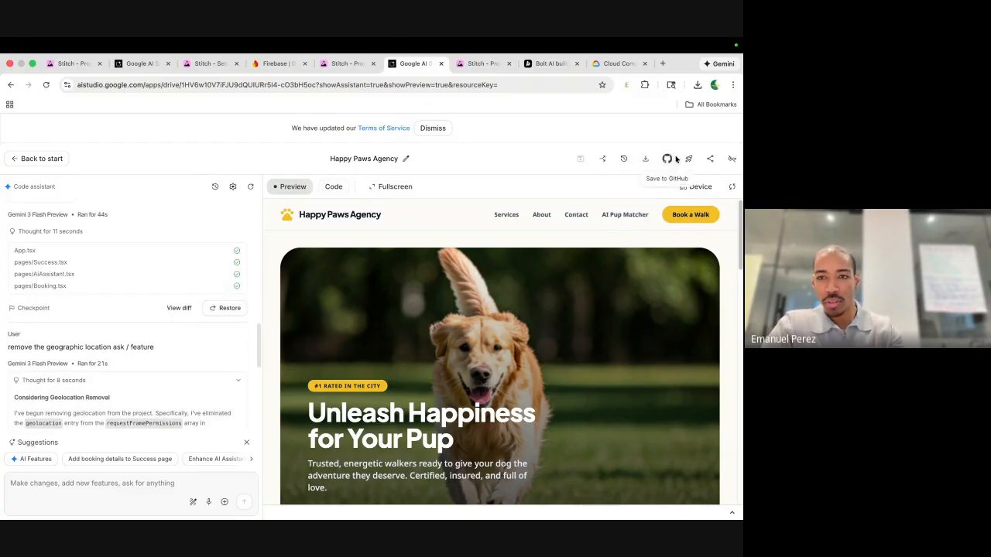
# Copy the app's public share link and load it in a new tab of the other browser window.
pyautogui.click(706, 159)
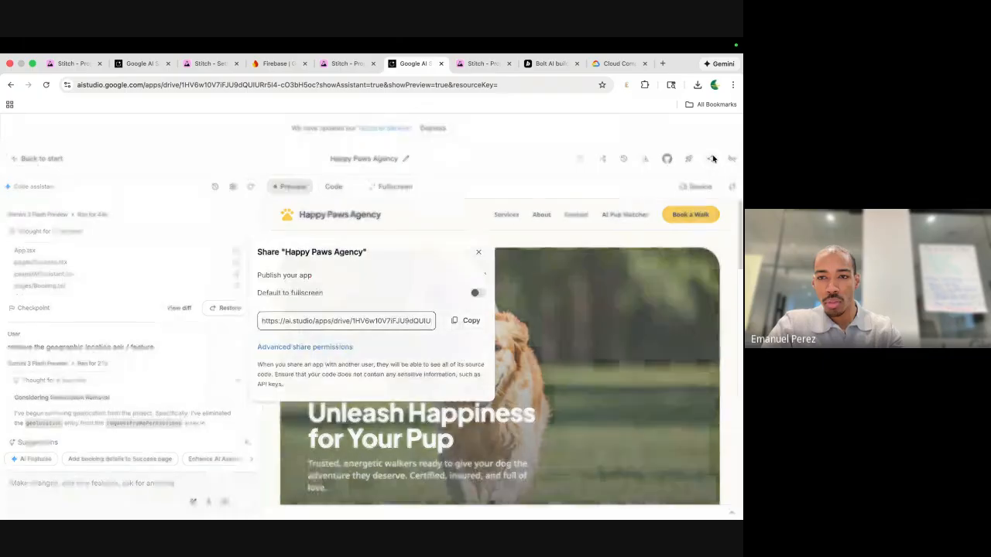
pyautogui.click(470, 321)
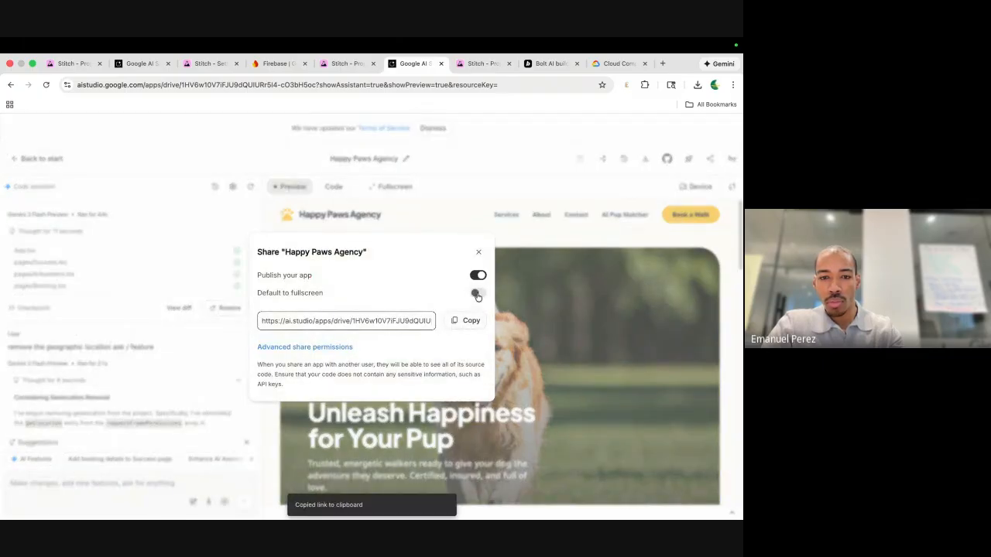
pyautogui.hotkey('ctrl', 'Left')
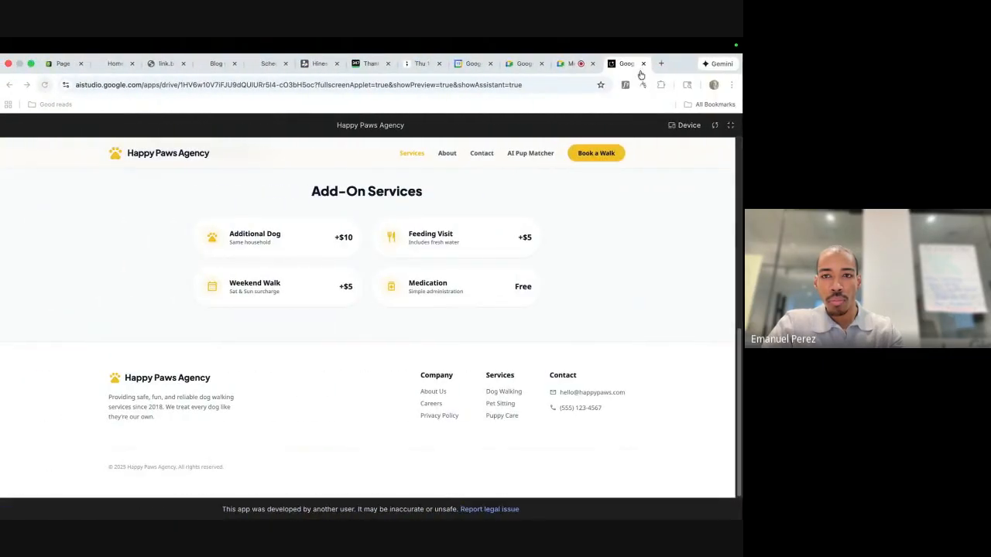
pyautogui.click(665, 65)
pyautogui.press('super+v')
pyautogui.press('Return')
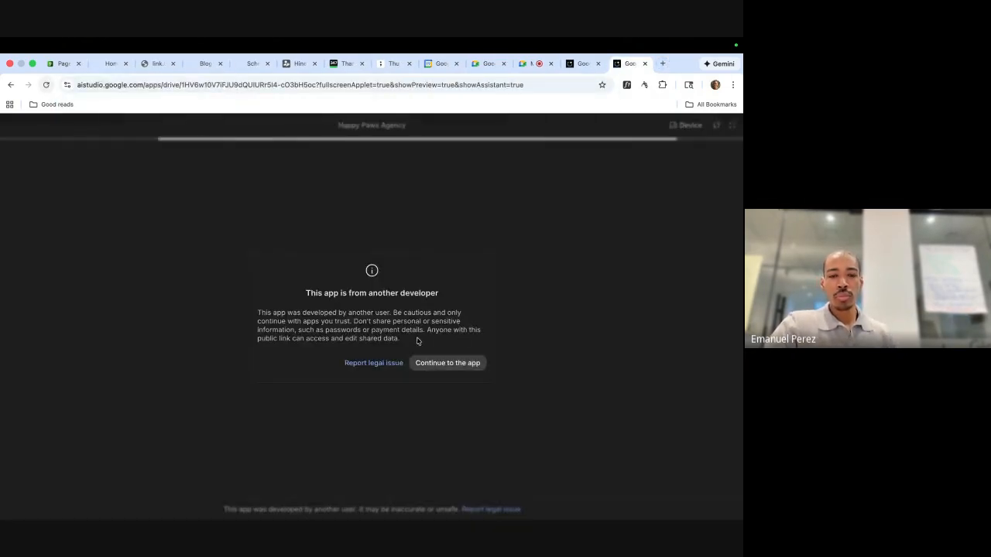
# Get past the developer warning and scroll through the live Happy Paws site top to bottom.
pyautogui.click(440, 363)
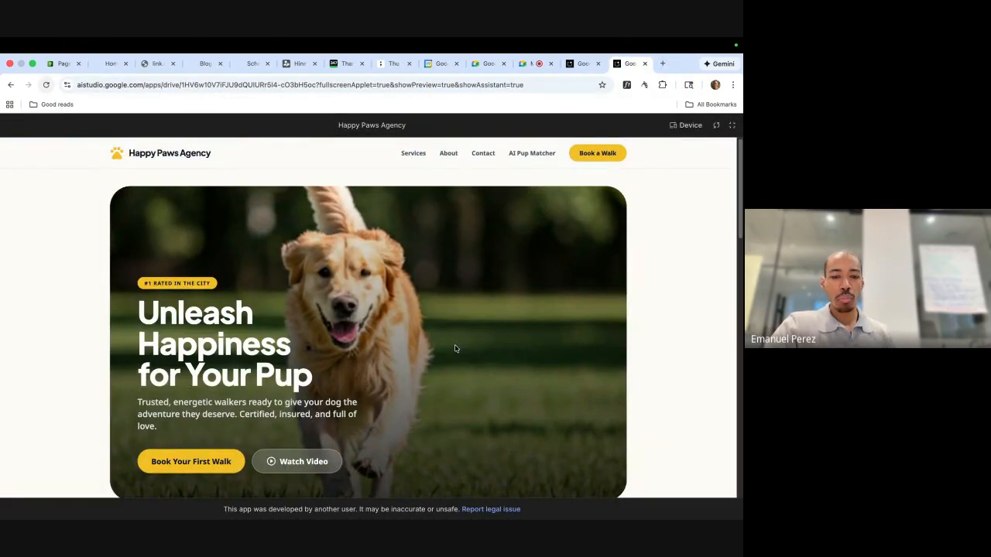
pyautogui.scroll(-6, 472, 315)
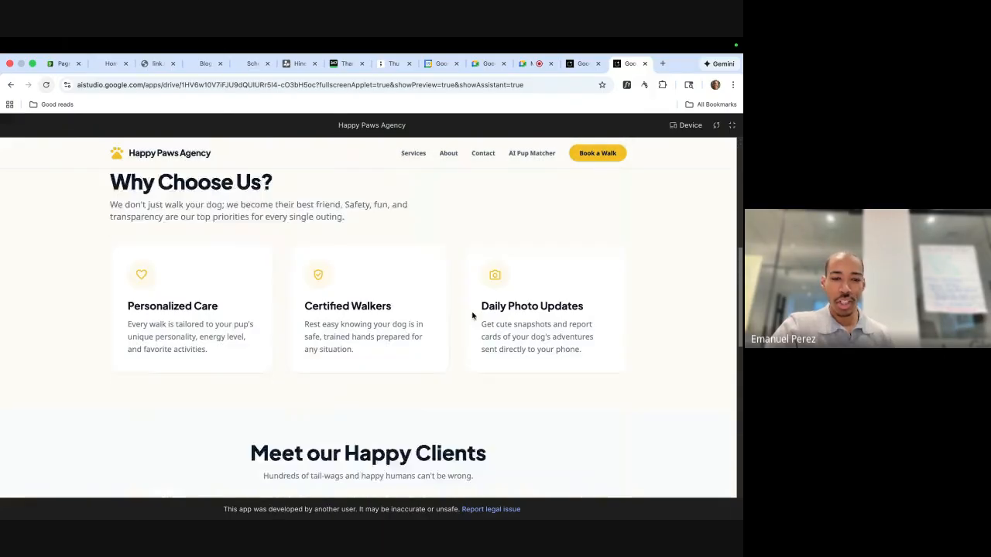
pyautogui.scroll(3, 495, 263)
pyautogui.scroll(-5, 487, 292)
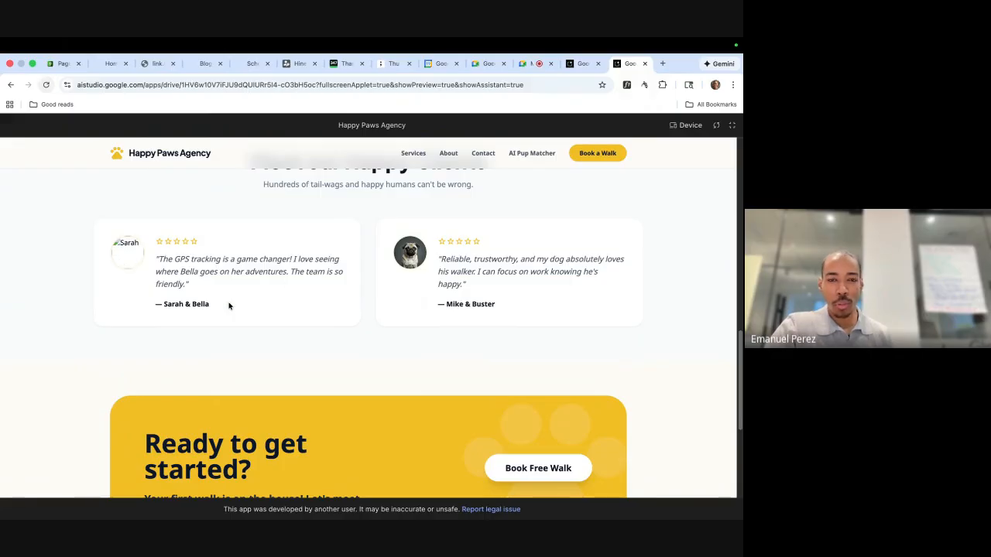
pyautogui.scroll(-3, 356, 327)
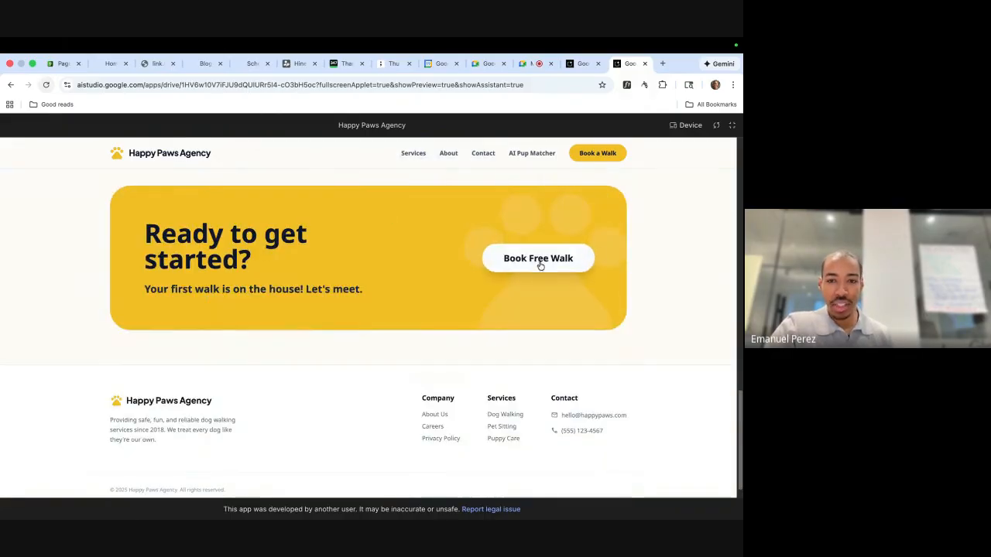
pyautogui.scroll(12, 395, 344)
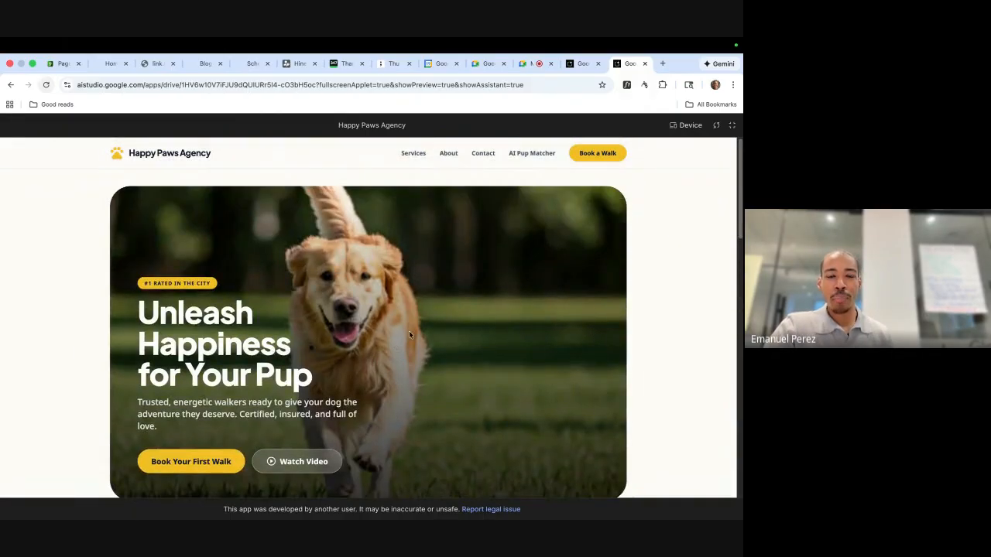
pyautogui.hotkey('ctrl', 'Right')
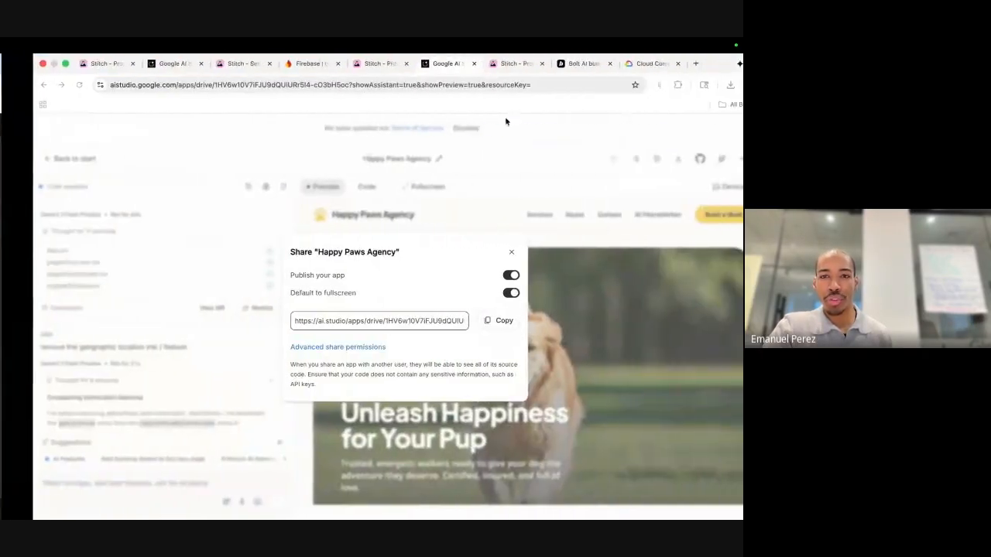
# Open the Stitch Dog Walking project and select all four page designs on the canvas.
pyautogui.click(476, 65)
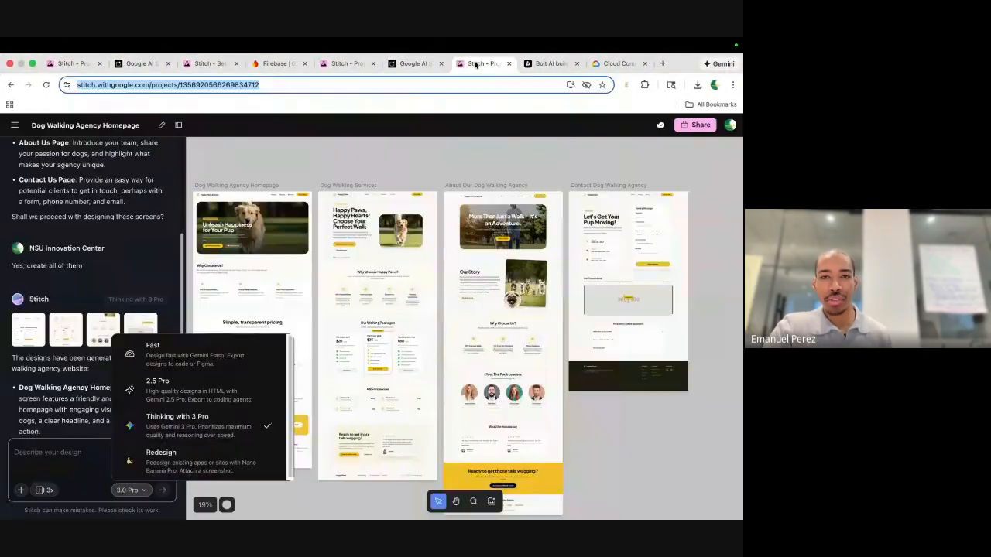
pyautogui.click(305, 173)
pyautogui.click(286, 206)
pyautogui.hscroll(-2, 287, 206)
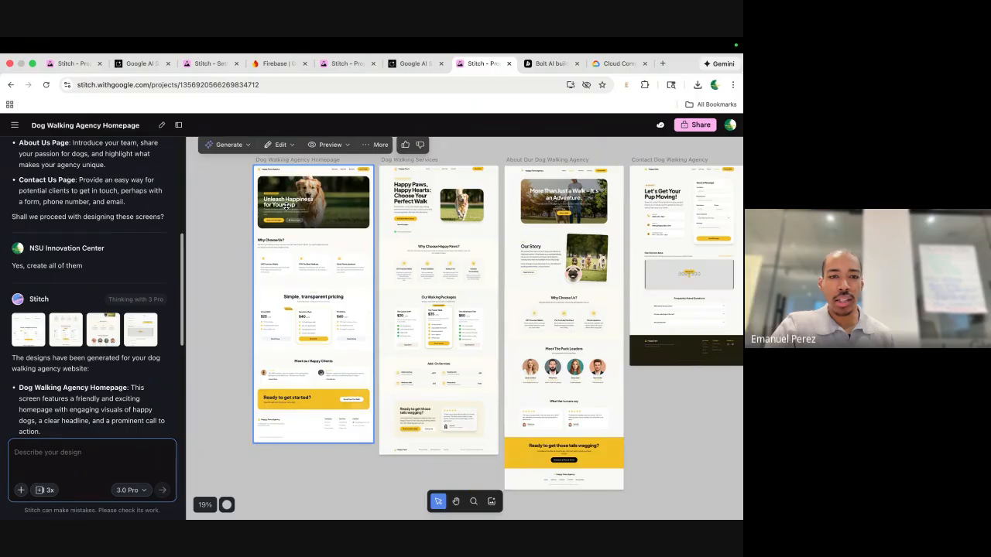
pyautogui.click(220, 191)
pyautogui.moveTo(224, 157); pyautogui.dragTo(736, 477)
pyautogui.scroll(1, 408, 217)
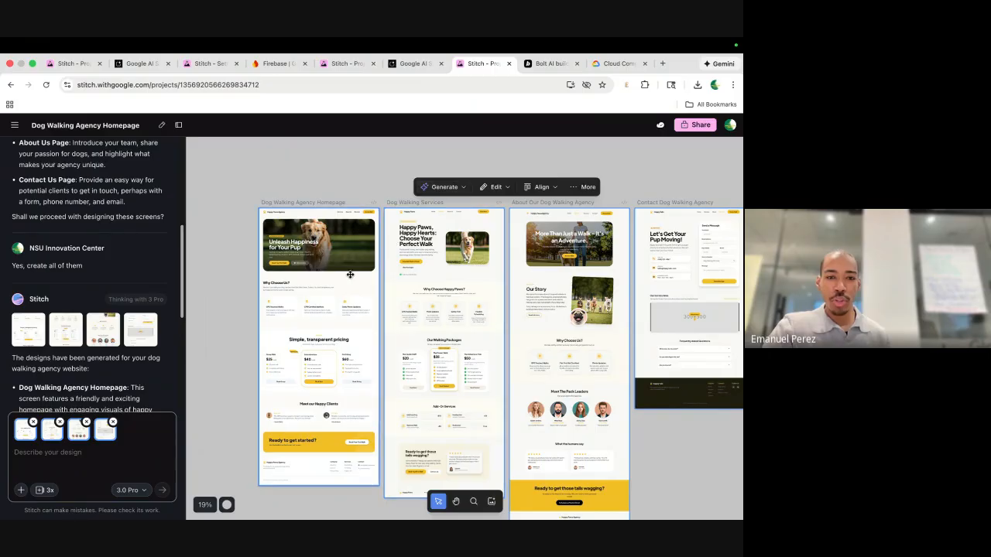
pyautogui.scroll(5, 350, 274)
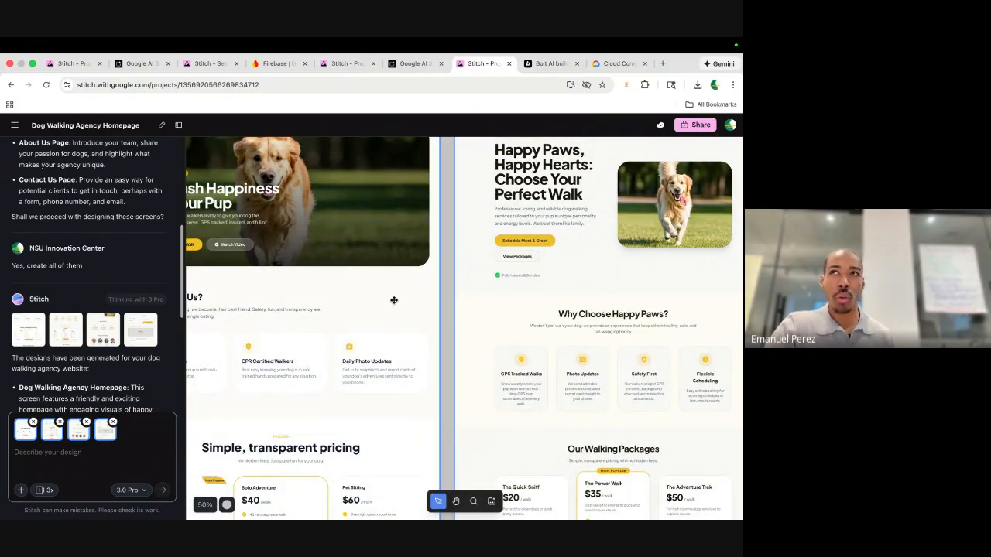
pyautogui.scroll(-3, 394, 300)
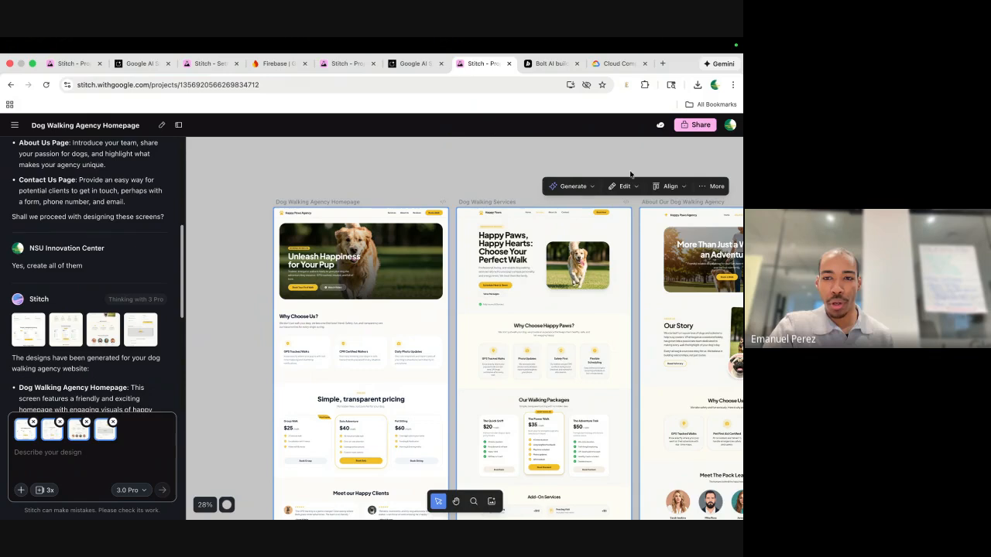
# Select only the Dog Walking Agency Homepage and bring up its Generate options.
pyautogui.click(667, 186)
pyautogui.click(712, 186)
pyautogui.click(469, 163)
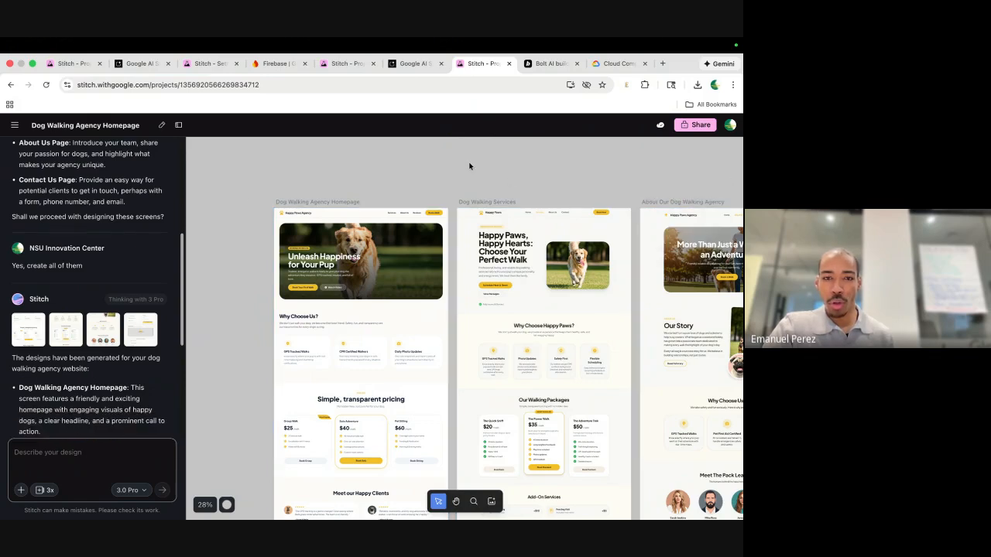
pyautogui.click(379, 232)
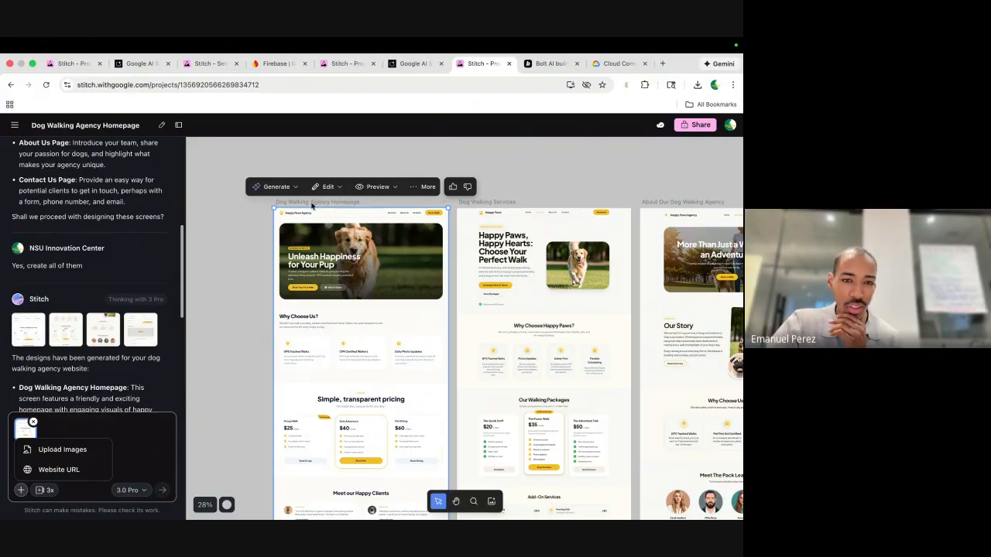
pyautogui.click(417, 186)
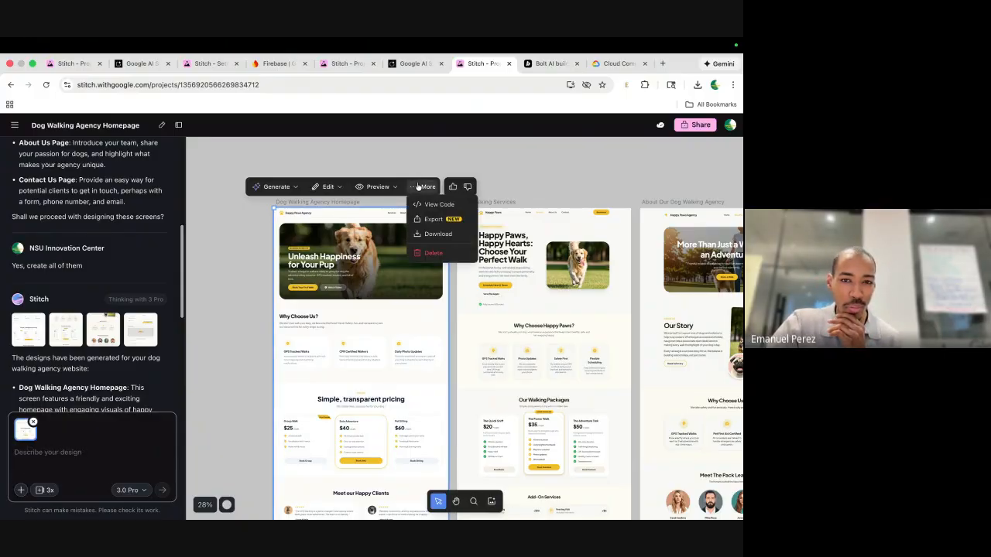
pyautogui.click(395, 186)
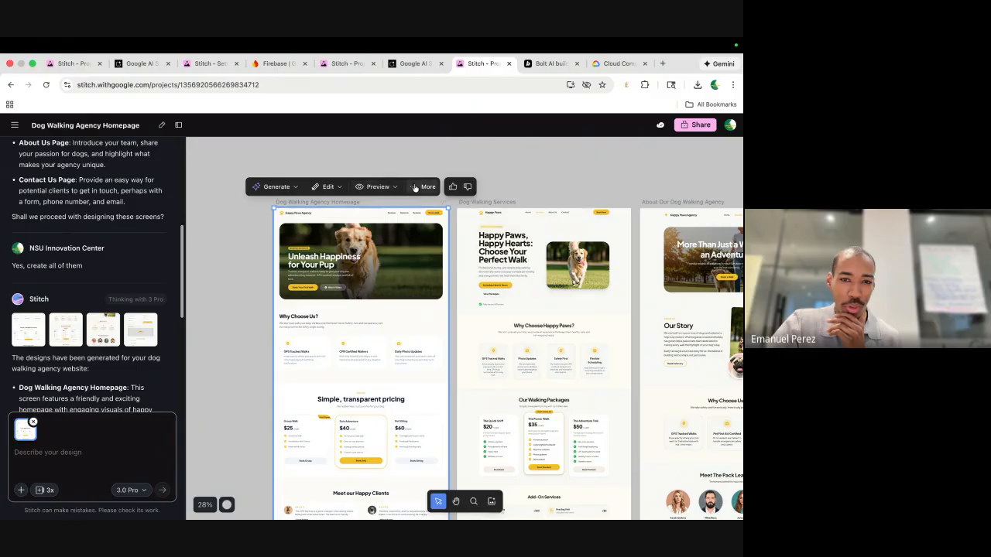
pyautogui.click(415, 188)
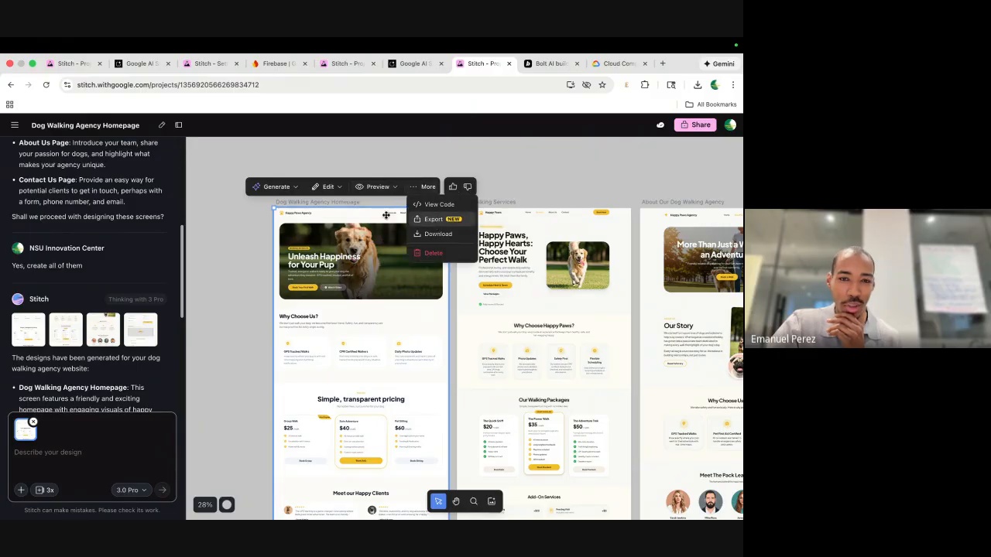
pyautogui.click(287, 188)
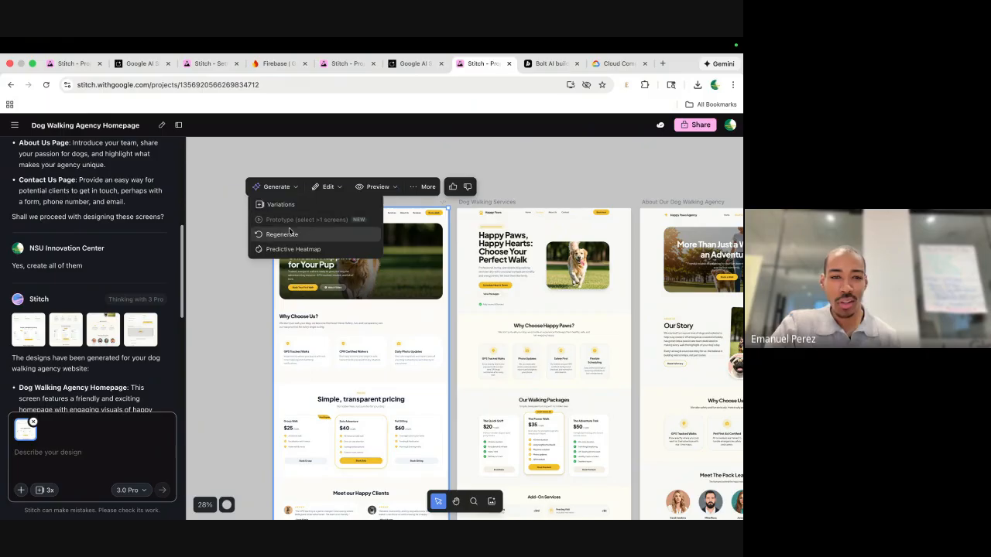
# Generate a Predictive Heatmap of the Dog Walking Agency Homepage and view it beside the original.
pyautogui.click(301, 251)
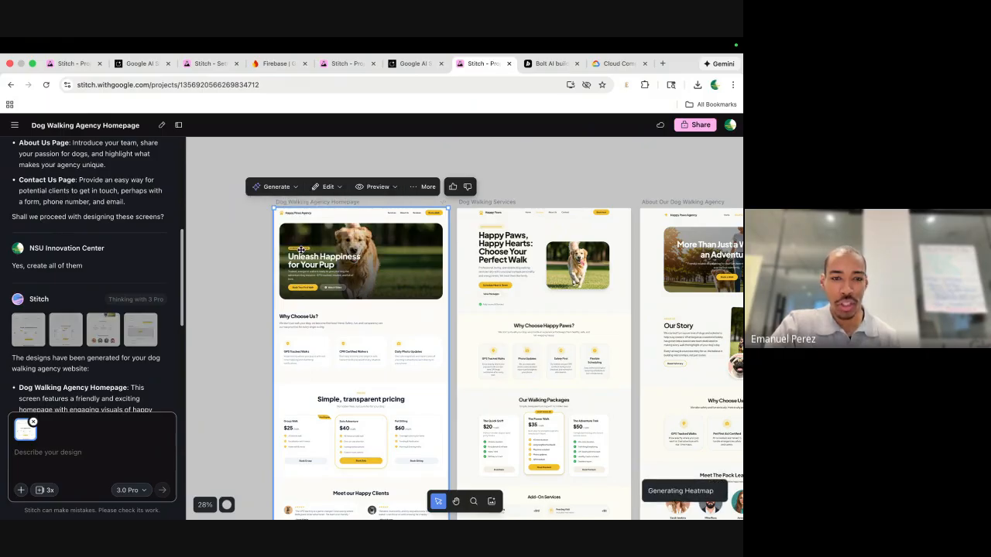
pyautogui.scroll(5, 331, 279)
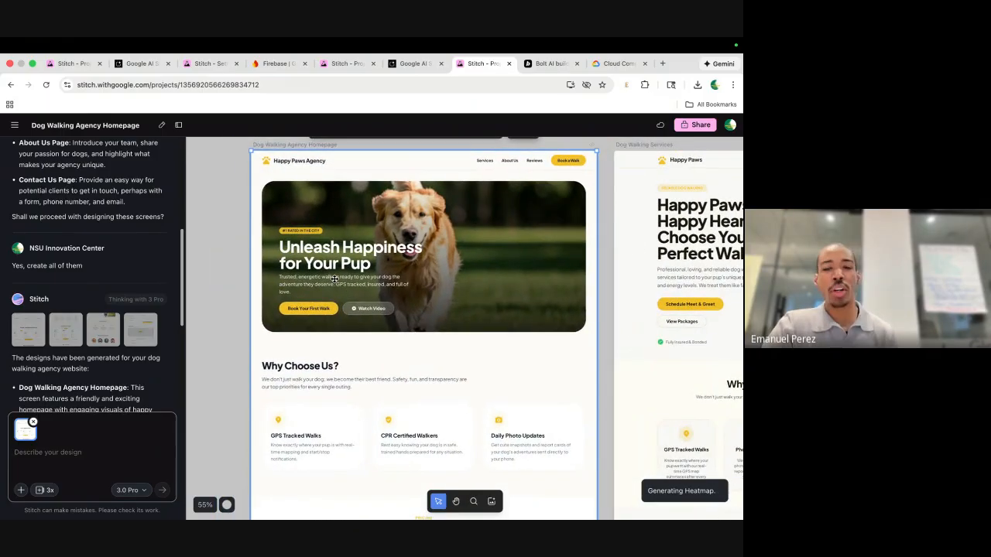
pyautogui.hscroll(5, 656, 232)
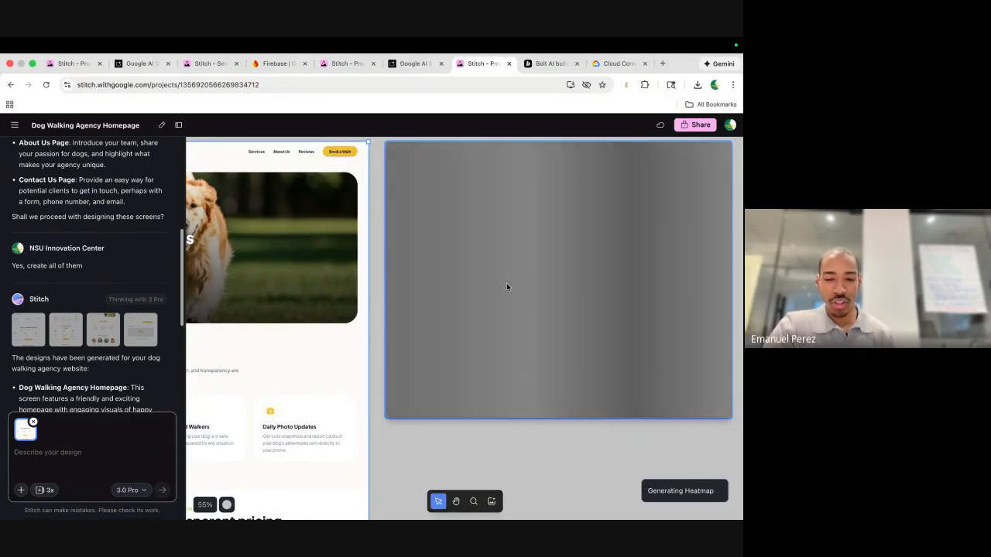
pyautogui.hscroll(2, 509, 290)
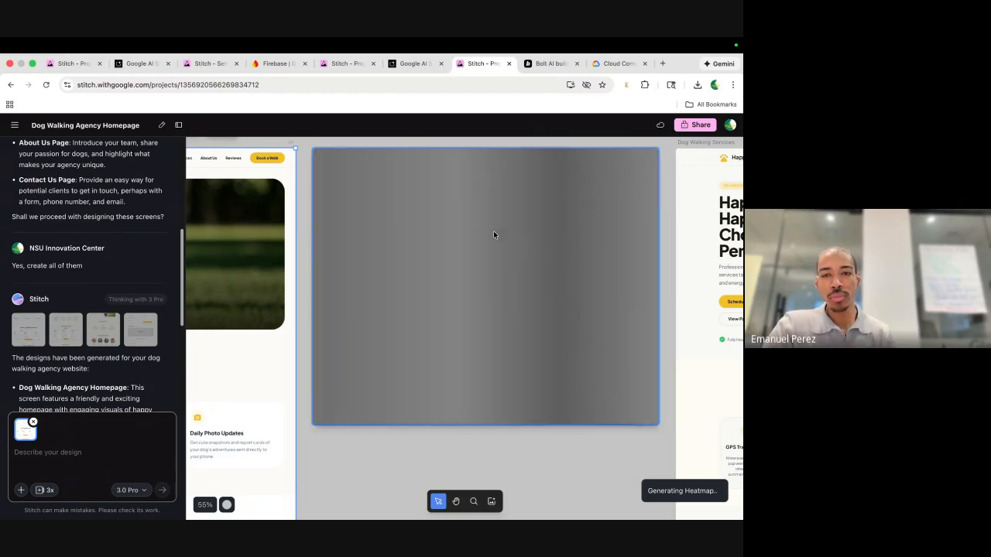
pyautogui.scroll(3, 527, 225)
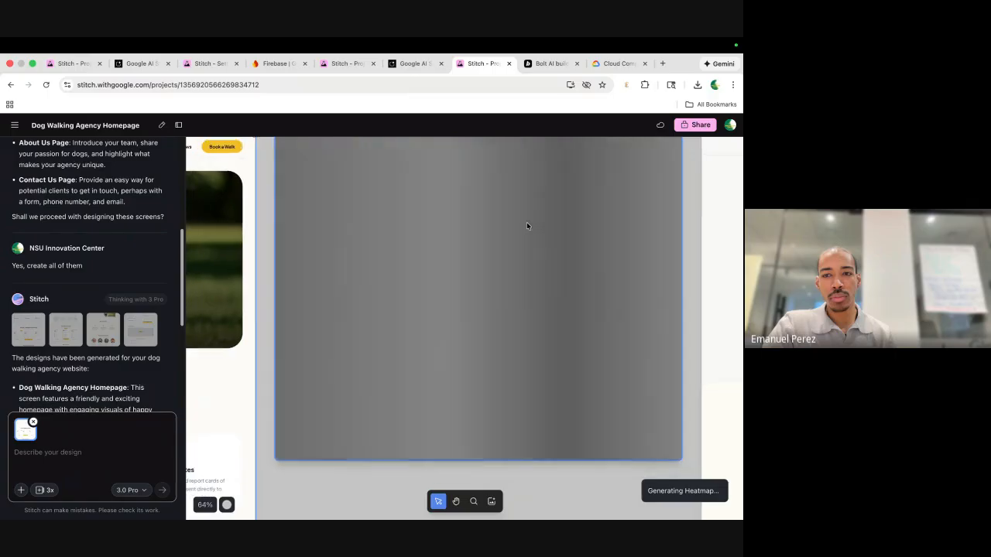
pyautogui.scroll(2, 528, 226)
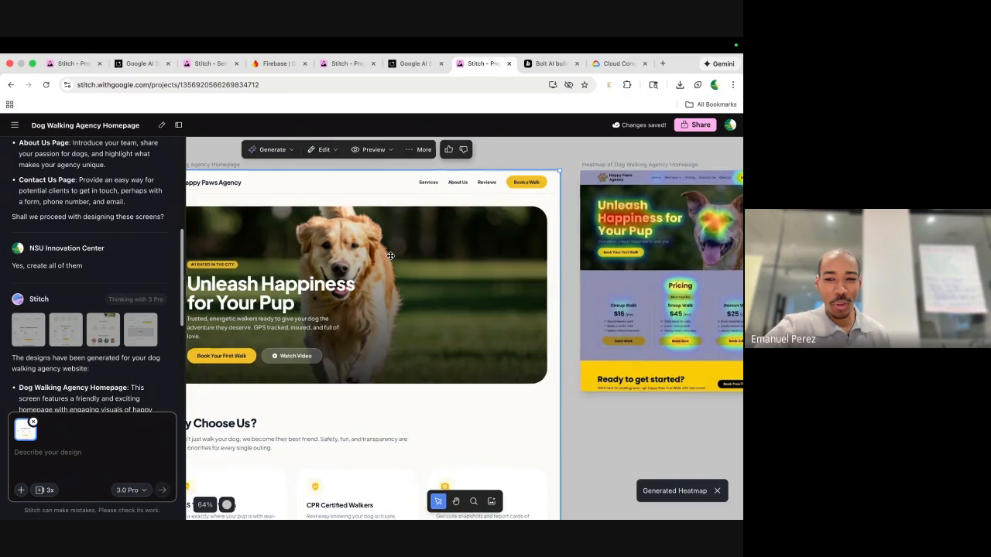
pyautogui.hscroll(3, 507, 223)
pyautogui.scroll(5, 532, 219)
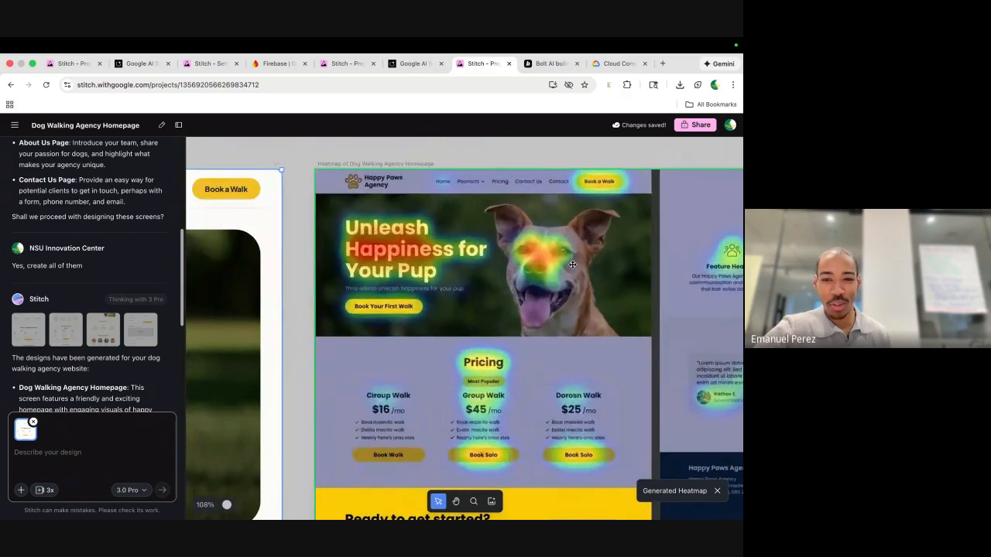
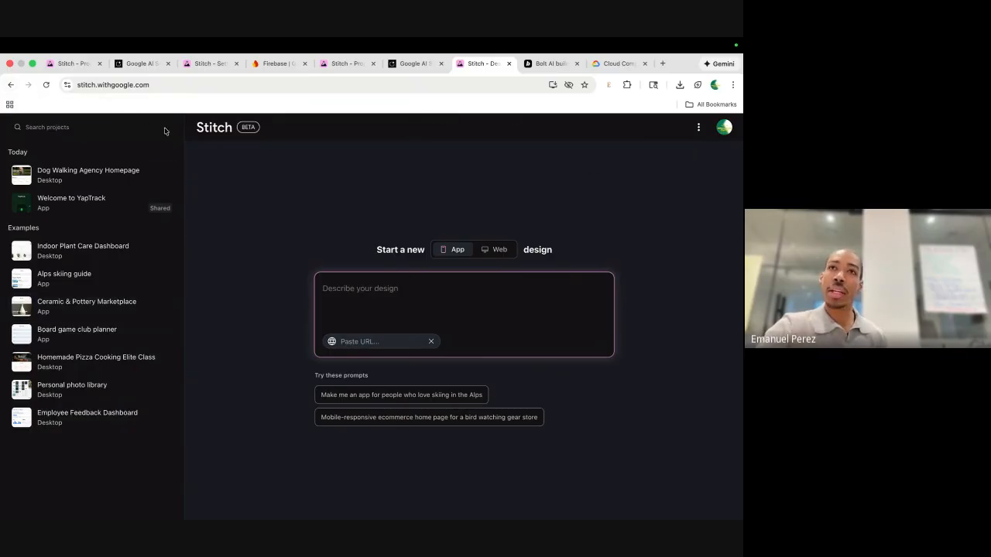
# Return to the Stitch start page listing the Dog Walking Agency Homepage and YapTrack projects.
pyautogui.click(11, 84)
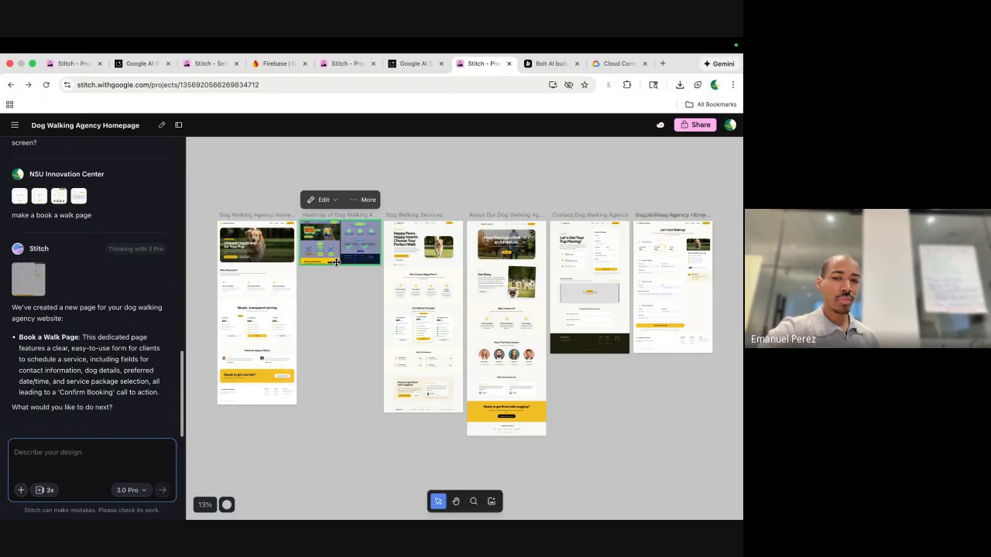
# Select the new Book a Walk screen on the canvas and zoom in on it.
pyautogui.click(588, 259)
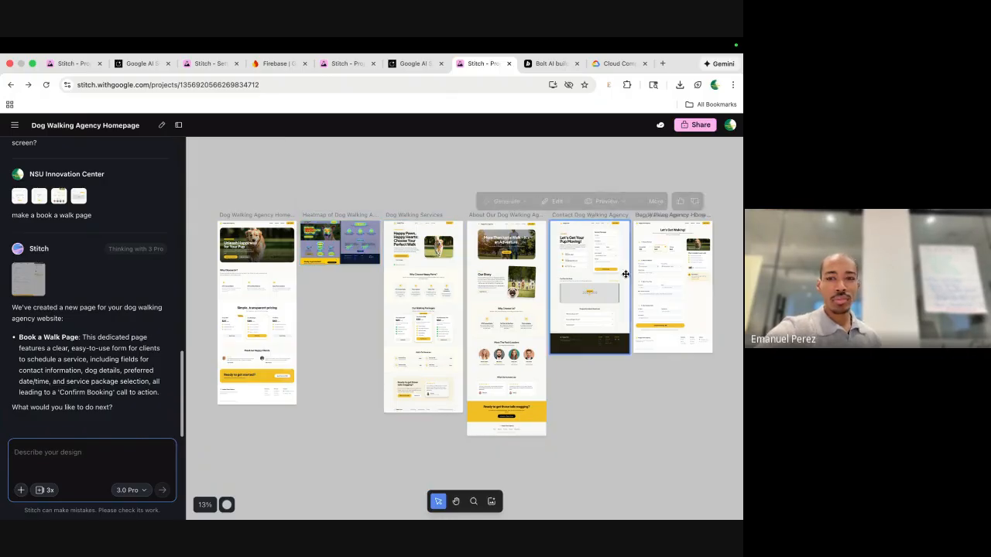
pyautogui.click(676, 256)
pyautogui.scroll(5, 676, 257)
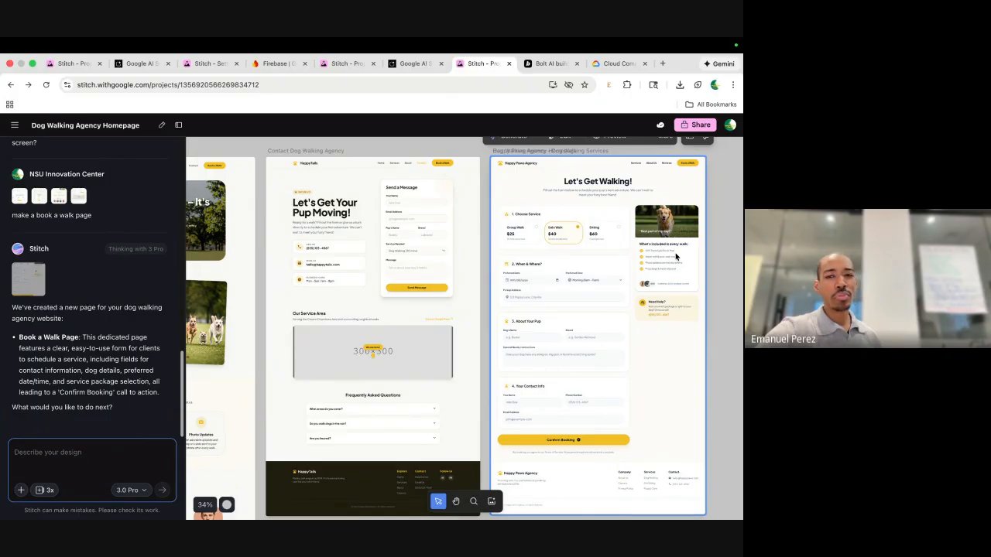
pyautogui.scroll(-1, 676, 256)
pyautogui.scroll(1, 676, 256)
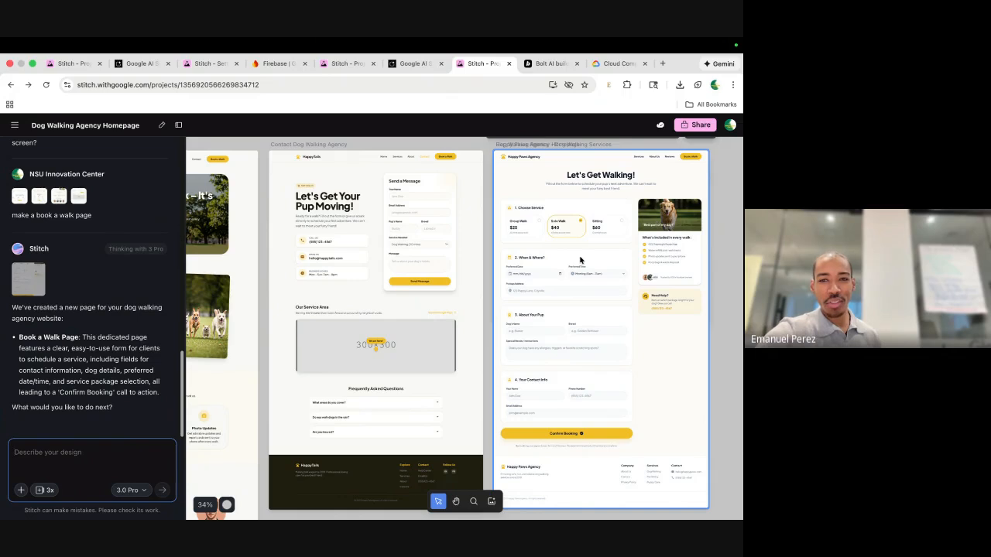
pyautogui.scroll(2, 580, 261)
# Pan across the 'Let's Get Walking!' form's service, date/time, pup details and contact sections.
pyautogui.hscroll(3, 580, 261)
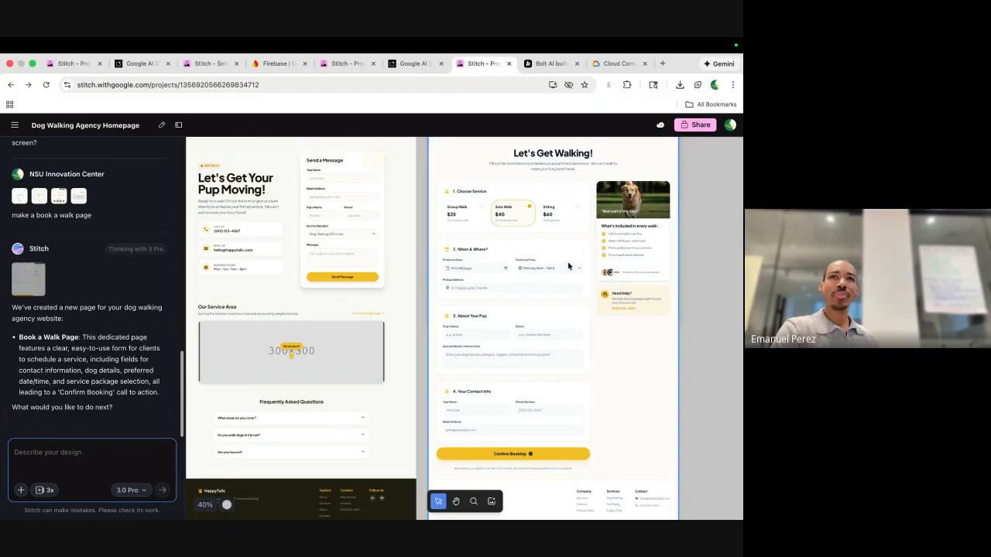
pyautogui.scroll(1, 568, 265)
pyautogui.hscroll(1, 568, 265)
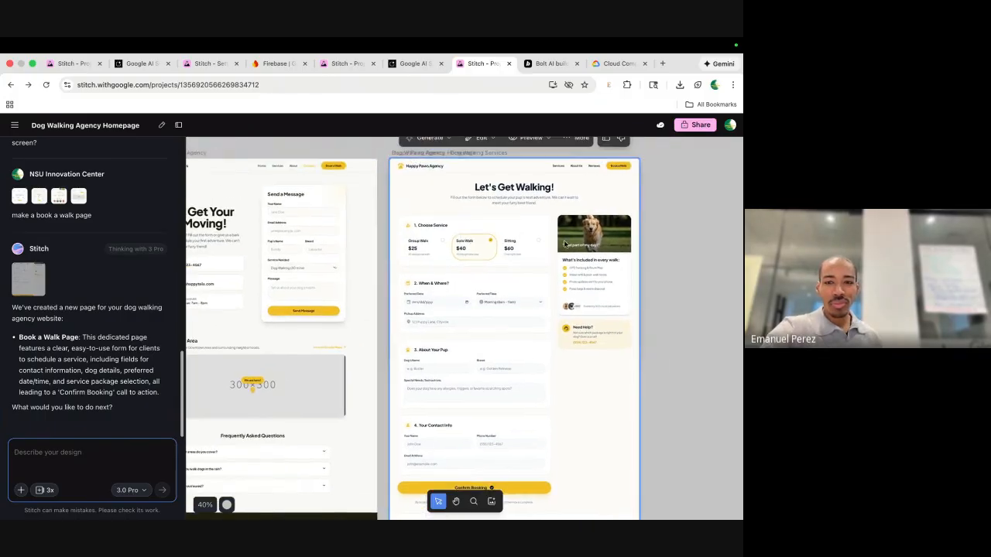
pyautogui.scroll(5, 537, 220)
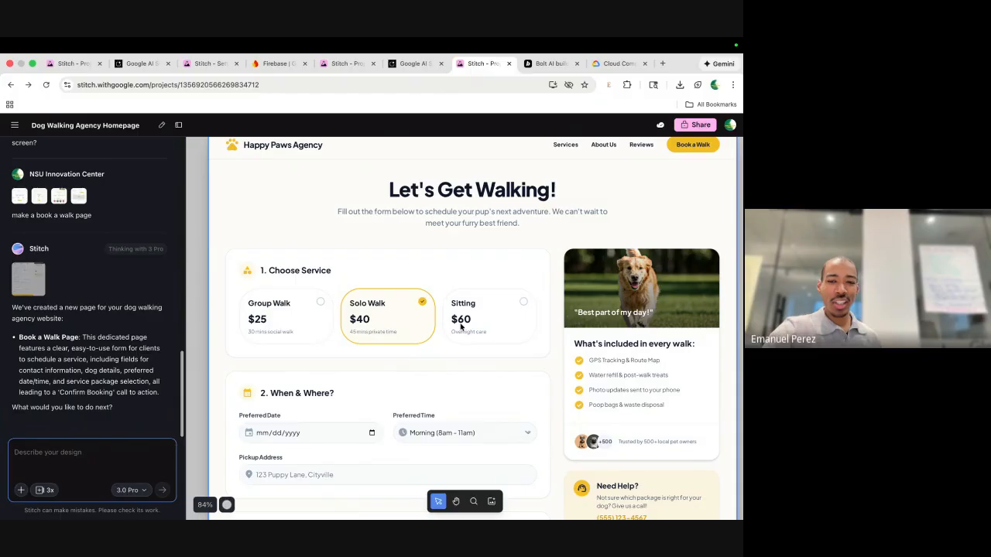
pyautogui.scroll(-1, 461, 327)
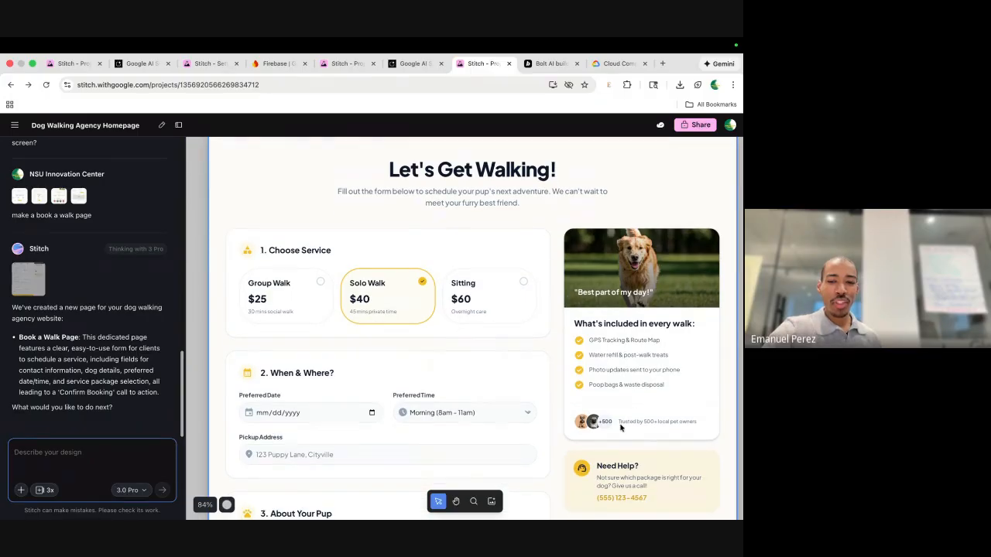
pyautogui.scroll(5, 620, 427)
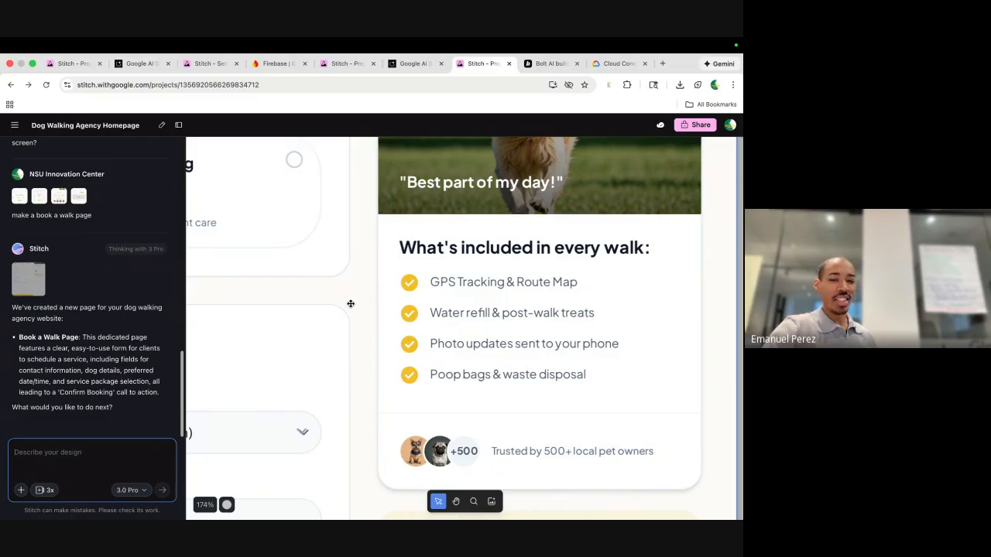
pyautogui.scroll(-5, 349, 308)
pyautogui.scroll(-4, 349, 312)
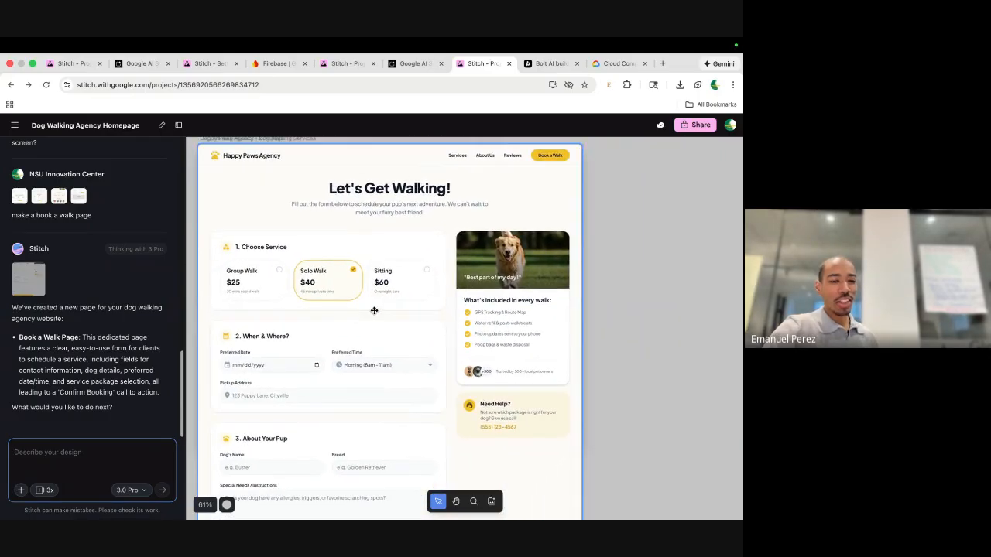
pyautogui.hscroll(-1, 374, 310)
pyautogui.scroll(-1, 374, 311)
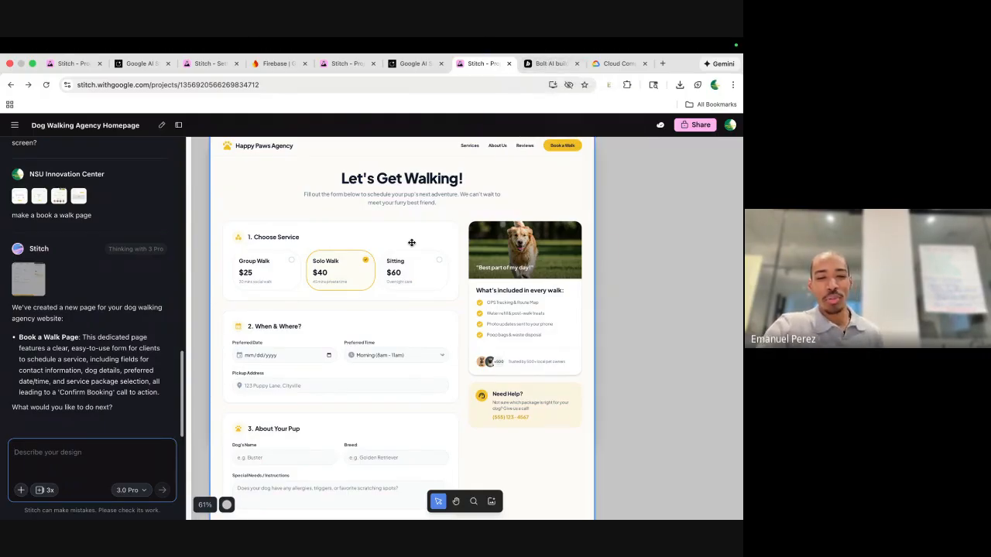
pyautogui.hscroll(-3, 412, 242)
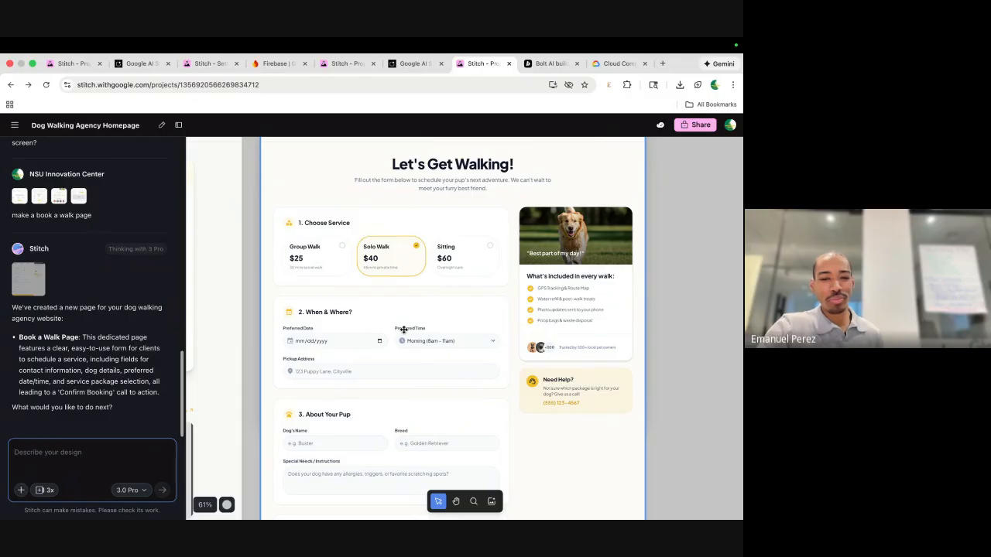
pyautogui.scroll(-3, 403, 329)
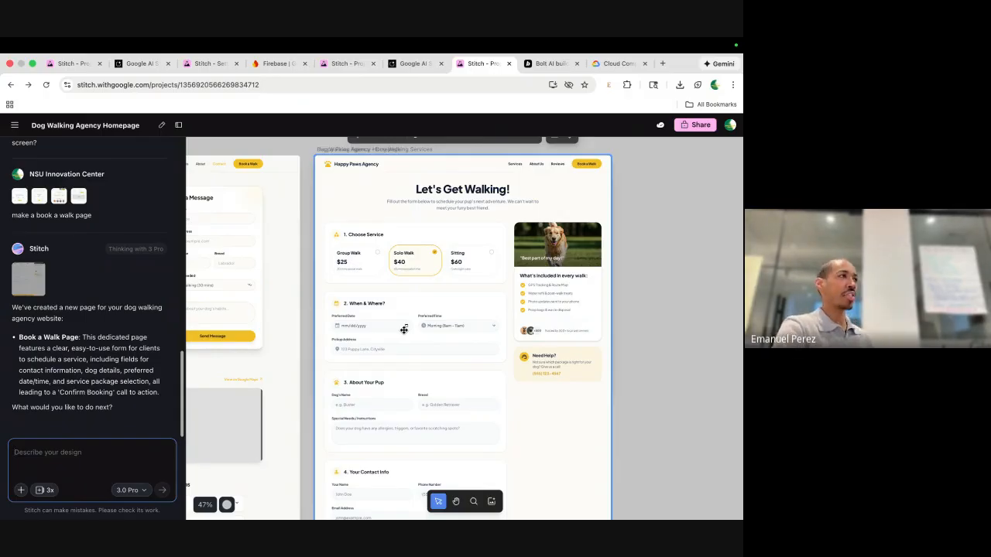
# Switch over to the Google Meet window and enter the presenter's e-mail address in the chat box.
pyautogui.hotkey('ctrl', 'Left')
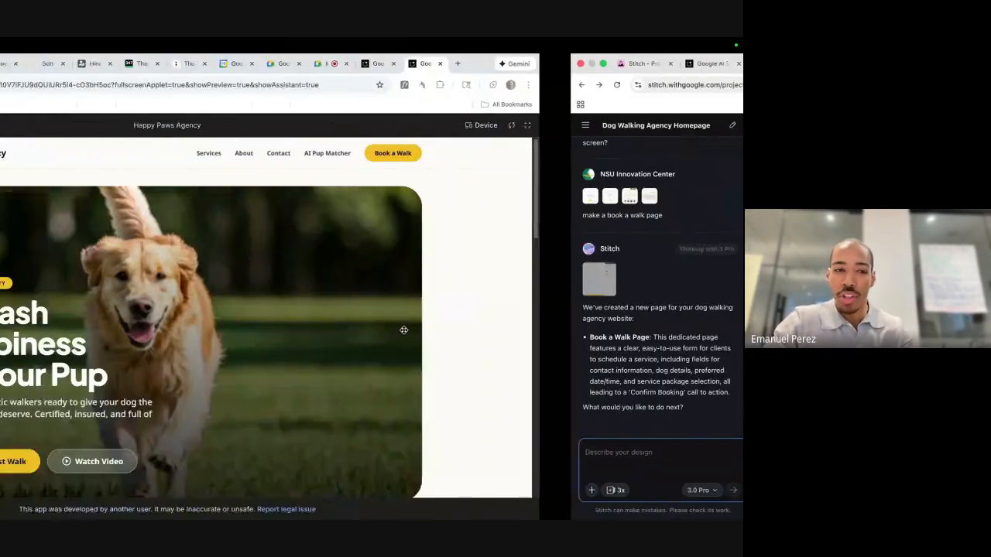
pyautogui.hotkey('ctrl', 'Left')
pyautogui.hotkey('ctrl', 'Right')
pyautogui.hotkey('ctrl', 'Right')
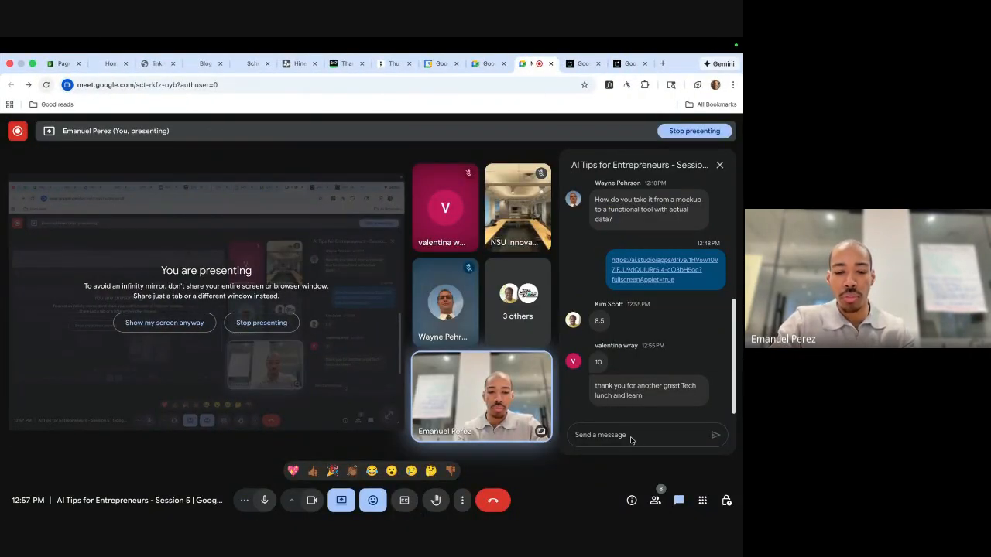
pyautogui.click(631, 438)
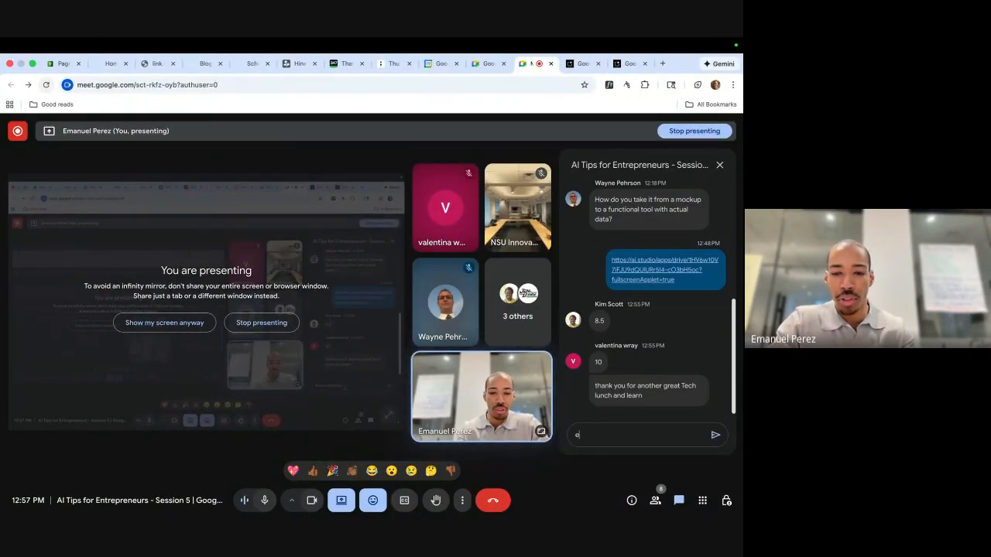
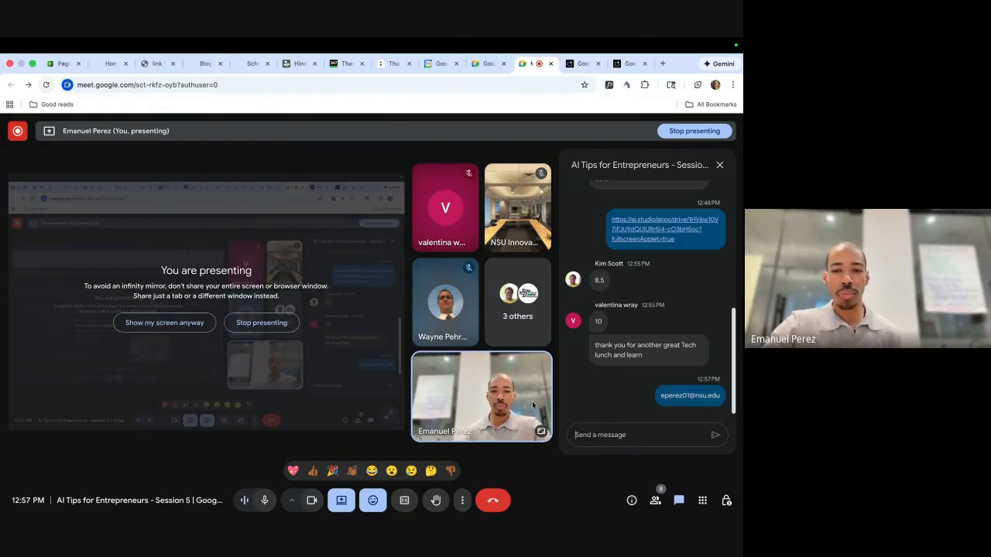
pyautogui.moveTo(529, 391)
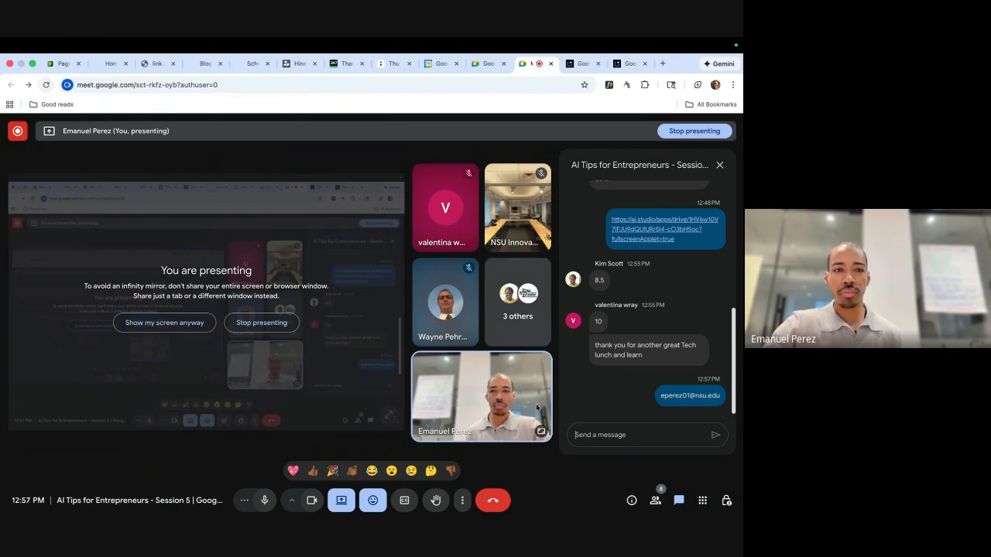